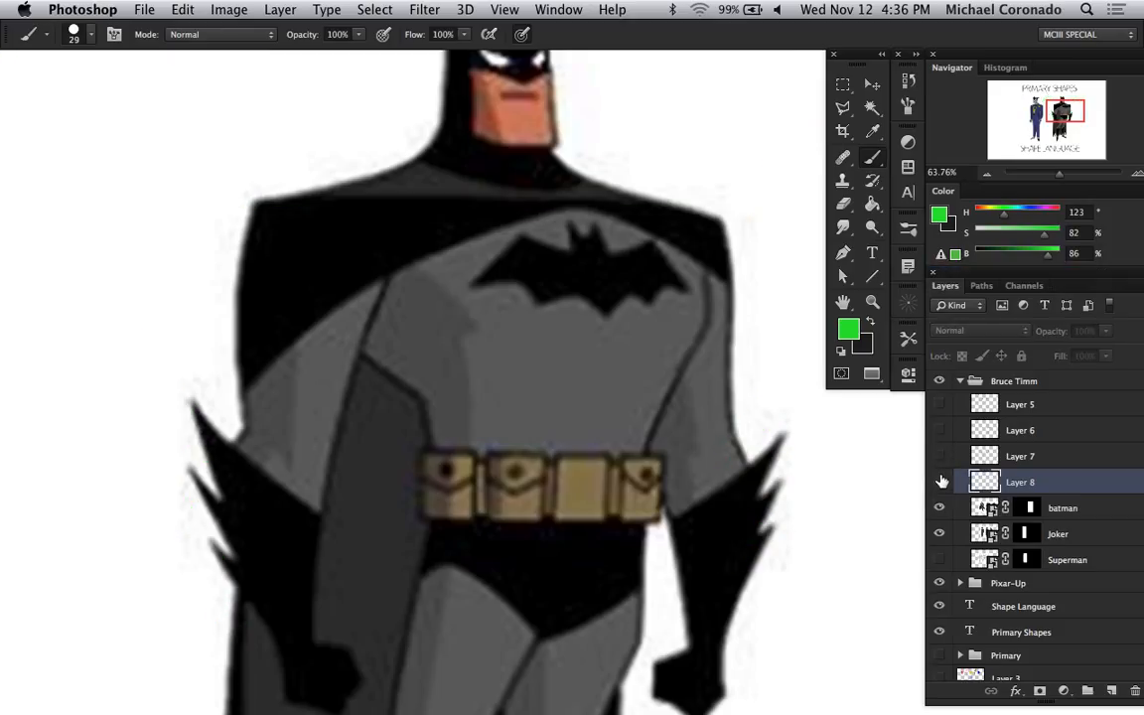
# - Show Layer 8 and paint green strokes above both of the Joker's shoulders to mark their slope
pyautogui.click(940, 481)
pyautogui.click(940, 479)
pyautogui.click(942, 478)
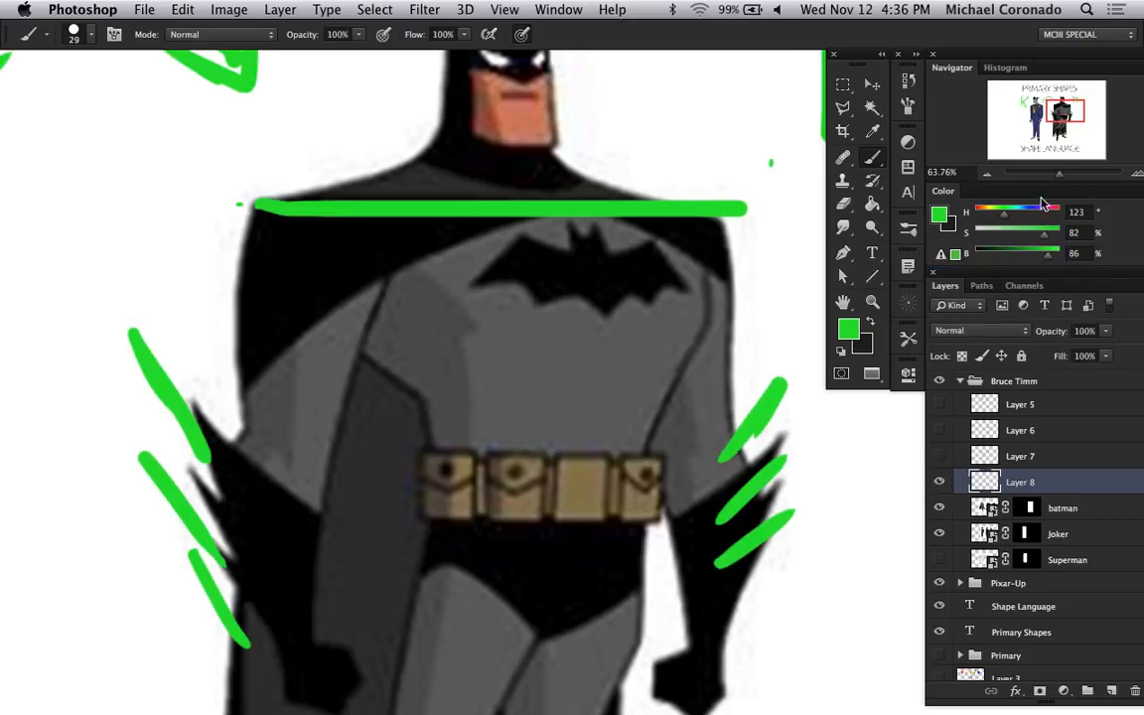
pyautogui.moveTo(1059, 174); pyautogui.dragTo(1054, 174)
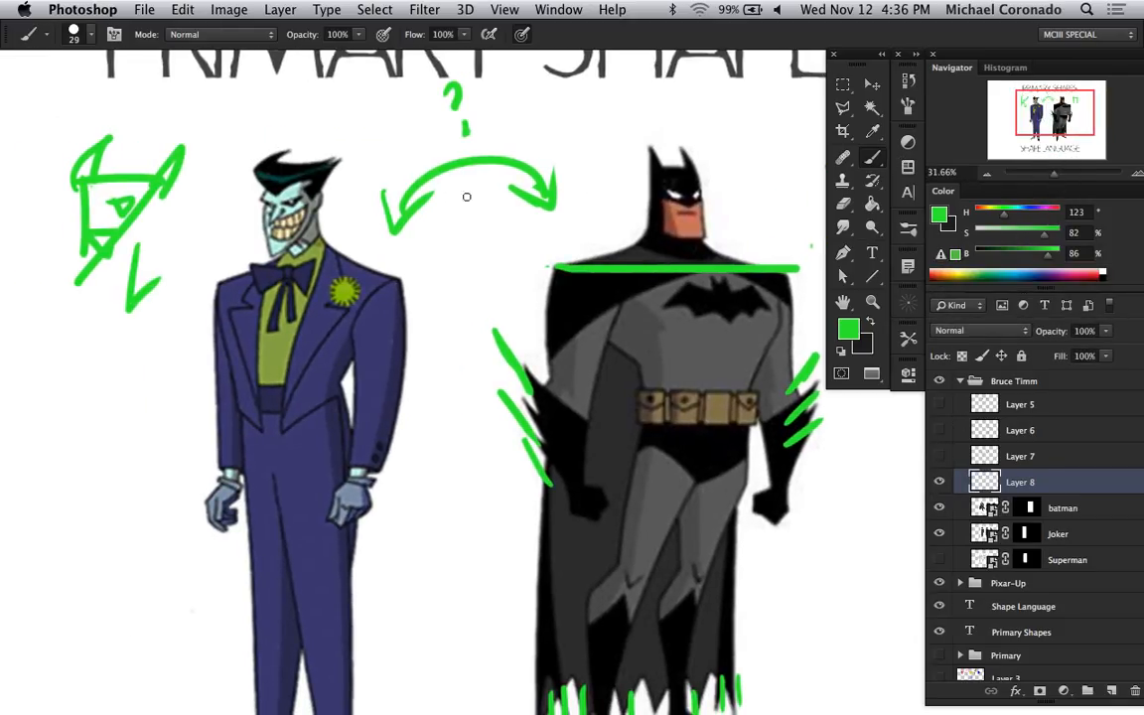
pyautogui.moveTo(328, 214); pyautogui.dragTo(406, 269)
pyautogui.moveTo(261, 249); pyautogui.dragTo(199, 273)
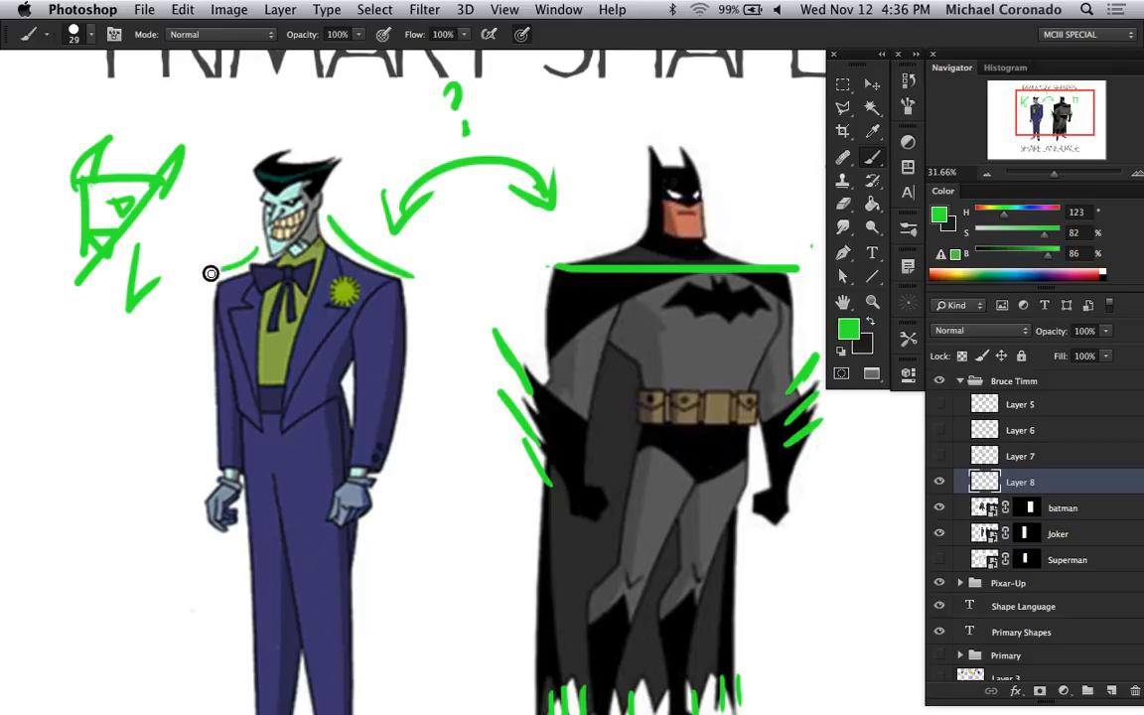
# - Trace the Joker's jacket front, waist and coattail with curved green brush strokes
pyautogui.moveTo(339, 257)
pyautogui.mouseDown()
pyautogui.moveTo(349, 316)
pyautogui.moveTo(288, 456)
pyautogui.mouseUp()
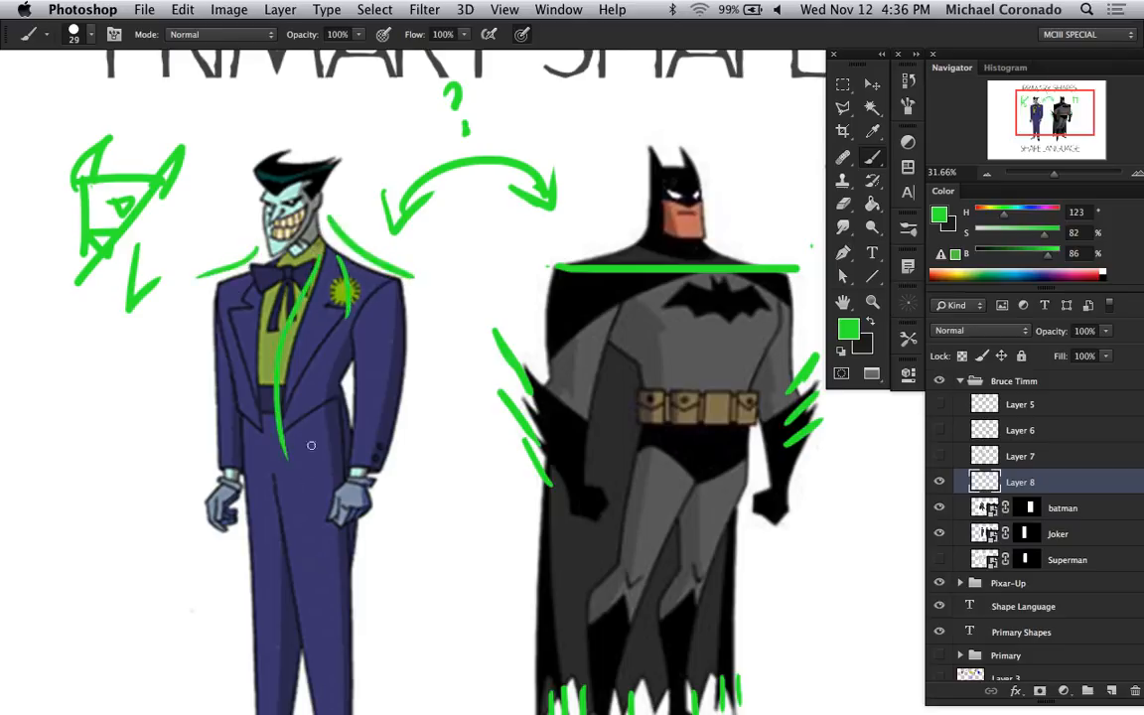
pyautogui.moveTo(351, 365); pyautogui.dragTo(346, 393)
pyautogui.moveTo(288, 456); pyautogui.dragTo(317, 419)
pyautogui.moveTo(326, 413); pyautogui.dragTo(335, 484)
pyautogui.moveTo(351, 364); pyautogui.dragTo(351, 462)
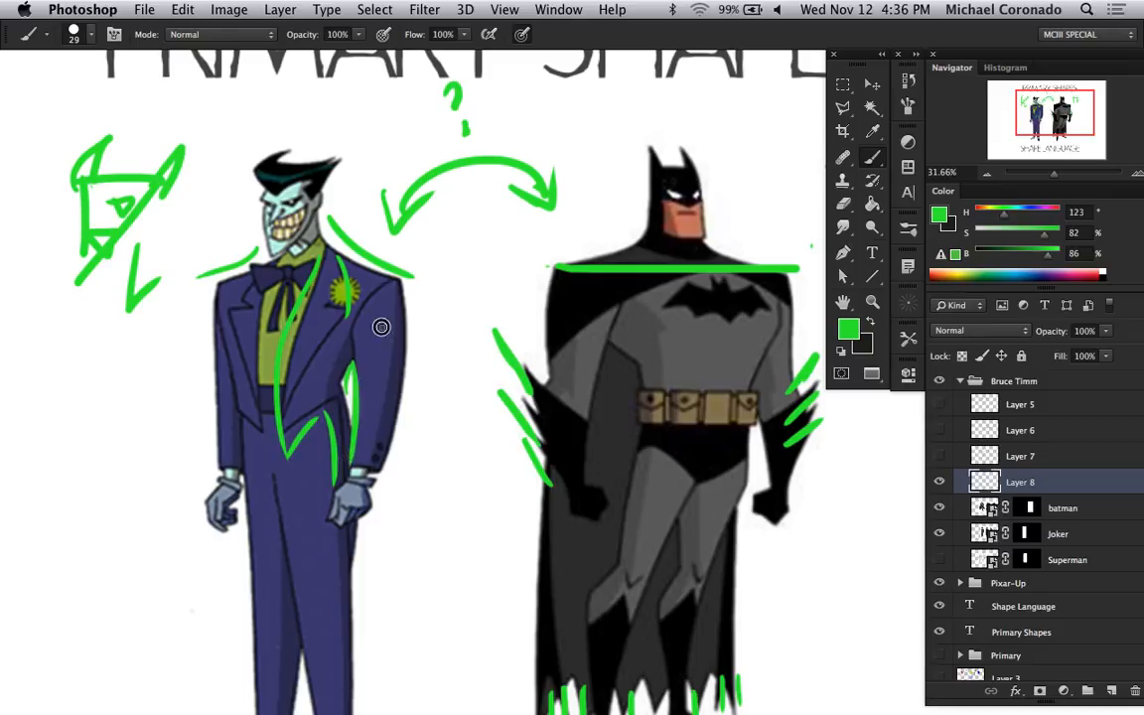
# - Trace the Joker's sleeves and the angular sides of his jaw with green brush strokes
pyautogui.moveTo(385, 323); pyautogui.dragTo(377, 466)
pyautogui.moveTo(356, 336); pyautogui.dragTo(393, 281)
pyautogui.moveTo(262, 211); pyautogui.dragTo(272, 260)
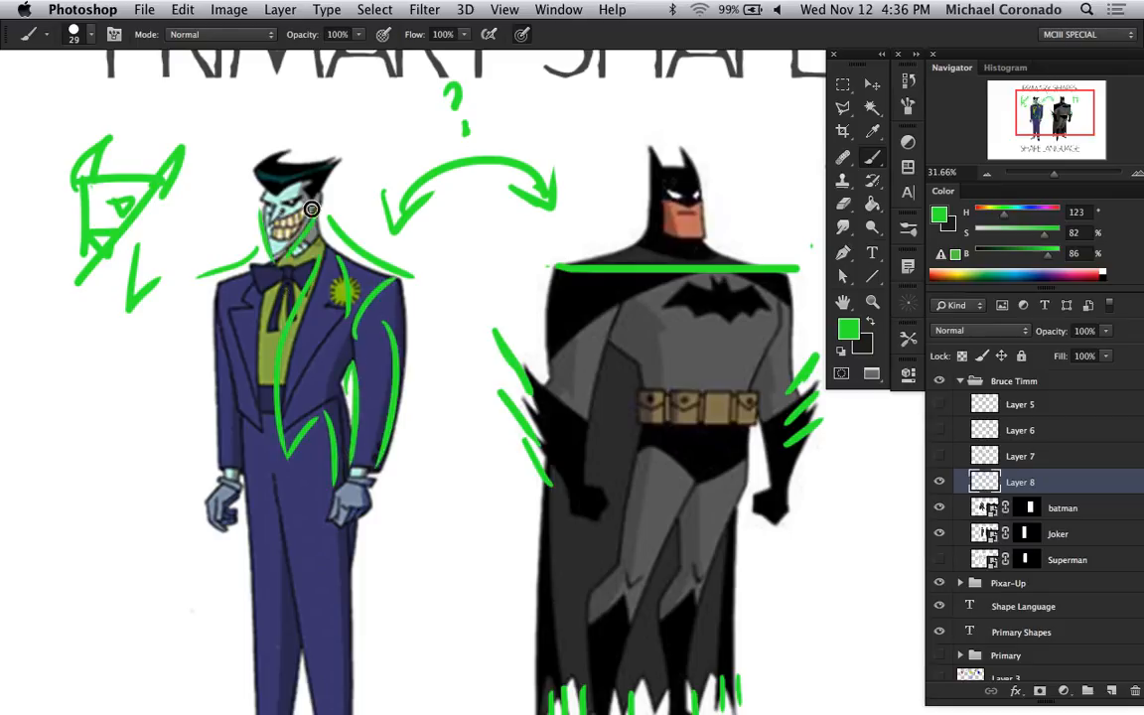
pyautogui.moveTo(216, 314); pyautogui.dragTo(235, 468)
# - Trace the Joker's trouser legs, cuffs and pointed shoes with green brush strokes
pyautogui.moveTo(270, 509); pyautogui.dragTo(315, 675)
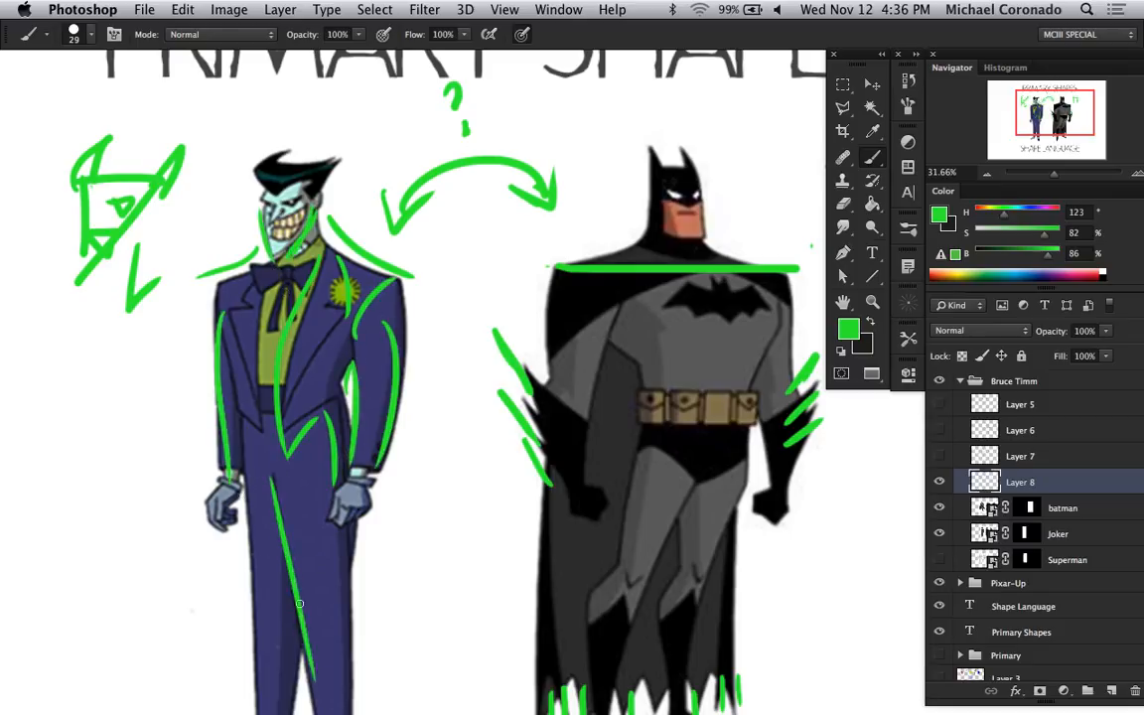
pyautogui.scroll(-5, 264, 492)
pyautogui.moveTo(270, 222); pyautogui.dragTo(266, 409)
pyautogui.moveTo(382, 255); pyautogui.dragTo(372, 419)
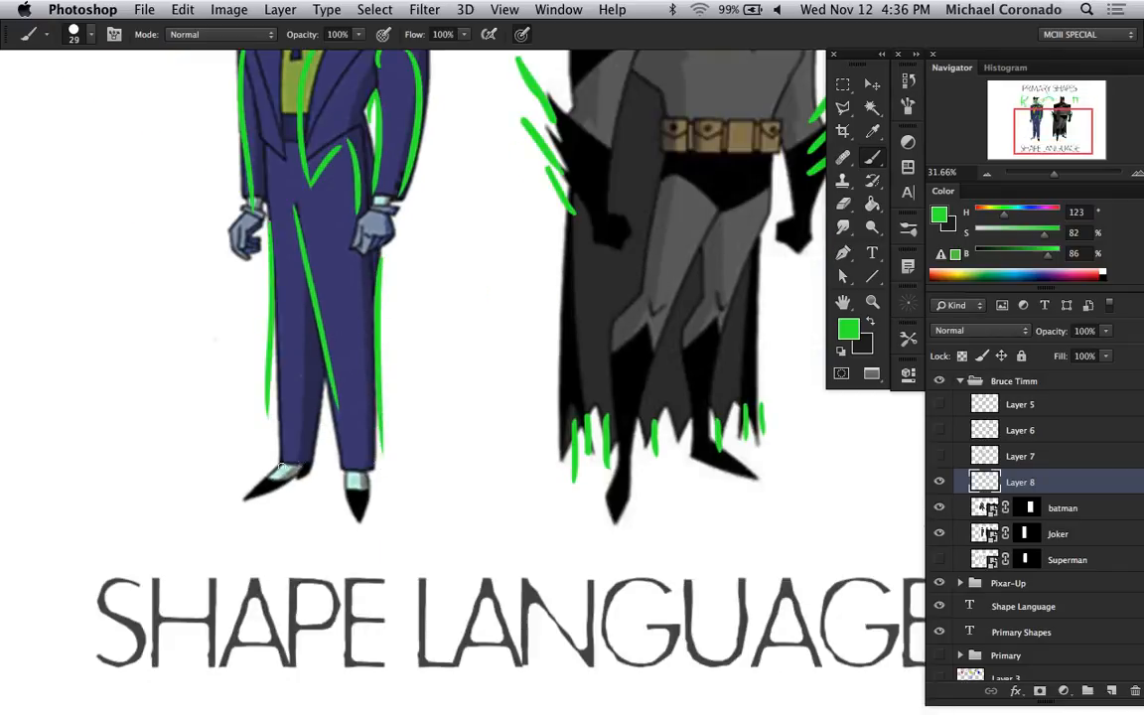
pyautogui.moveTo(279, 463)
pyautogui.mouseDown()
pyautogui.moveTo(314, 460)
pyautogui.moveTo(316, 388)
pyautogui.moveTo(273, 465)
pyautogui.mouseUp()
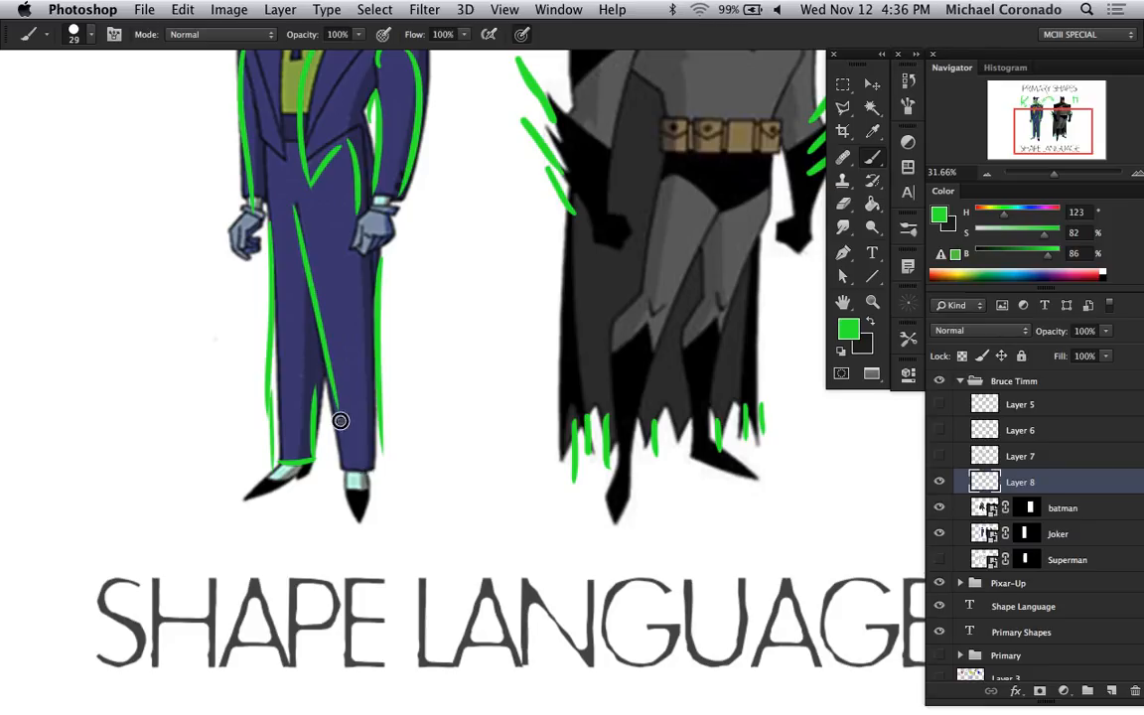
pyautogui.moveTo(340, 421); pyautogui.dragTo(382, 476)
pyautogui.moveTo(1050, 174); pyautogui.dragTo(1049, 174)
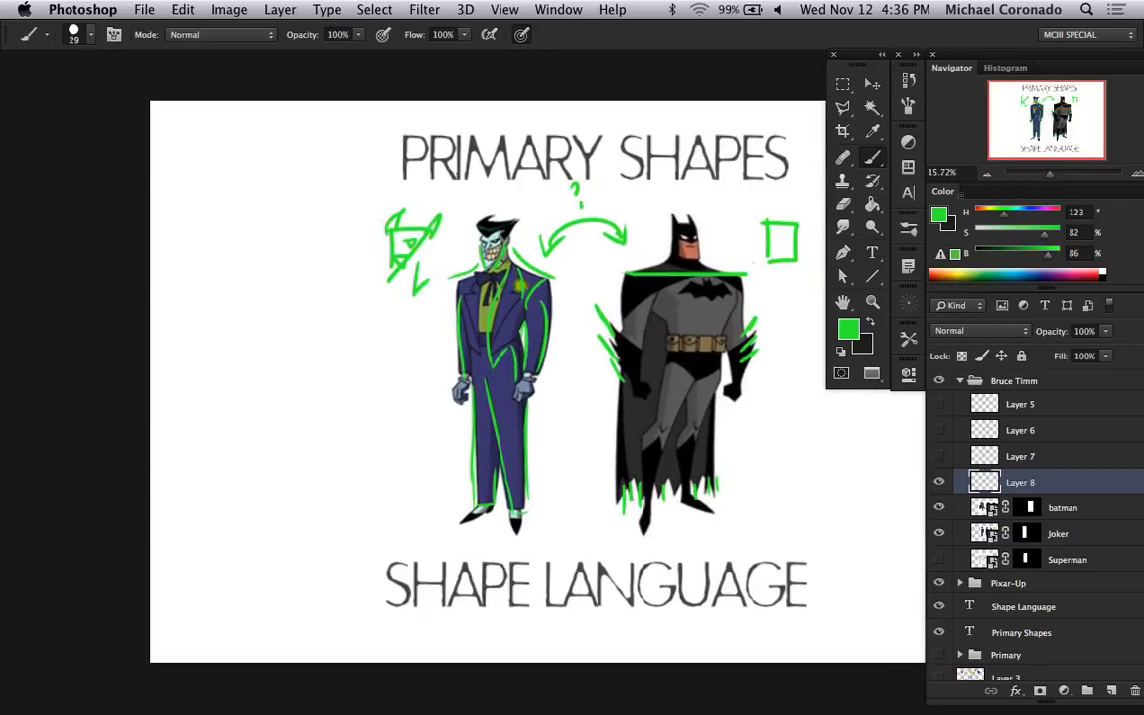
pyautogui.hscroll(5, 587, 327)
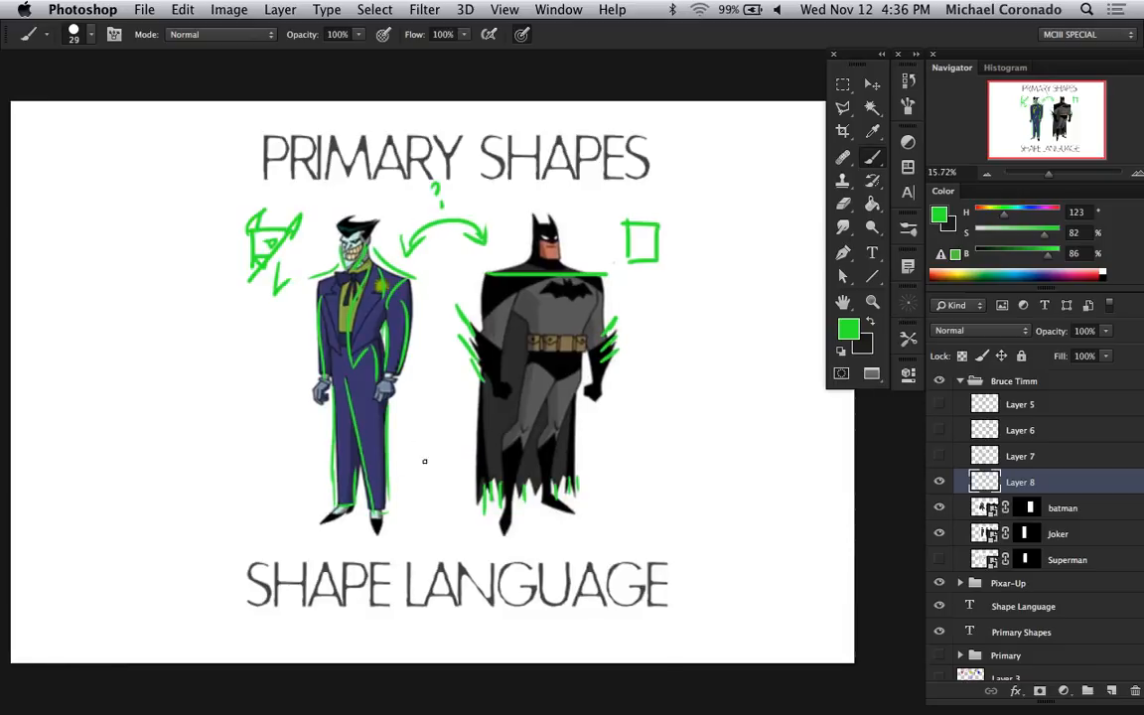
pyautogui.moveTo(334, 510)
pyautogui.mouseDown()
pyautogui.moveTo(370, 505)
pyautogui.moveTo(377, 533)
pyautogui.moveTo(386, 488)
pyautogui.mouseUp()
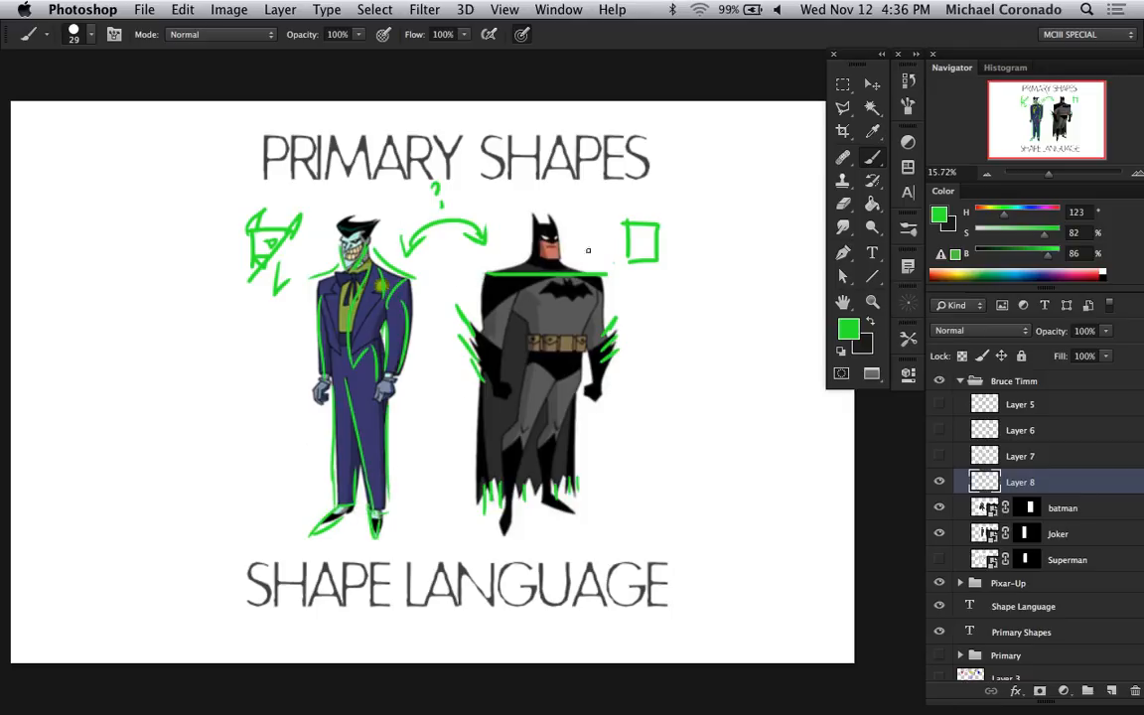
# - Hide Layer 8 and the batman and Joker layers, and add a new empty layer above Layer 8
pyautogui.click(940, 481)
pyautogui.click(939, 508)
pyautogui.click(940, 533)
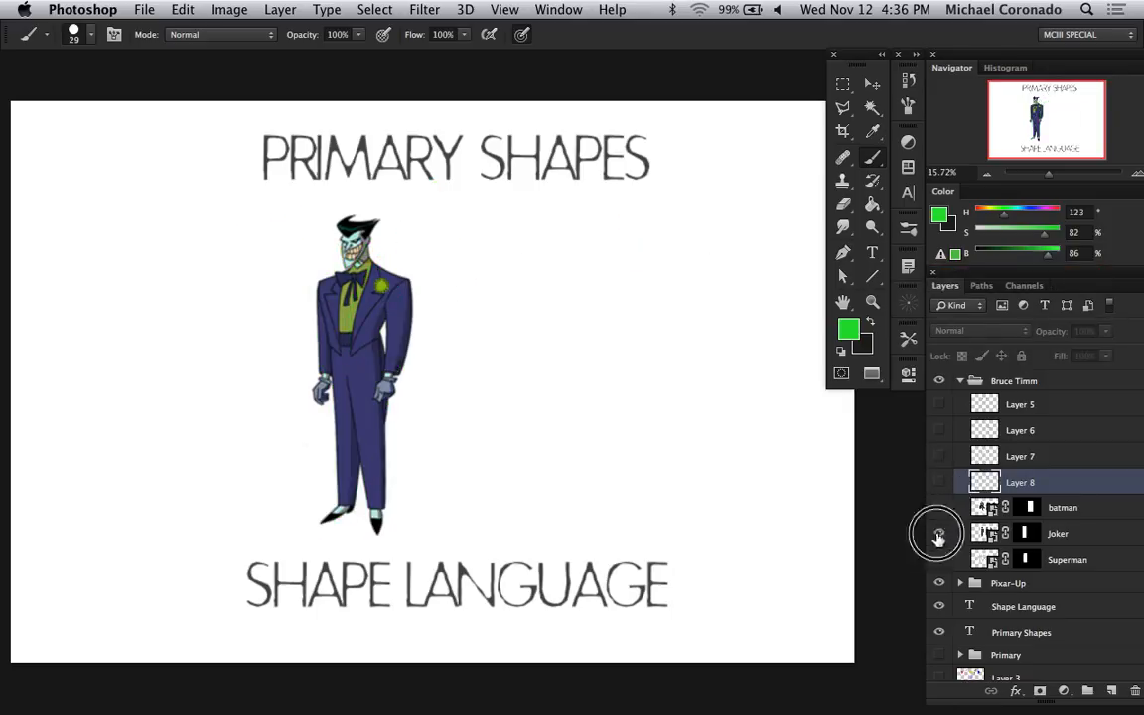
pyautogui.click(940, 559)
pyautogui.click(1111, 690)
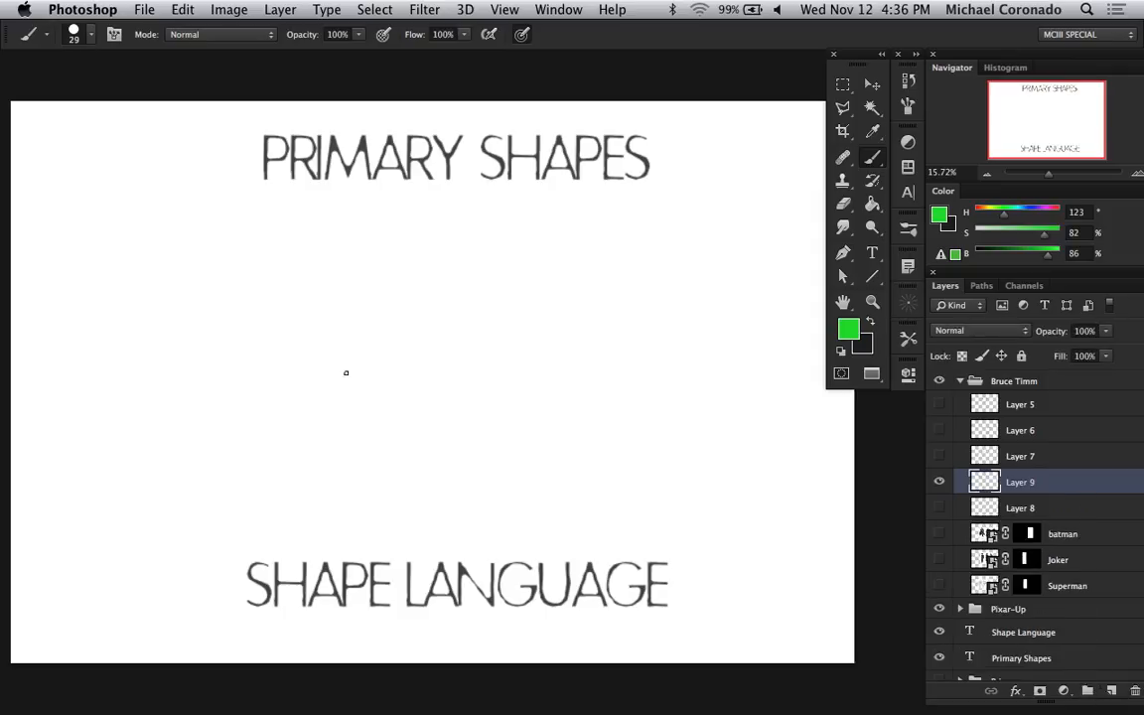
# - Paint two long crossing green arcs, and beside them a straight vertical line crossed near its top by a horizontal line
pyautogui.moveTo(213, 438); pyautogui.dragTo(498, 273)
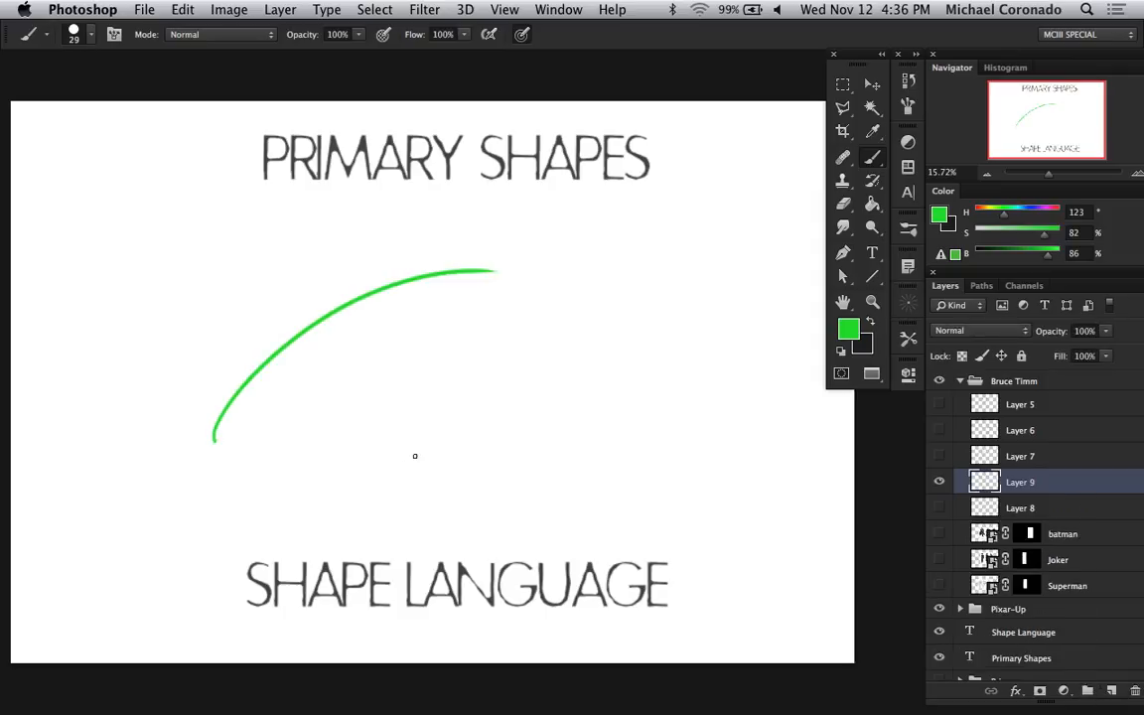
pyautogui.moveTo(662, 234); pyautogui.dragTo(663, 561)
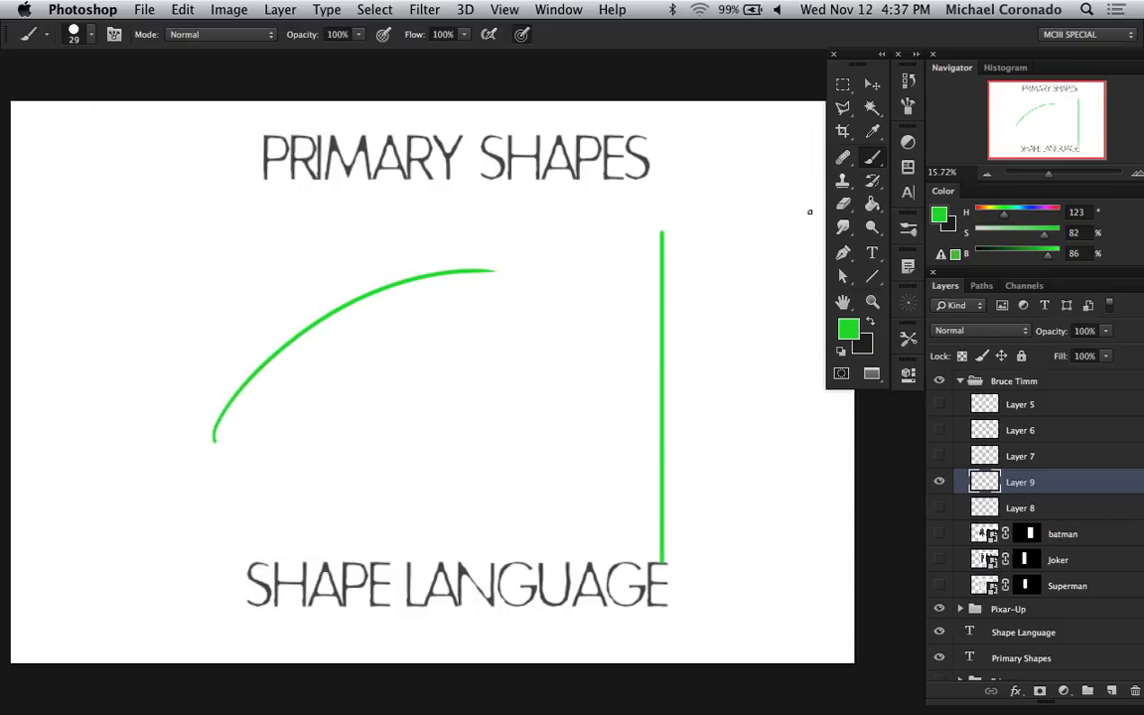
pyautogui.moveTo(607, 243); pyautogui.dragTo(741, 242)
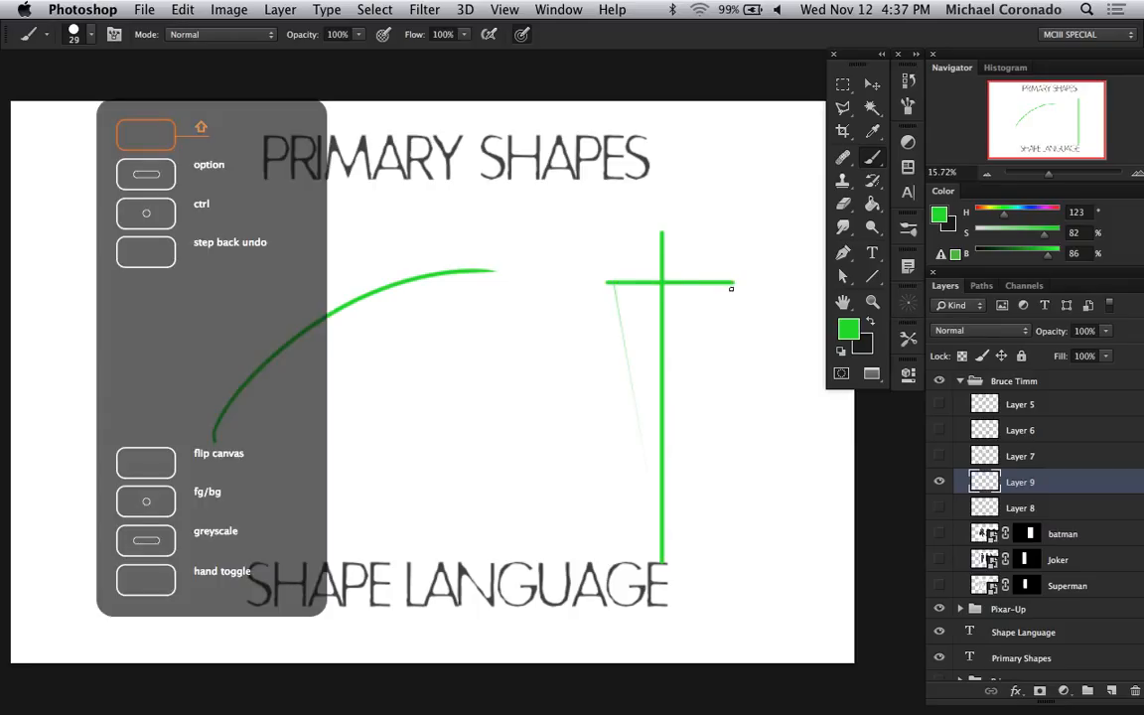
pyautogui.press('super+alt+z')
pyautogui.moveTo(583, 278); pyautogui.dragTo(735, 278)
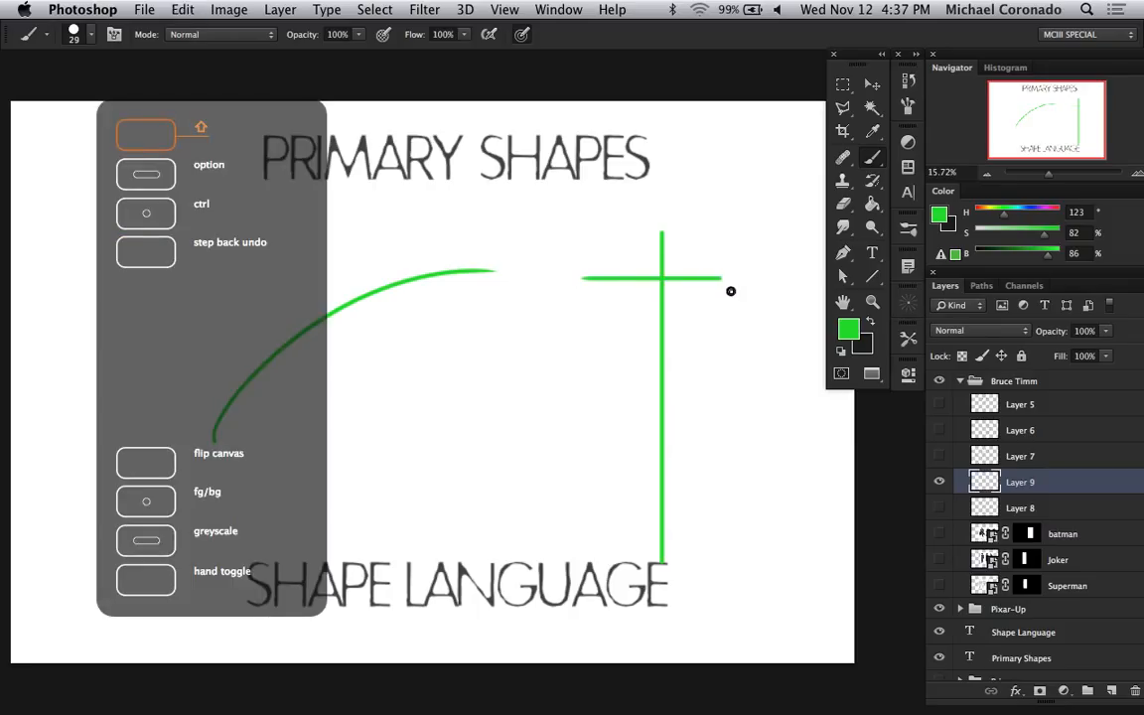
pyautogui.moveTo(198, 236)
pyautogui.mouseDown()
pyautogui.moveTo(373, 359)
pyautogui.moveTo(412, 465)
pyautogui.mouseUp()
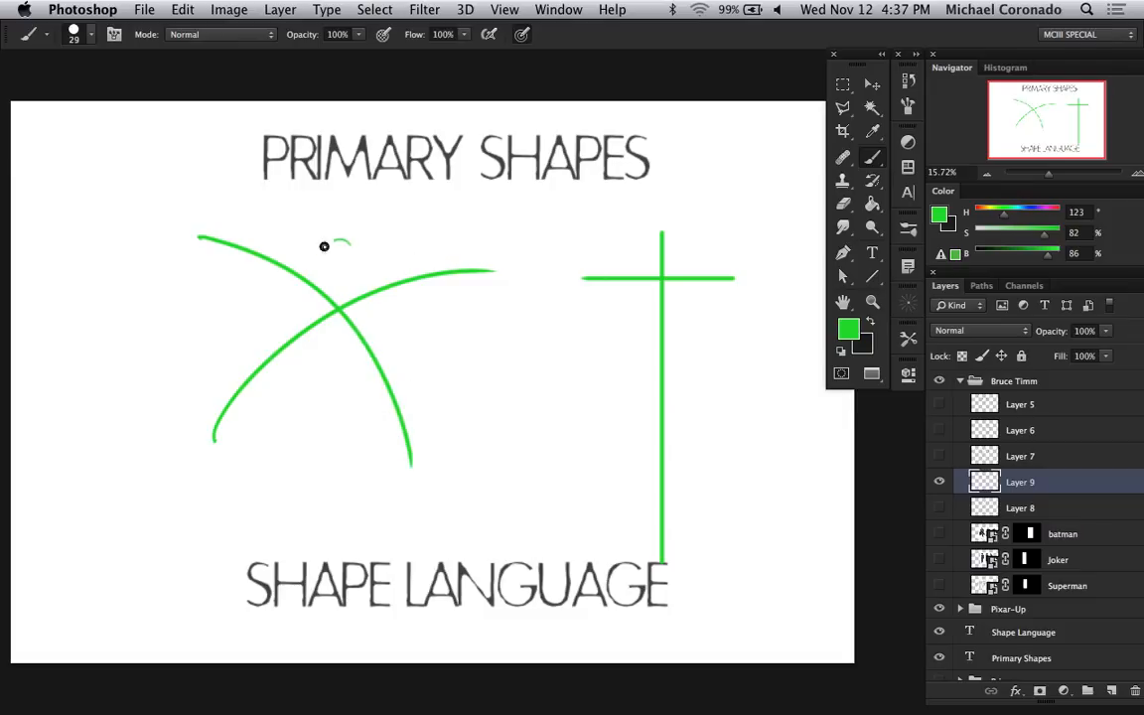
pyautogui.moveTo(324, 247); pyautogui.dragTo(315, 268)
pyautogui.press('super+z')
# - Hide Layer 9 with the line sketches and show the batman and Joker layers
pyautogui.click(939, 482)
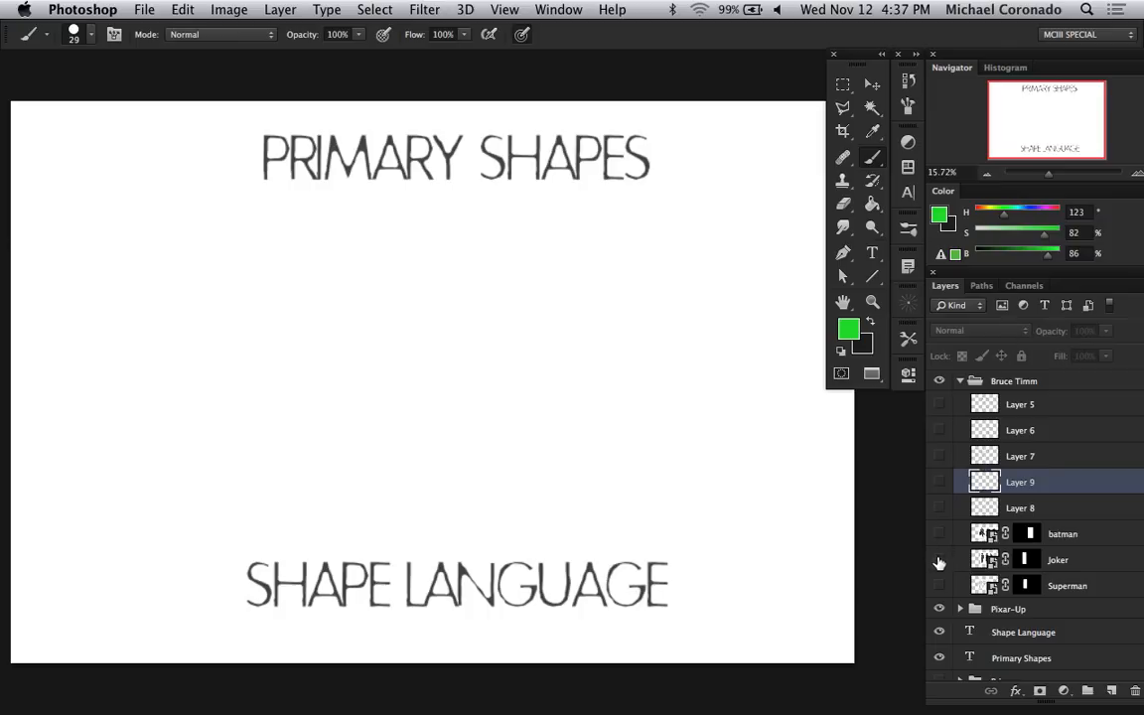
pyautogui.click(939, 535)
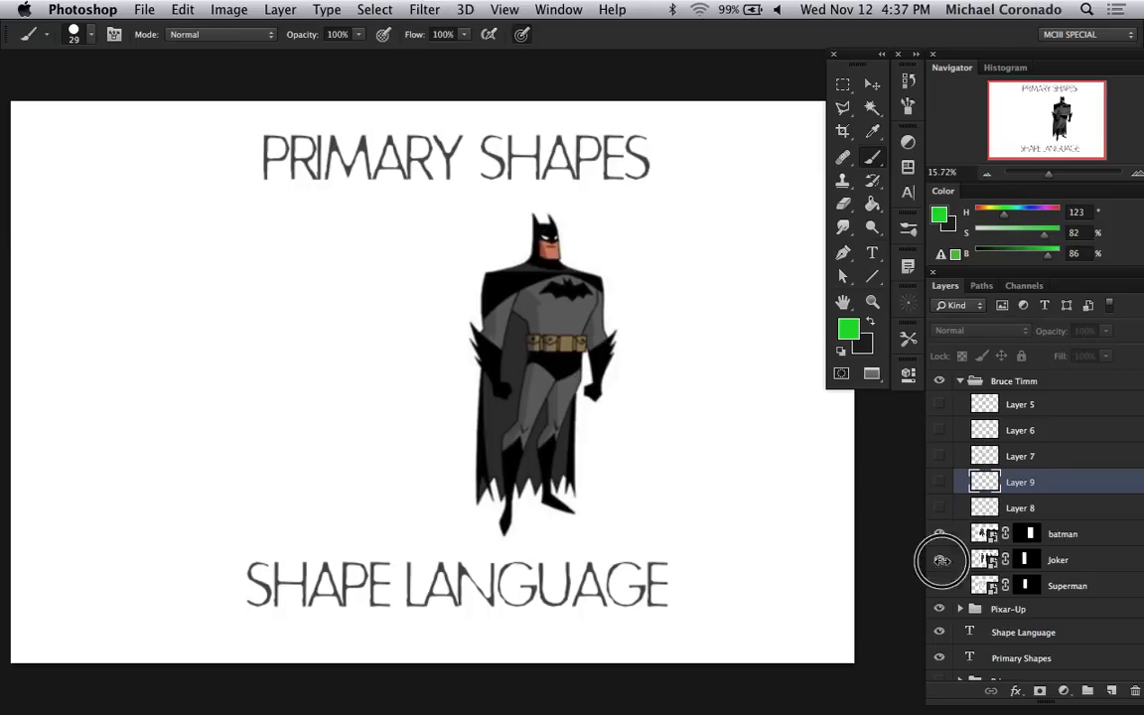
pyautogui.click(940, 561)
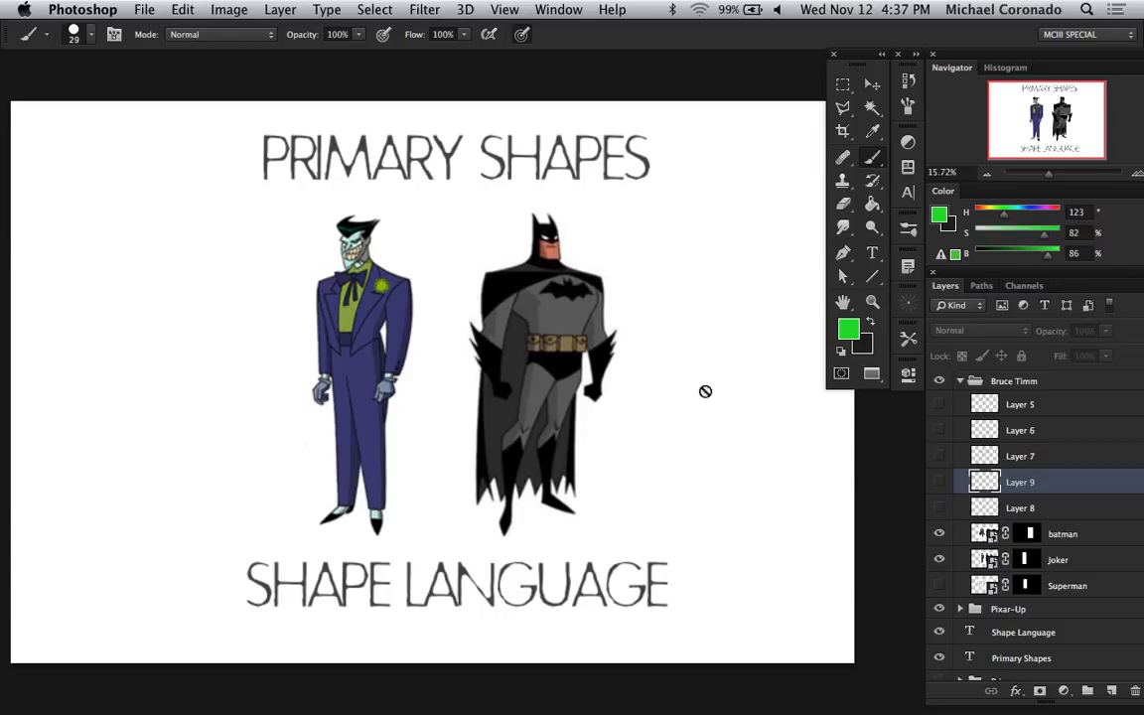
# - Hide the batman layer and disable the Joker layer's mask to reveal the full character lineup
pyautogui.click(939, 534)
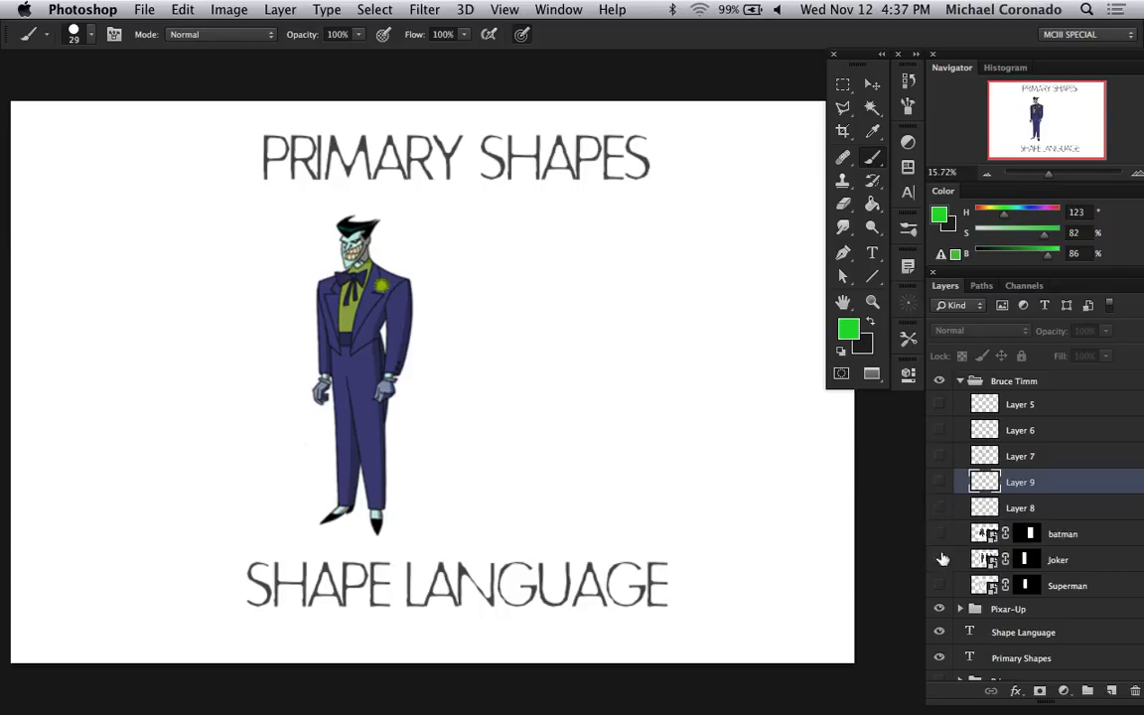
pyautogui.click(940, 560)
pyautogui.click(939, 560)
pyautogui.click(998, 561)
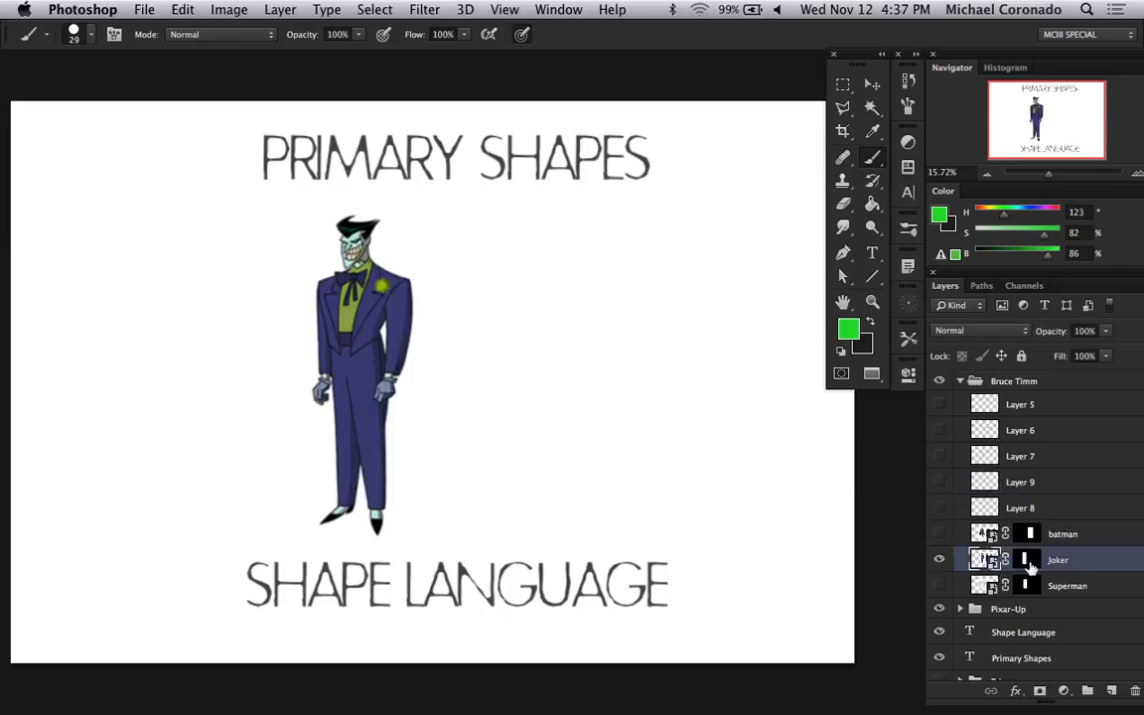
pyautogui.keyDown('ctrl'); pyautogui.click(1031, 564); pyautogui.keyUp('ctrl')
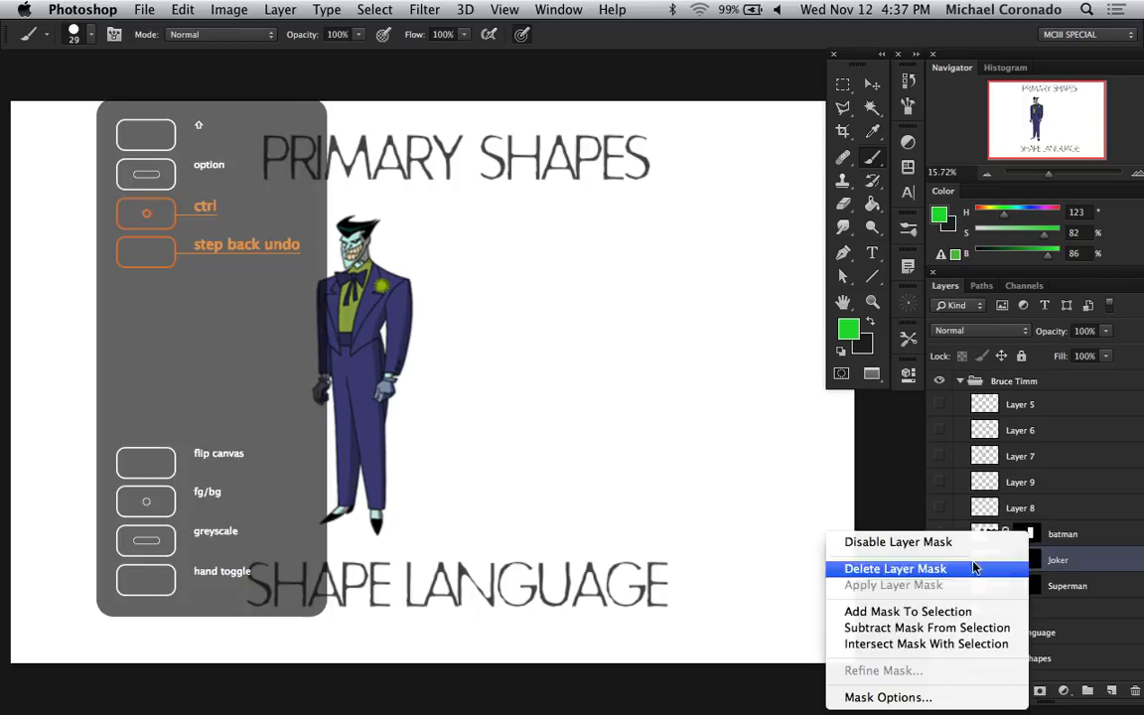
pyautogui.click(993, 540)
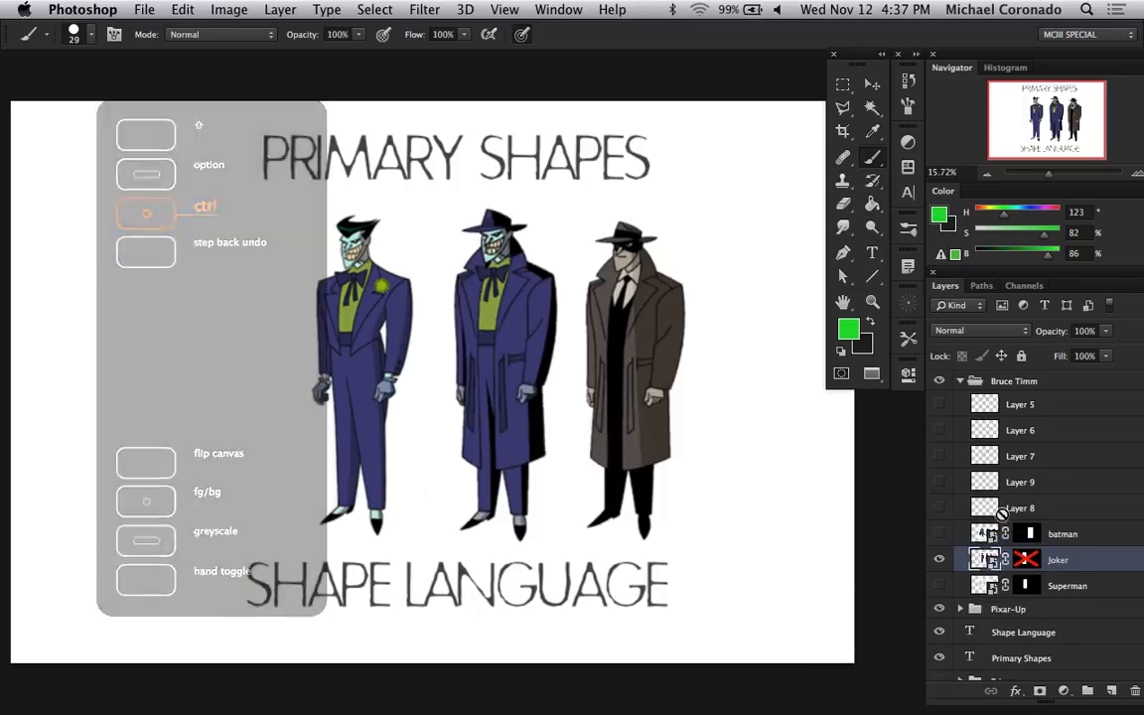
# - Hide the Joker layer and collapse the Bruce Timm group
pyautogui.click(939, 559)
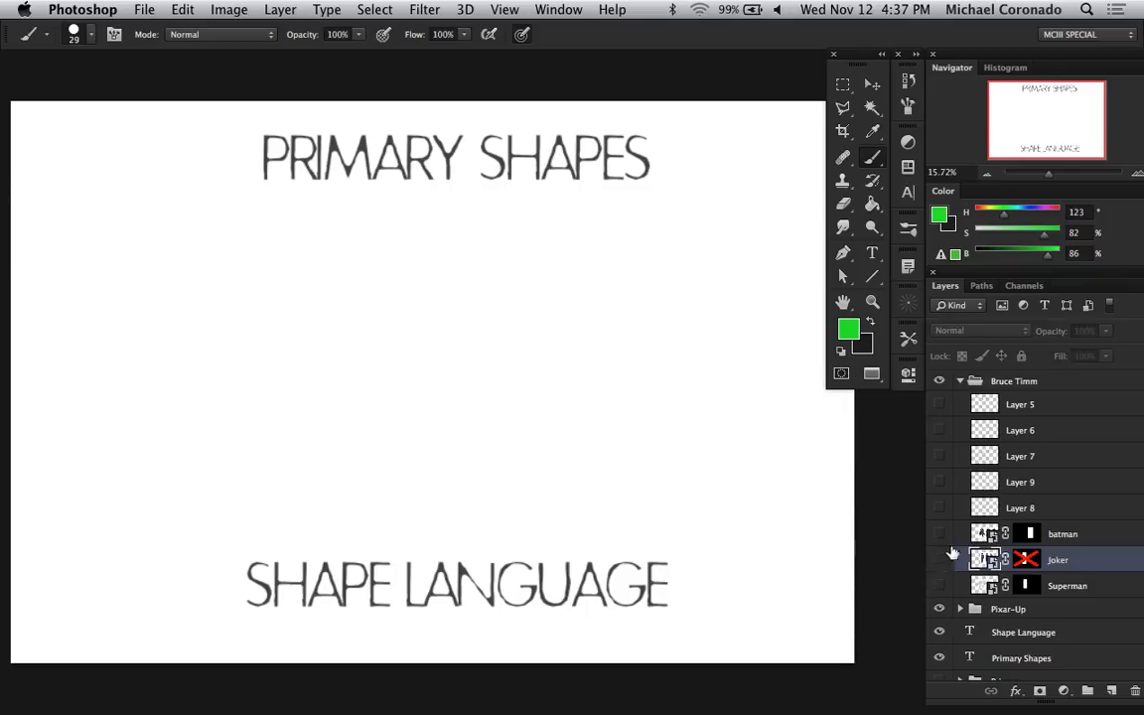
pyautogui.click(977, 383)
pyautogui.click(960, 382)
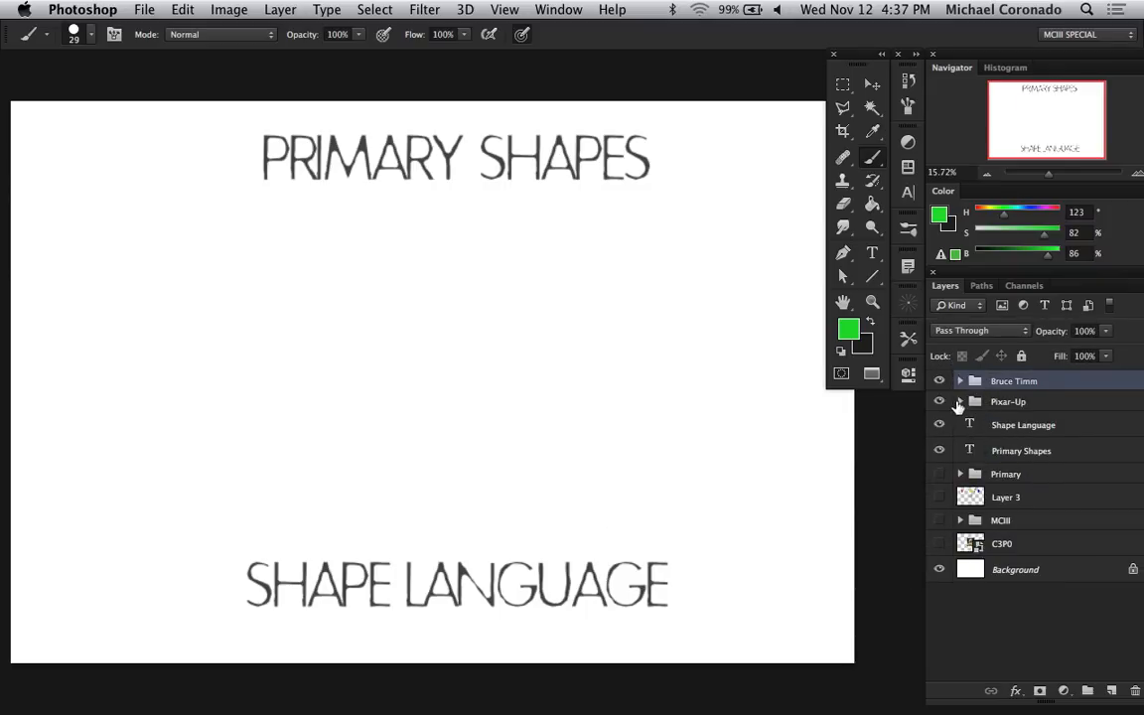
# - Show the Up Characters image in the Pixar-Up group and add a new empty layer directly above it
pyautogui.click(960, 403)
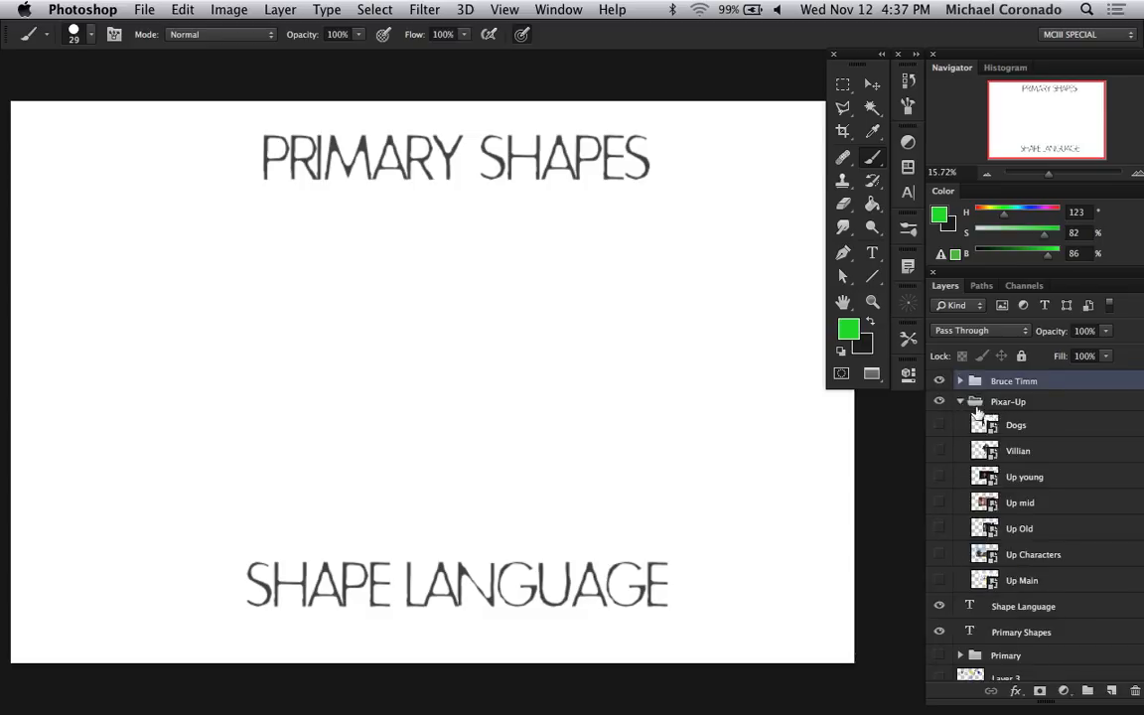
pyautogui.click(939, 555)
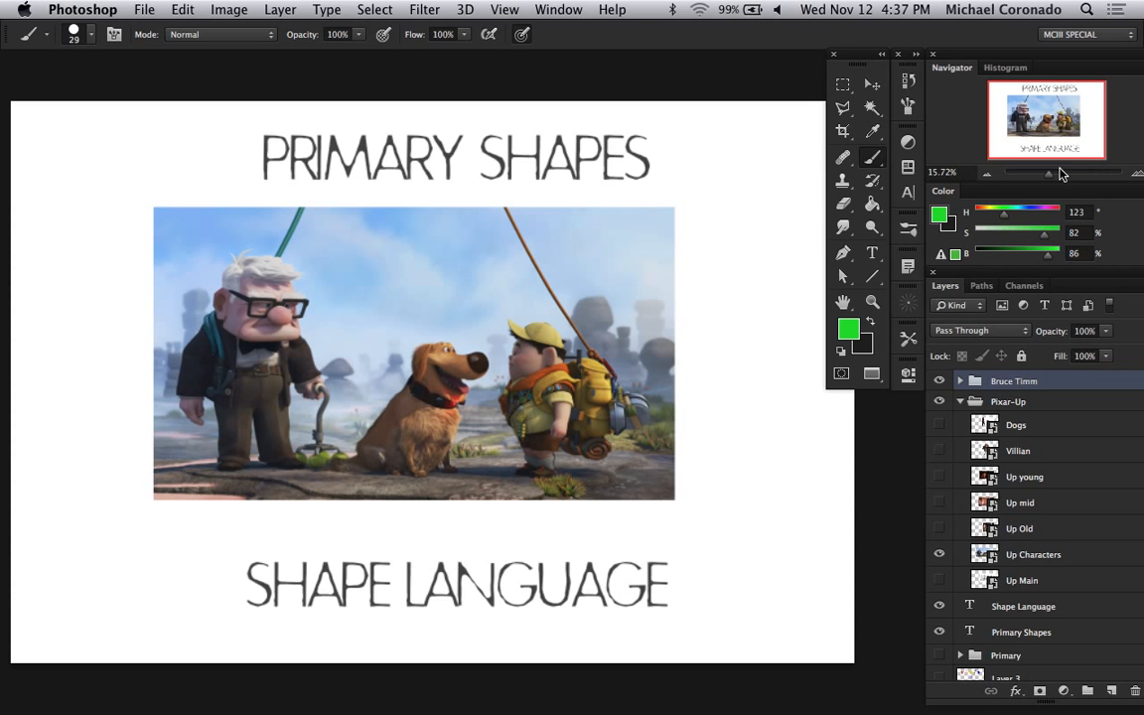
pyautogui.moveTo(1051, 174); pyautogui.dragTo(1044, 140)
pyautogui.click(1053, 555)
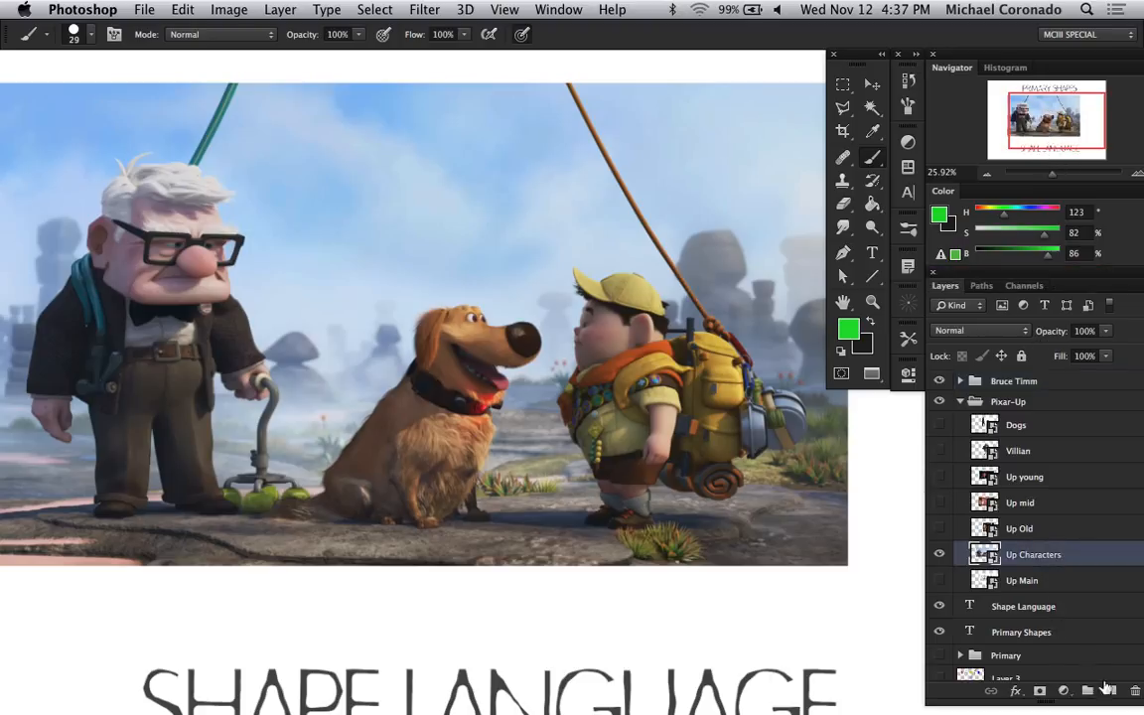
pyautogui.click(1109, 690)
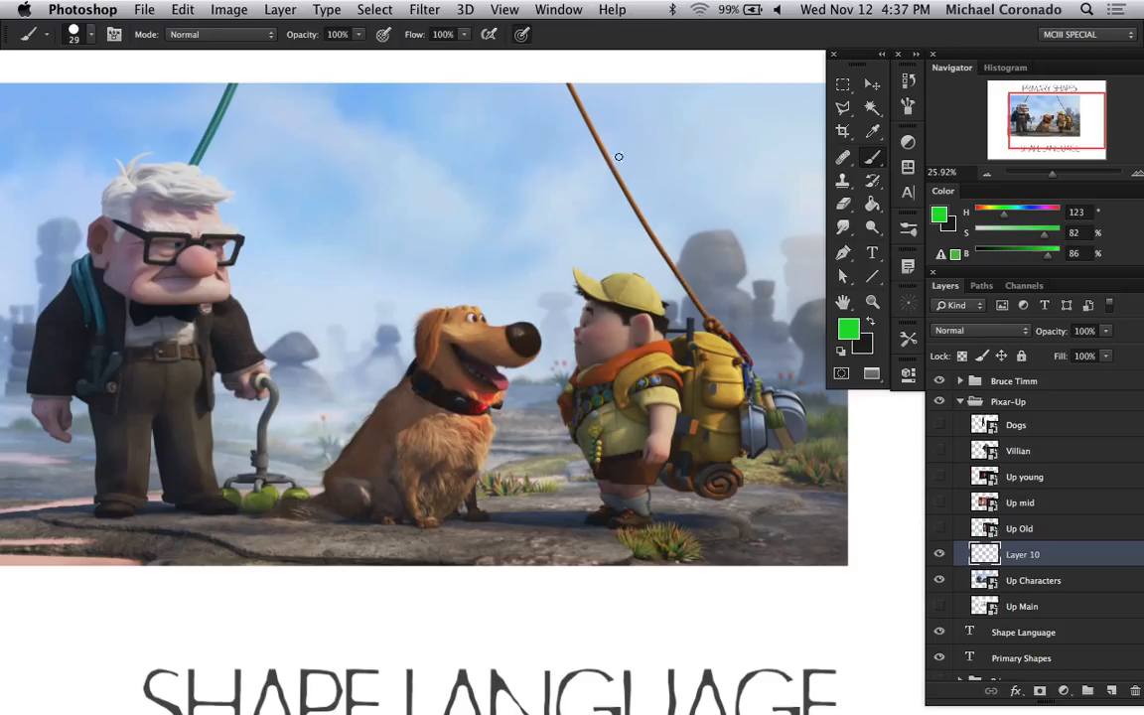
# - Paint a green downward arrow above the boy's yellow cap
pyautogui.moveTo(621, 128); pyautogui.dragTo(617, 238)
pyautogui.moveTo(599, 195); pyautogui.dragTo(616, 244)
pyautogui.moveTo(616, 243); pyautogui.dragTo(637, 204)
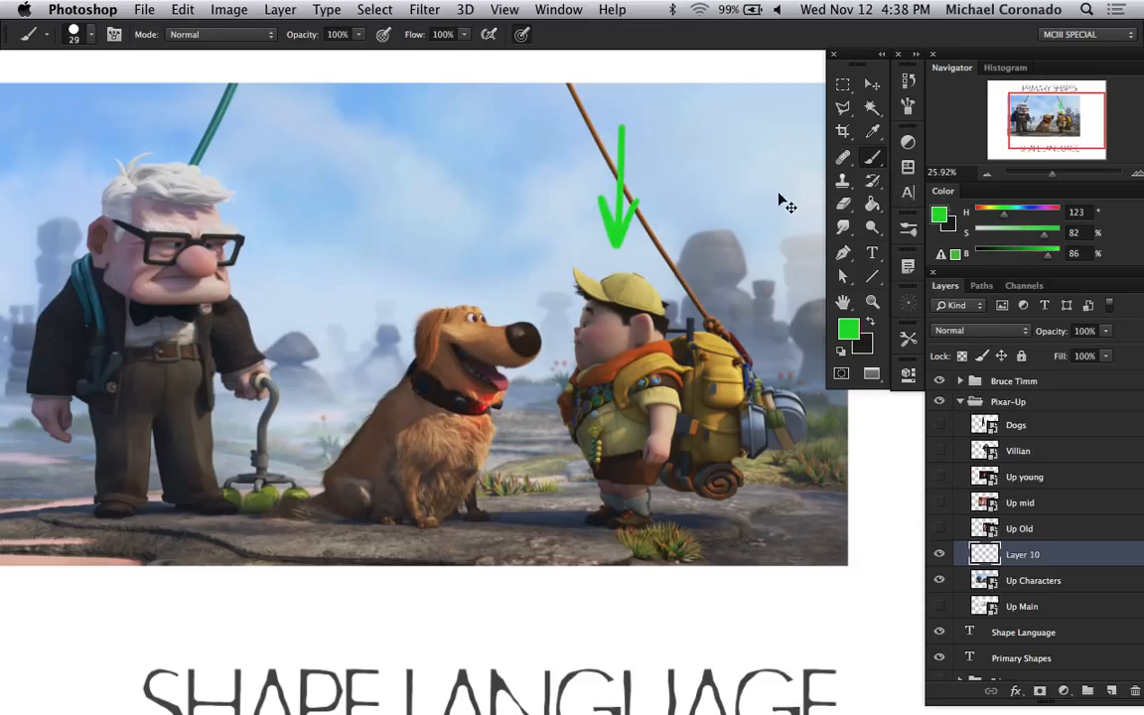
# - Recolor the arrow red with a Hue/Saturation hue shift of -116, and return to the Brush tool
pyautogui.press('super+u')
pyautogui.moveTo(874, 537); pyautogui.dragTo(787, 537)
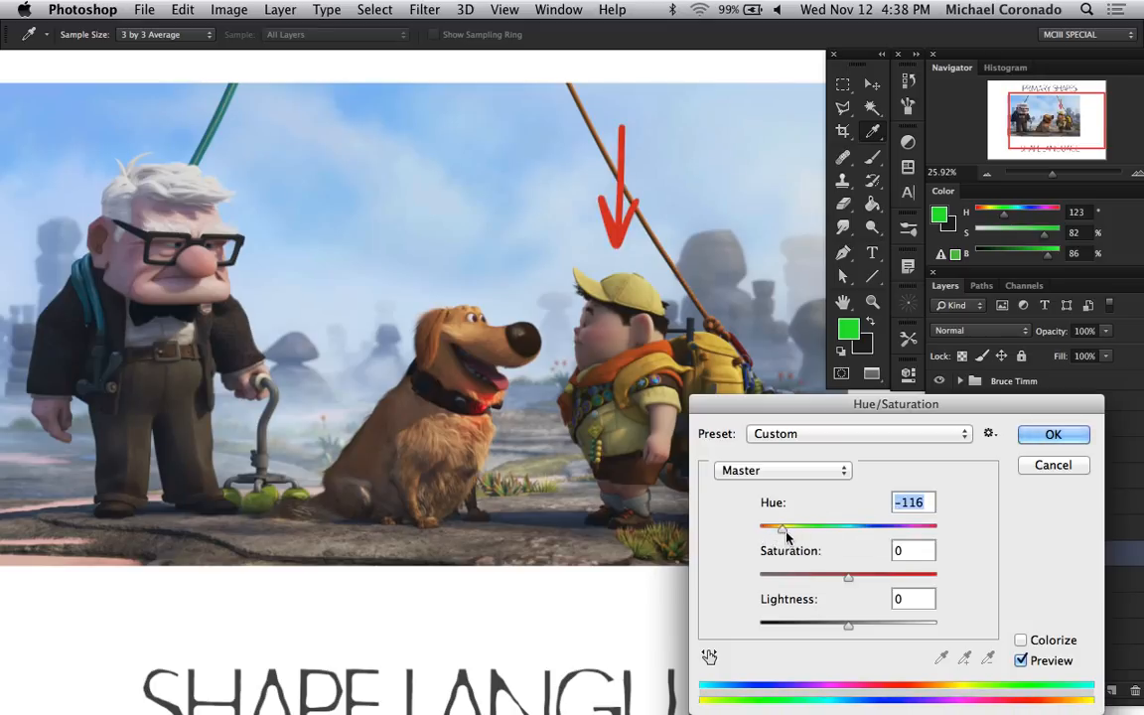
pyautogui.press('Return')
pyautogui.press('b')
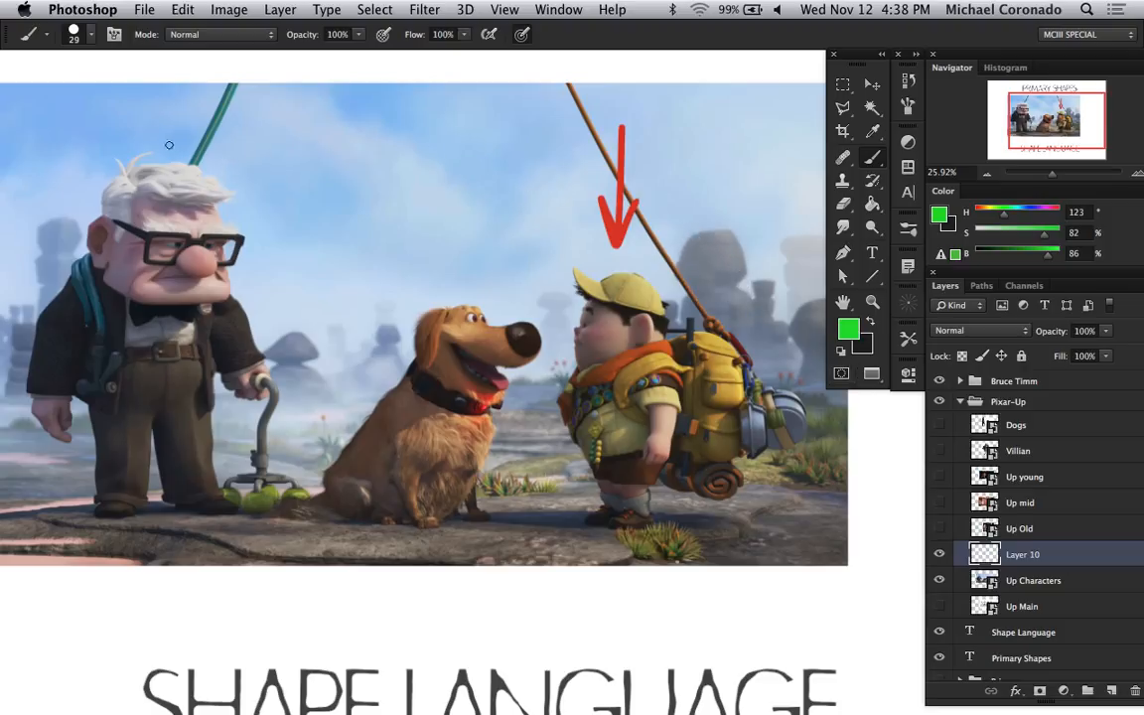
# - Paint a downward arrow above the old man's head and go over it in red sampled from the boy's arrow
pyautogui.moveTo(147, 106)
pyautogui.mouseDown()
pyautogui.moveTo(154, 149)
pyautogui.moveTo(166, 127)
pyautogui.mouseUp()
pyautogui.keyDown('alt'); pyautogui.click(618, 194); pyautogui.keyUp('alt')
pyautogui.moveTo(144, 97)
pyautogui.mouseDown()
pyautogui.moveTo(157, 151)
pyautogui.moveTo(172, 109)
pyautogui.mouseUp()
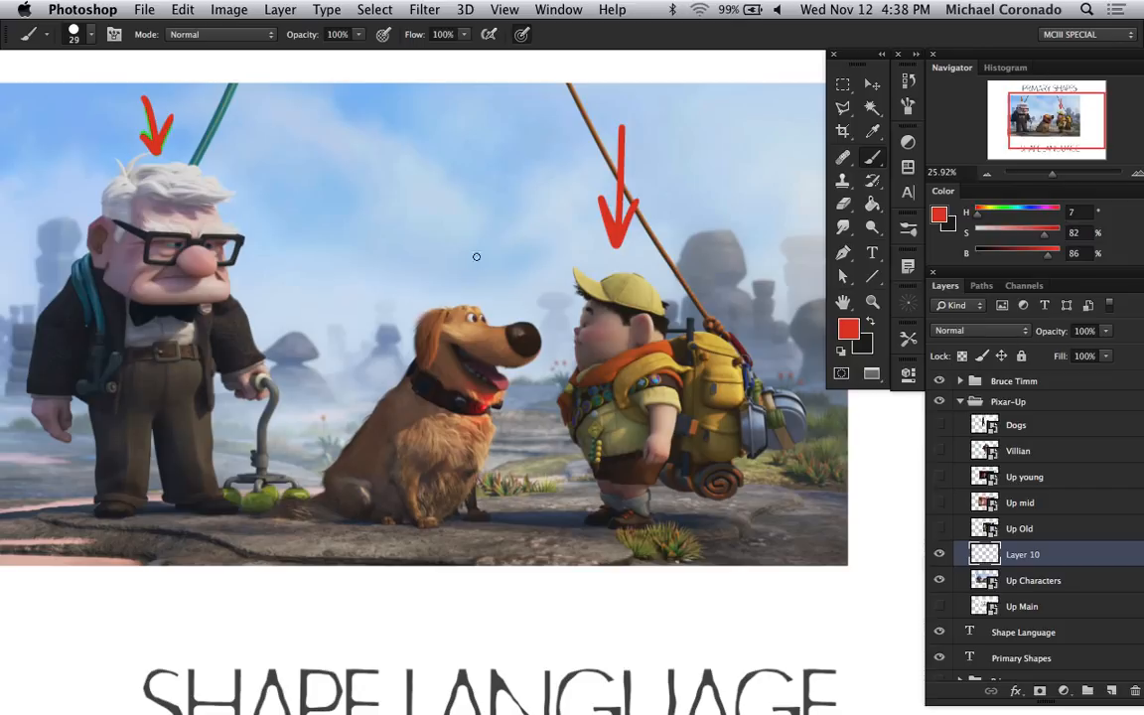
# - Paint a red downward arrow above the dog and trace the outline of its head, ear and upper back in red
pyautogui.moveTo(460, 159); pyautogui.dragTo(458, 281)
pyautogui.moveTo(436, 228); pyautogui.dragTo(483, 230)
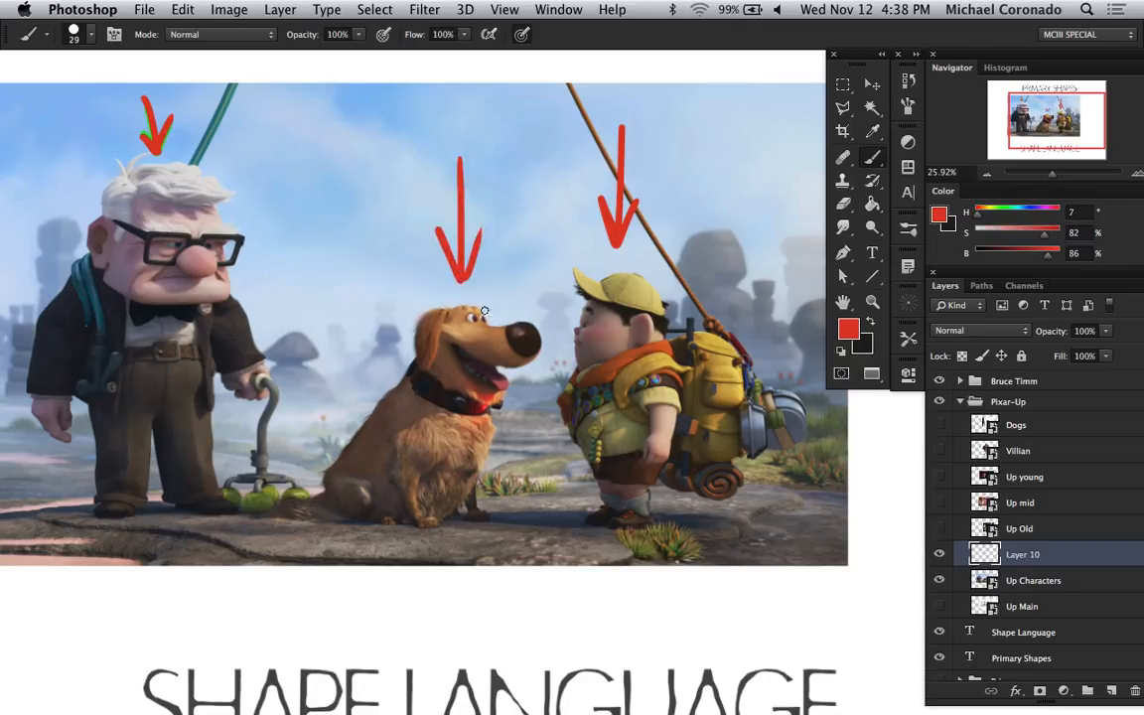
pyautogui.moveTo(513, 353)
pyautogui.mouseDown()
pyautogui.moveTo(477, 312)
pyautogui.moveTo(370, 421)
pyautogui.mouseUp()
pyautogui.moveTo(425, 330)
pyautogui.mouseDown()
pyautogui.moveTo(472, 312)
pyautogui.moveTo(466, 350)
pyautogui.moveTo(527, 376)
pyautogui.mouseUp()
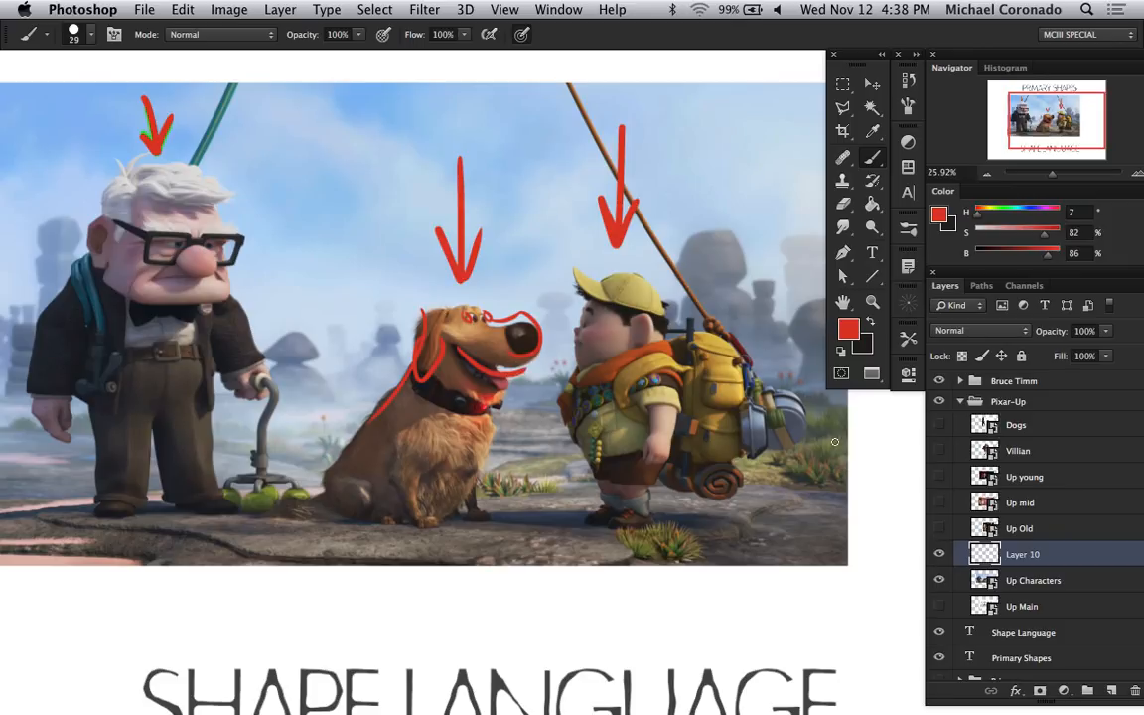
# - Hide the painted annotations and, on a new layer above them, paint a red downward arrow over the dog's head
pyautogui.click(940, 554)
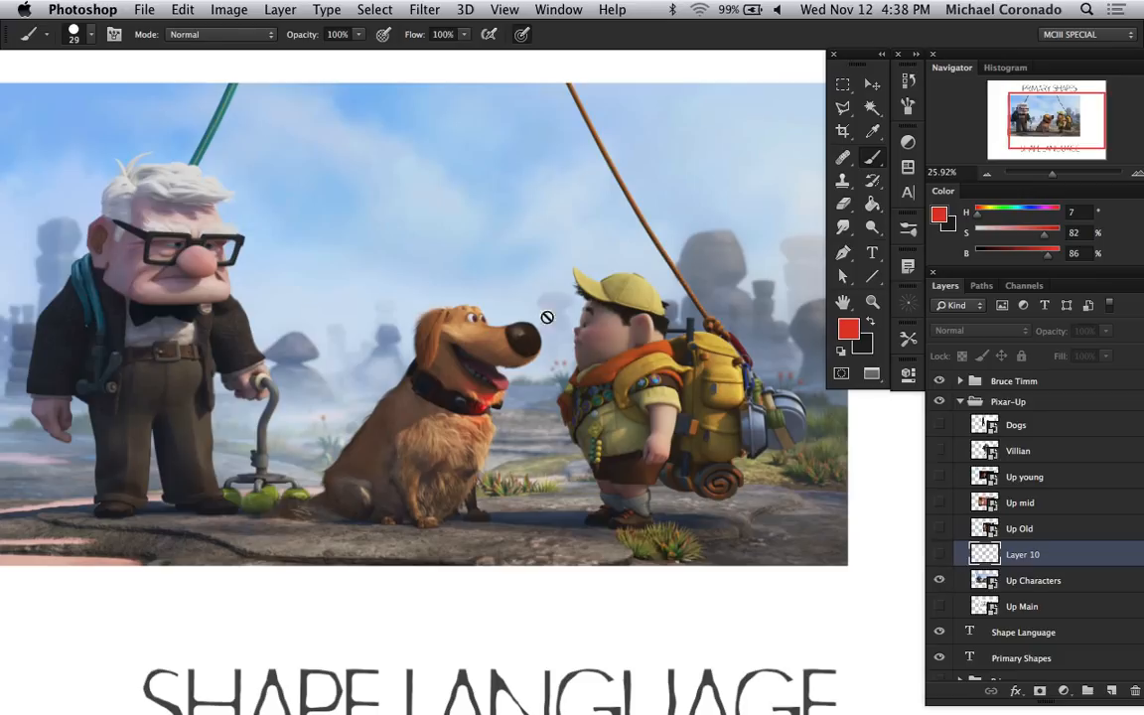
pyautogui.click(1110, 690)
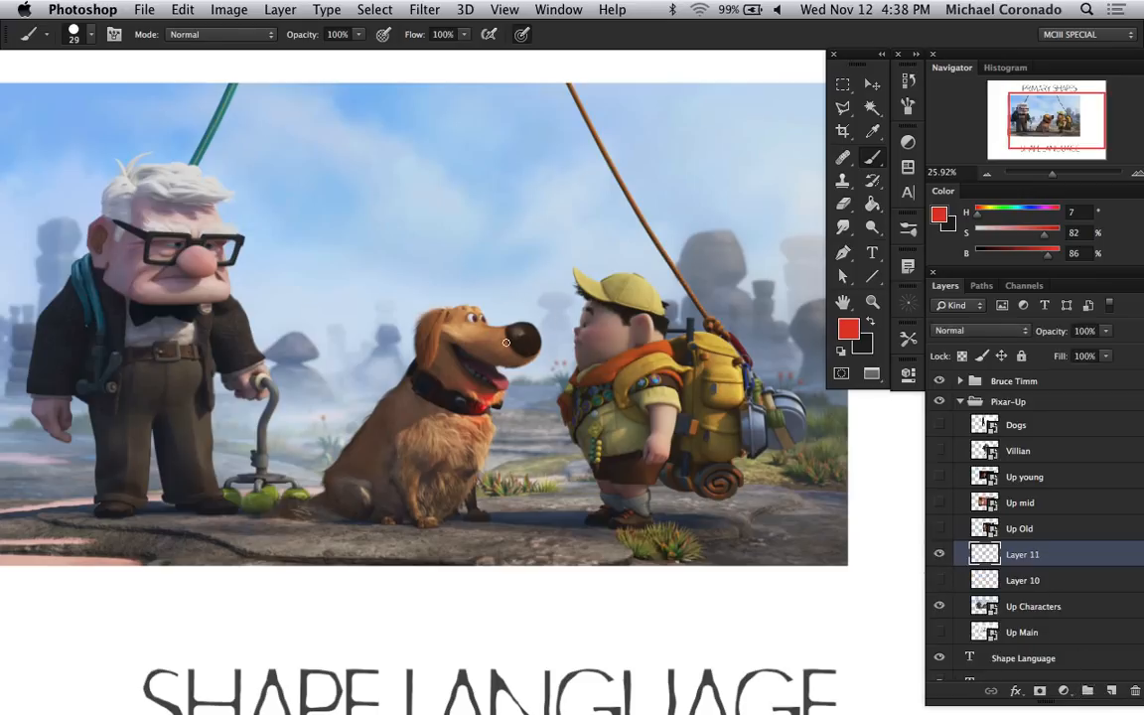
pyautogui.moveTo(456, 153); pyautogui.dragTo(454, 281)
pyautogui.moveTo(433, 235); pyautogui.dragTo(454, 281)
pyautogui.moveTo(468, 237)
pyautogui.mouseDown()
pyautogui.moveTo(455, 282)
pyautogui.moveTo(484, 227)
pyautogui.mouseUp()
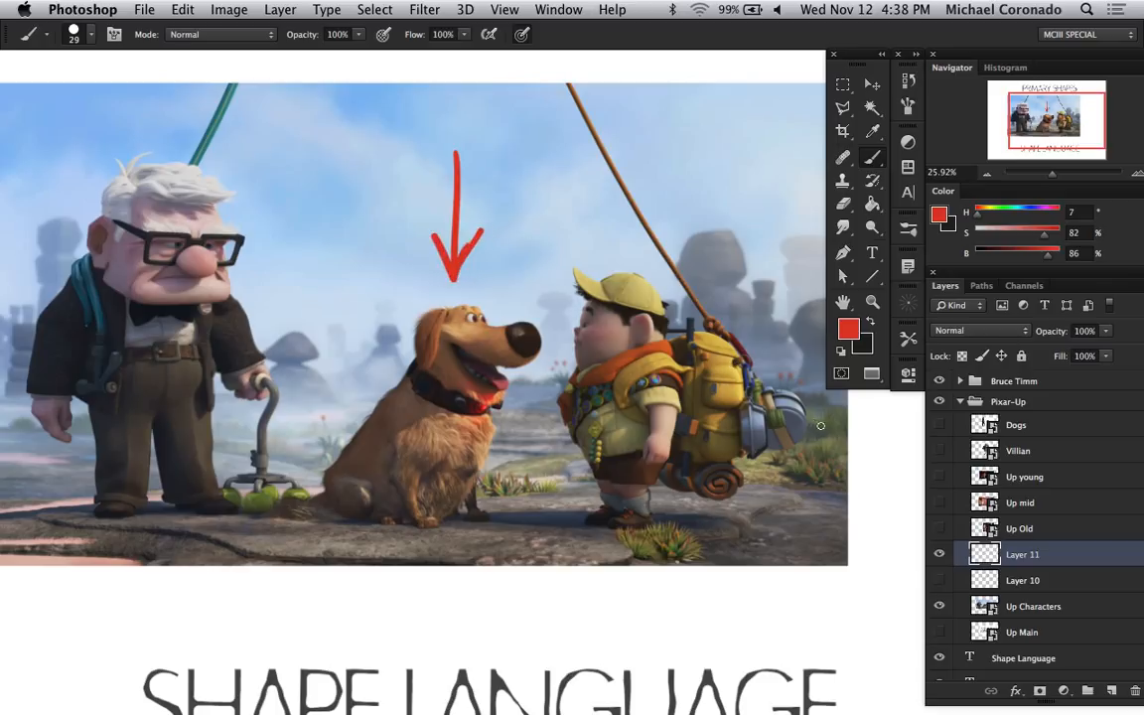
# - Hide the dog's arrow layer and the Up Characters image, and show the Dogs image
pyautogui.click(938, 558)
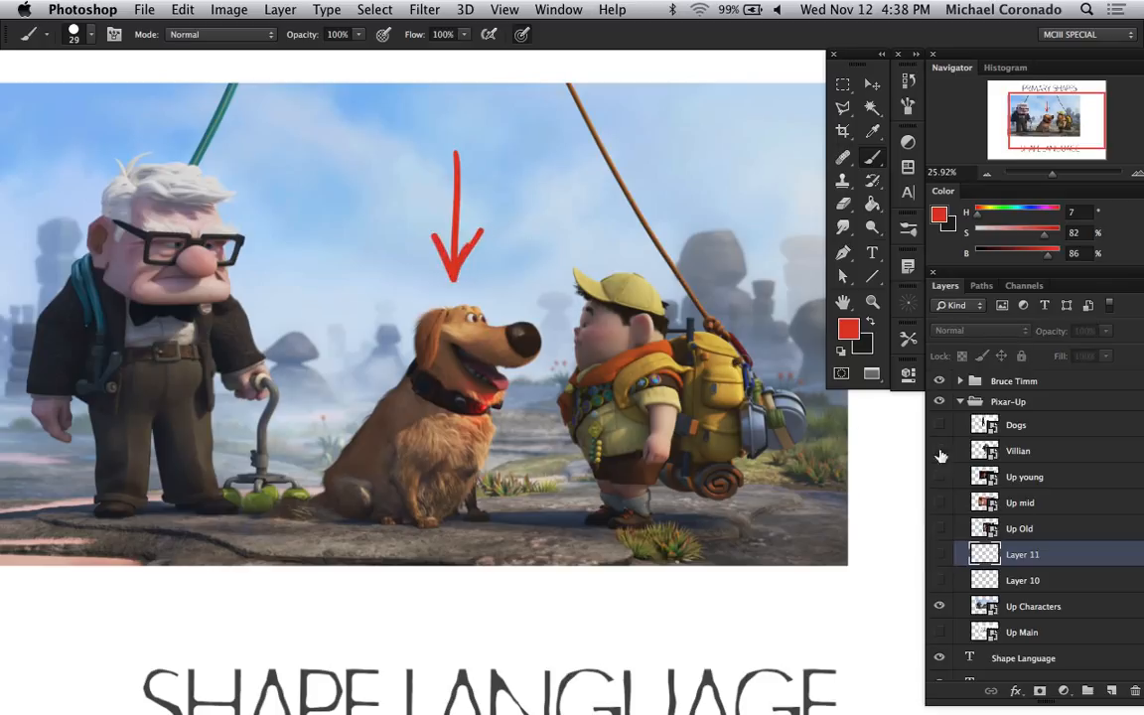
pyautogui.click(939, 606)
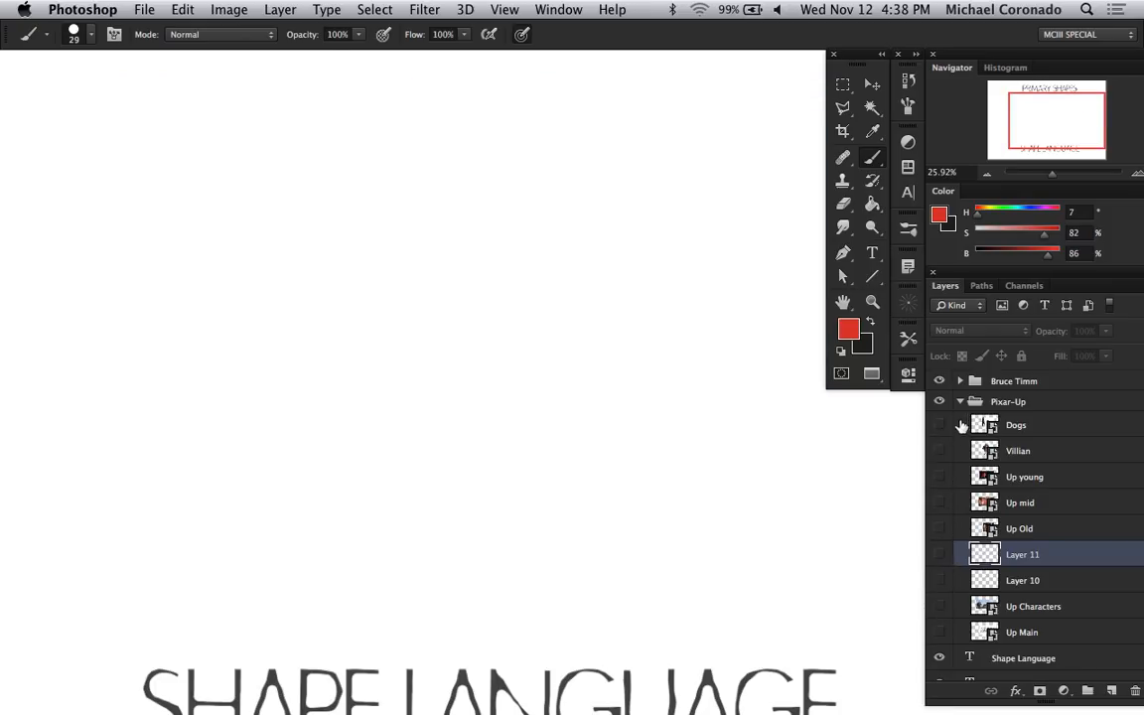
pyautogui.click(938, 425)
# - Move the Dogs image down so it sits between the Primary Shapes and Shape Language titles
pyautogui.moveTo(732, 389); pyautogui.dragTo(571, 425)
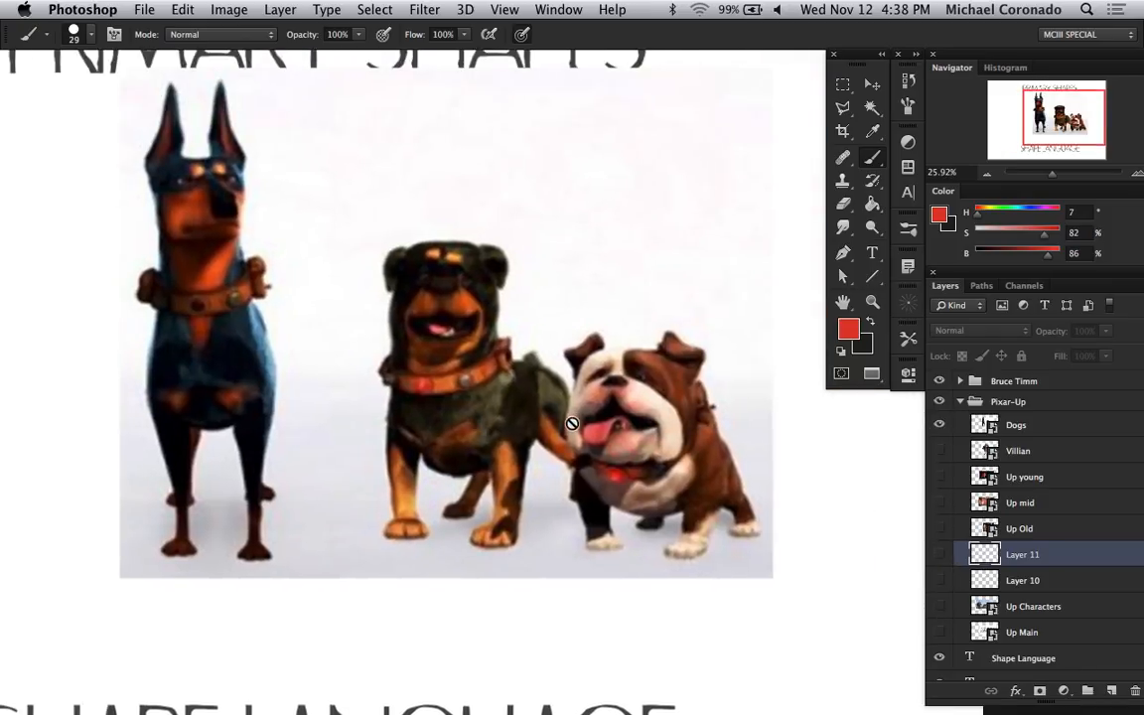
pyautogui.click(1053, 176)
pyautogui.moveTo(1053, 175); pyautogui.dragTo(1048, 176)
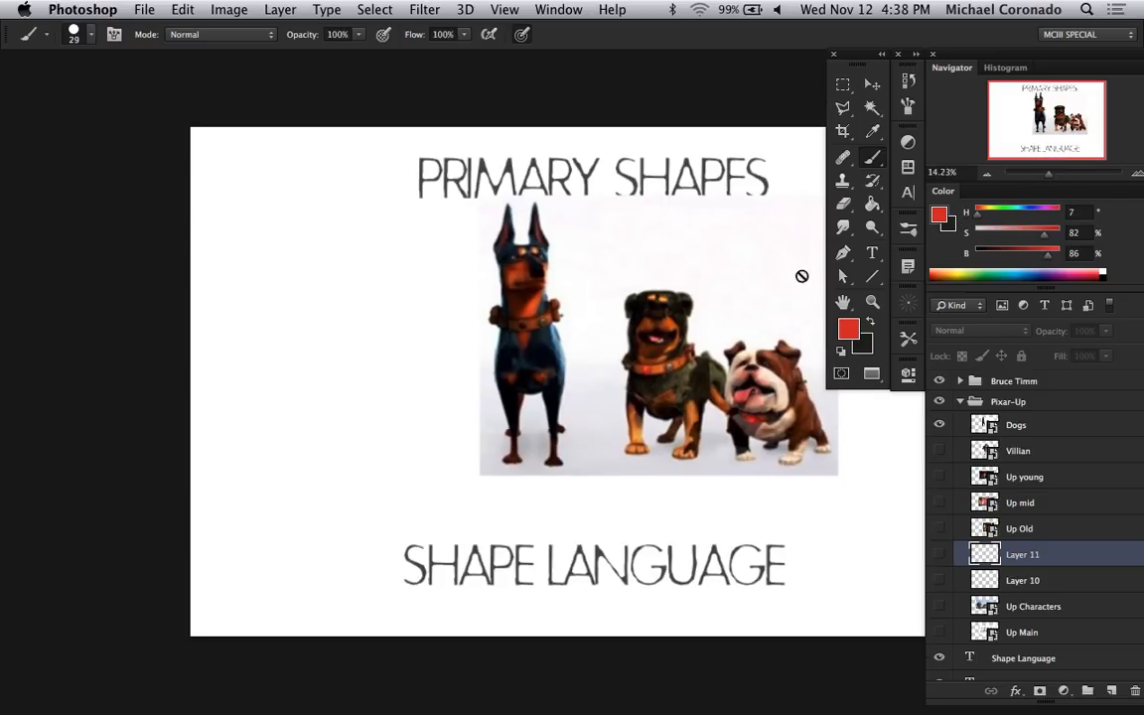
pyautogui.moveTo(745, 276); pyautogui.dragTo(652, 329)
pyautogui.click(1013, 425)
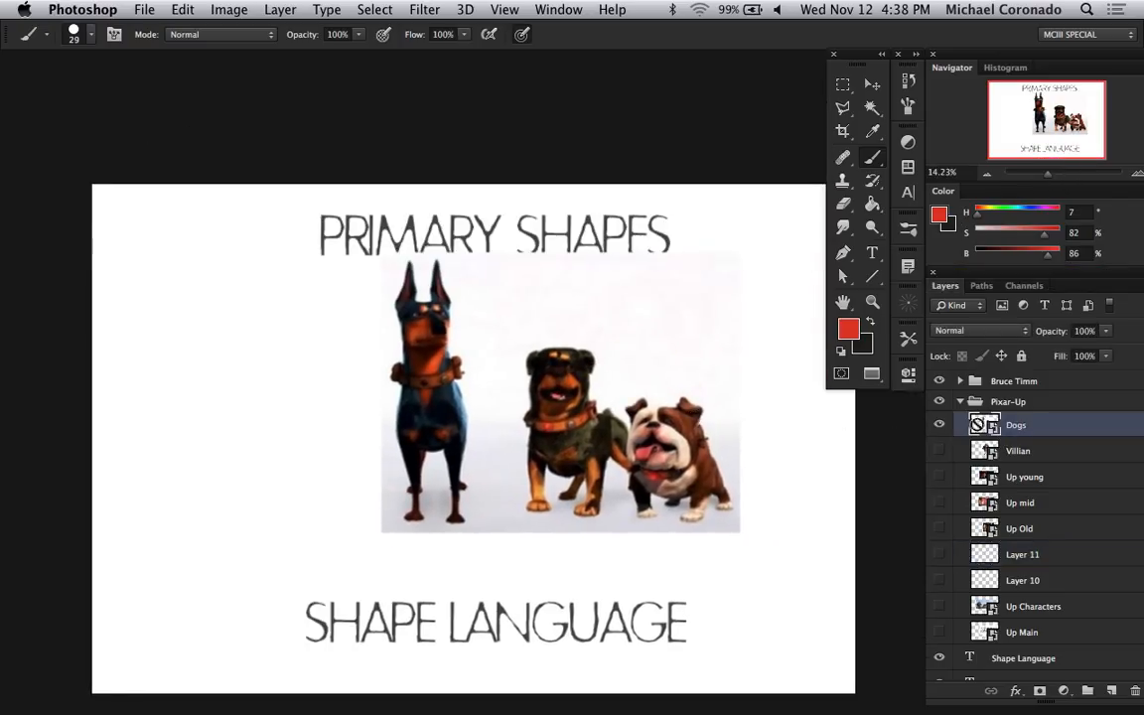
pyautogui.press('v')
pyautogui.moveTo(540, 418); pyautogui.dragTo(502, 446)
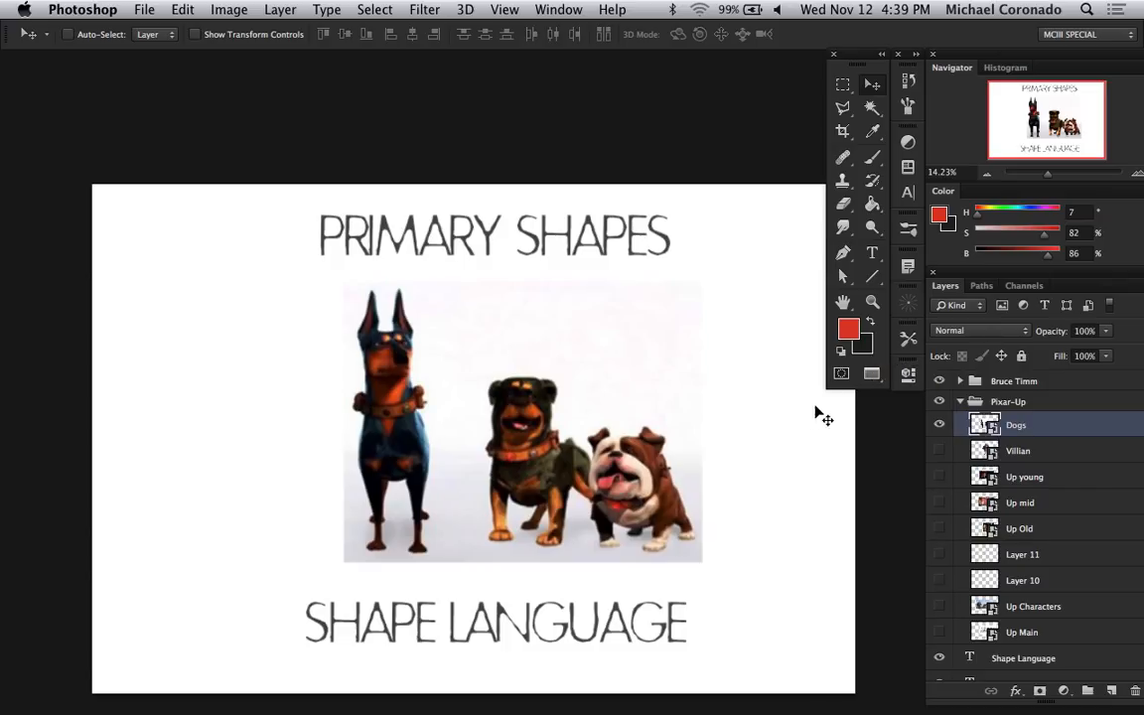
# - Toggle the visibility of the Dogs image and leave it hidden
pyautogui.click(939, 427)
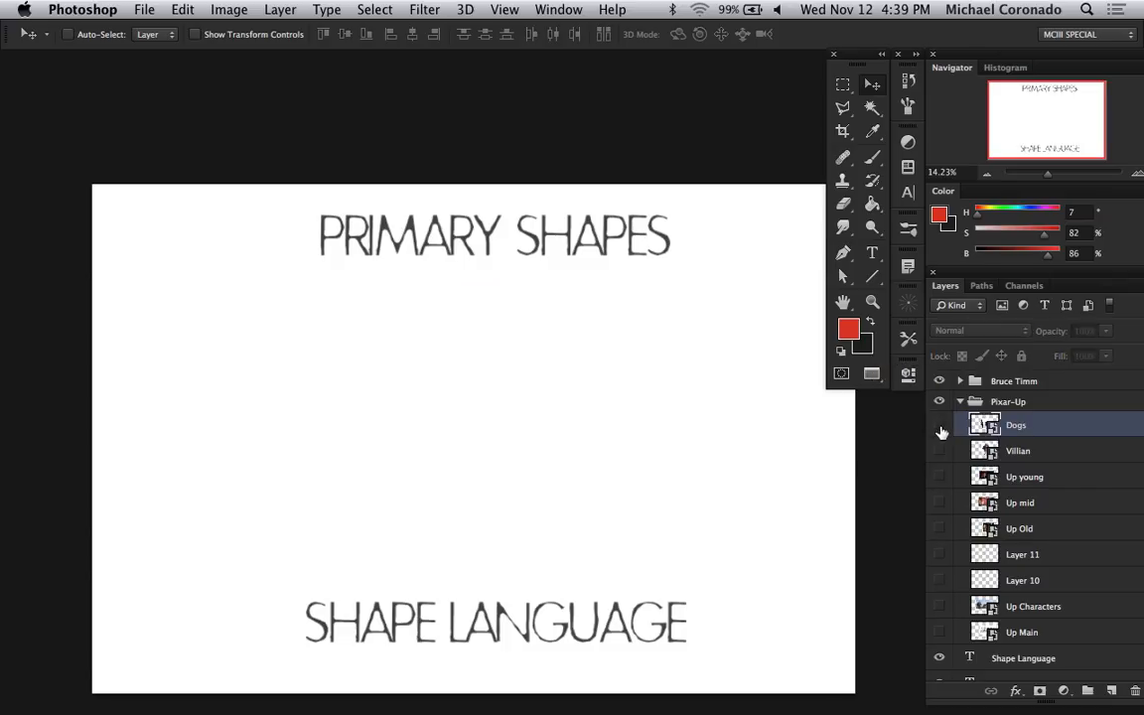
pyautogui.click(940, 427)
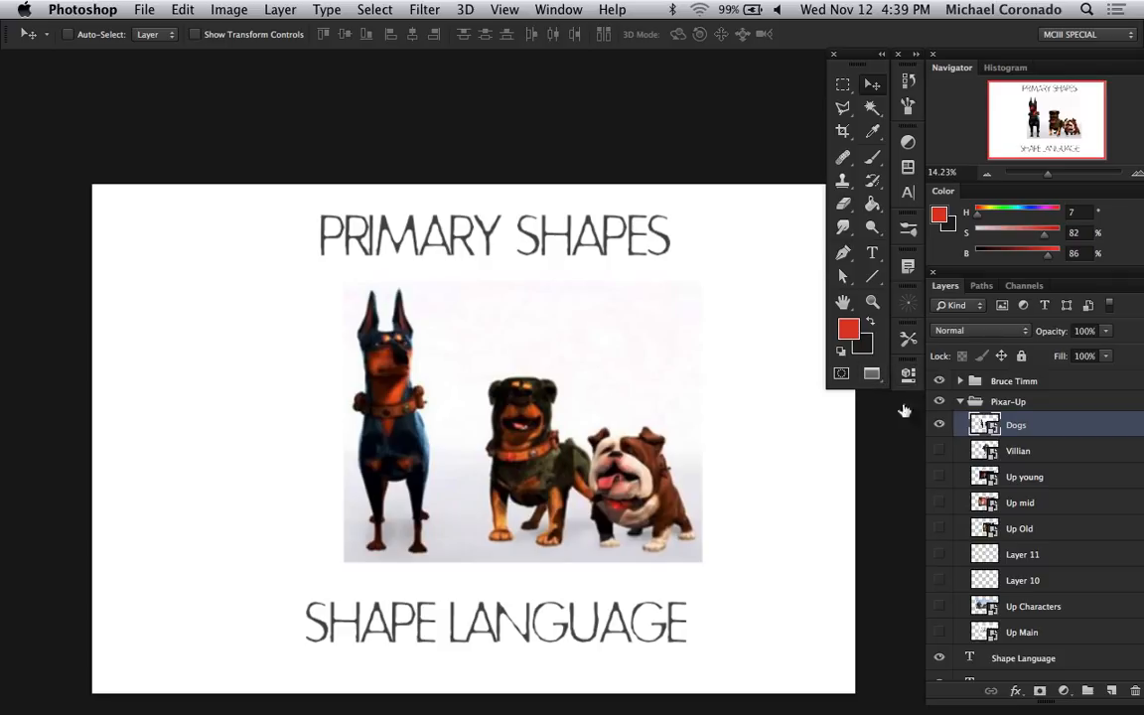
pyautogui.click(939, 424)
# - Show and expand the Primary group, display its square layer beside the triangles, and hide the group again
pyautogui.scroll(-3, 959, 543)
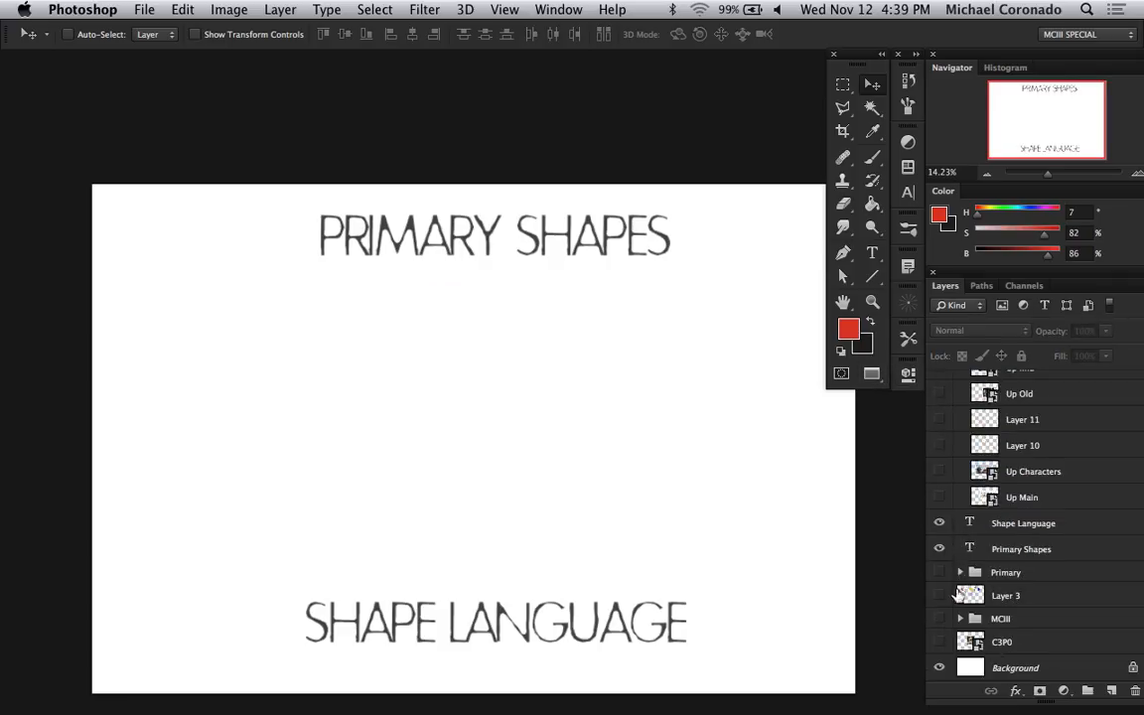
pyautogui.click(939, 572)
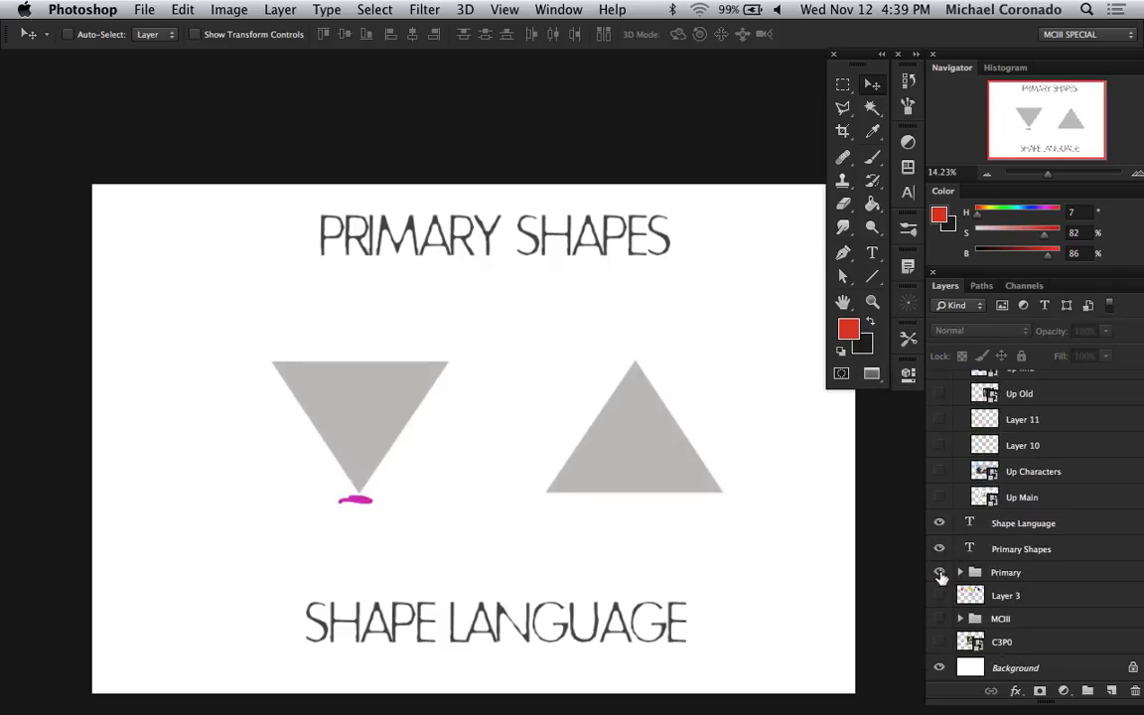
pyautogui.click(959, 572)
pyautogui.scroll(-2, 978, 619)
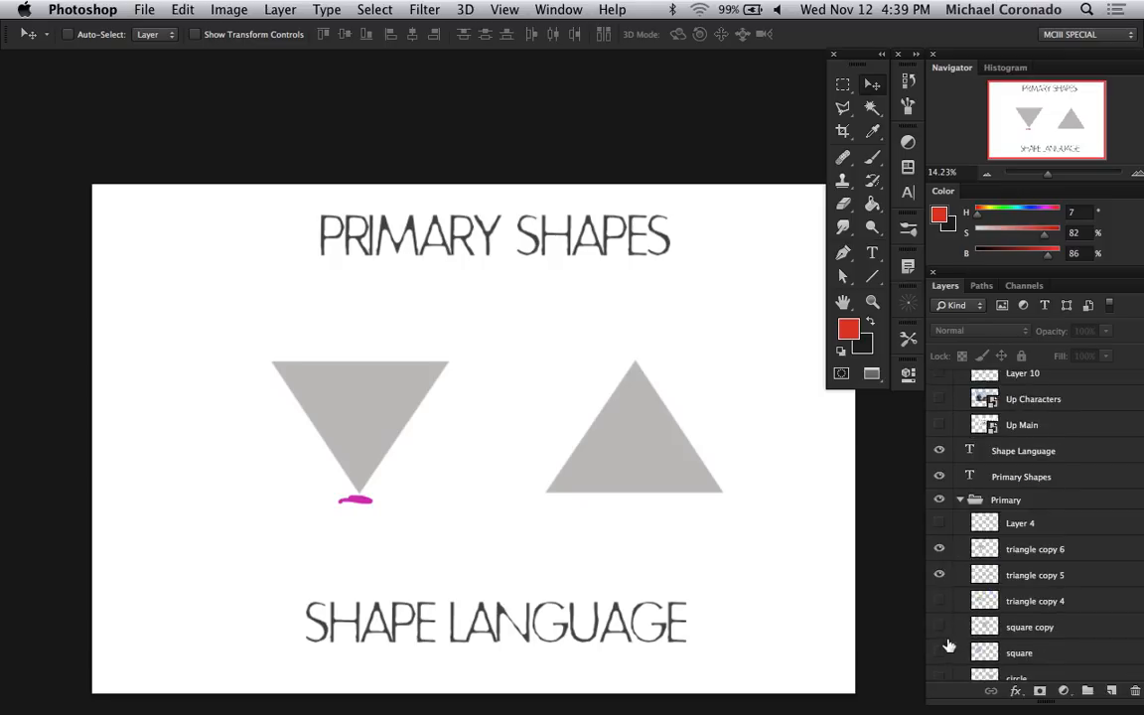
pyautogui.click(940, 652)
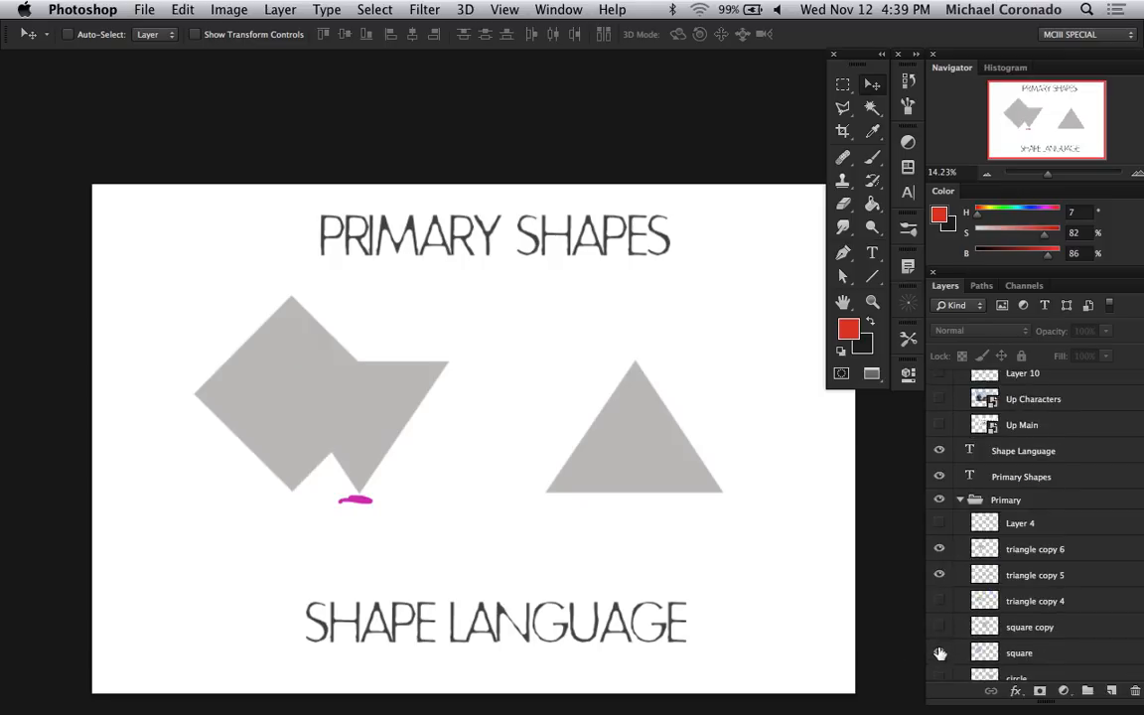
pyautogui.click(946, 505)
pyautogui.click(939, 503)
# - Show the Up Characters image in the Pixar-Up group and add a new empty layer directly above it
pyautogui.scroll(5, 966, 594)
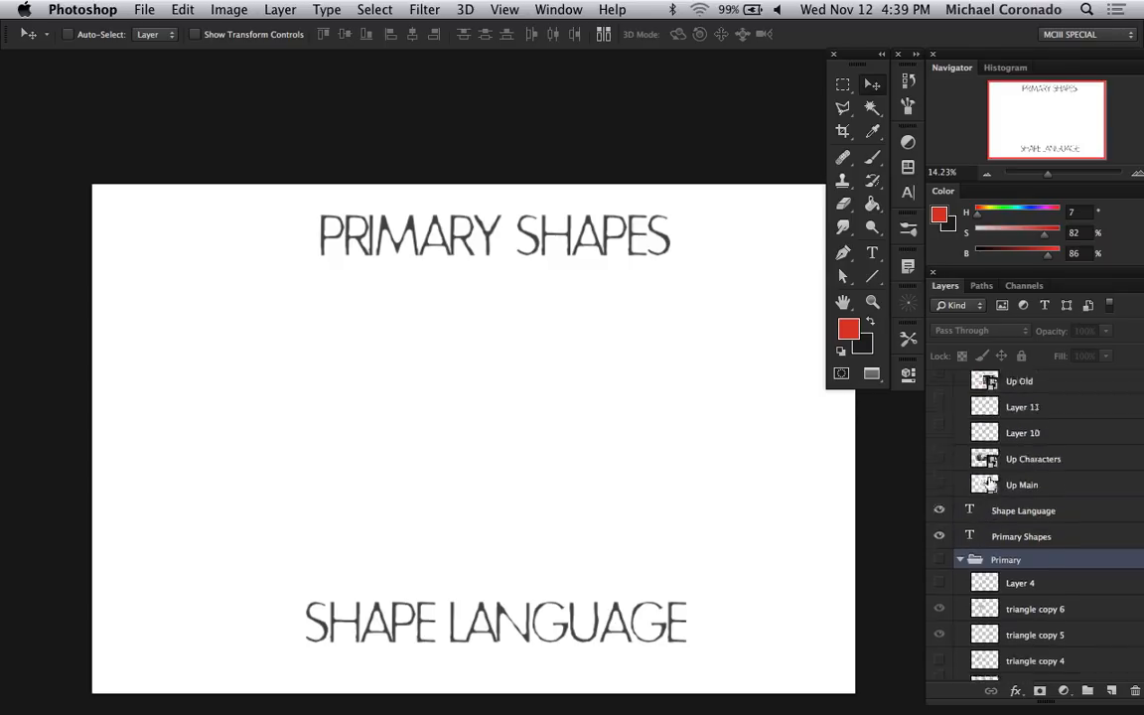
pyautogui.scroll(2, 966, 593)
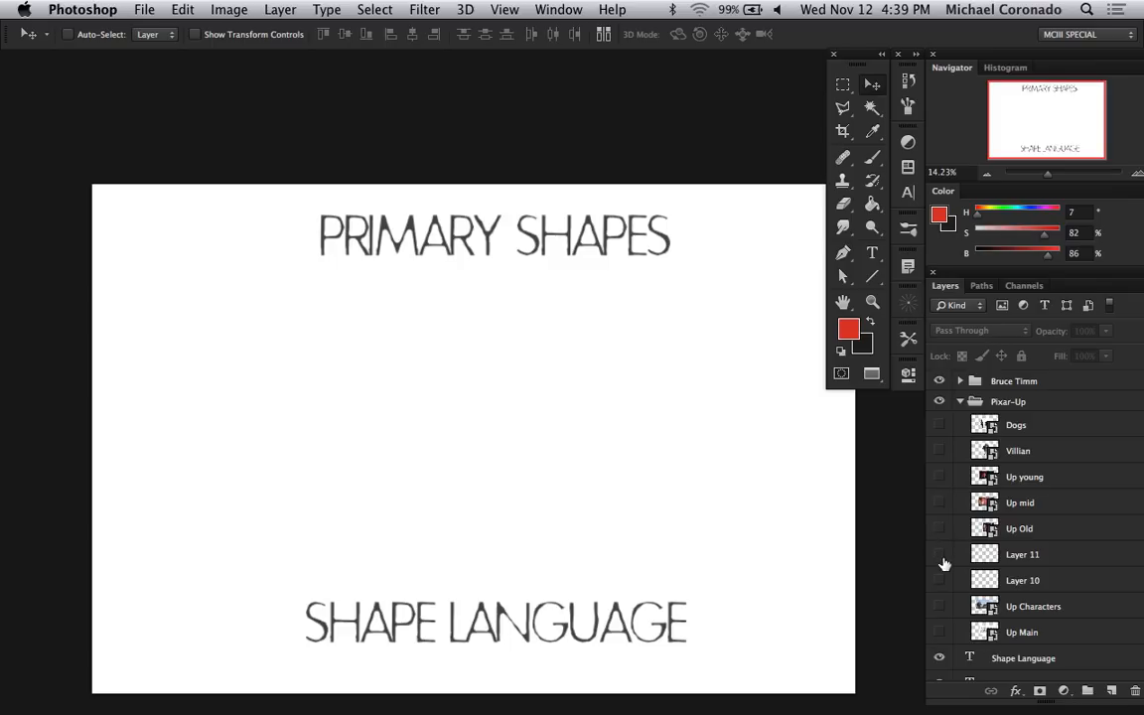
pyautogui.click(936, 610)
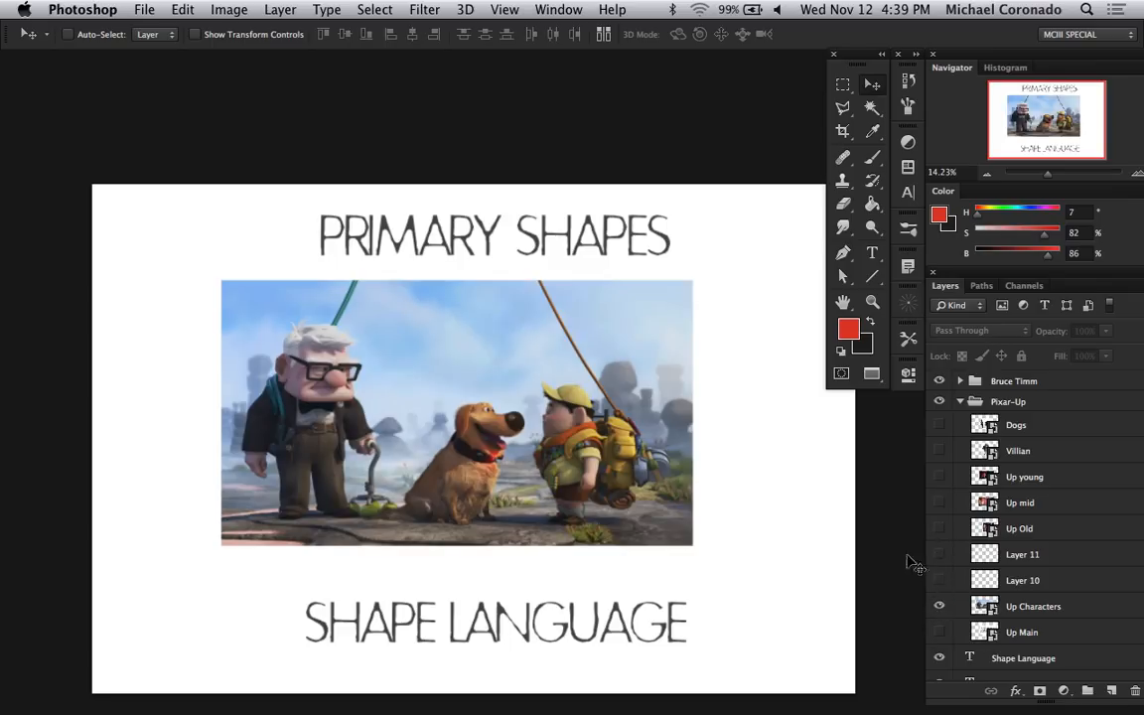
pyautogui.click(1051, 606)
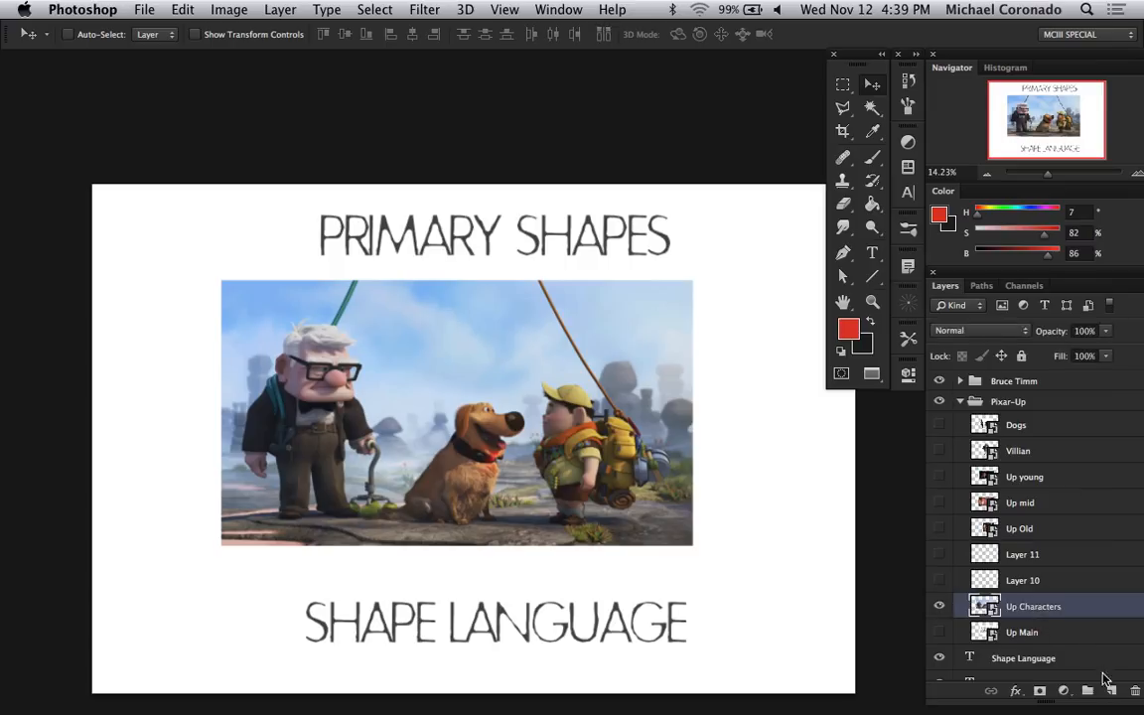
pyautogui.press('super+shift+alt+n')
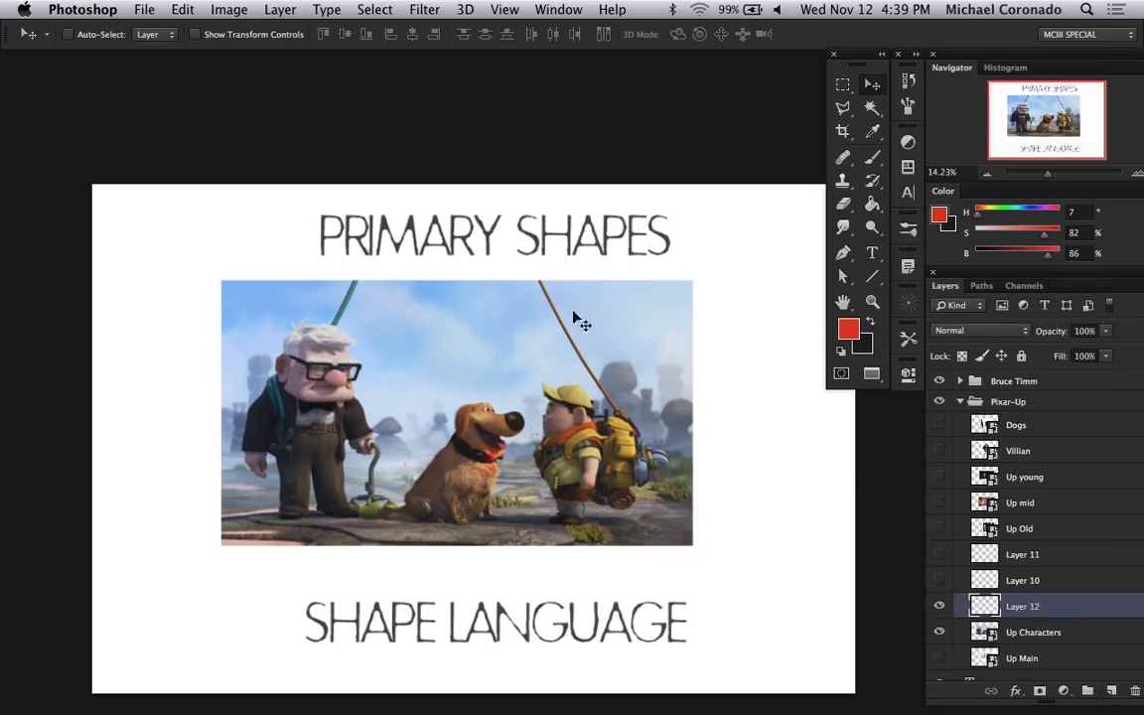
# - Paint downward arrows above the boy and the old man with a magenta brush (H 295, S 70, B 98)
pyautogui.press('b')
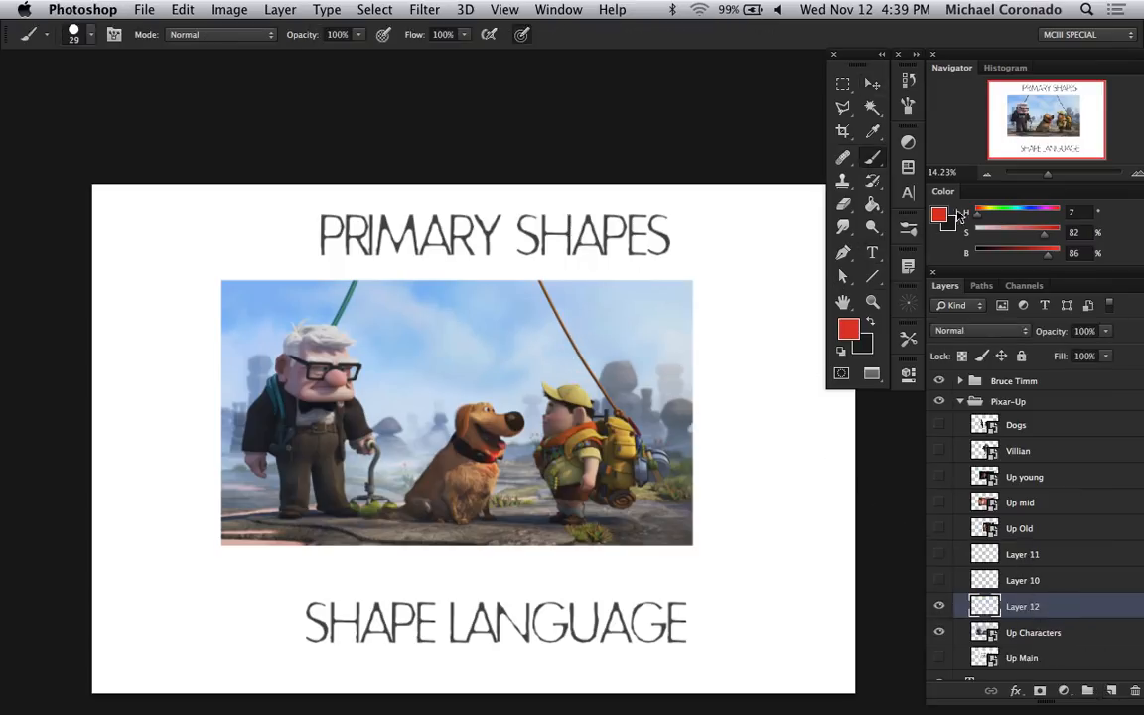
pyautogui.click(1046, 213)
pyautogui.moveTo(1046, 213)
pyautogui.mouseDown()
pyautogui.moveTo(1042, 253)
pyautogui.moveTo(1033, 237)
pyautogui.mouseUp()
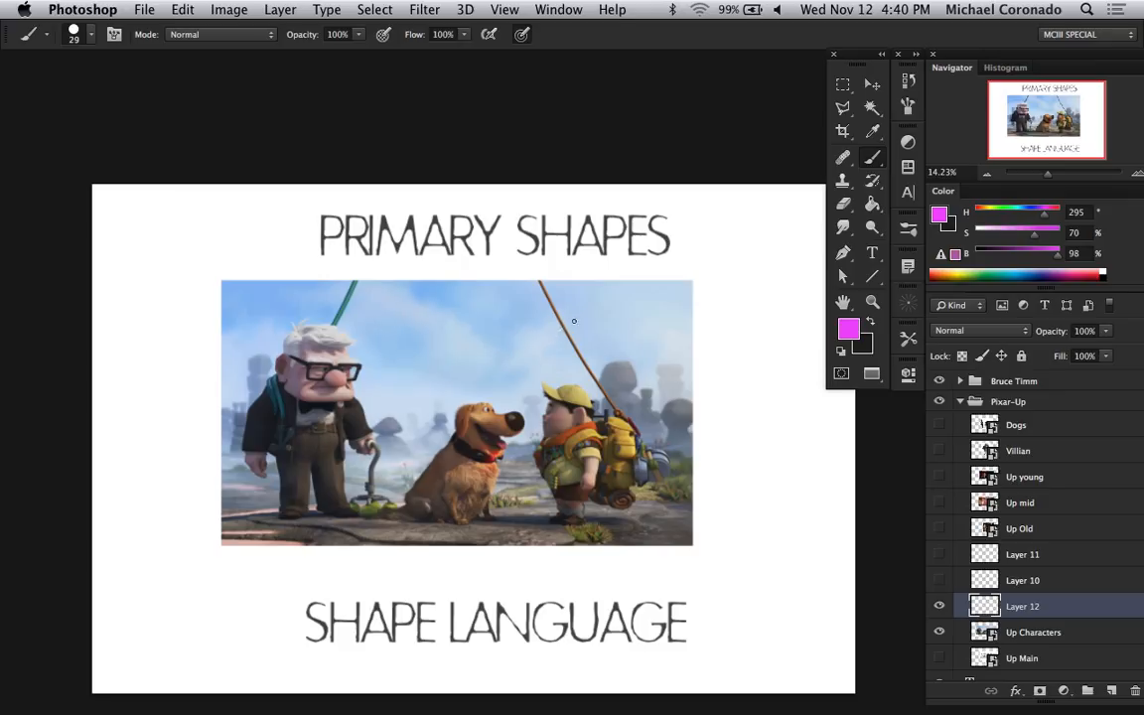
pyautogui.moveTo(560, 322)
pyautogui.mouseDown()
pyautogui.moveTo(594, 324)
pyautogui.moveTo(574, 370)
pyautogui.moveTo(596, 333)
pyautogui.mouseUp()
pyautogui.press('super+z')
pyautogui.moveTo(261, 282)
pyautogui.mouseDown()
pyautogui.moveTo(272, 336)
pyautogui.moveTo(285, 314)
pyautogui.mouseUp()
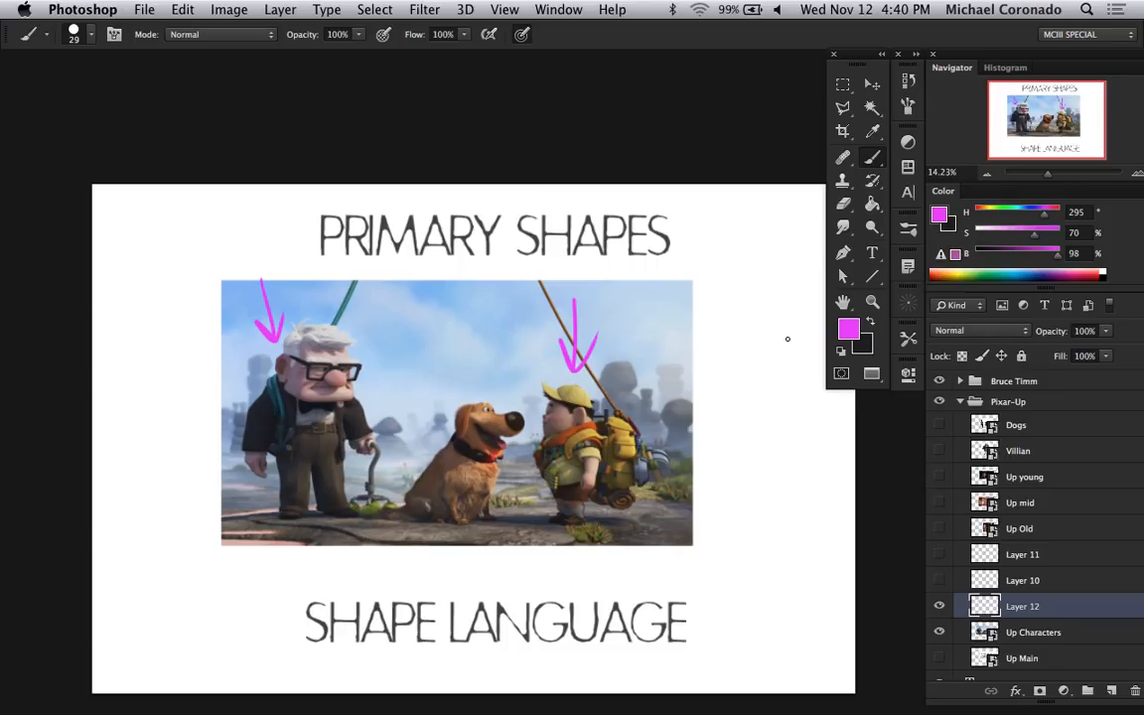
# - Hide the magenta arrow layer and the Up Characters image, and show the Up young image
pyautogui.click(939, 605)
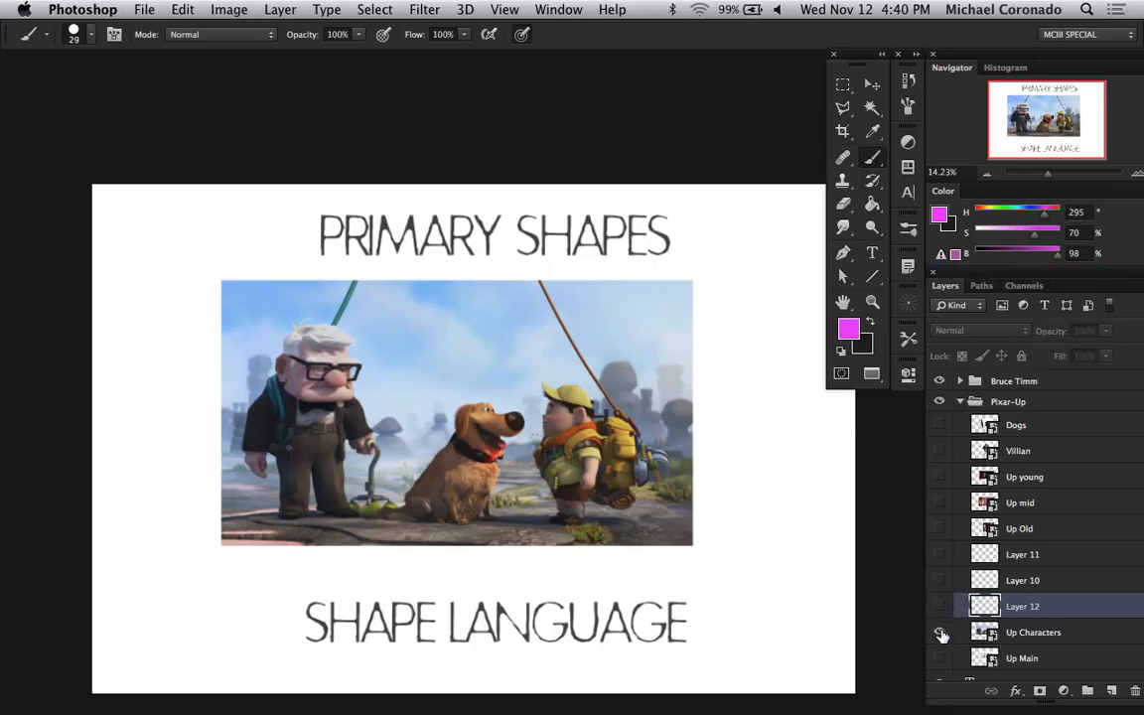
pyautogui.click(939, 632)
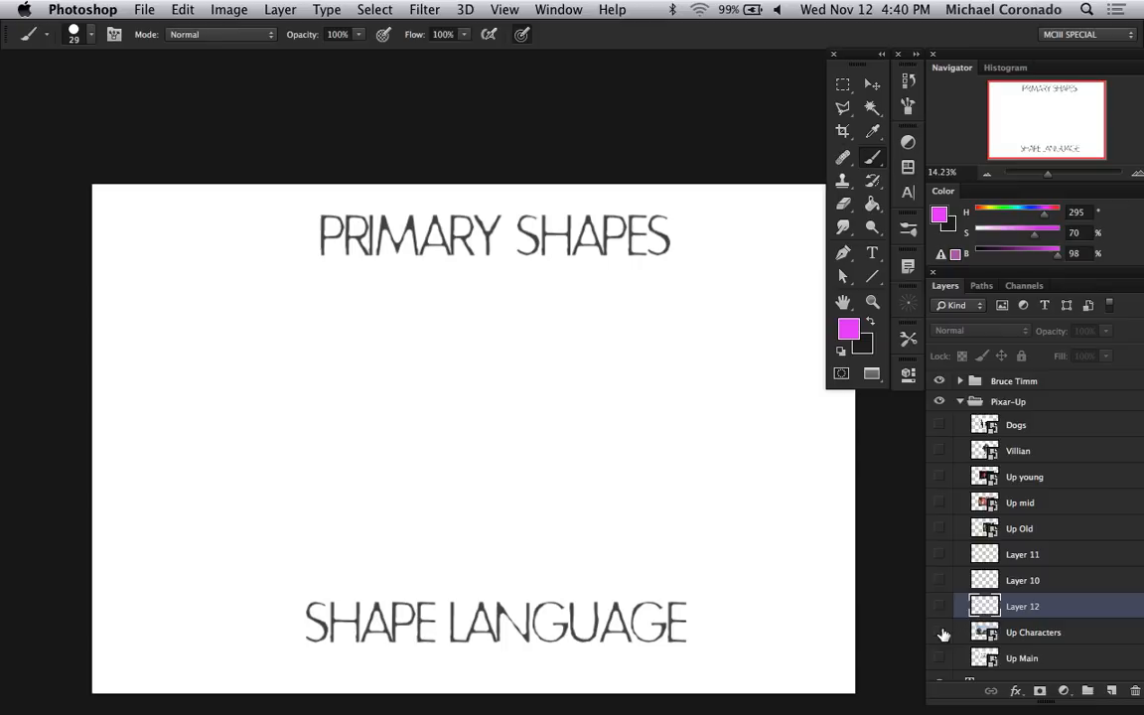
pyautogui.click(940, 477)
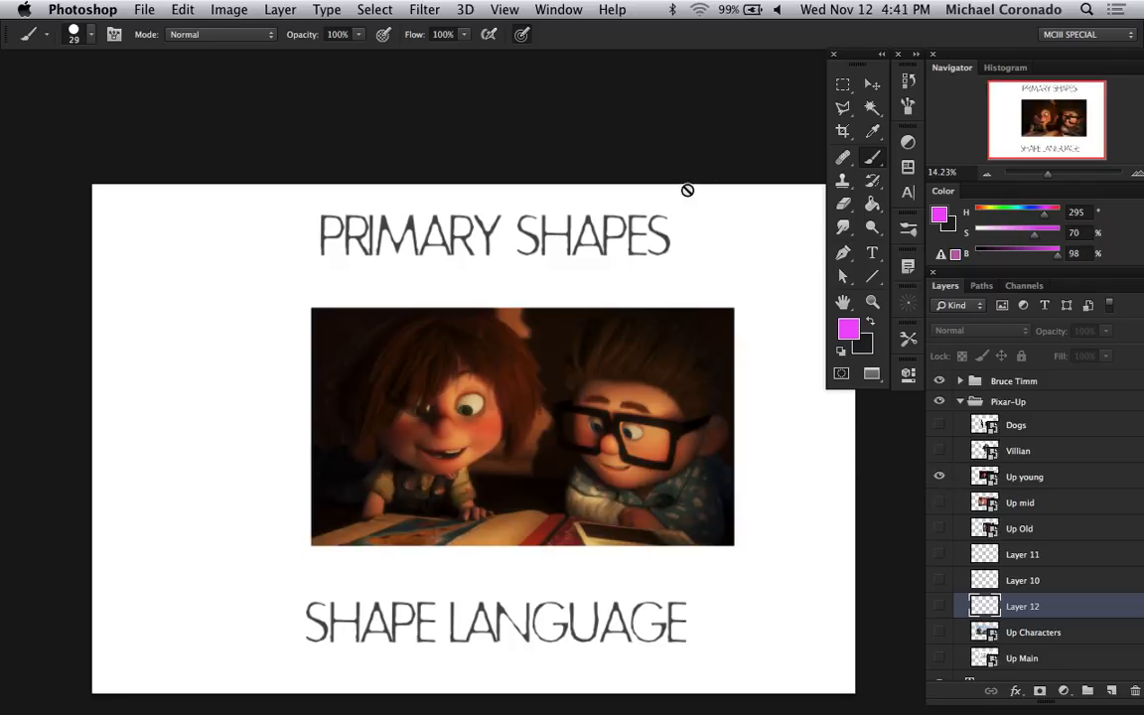
# - Add a new layer above the Up young image and paint a magenta arrow pointing at the corner of the girl's mouth
pyautogui.hscroll(2, 634, 239)
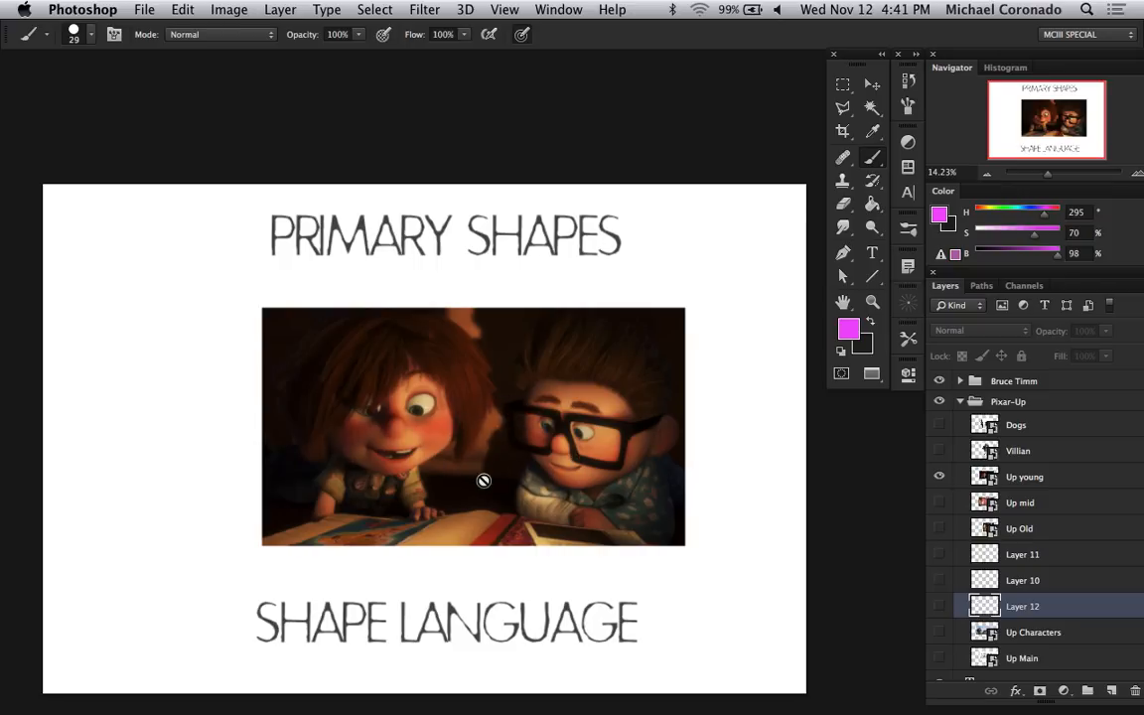
pyautogui.click(1023, 477)
pyautogui.click(1112, 690)
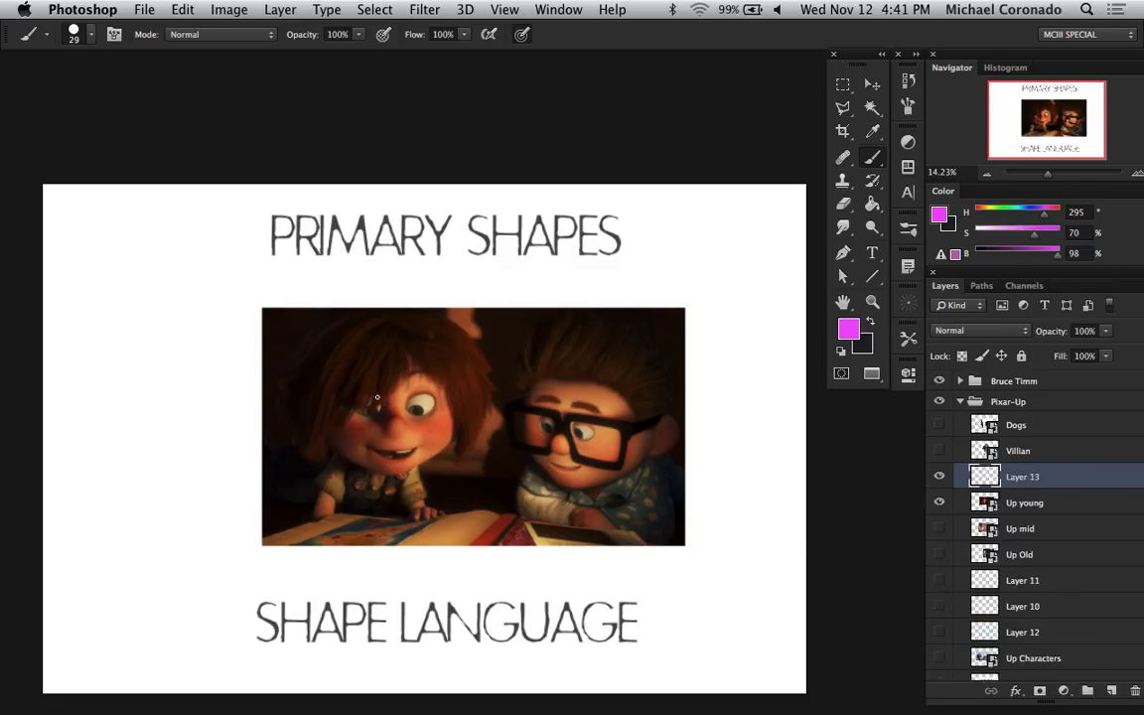
pyautogui.moveTo(449, 405); pyautogui.dragTo(417, 434)
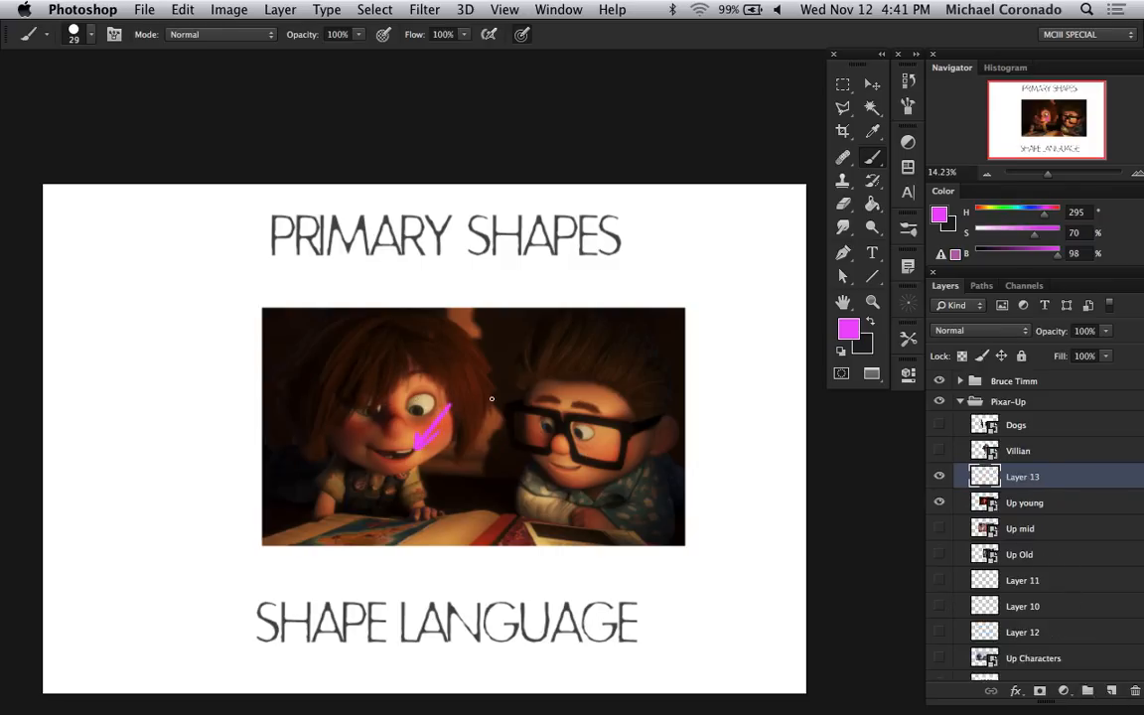
# - Recolor the girl's arrow blue with a Hue/Saturation hue shift of -52
pyautogui.press('super+u')
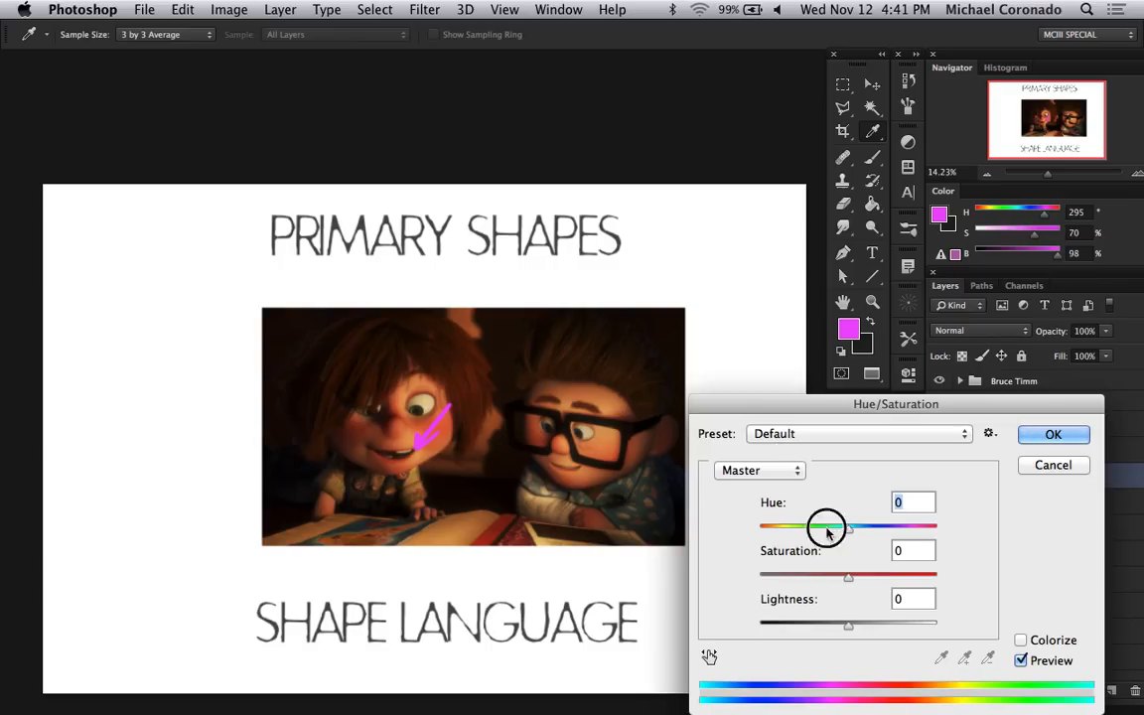
pyautogui.moveTo(823, 527); pyautogui.dragTo(806, 532)
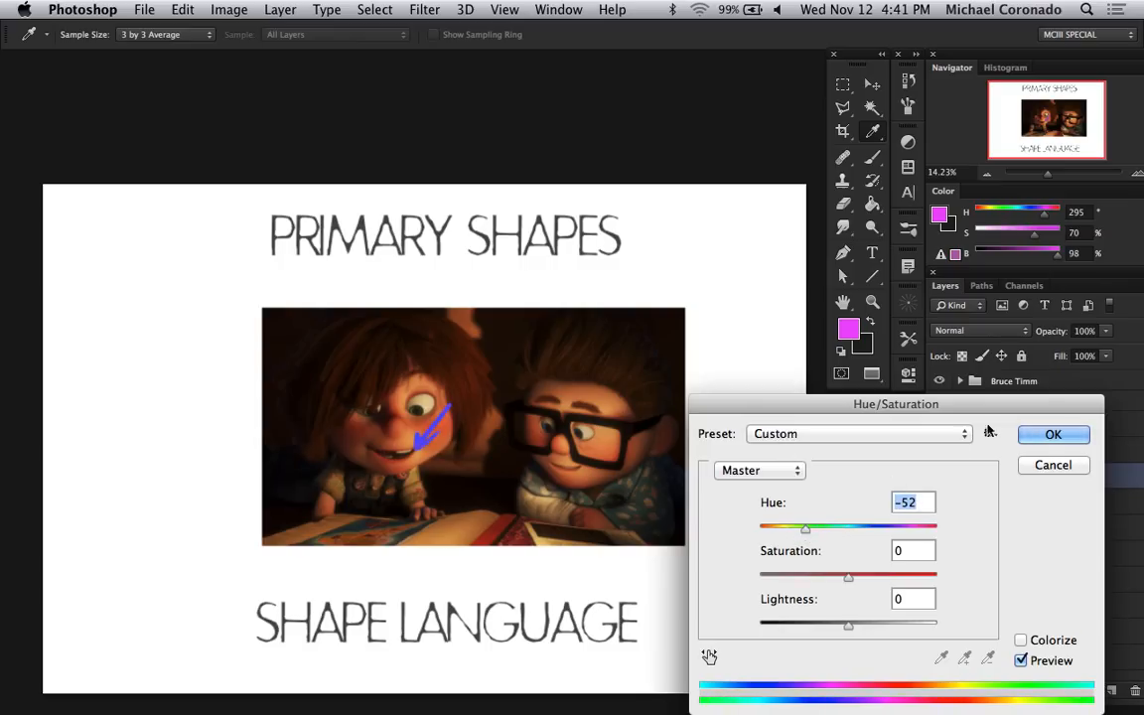
pyautogui.click(1051, 435)
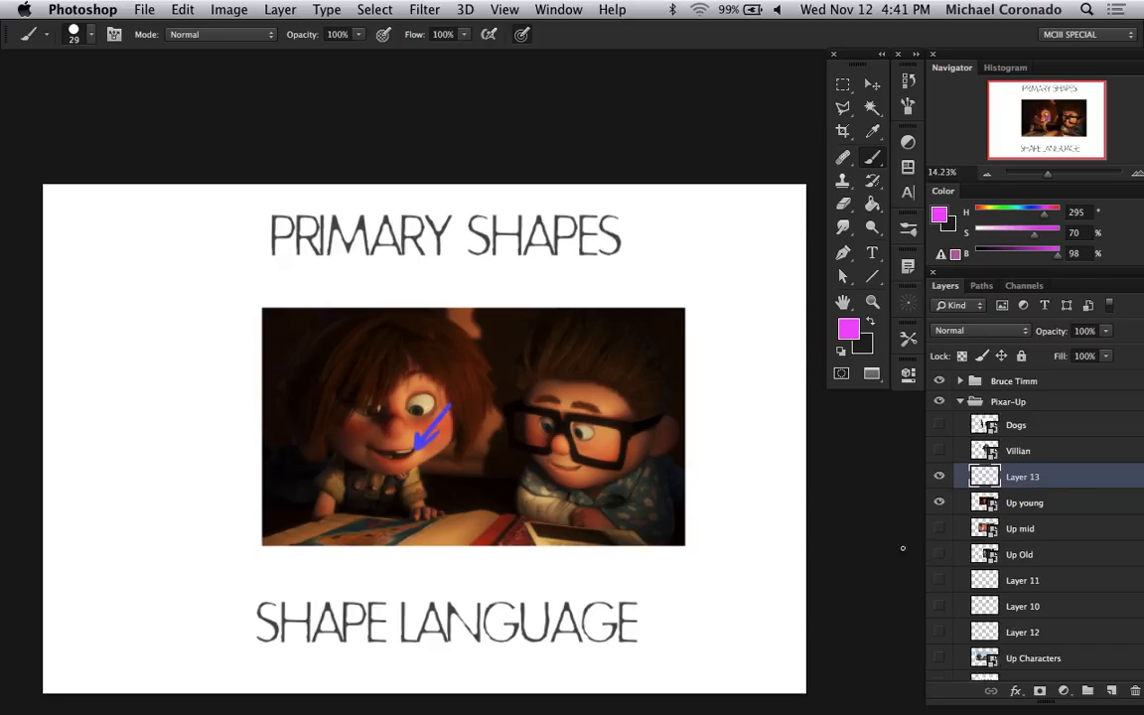
# - Paint magenta arrows pointing at the boy's forehead and at his arm, and hide the annotation layer
pyautogui.moveTo(594, 343)
pyautogui.mouseDown()
pyautogui.moveTo(592, 402)
pyautogui.moveTo(603, 373)
pyautogui.mouseUp()
pyautogui.moveTo(537, 552); pyautogui.dragTo(568, 549)
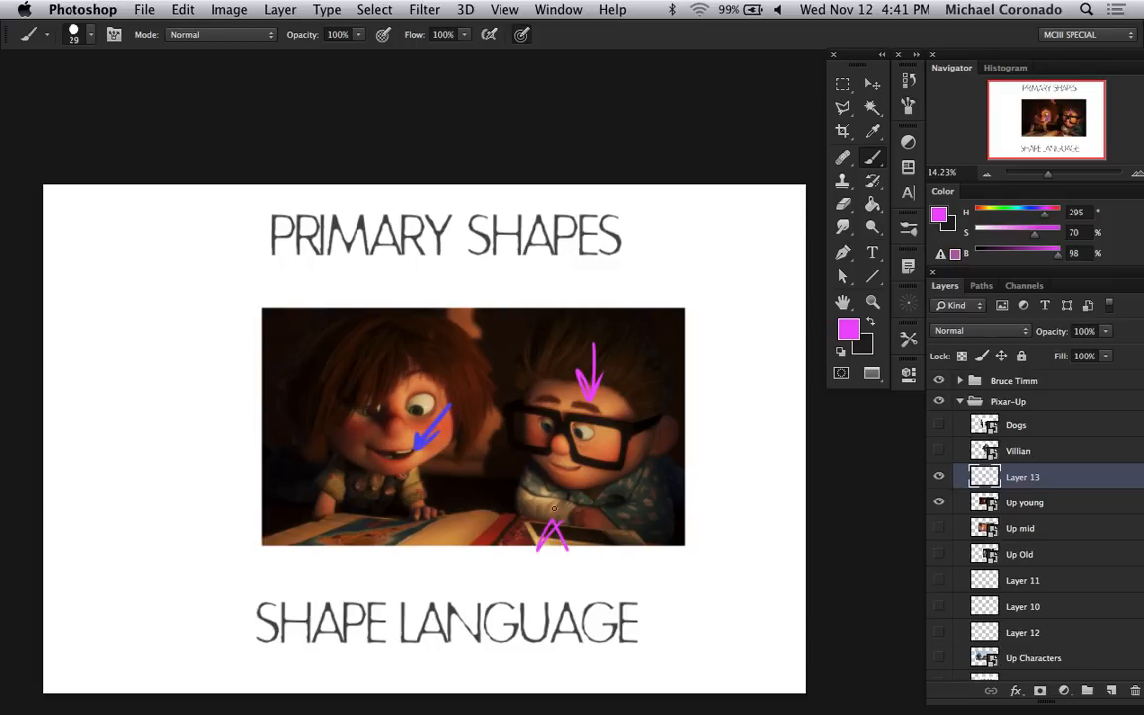
pyautogui.click(940, 480)
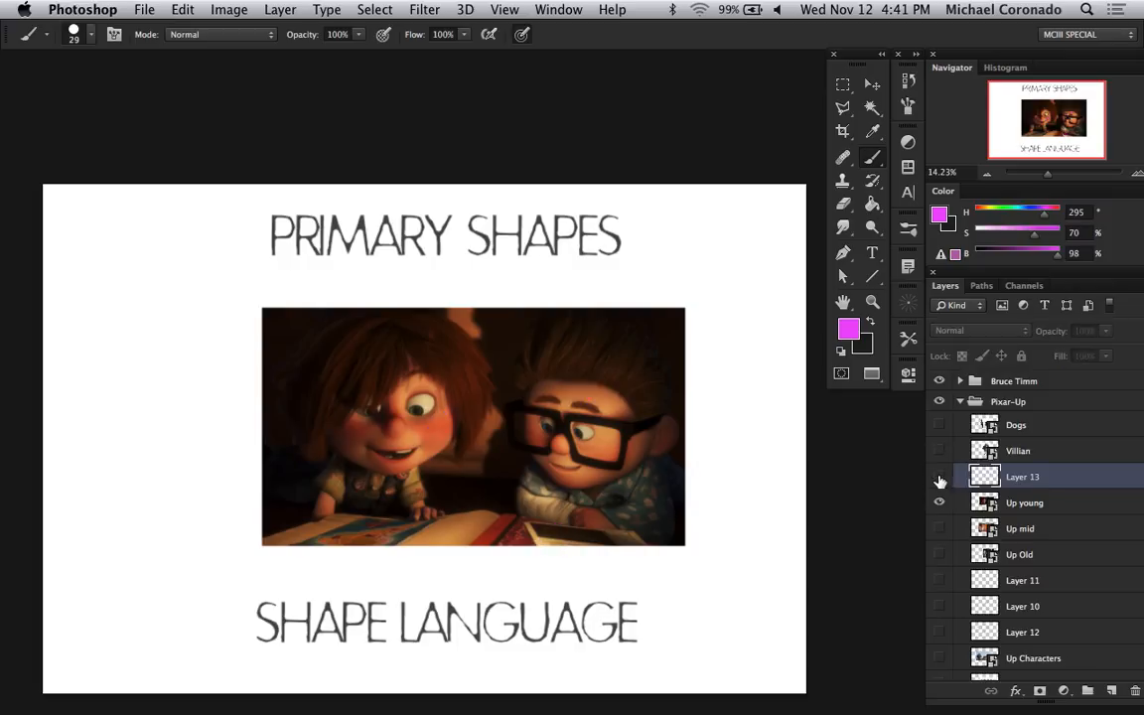
# - Hide the Up young image, and show and select the Up mid image
pyautogui.click(941, 505)
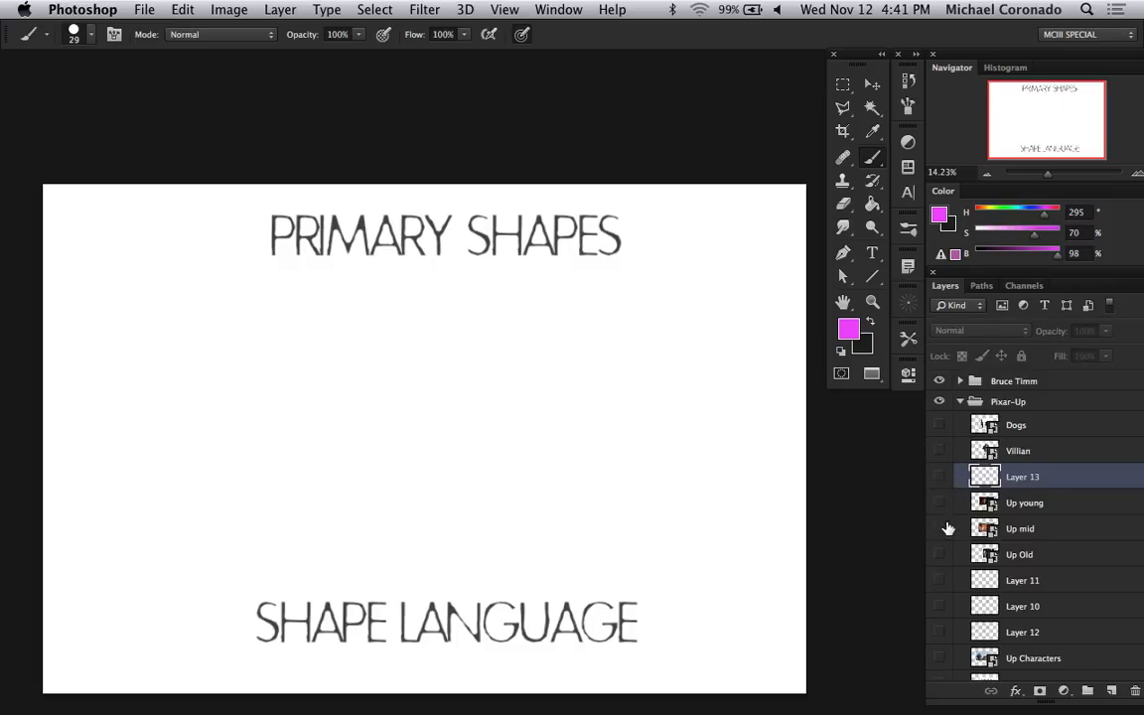
pyautogui.click(943, 529)
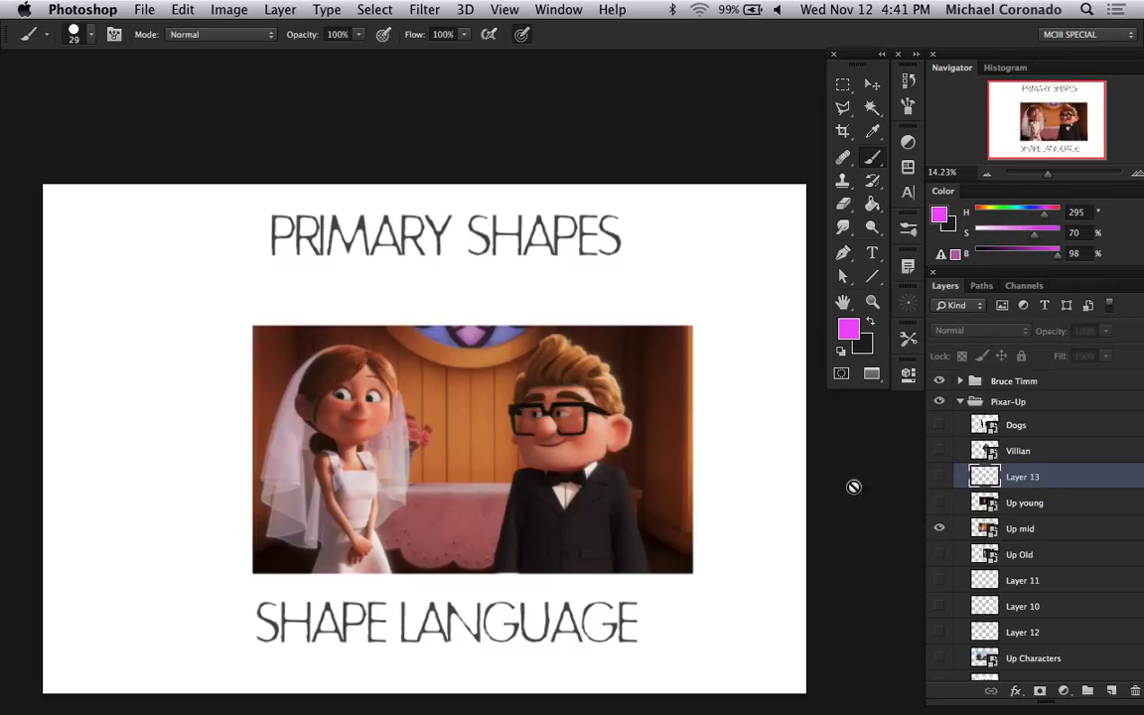
pyautogui.click(954, 531)
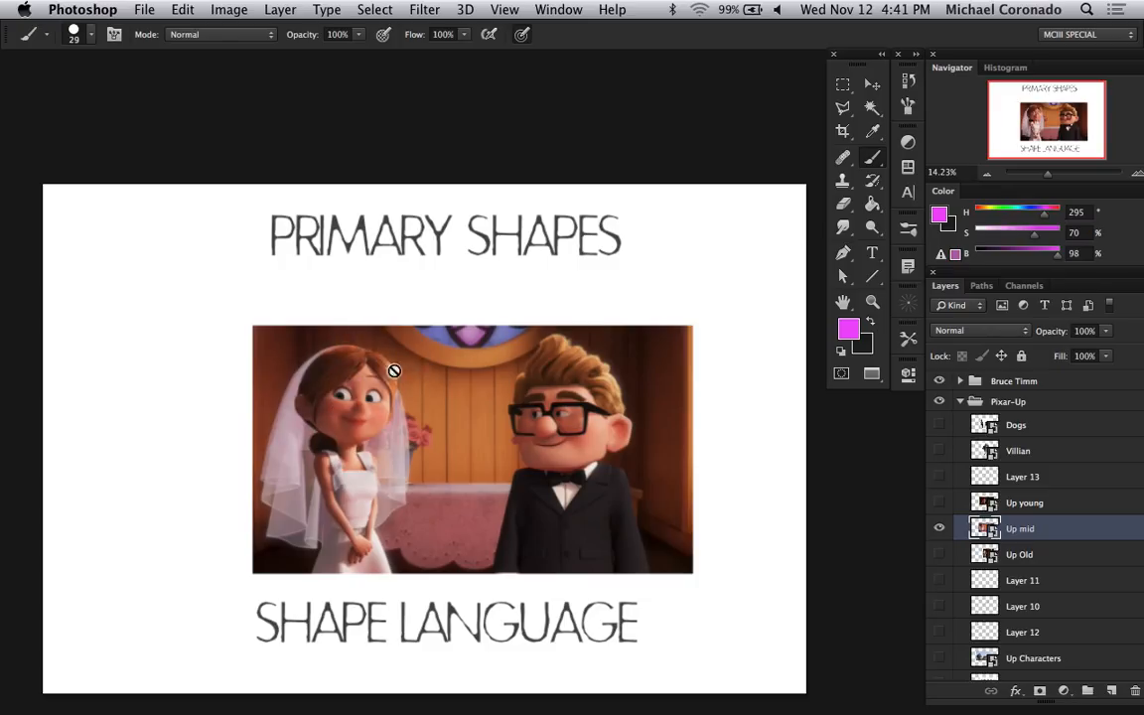
# - Try to paint directly on the bride in the Up mid image with the brush
pyautogui.click(339, 415)
pyautogui.click(621, 286)
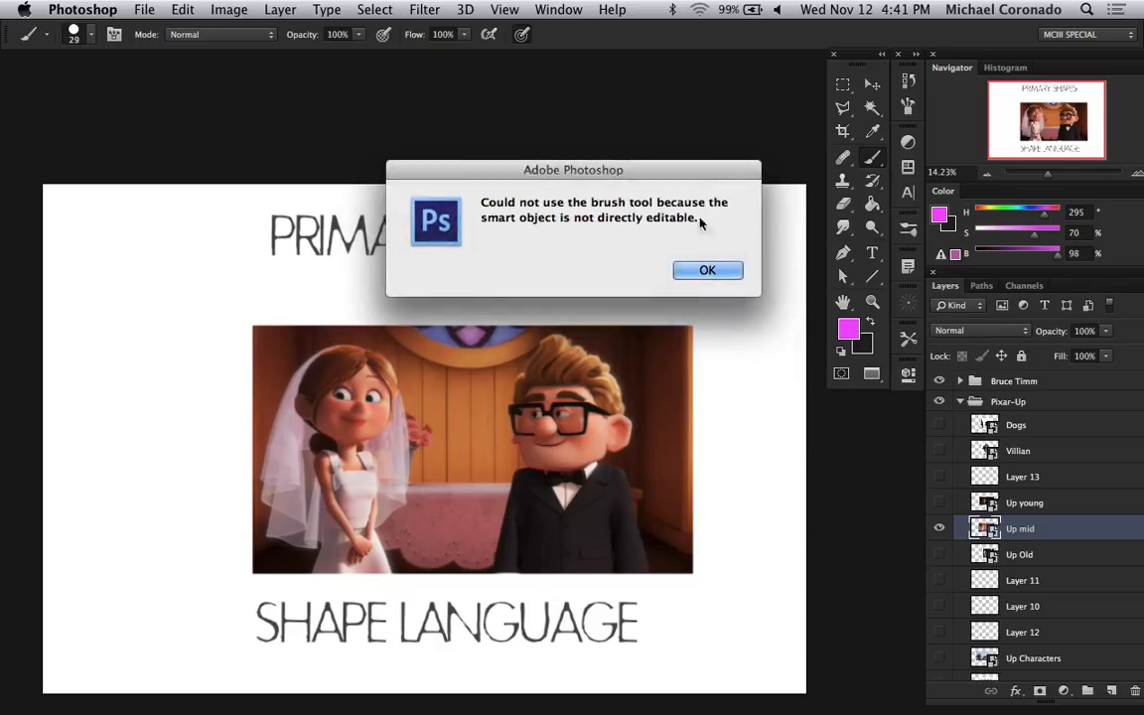
pyautogui.click(707, 270)
# - Show the Up Old image in place of Up mid and add a new layer above it
pyautogui.click(940, 528)
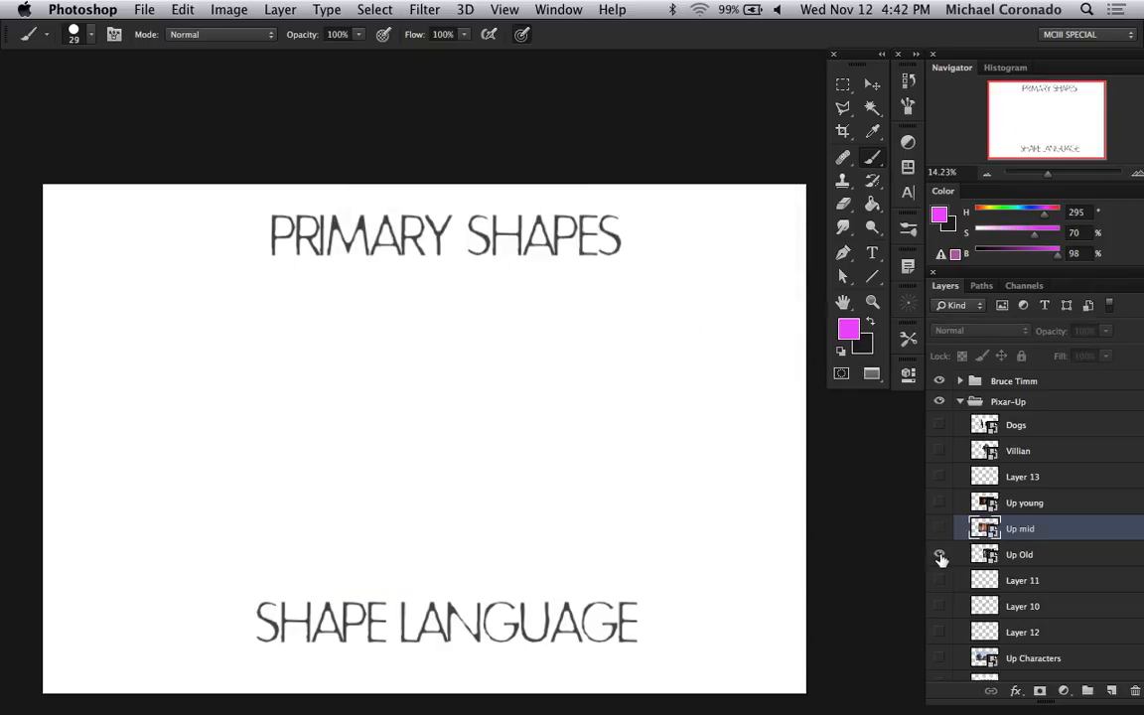
pyautogui.click(940, 556)
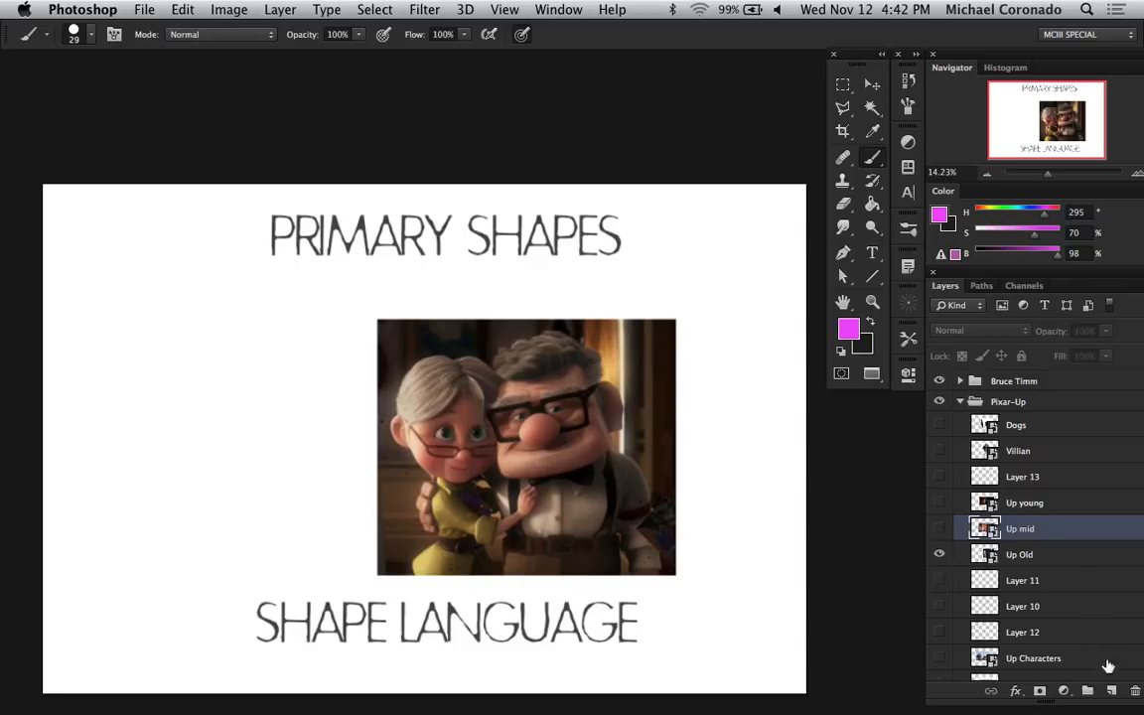
pyautogui.click(1070, 557)
pyautogui.click(1108, 691)
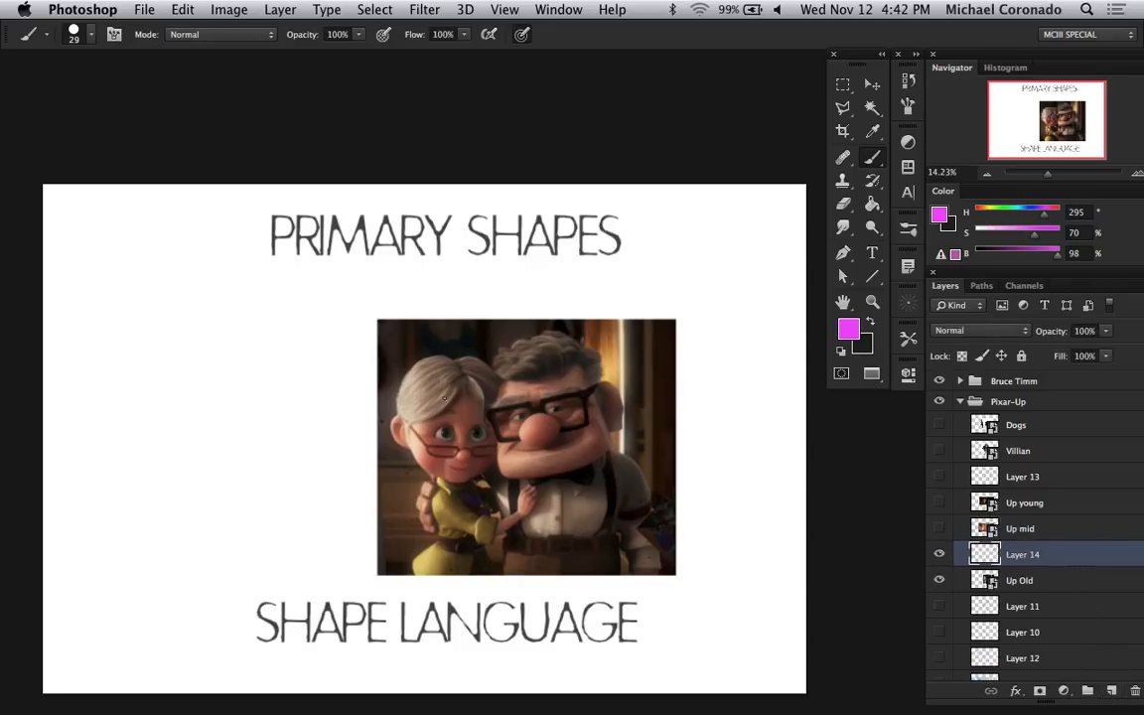
# - Cross out the old woman with a magenta X using a size 50 brush, and hide the X layer and the Up Old image
pyautogui.moveTo(464, 339); pyautogui.dragTo(431, 519)
pyautogui.moveTo(401, 358); pyautogui.dragTo(510, 549)
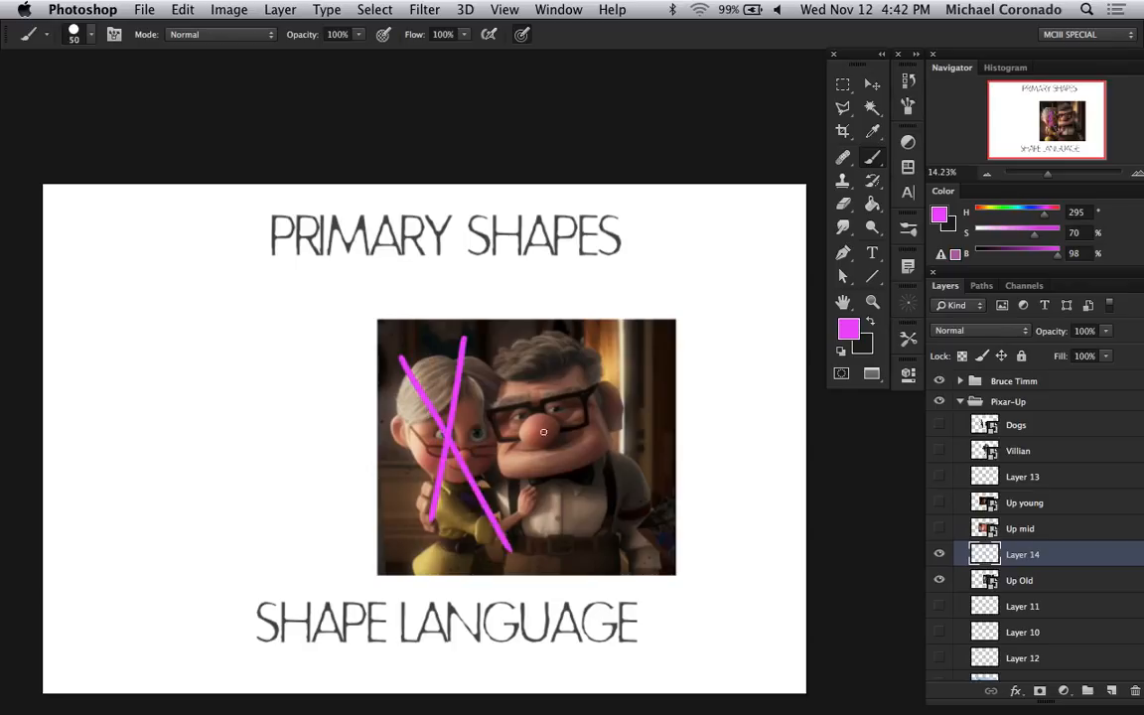
pyautogui.click(940, 580)
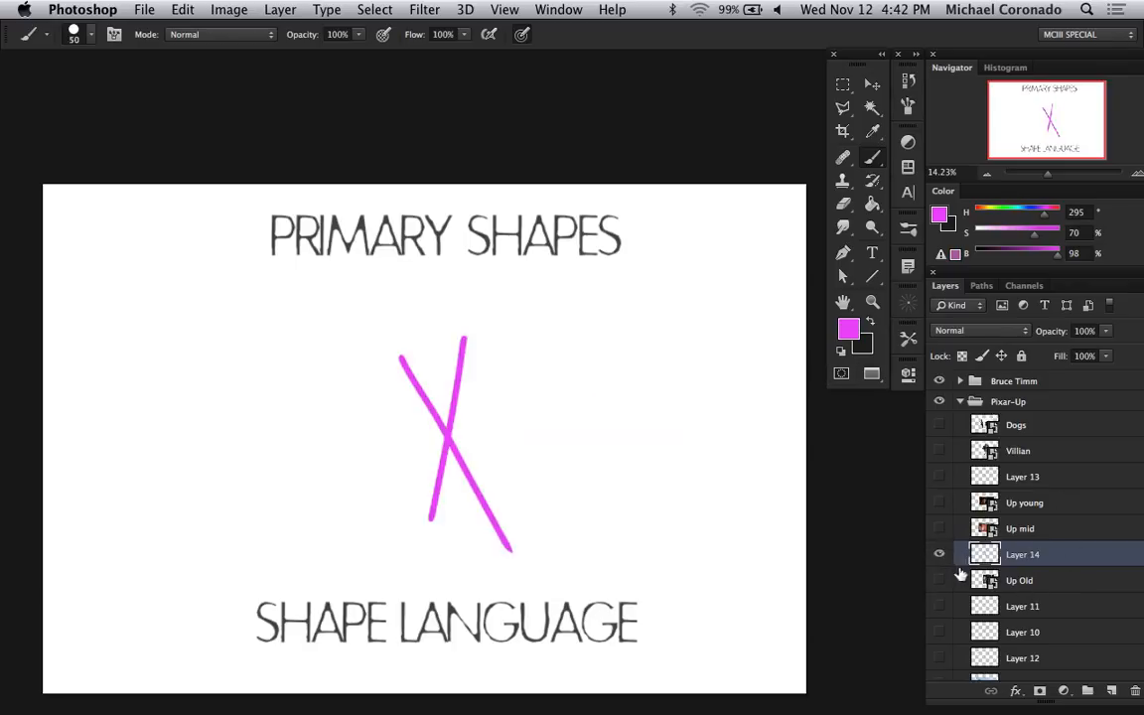
pyautogui.click(940, 553)
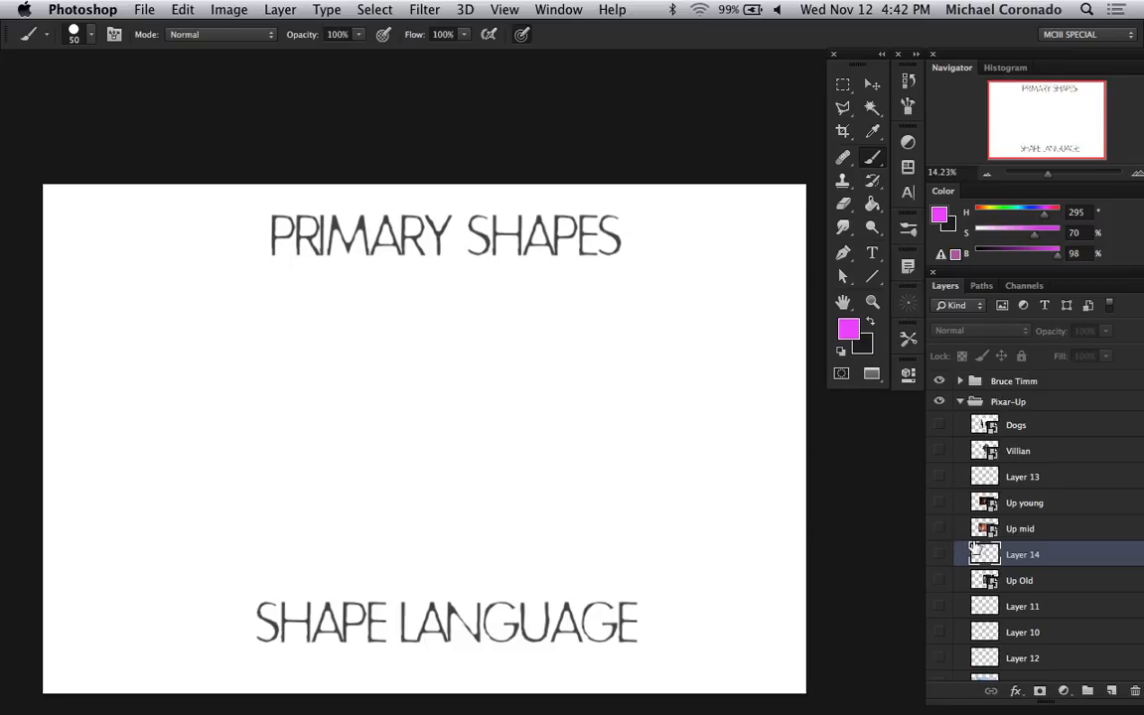
# - Show the Up Characters image and add a new layer directly above it
pyautogui.scroll(-3, 966, 593)
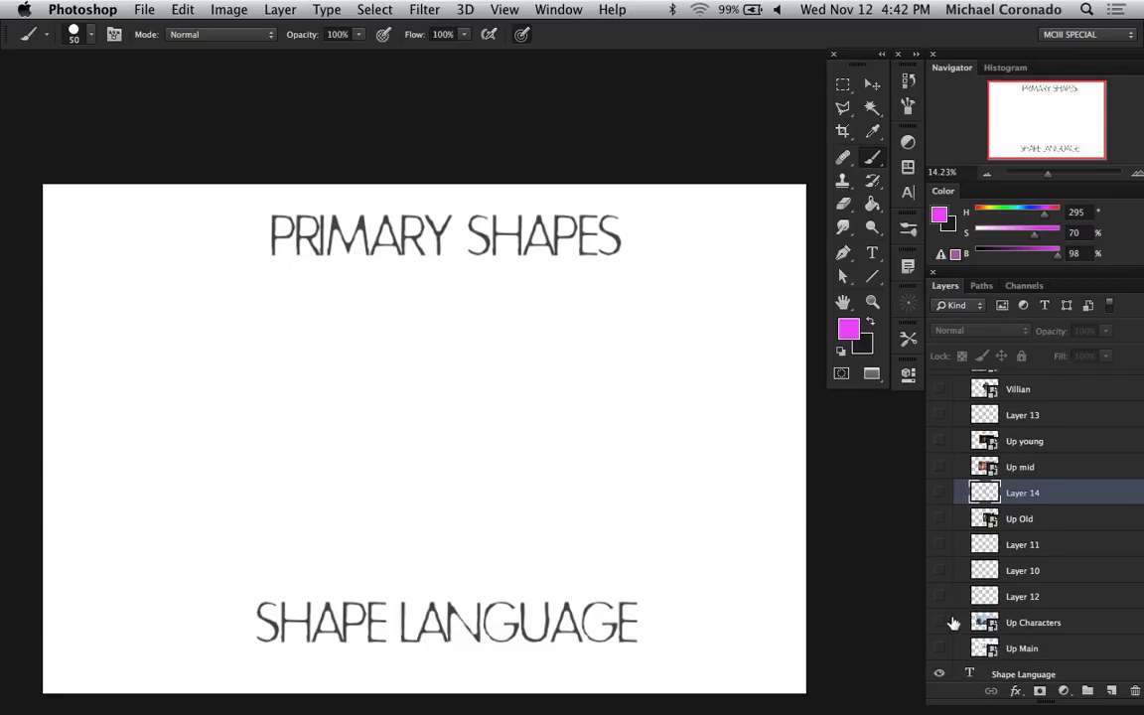
pyautogui.click(939, 623)
pyautogui.click(1018, 621)
pyautogui.click(1112, 690)
# - Paint magenta arrows above the old man's head and mark his nose, jaw, ear, hand and legs with strokes
pyautogui.moveTo(341, 285)
pyautogui.mouseDown()
pyautogui.moveTo(334, 309)
pyautogui.moveTo(308, 315)
pyautogui.mouseUp()
pyautogui.moveTo(215, 266)
pyautogui.mouseDown()
pyautogui.moveTo(229, 314)
pyautogui.moveTo(239, 295)
pyautogui.mouseUp()
pyautogui.moveTo(238, 405)
pyautogui.mouseDown()
pyautogui.moveTo(301, 402)
pyautogui.moveTo(224, 399)
pyautogui.moveTo(328, 399)
pyautogui.moveTo(276, 377)
pyautogui.moveTo(302, 386)
pyautogui.mouseUp()
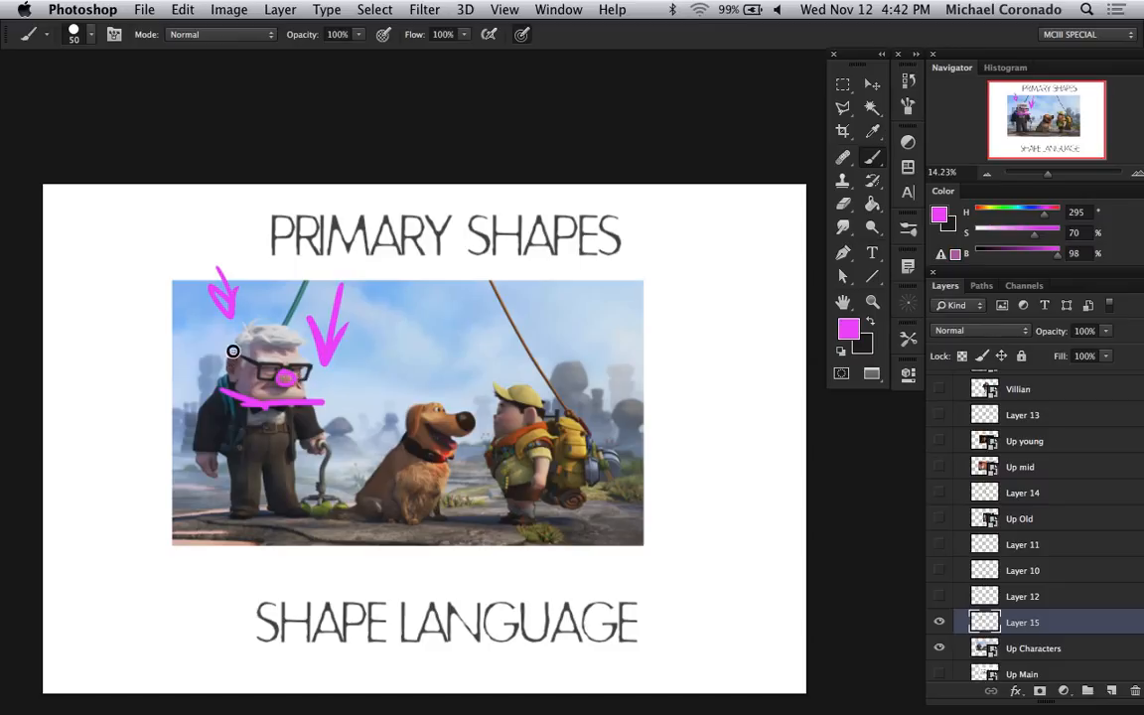
pyautogui.moveTo(227, 354); pyautogui.dragTo(230, 386)
pyautogui.moveTo(193, 456); pyautogui.dragTo(228, 513)
pyautogui.moveTo(254, 471); pyautogui.dragTo(258, 507)
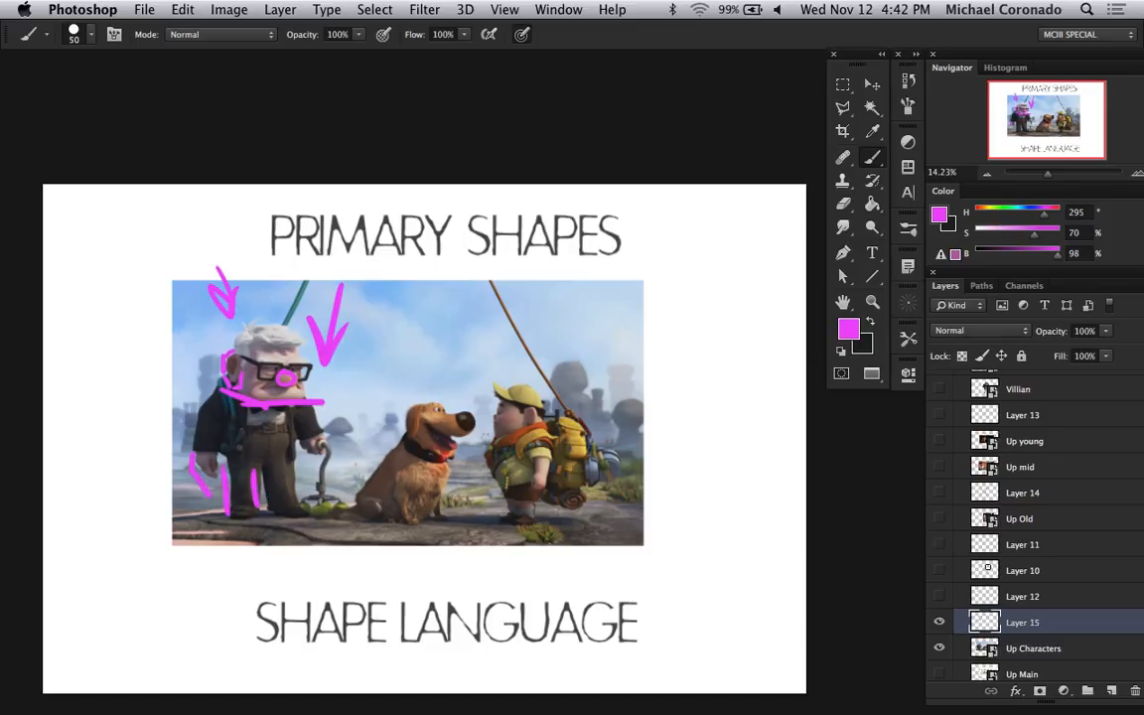
# - Compare the Up Old image with the annotated old man, and hide the annotation layer of the Up Characters image
pyautogui.click(938, 519)
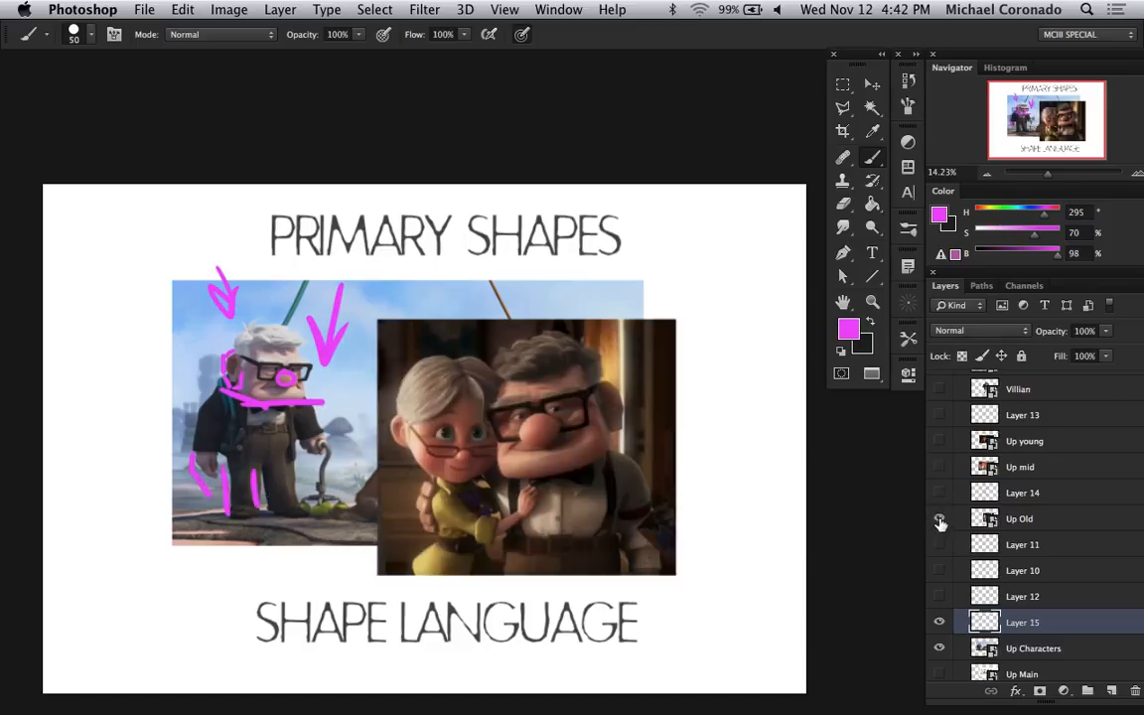
pyautogui.click(940, 520)
pyautogui.click(939, 520)
pyautogui.click(939, 520)
pyautogui.click(940, 622)
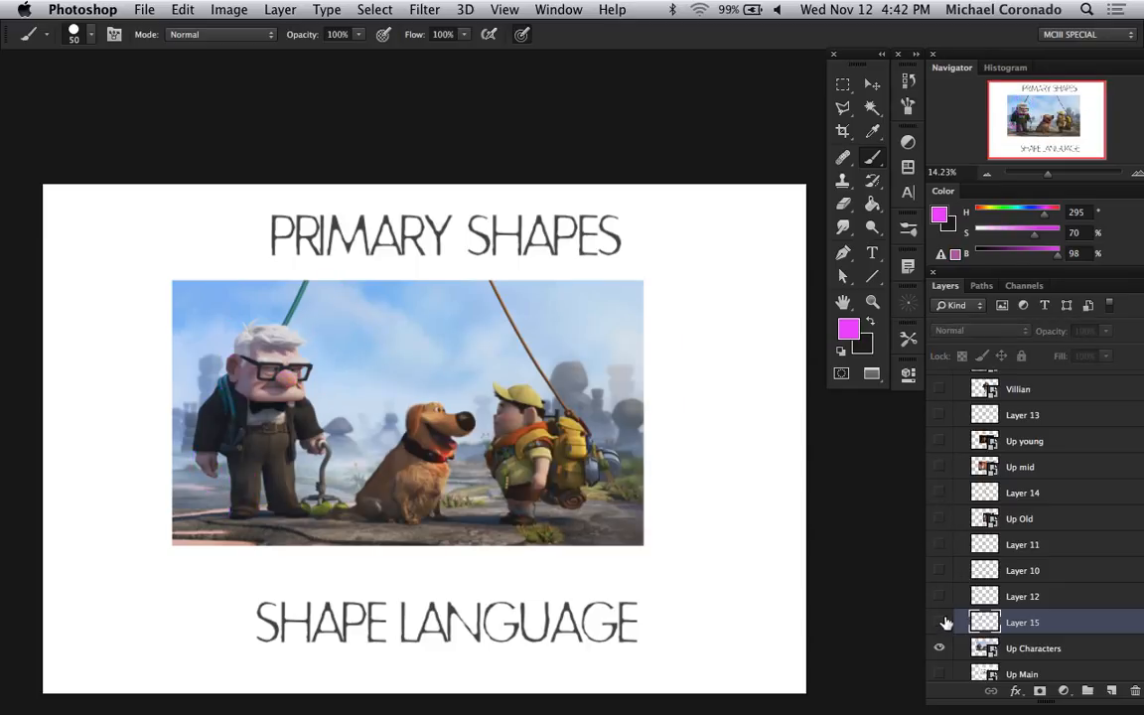
# - Compare the couple's designs by briefly showing the Up young, Up mid and Up Old images in turn
pyautogui.click(939, 442)
pyautogui.click(939, 445)
pyautogui.click(938, 445)
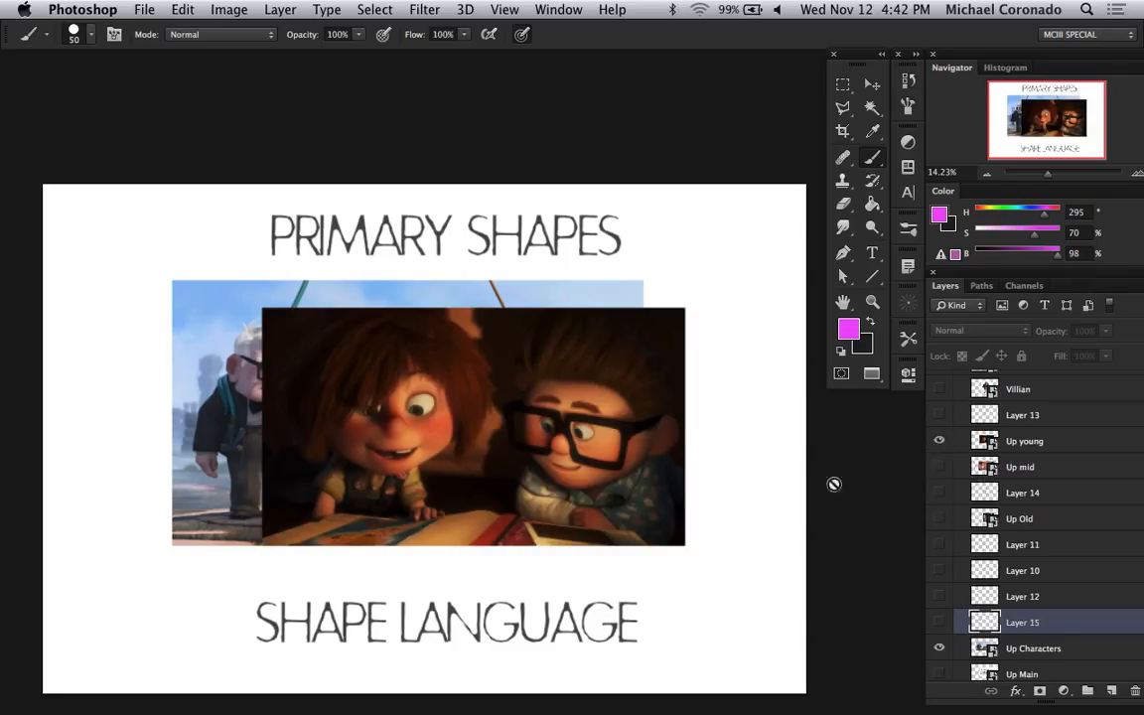
pyautogui.click(940, 443)
pyautogui.click(940, 468)
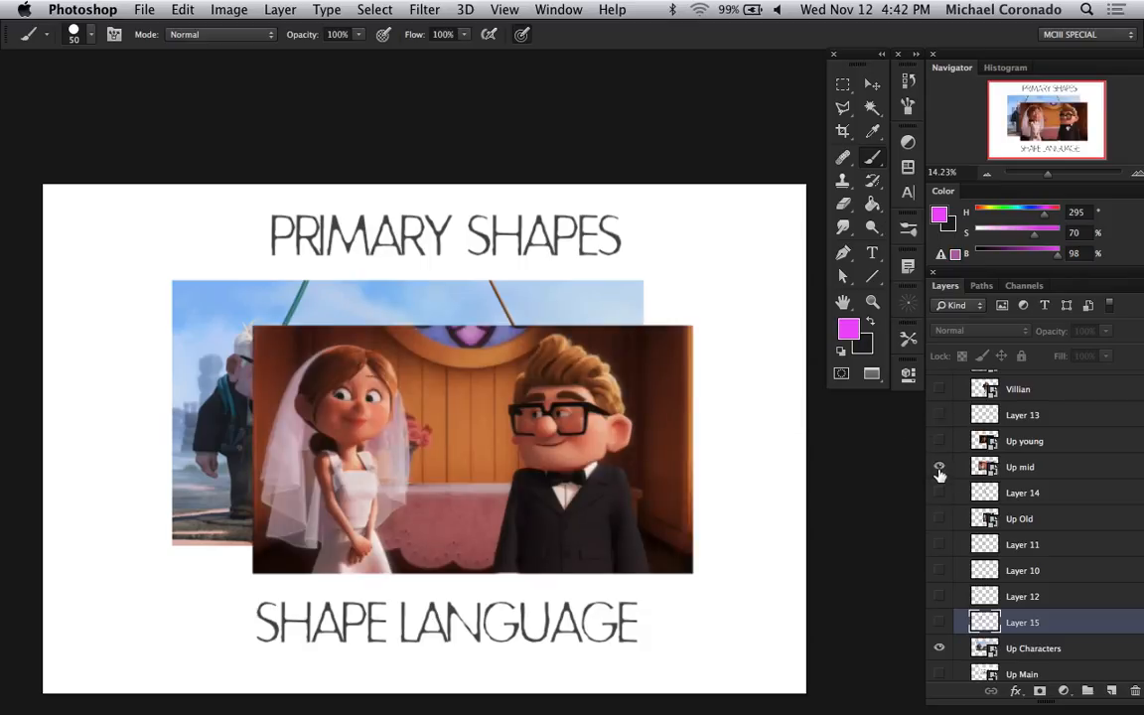
pyautogui.click(940, 469)
pyautogui.click(940, 494)
pyautogui.click(939, 518)
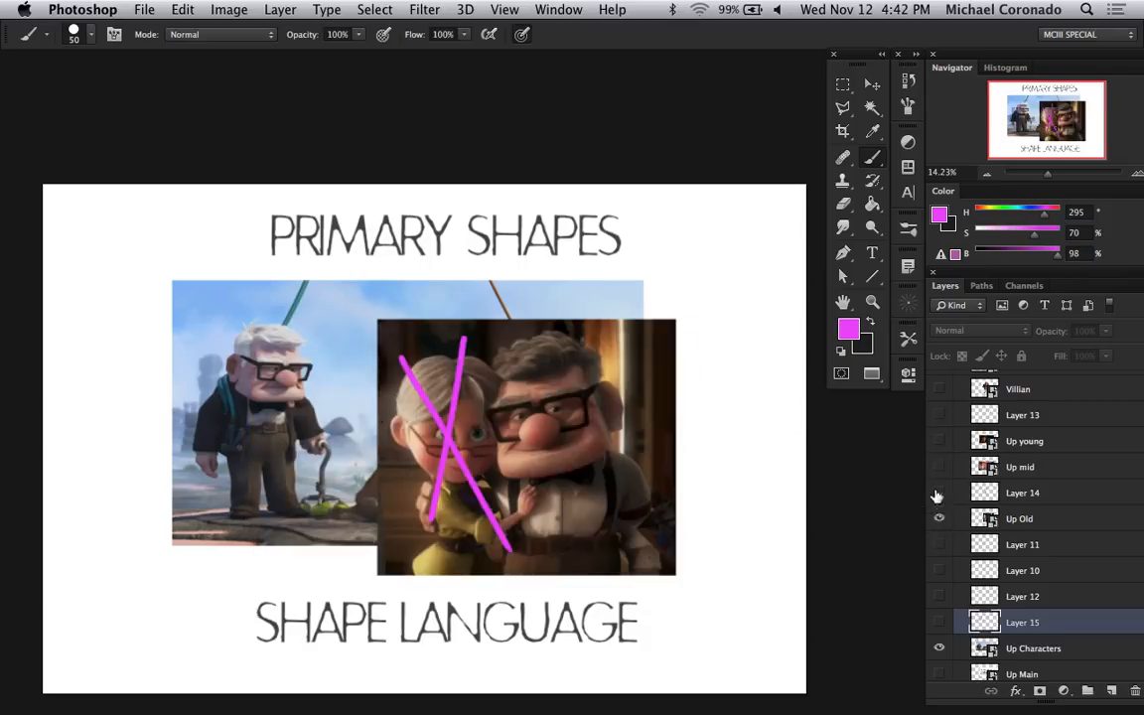
pyautogui.click(939, 494)
pyautogui.click(939, 519)
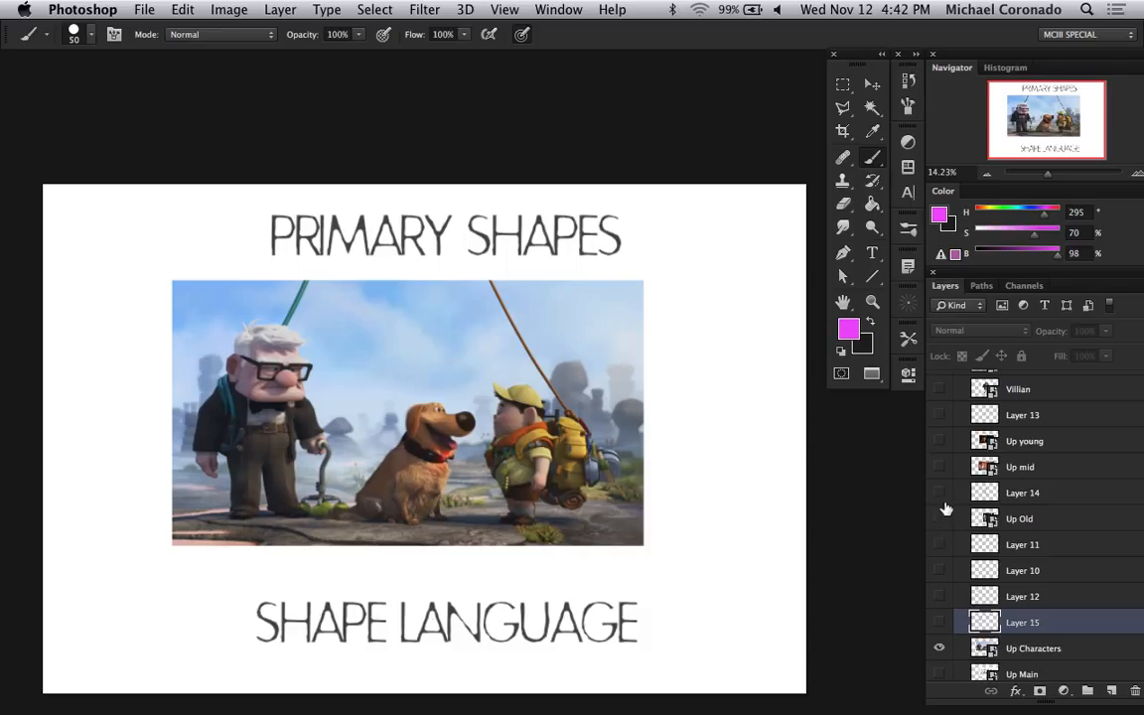
# - Hide the Up Characters image and show the Villian image
pyautogui.scroll(3, 984, 457)
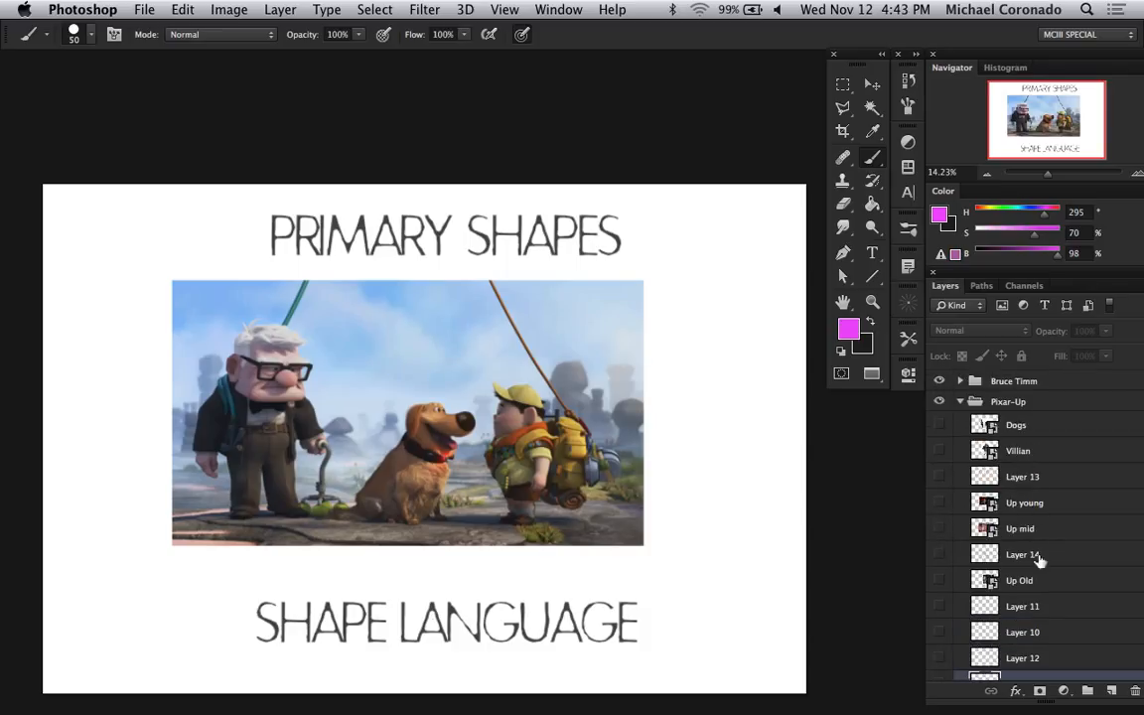
pyautogui.scroll(-5, 950, 606)
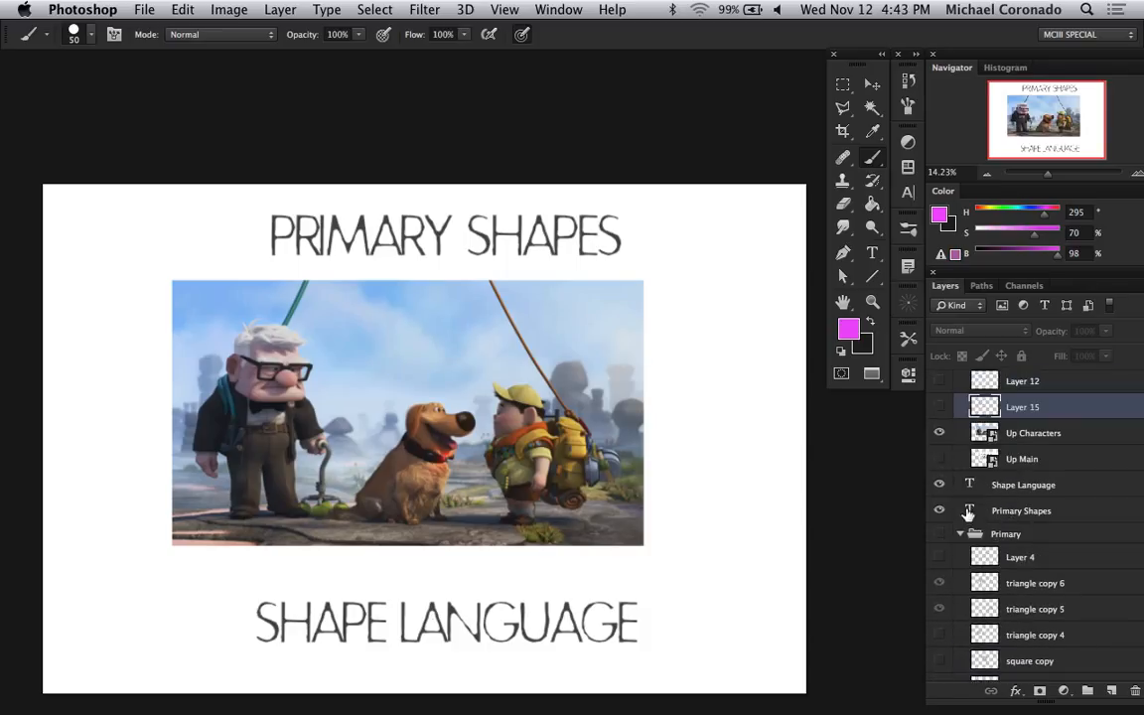
pyautogui.click(940, 433)
pyautogui.scroll(5, 984, 477)
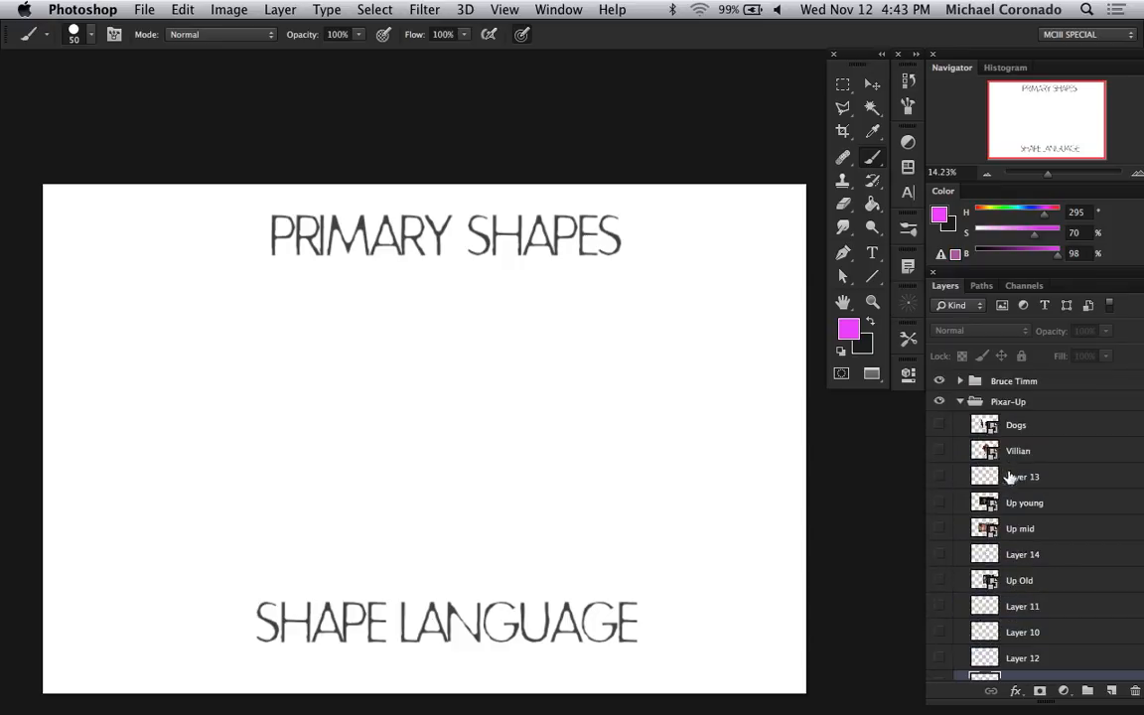
pyautogui.click(939, 452)
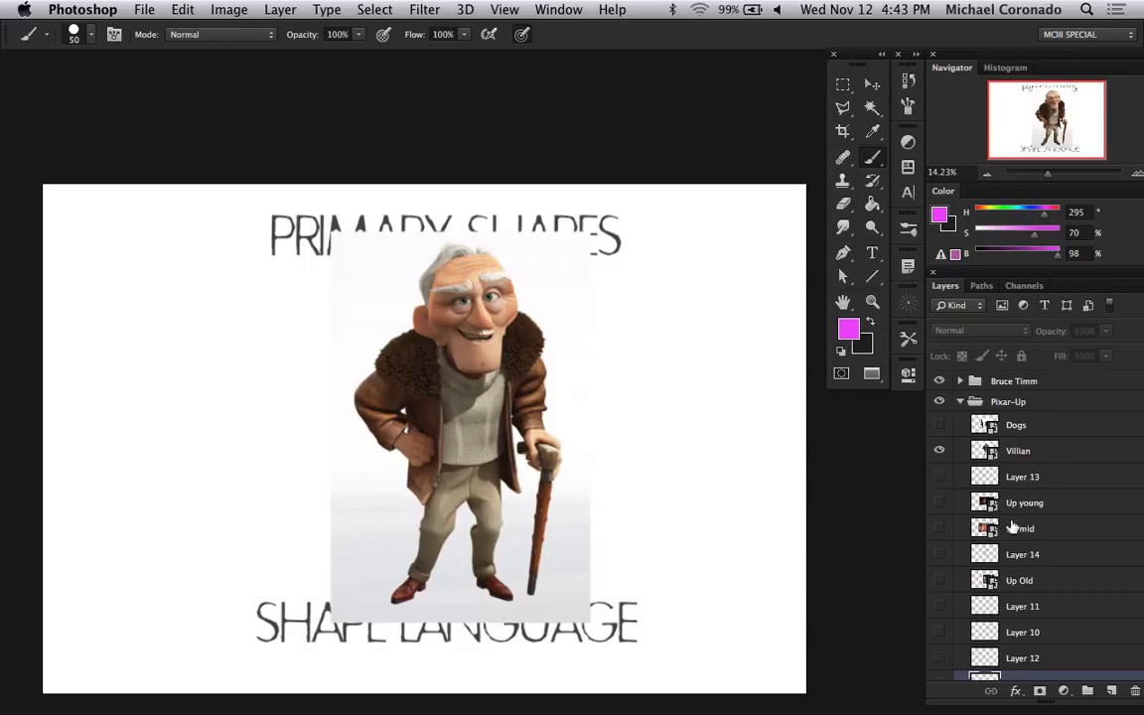
# - Set the Villian layer's blend mode to Multiply
pyautogui.click(1039, 453)
pyautogui.click(975, 333)
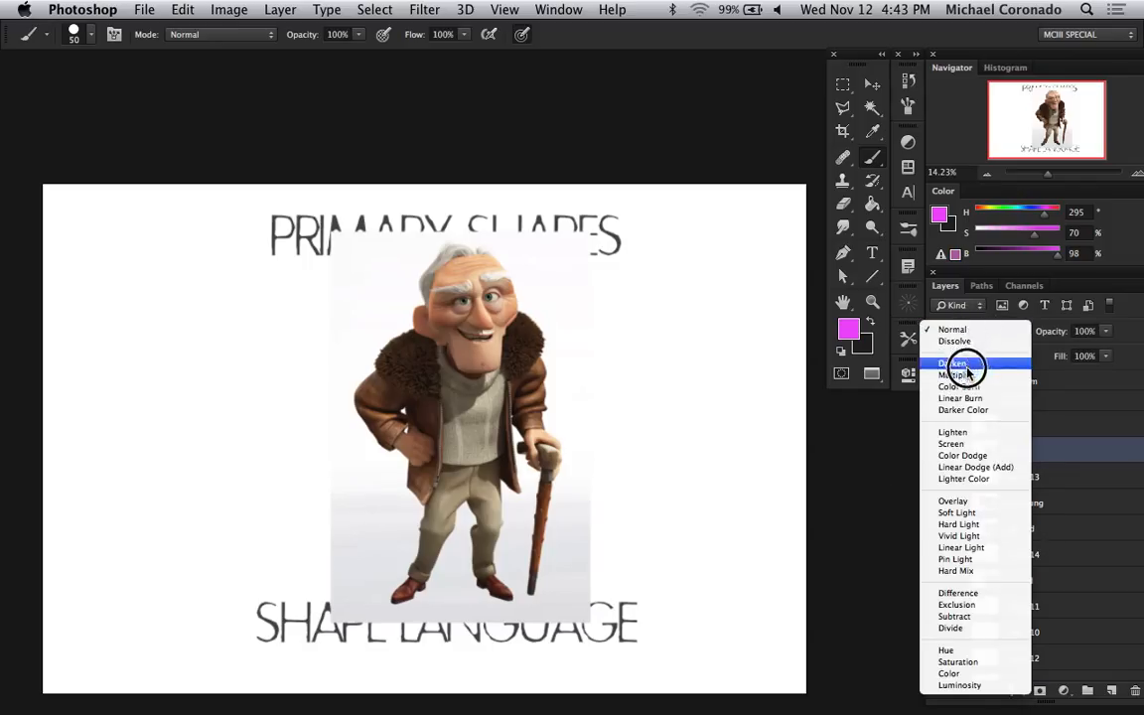
pyautogui.click(969, 375)
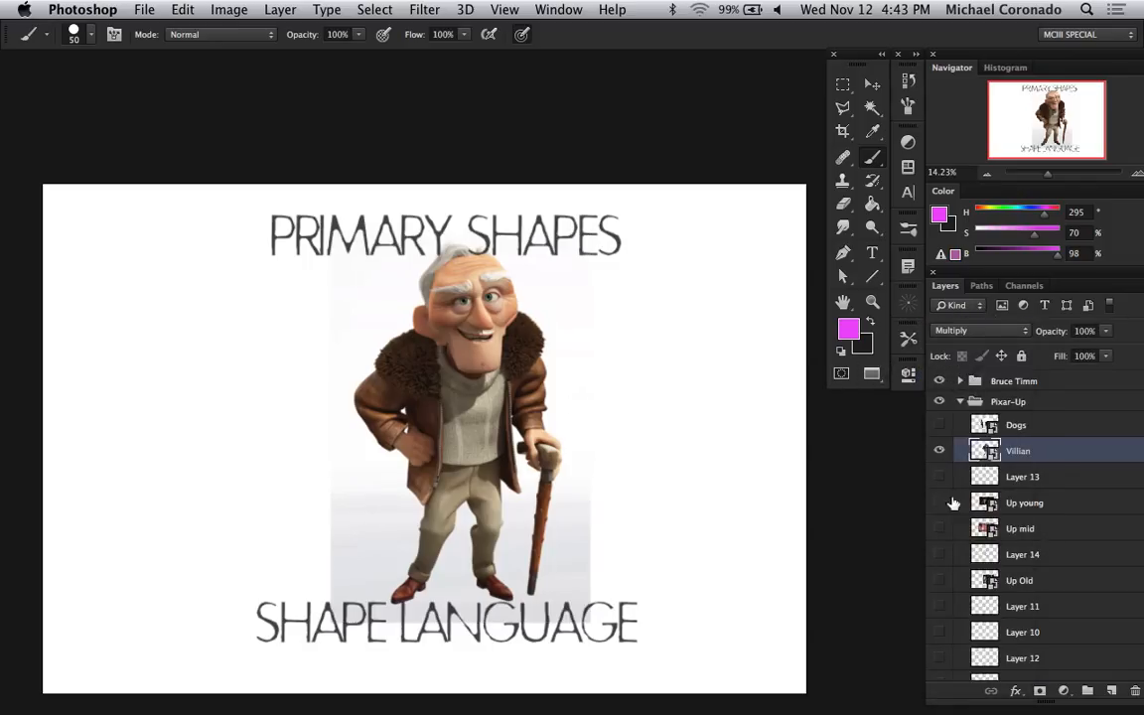
# - Show the Up Characters image behind the villain, leaving the Up Old image hidden
pyautogui.click(938, 588)
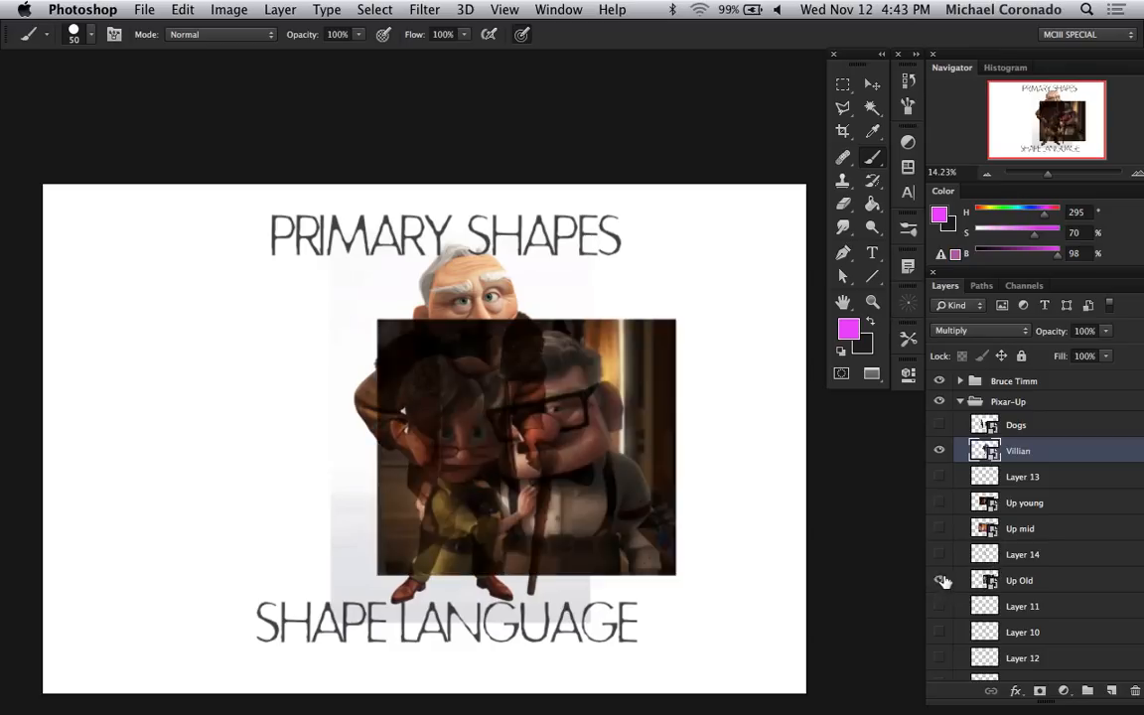
pyautogui.click(938, 588)
pyautogui.scroll(-5, 954, 586)
pyautogui.click(939, 558)
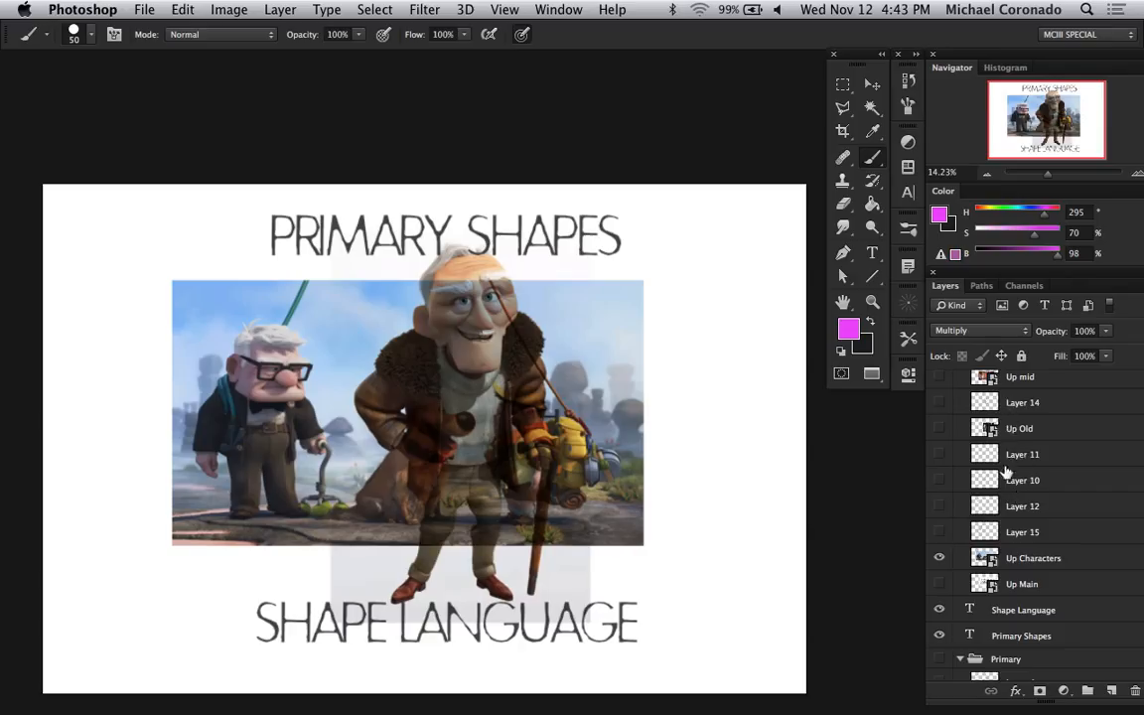
# - Add a layer mask to the Up Characters image from a rectangular selection and invert it, keeping only the old man's part
pyautogui.scroll(3, 1001, 531)
pyautogui.scroll(-4, 1006, 587)
pyautogui.click(1013, 538)
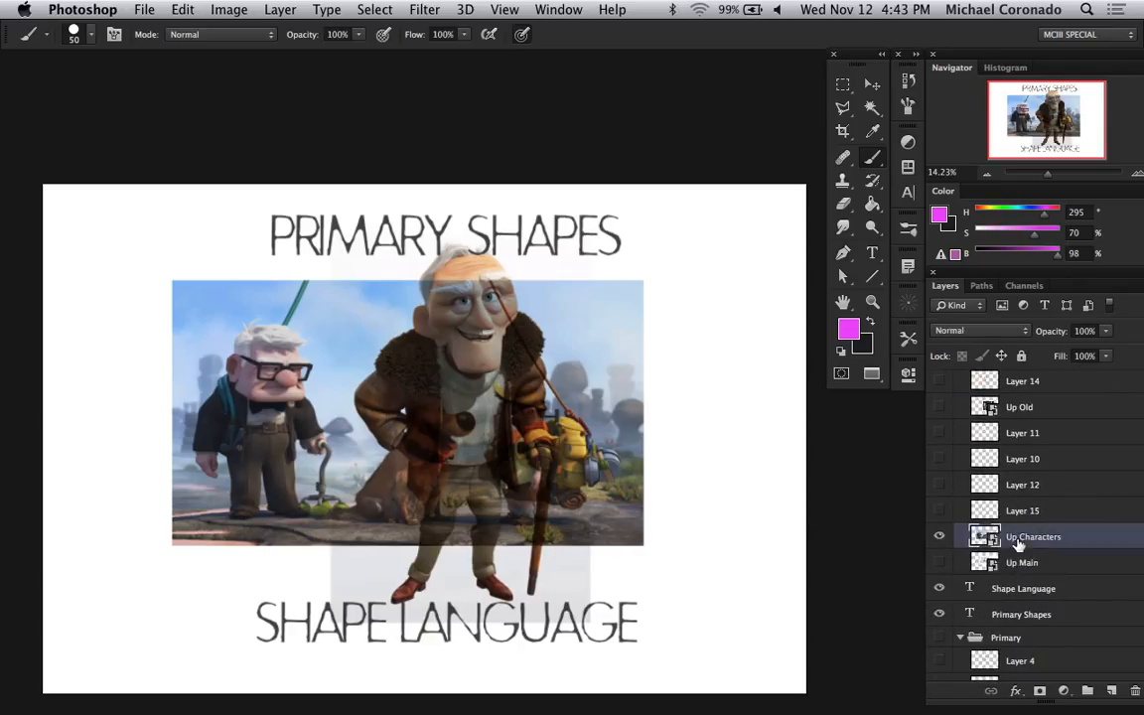
pyautogui.press('m')
pyautogui.moveTo(343, 251)
pyautogui.mouseDown()
pyautogui.moveTo(421, 438)
pyautogui.moveTo(695, 621)
pyautogui.mouseUp()
pyautogui.click(1039, 691)
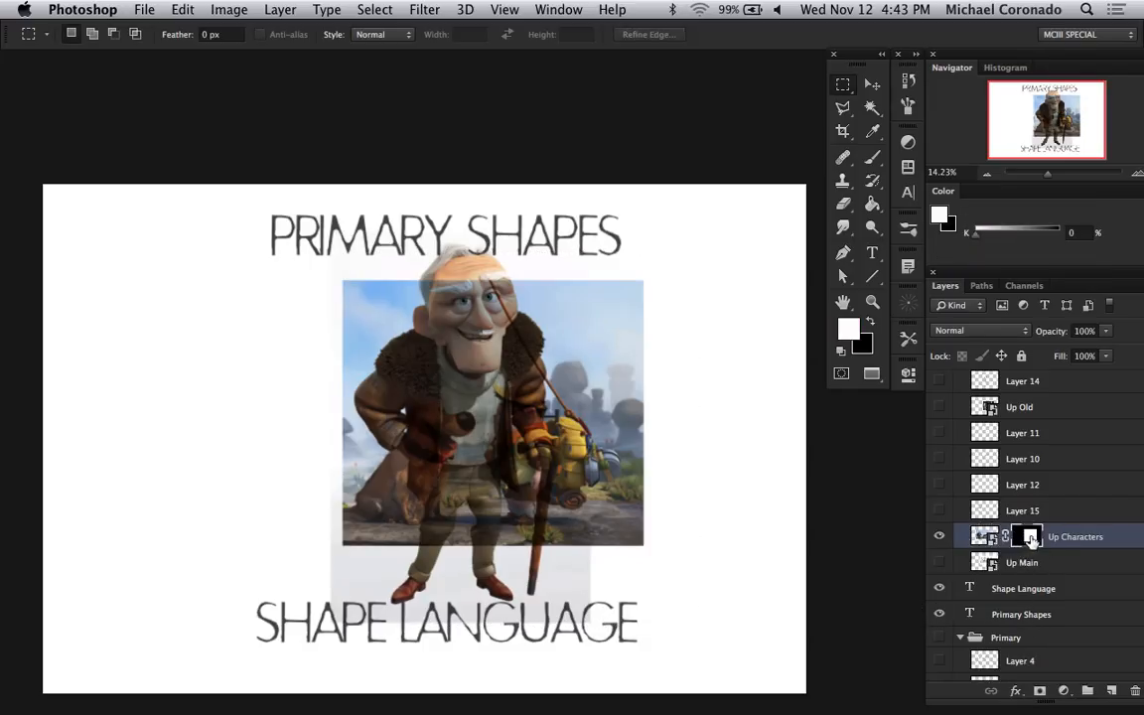
pyautogui.press('super+i')
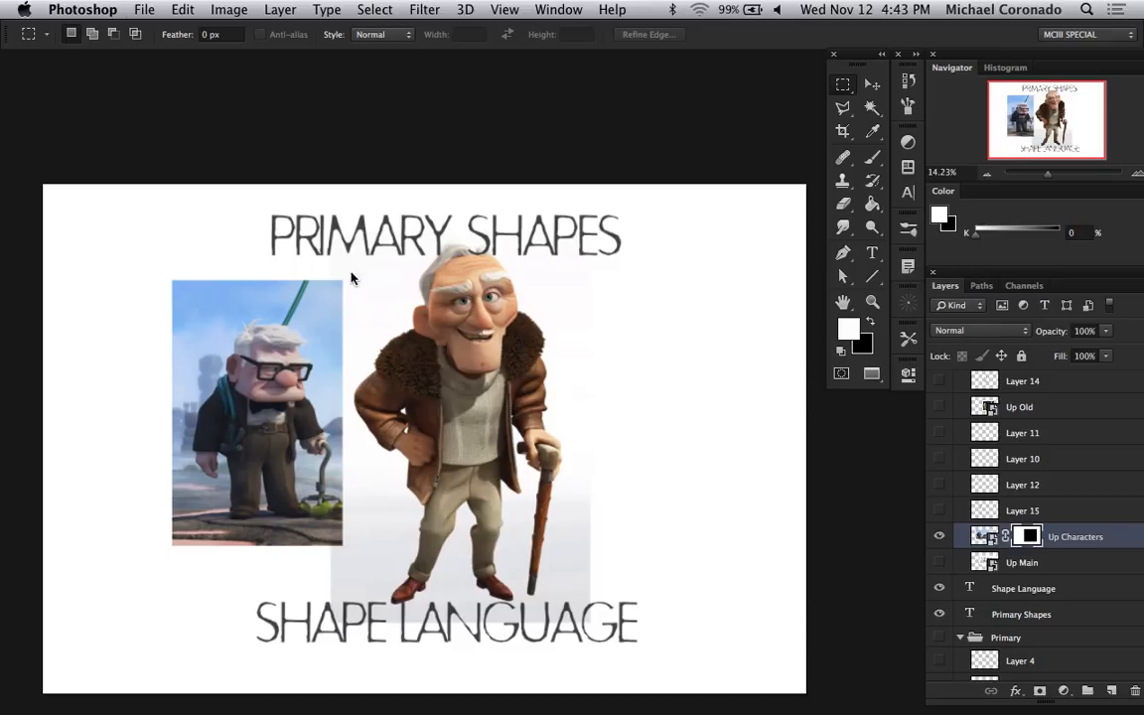
# - Close the shape language document and create a new 1600 x 1200 pixel document from the Web preset
pyautogui.press('super+w')
pyautogui.click(482, 272)
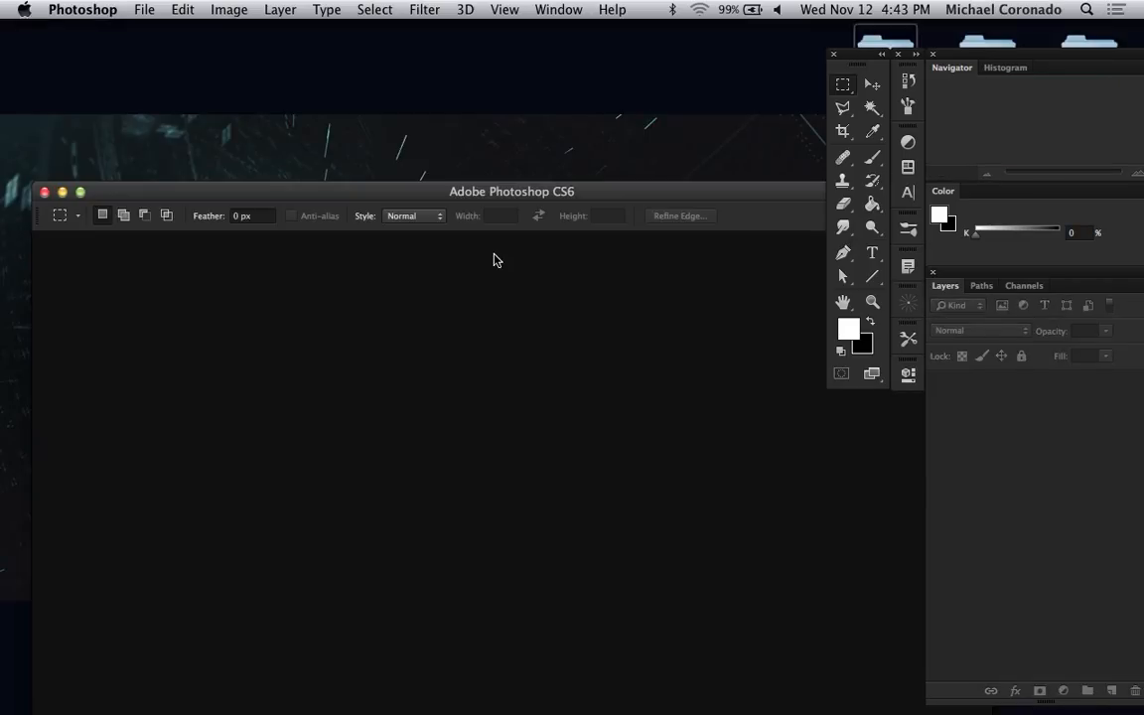
pyautogui.press('super+n')
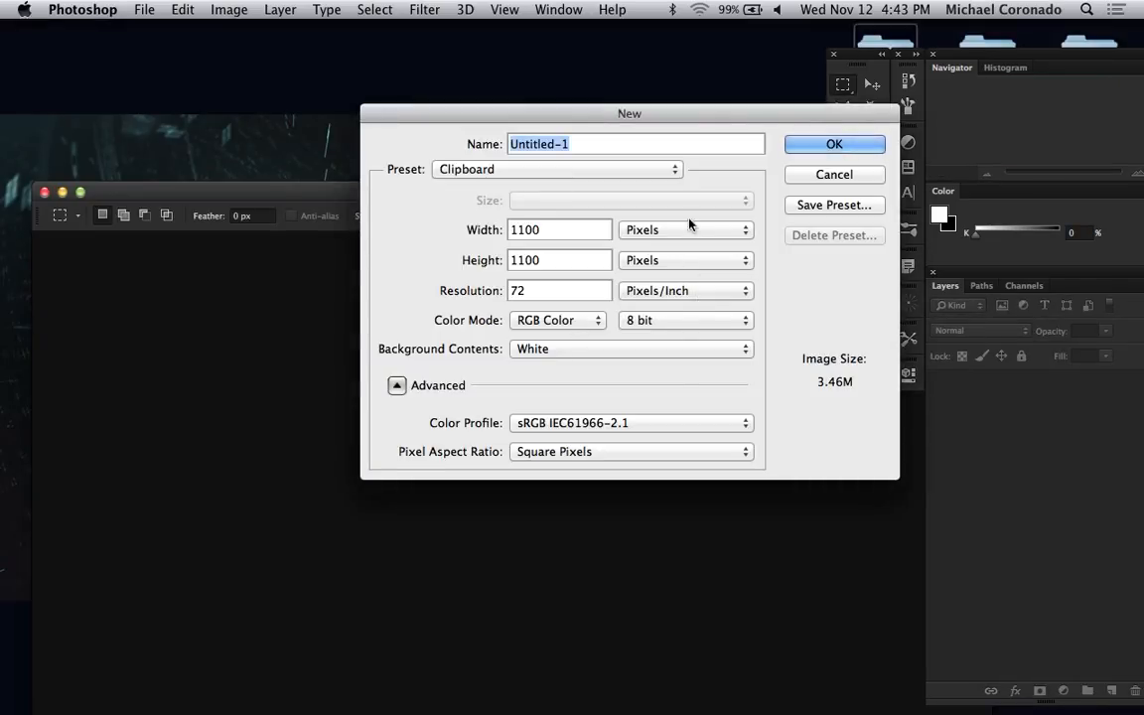
pyautogui.click(639, 171)
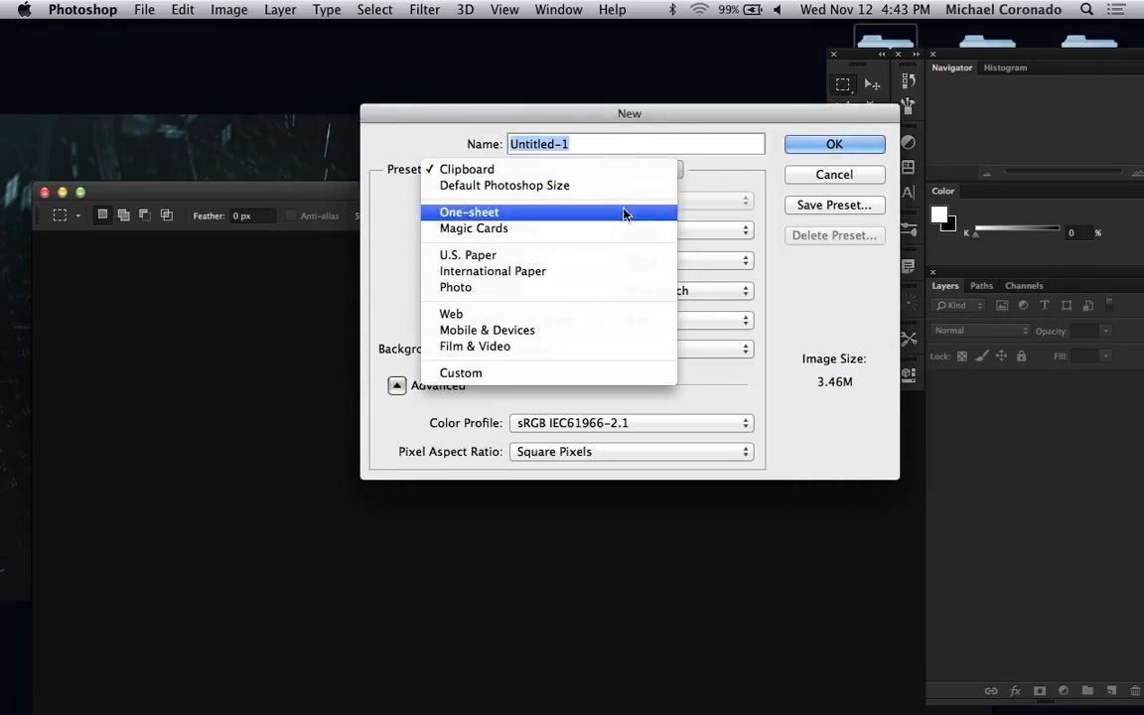
pyautogui.click(618, 315)
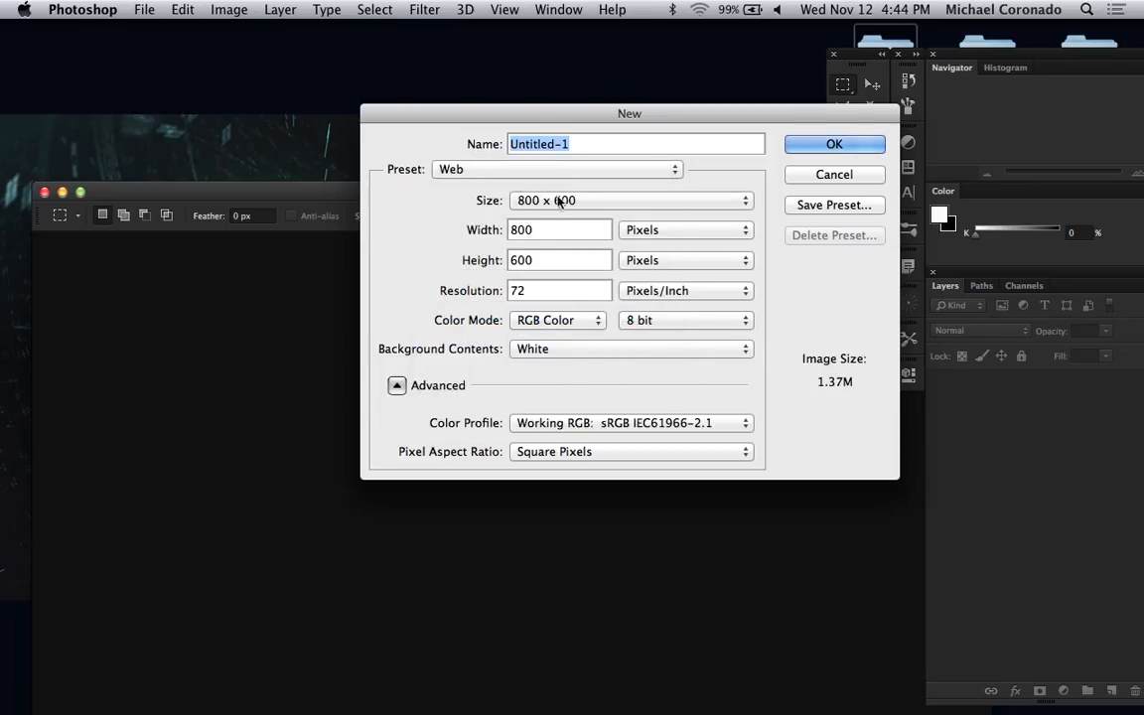
pyautogui.click(629, 196)
pyautogui.click(608, 264)
pyautogui.click(832, 145)
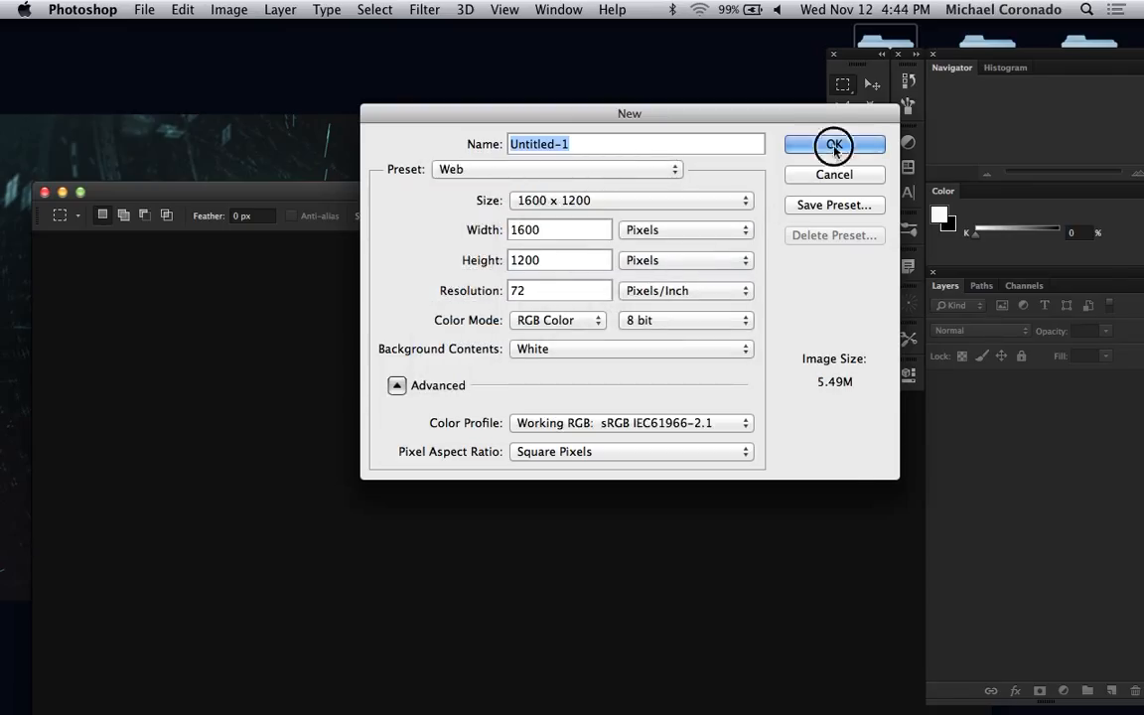
# - Show the blank canvas in full-screen mode, centred in the workspace
pyautogui.moveTo(631, 195); pyautogui.dragTo(611, 76)
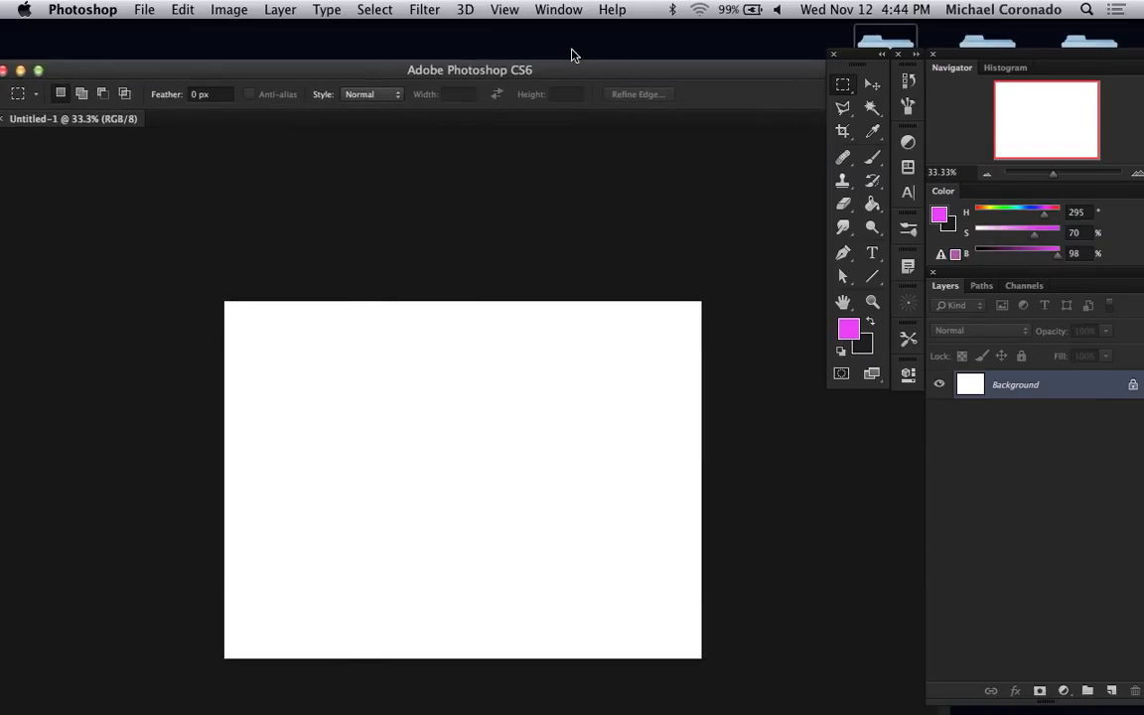
pyautogui.press('f')
pyautogui.hscroll(3, 510, 115)
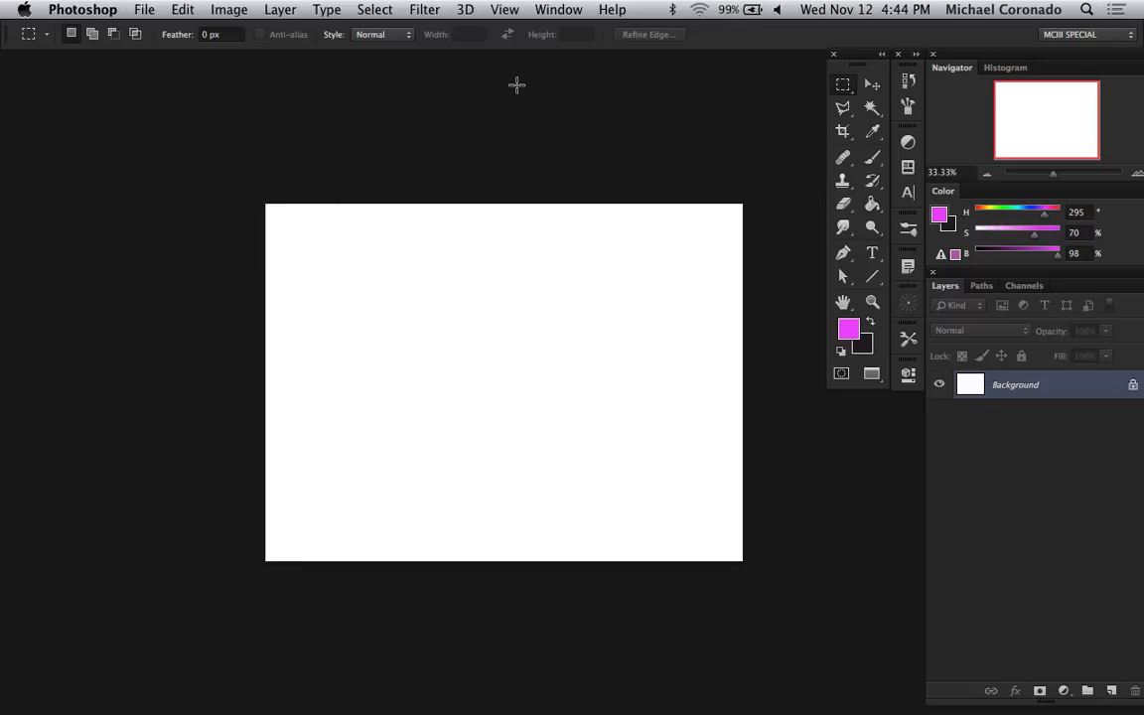
# - Reset the foreground and background colors to default black and white and add two blank layers above the Background
pyautogui.press('d')
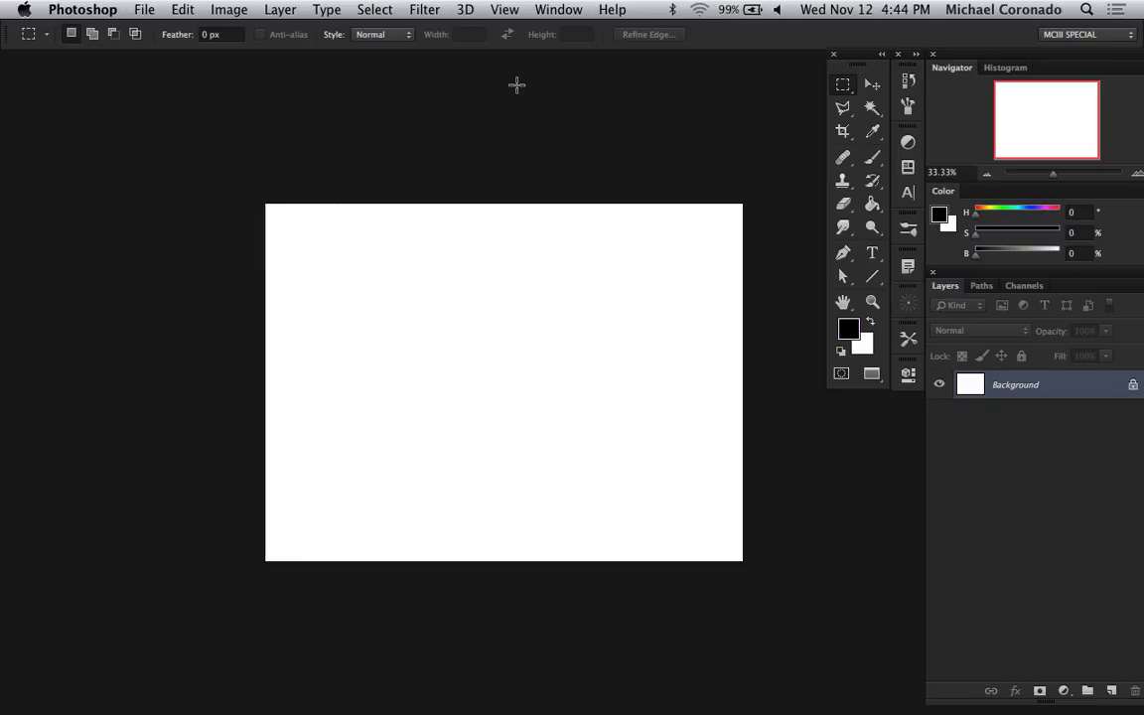
pyautogui.hotkey('ctrl', 'alt', 'shift', 'n')
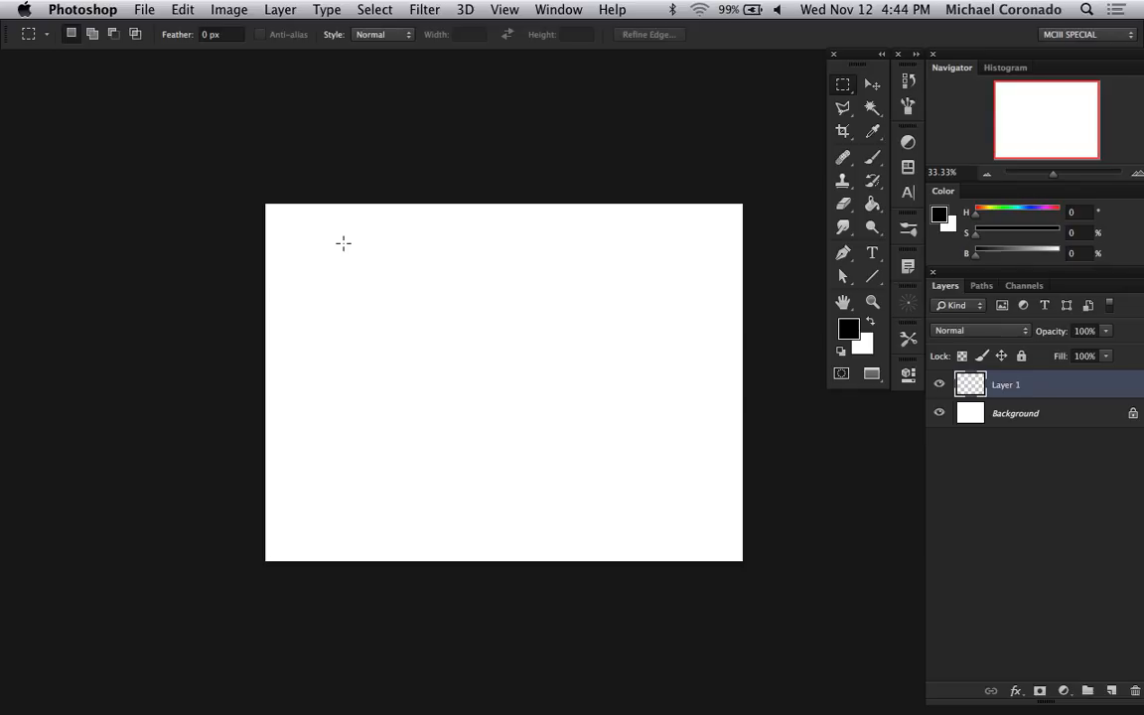
pyautogui.click(1111, 691)
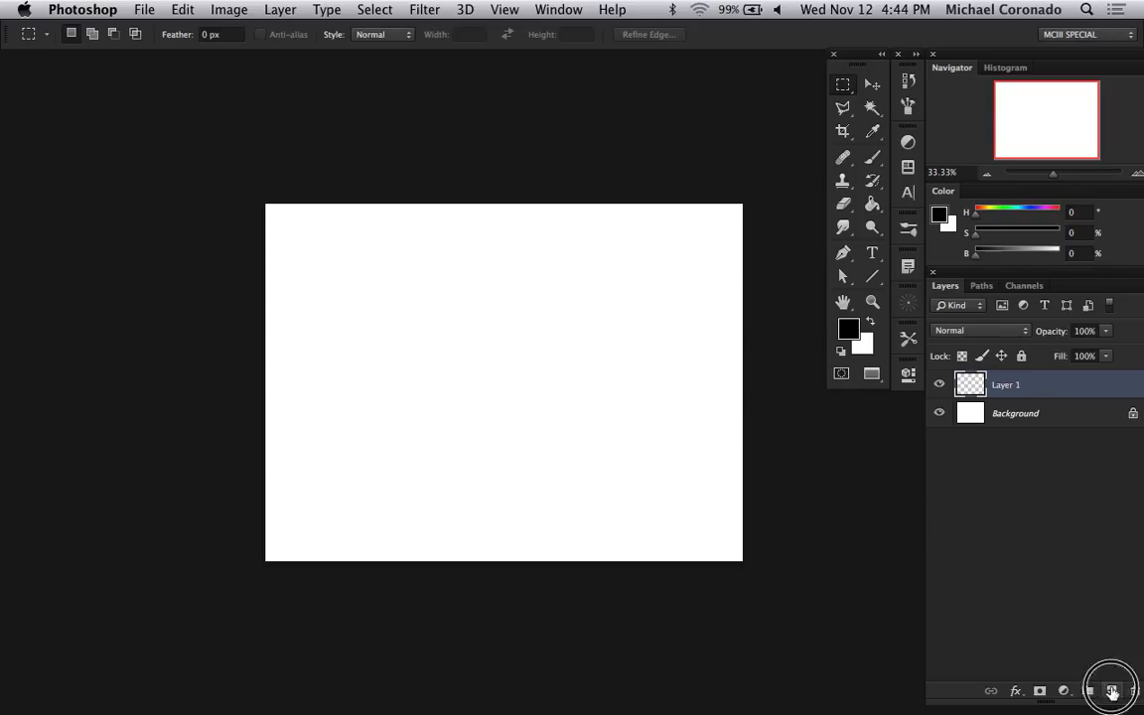
# - Sketch a tall tilted triangle on the right side of the canvas on Layer 2 with a 15 px black brush
pyautogui.press('b')
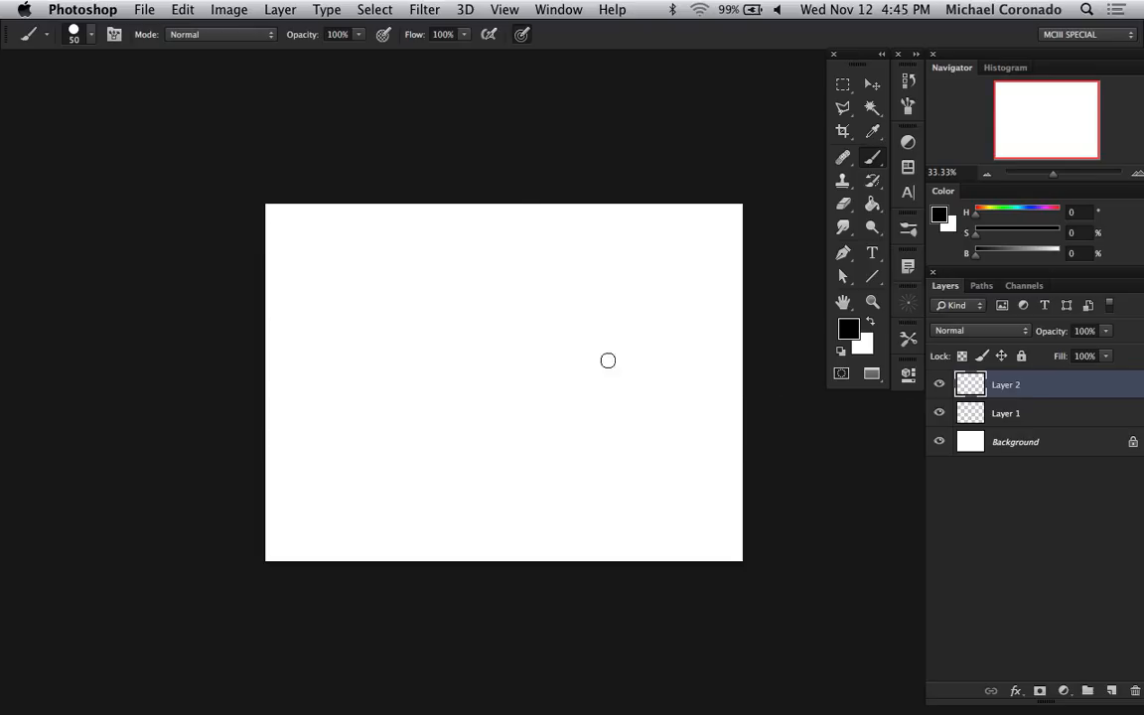
pyautogui.moveTo(1053, 174); pyautogui.dragTo(1061, 175)
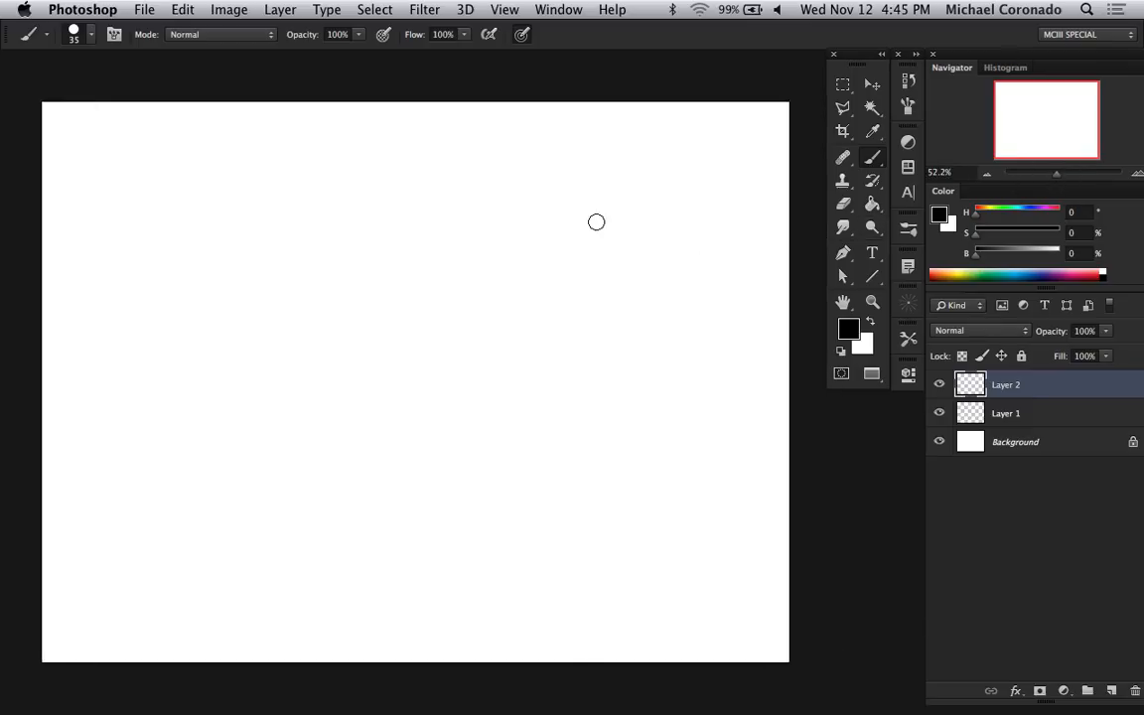
pyautogui.press('[')
pyautogui.press('[')
pyautogui.moveTo(486, 314)
pyautogui.mouseDown()
pyautogui.moveTo(586, 217)
pyautogui.moveTo(552, 257)
pyautogui.moveTo(576, 440)
pyautogui.mouseUp()
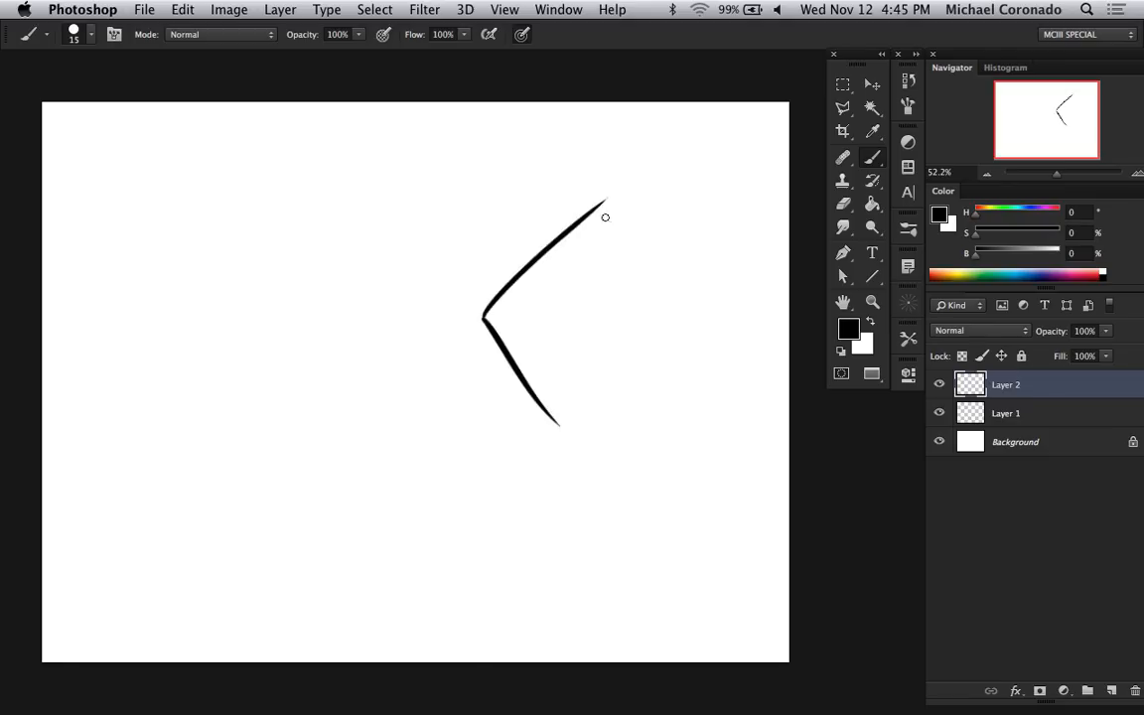
pyautogui.moveTo(603, 201); pyautogui.dragTo(538, 416)
pyautogui.hotkey('ctrl', 'z')
pyautogui.moveTo(481, 303)
pyautogui.mouseDown()
pyautogui.moveTo(542, 421)
pyautogui.moveTo(564, 433)
pyautogui.moveTo(622, 197)
pyautogui.moveTo(544, 460)
pyautogui.mouseUp()
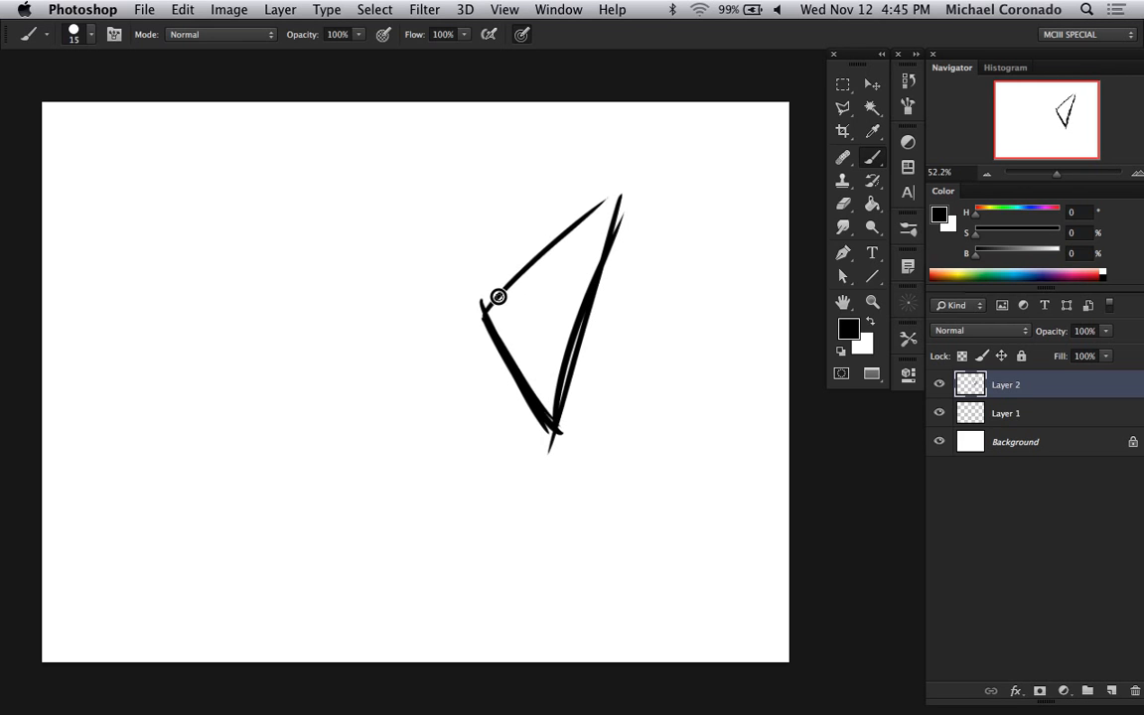
pyautogui.moveTo(499, 296); pyautogui.dragTo(615, 192)
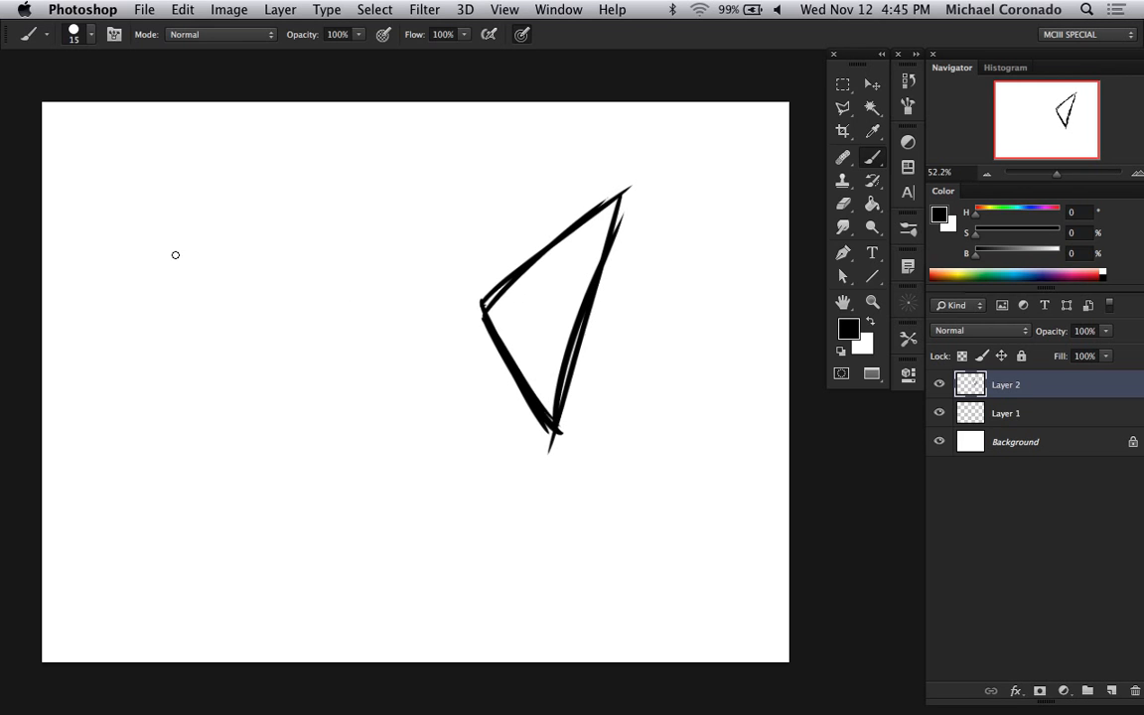
# - Sketch an inverted triangle on the upper left of the canvas and an upright triangle in the middle
pyautogui.moveTo(161, 217)
pyautogui.mouseDown()
pyautogui.moveTo(205, 395)
pyautogui.moveTo(303, 221)
pyautogui.mouseUp()
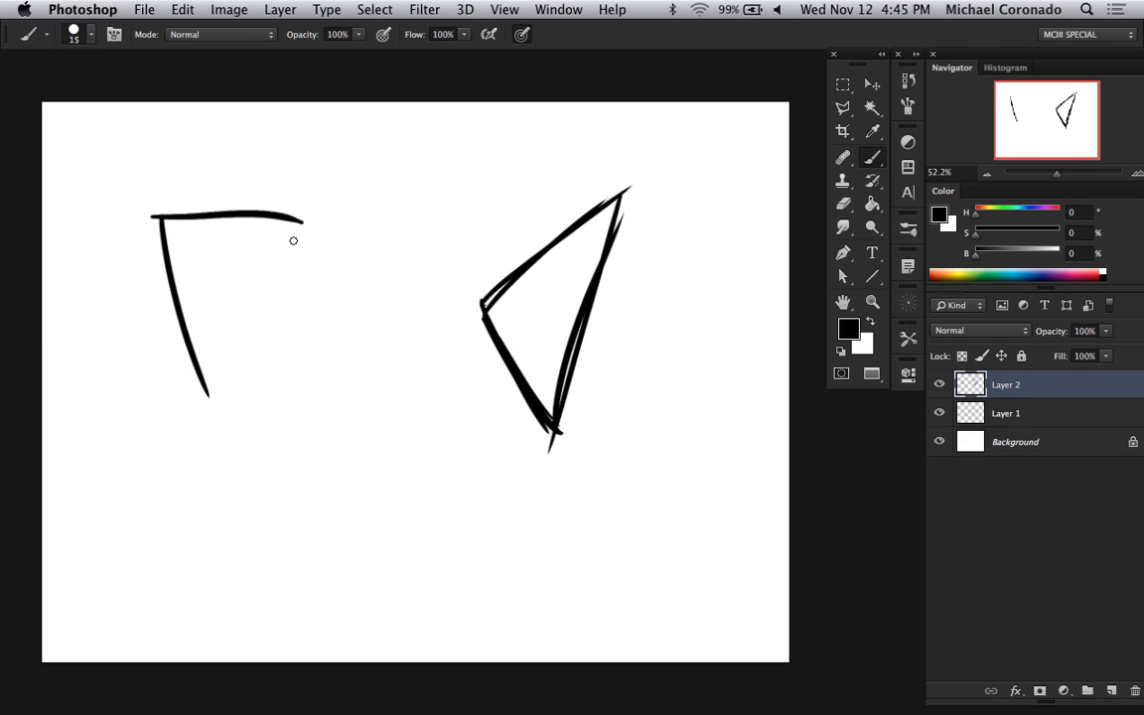
pyautogui.moveTo(223, 399)
pyautogui.mouseDown()
pyautogui.moveTo(316, 234)
pyautogui.moveTo(220, 402)
pyautogui.mouseUp()
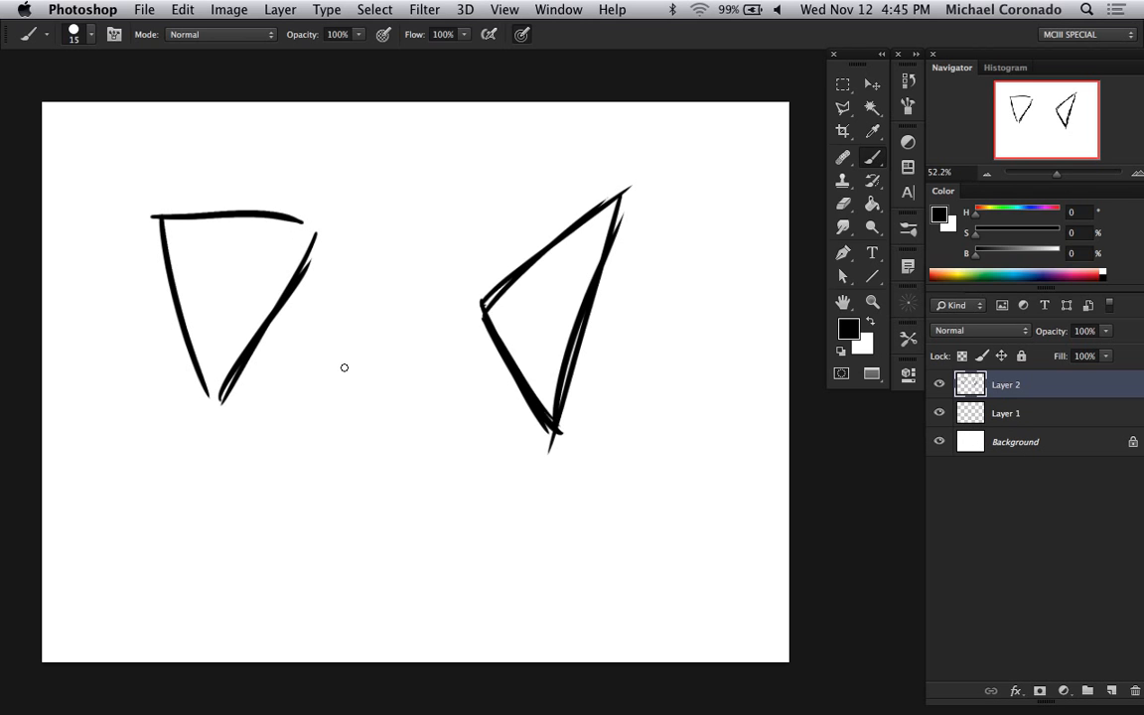
pyautogui.moveTo(391, 306)
pyautogui.mouseDown()
pyautogui.moveTo(321, 466)
pyautogui.moveTo(446, 487)
pyautogui.mouseUp()
pyautogui.moveTo(318, 477); pyautogui.dragTo(454, 479)
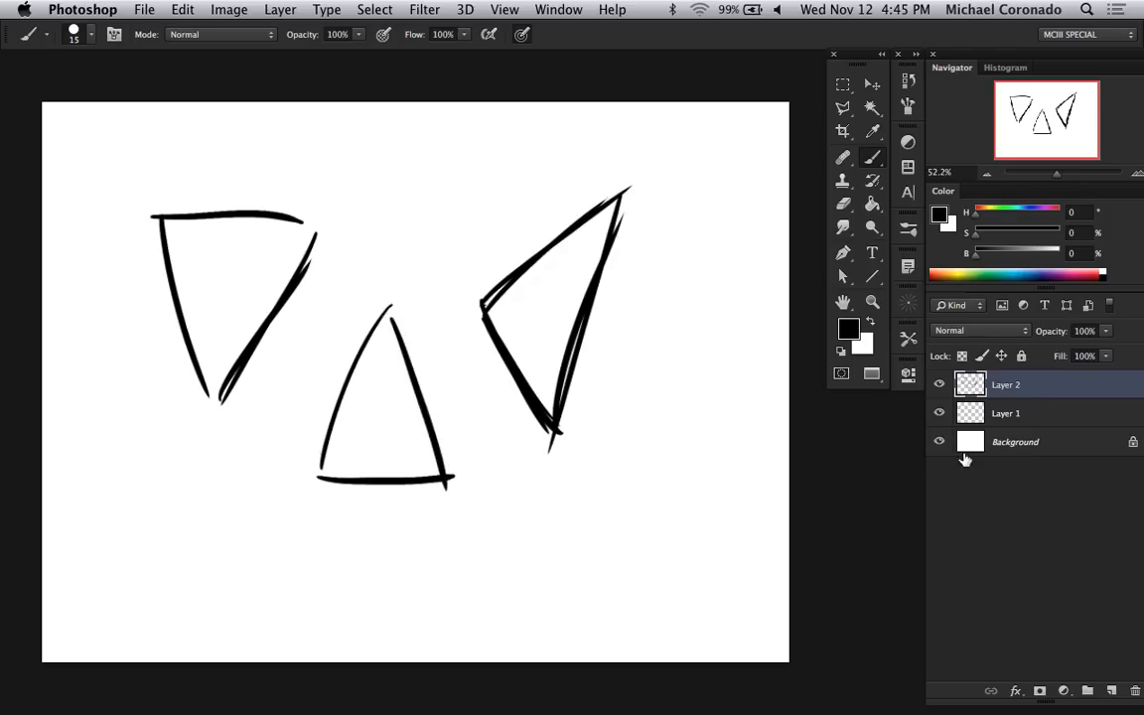
# - Lower the fill of the triangle layer to about 32% and add a new blank layer above Layer 1
pyautogui.click(1106, 355)
pyautogui.moveTo(1063, 373); pyautogui.dragTo(1051, 377)
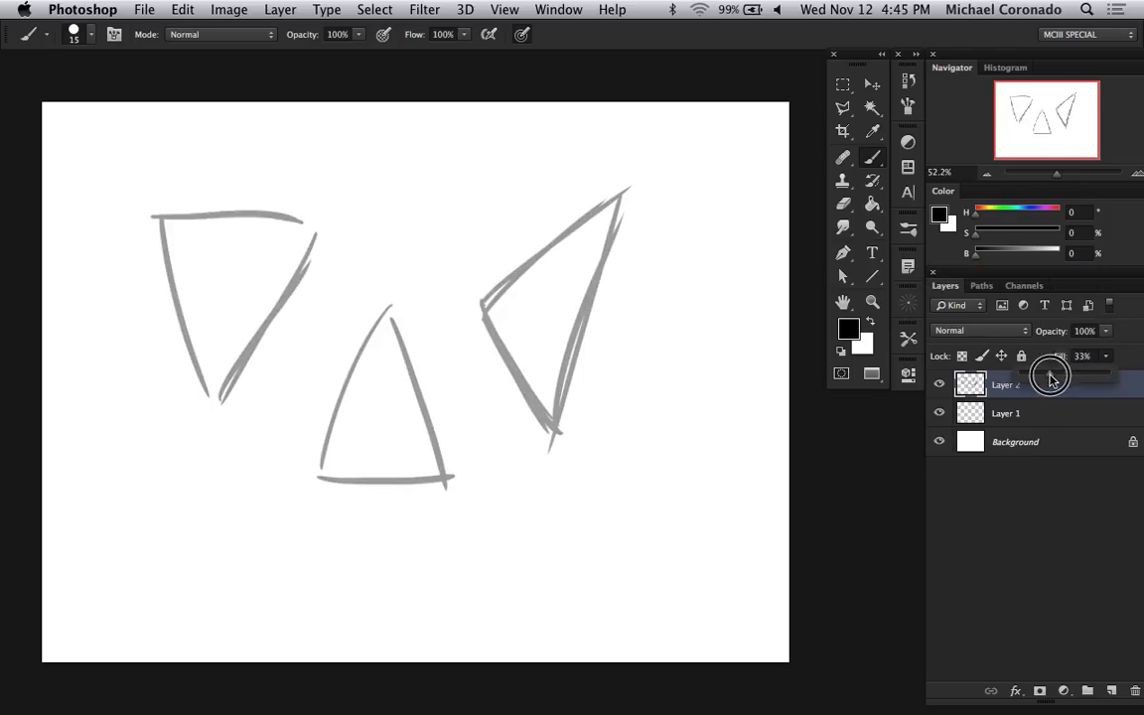
pyautogui.click(1052, 413)
pyautogui.click(1109, 689)
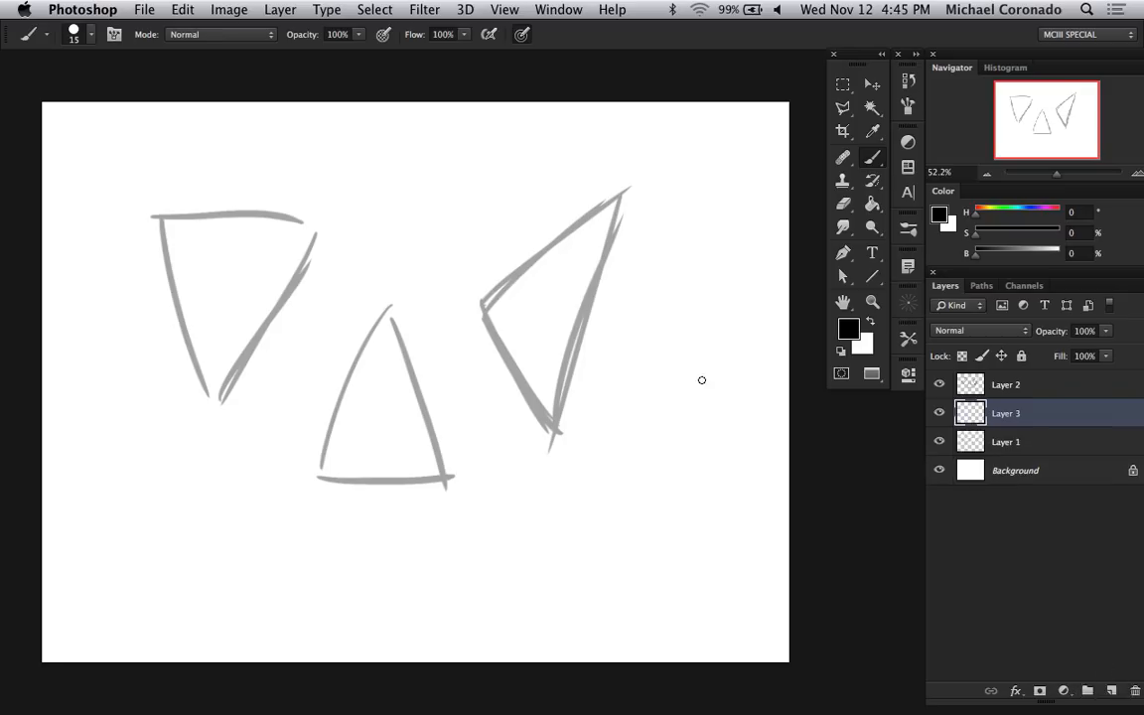
# - Choose the 19 px round brush preset for the Brush tool
pyautogui.rightClick(586, 305)
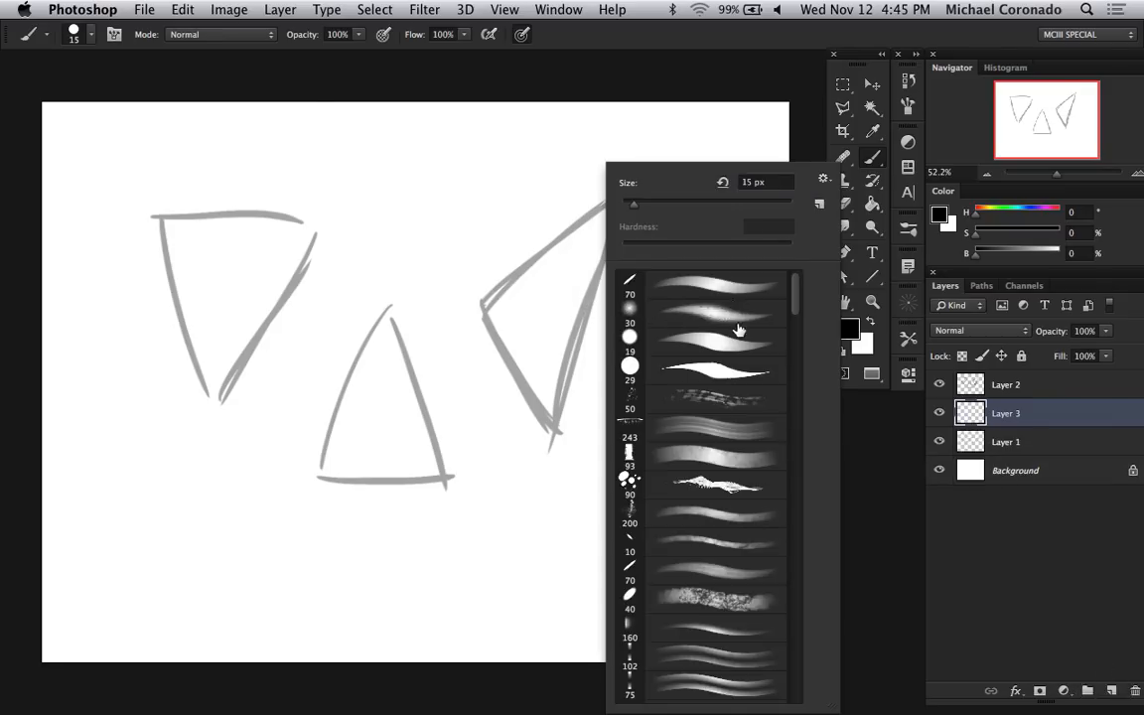
pyautogui.press('ctrl')
pyautogui.click(719, 353)
pyautogui.click(717, 88)
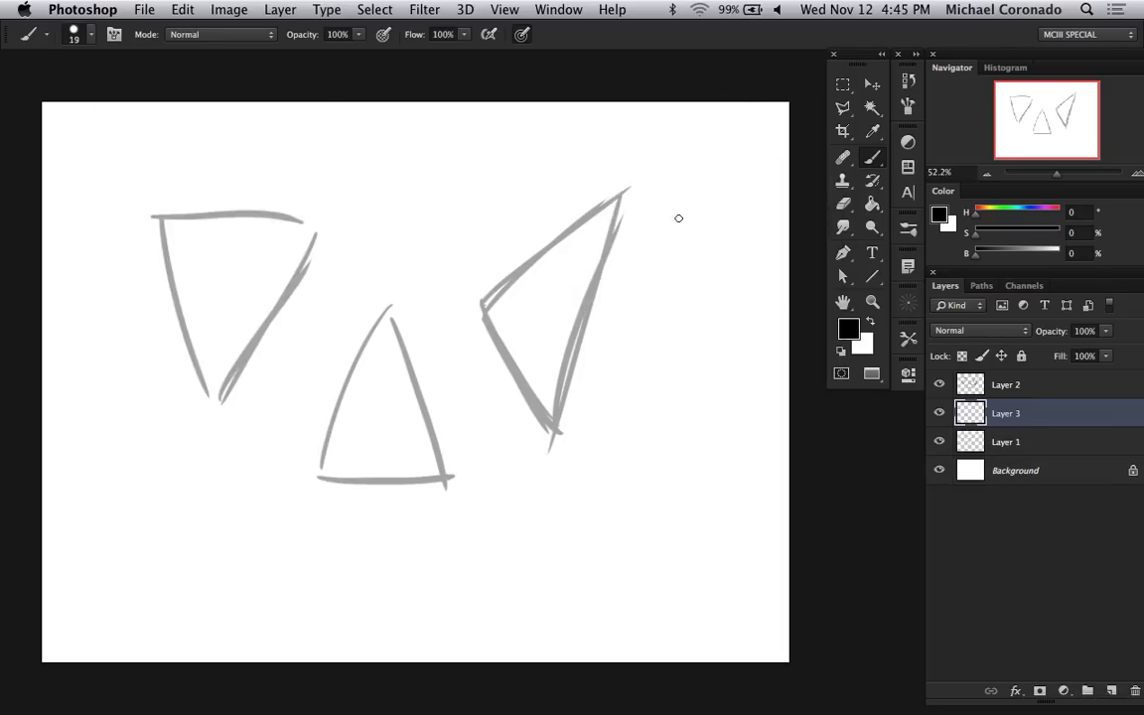
# - Set Layer 2's fill to 20% and move Layer 3 above it in the layer stack
pyautogui.click(1038, 385)
pyautogui.click(1106, 356)
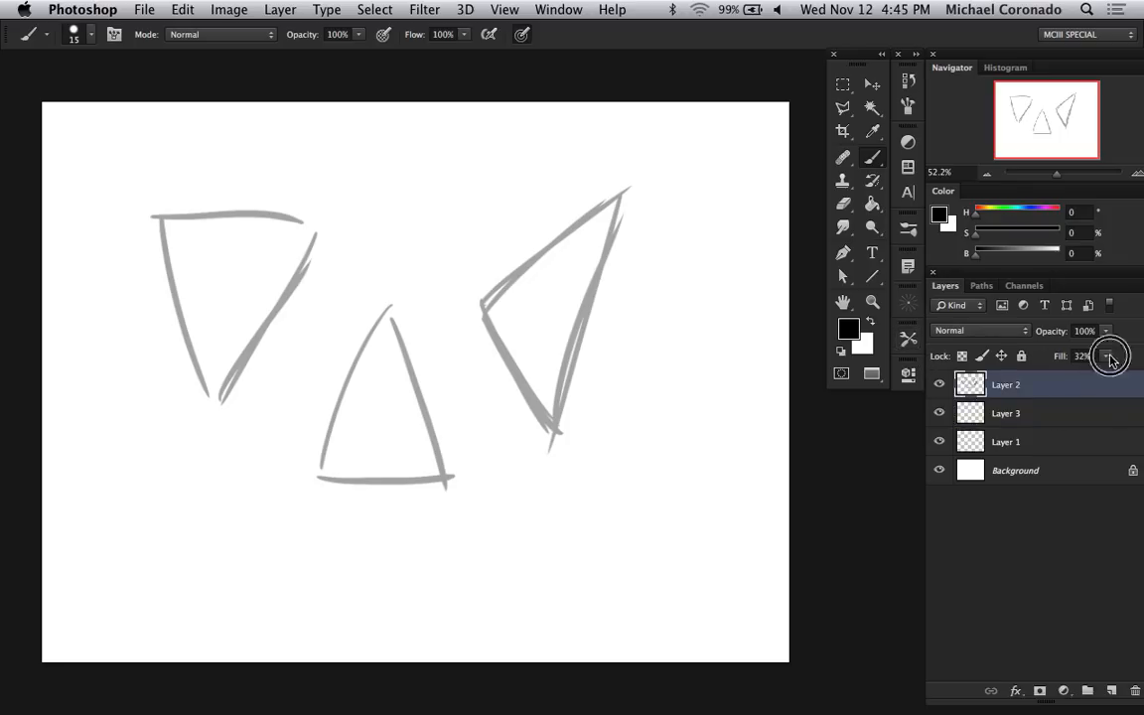
pyautogui.click(1064, 373)
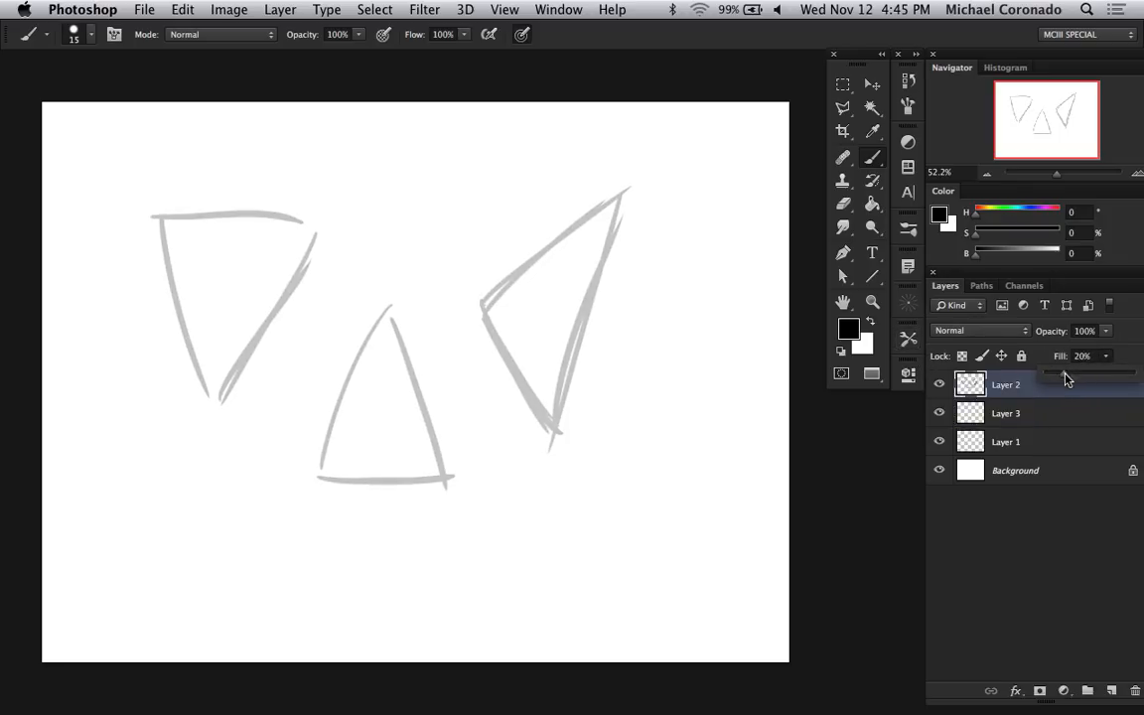
pyautogui.moveTo(1020, 416); pyautogui.dragTo(1023, 385)
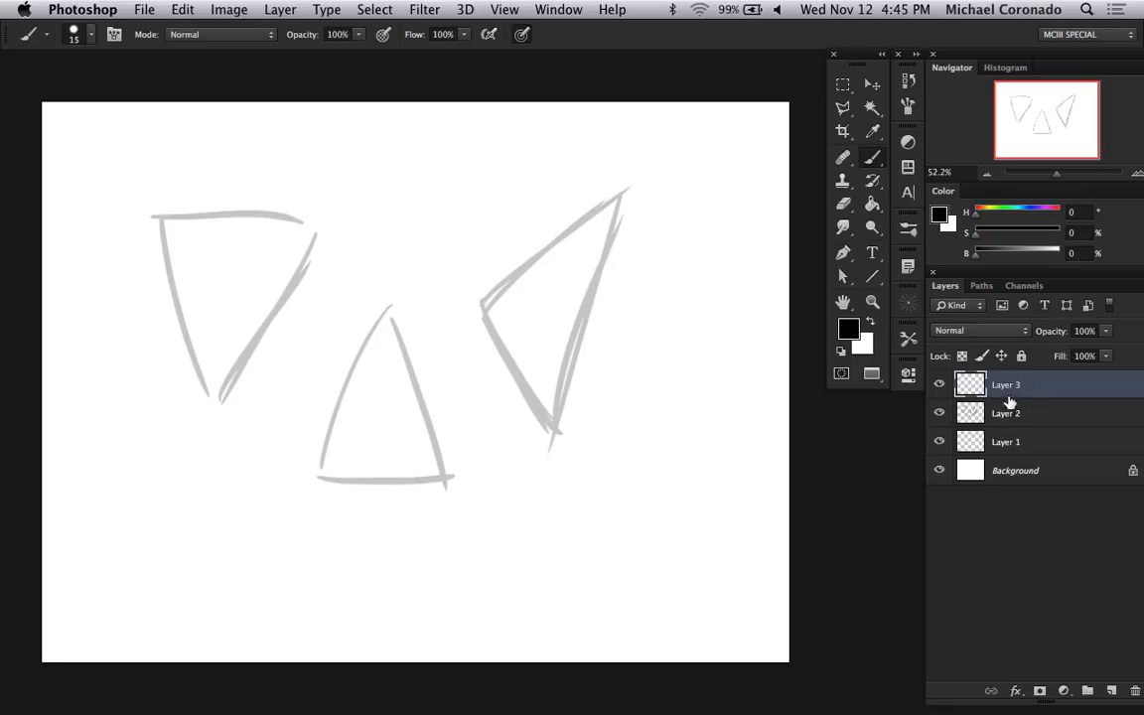
# - With a 9 px brush, draw the forehead, slanted eye, nose and mouth of a villain's face over the right triangle
pyautogui.press('[')
pyautogui.moveTo(487, 314); pyautogui.dragTo(562, 212)
pyautogui.moveTo(527, 319); pyautogui.dragTo(561, 299)
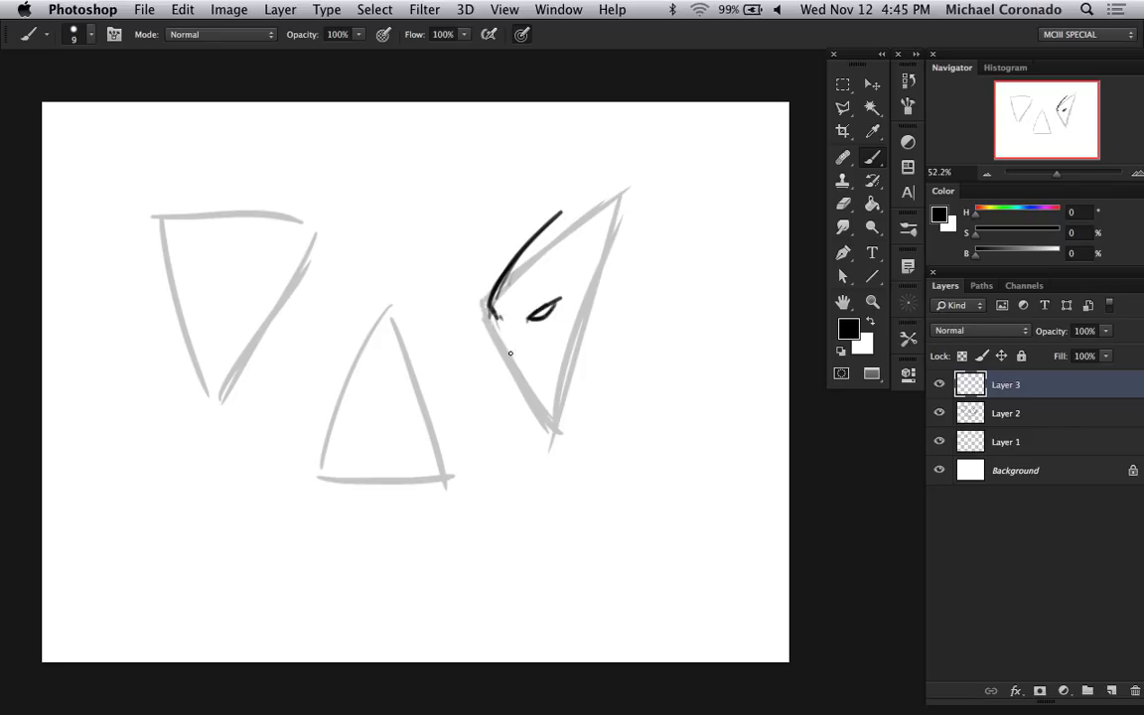
pyautogui.moveTo(501, 323)
pyautogui.mouseDown()
pyautogui.moveTo(499, 383)
pyautogui.moveTo(502, 320)
pyautogui.moveTo(500, 370)
pyautogui.moveTo(501, 357)
pyautogui.moveTo(506, 382)
pyautogui.moveTo(522, 365)
pyautogui.moveTo(534, 392)
pyautogui.mouseUp()
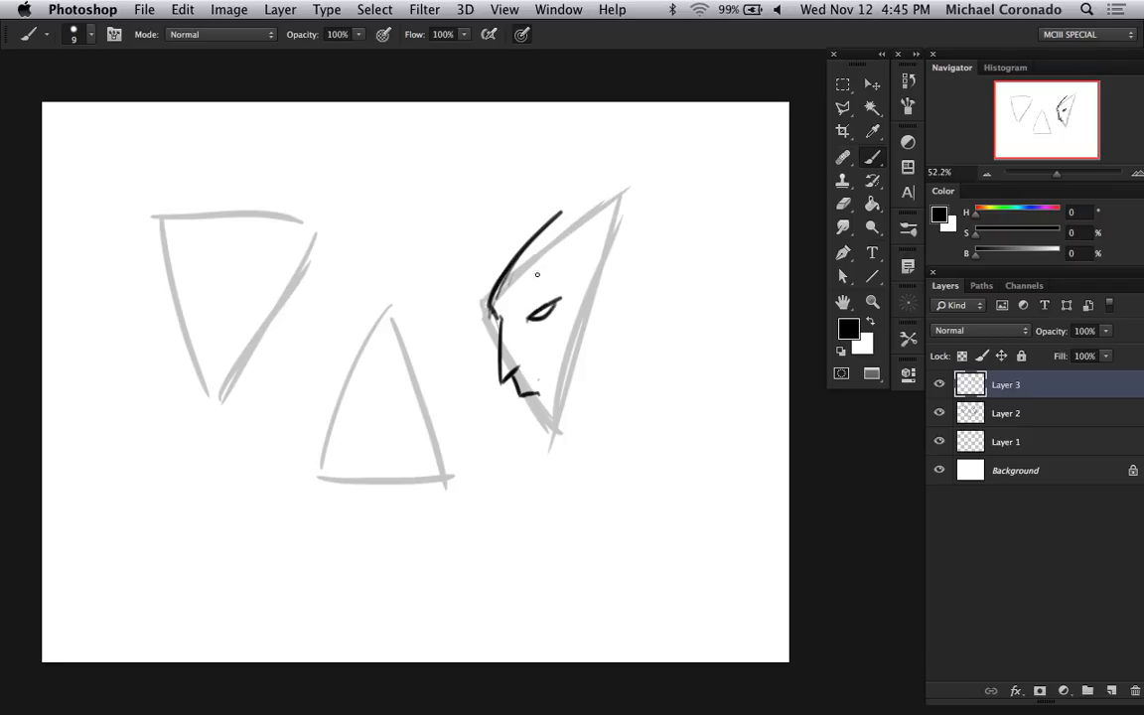
# - Add a hairline stroke and a long pointed ear to the right head, and trim the forehead line's end with white
pyautogui.moveTo(538, 234); pyautogui.dragTo(522, 276)
pyautogui.moveTo(584, 298)
pyautogui.mouseDown()
pyautogui.moveTo(619, 249)
pyautogui.moveTo(587, 298)
pyautogui.moveTo(630, 239)
pyautogui.moveTo(596, 287)
pyautogui.moveTo(625, 251)
pyautogui.moveTo(593, 349)
pyautogui.mouseUp()
pyautogui.moveTo(587, 301); pyautogui.dragTo(581, 323)
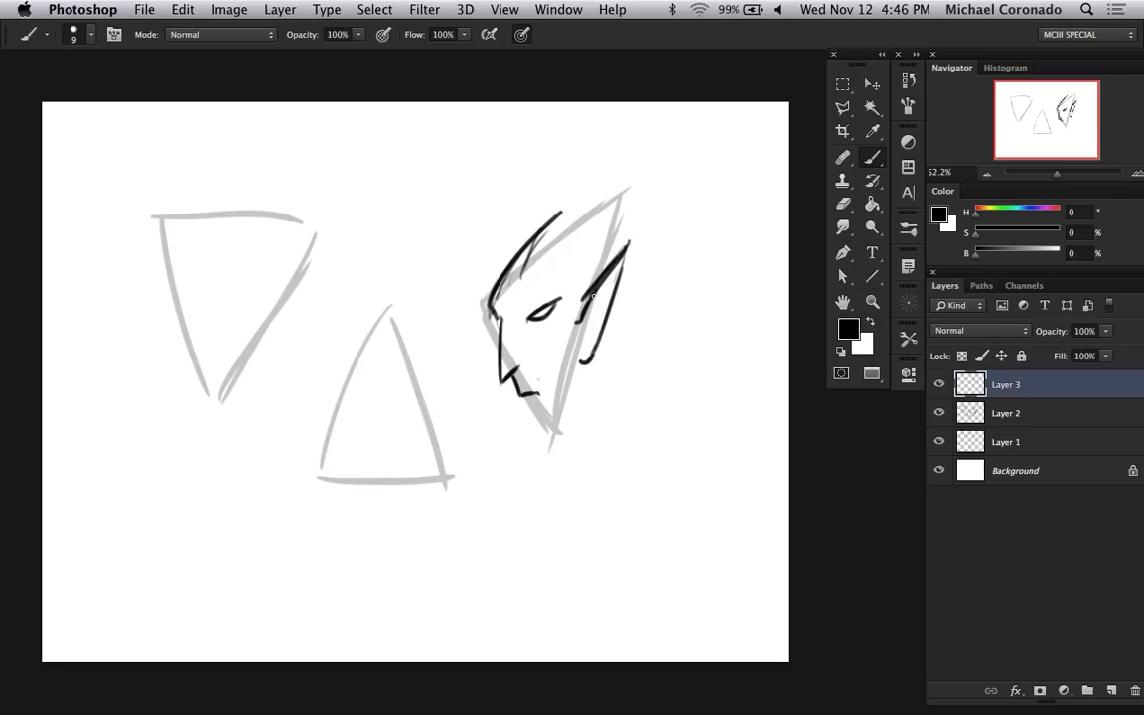
pyautogui.press('x')
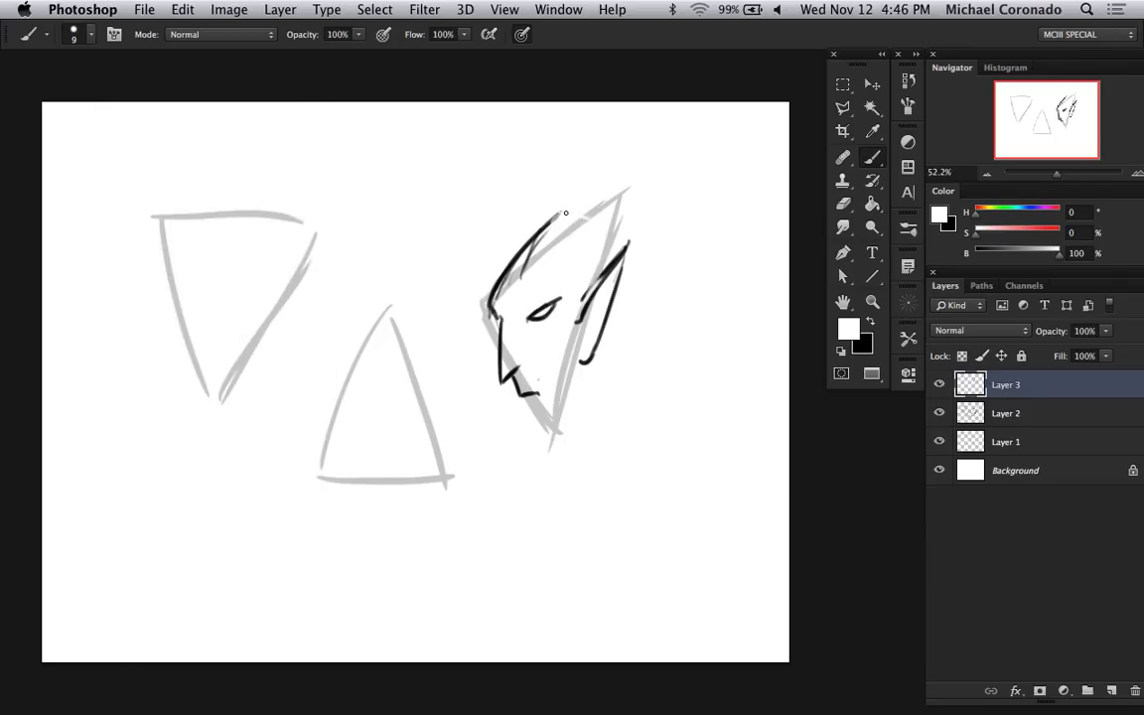
# - Draw the top of the right head and its pointed hairline running down to the sideburn in black
pyautogui.press('x')
pyautogui.moveTo(561, 212)
pyautogui.mouseDown()
pyautogui.moveTo(596, 223)
pyautogui.moveTo(607, 268)
pyautogui.mouseUp()
pyautogui.moveTo(536, 241); pyautogui.dragTo(522, 285)
pyautogui.moveTo(522, 284)
pyautogui.mouseDown()
pyautogui.moveTo(574, 287)
pyautogui.moveTo(572, 359)
pyautogui.mouseUp()
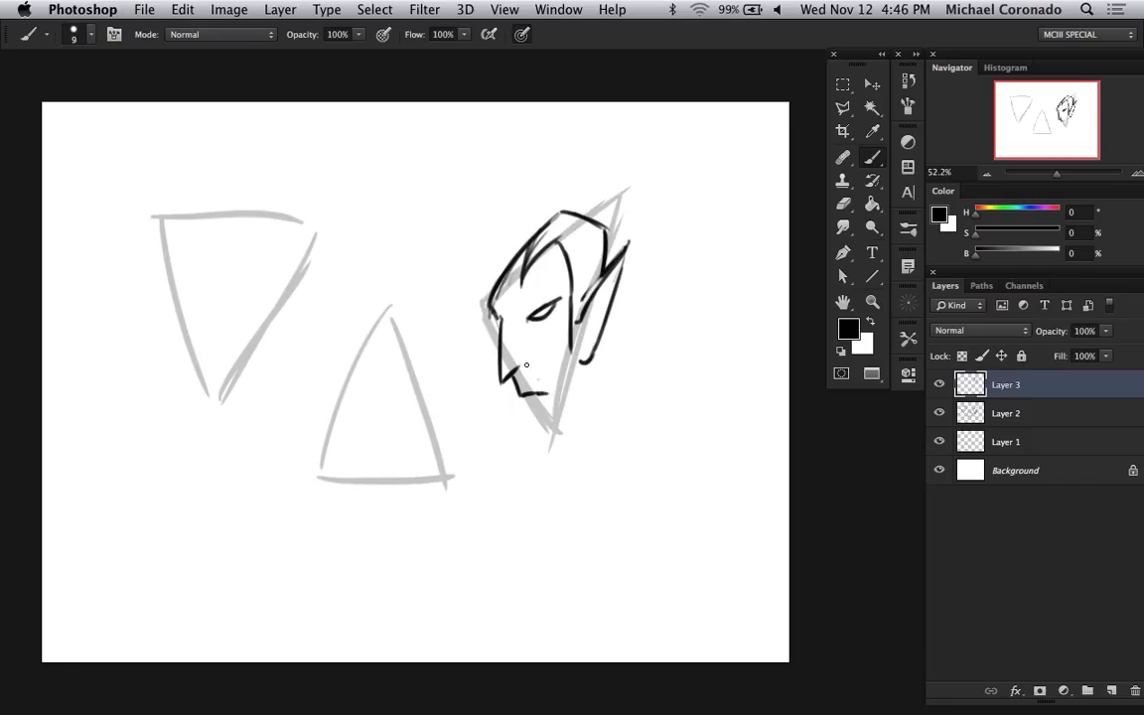
# - Draw the right head's chin and neck lines and darken its eye
pyautogui.moveTo(552, 429); pyautogui.dragTo(531, 402)
pyautogui.moveTo(583, 363); pyautogui.dragTo(573, 437)
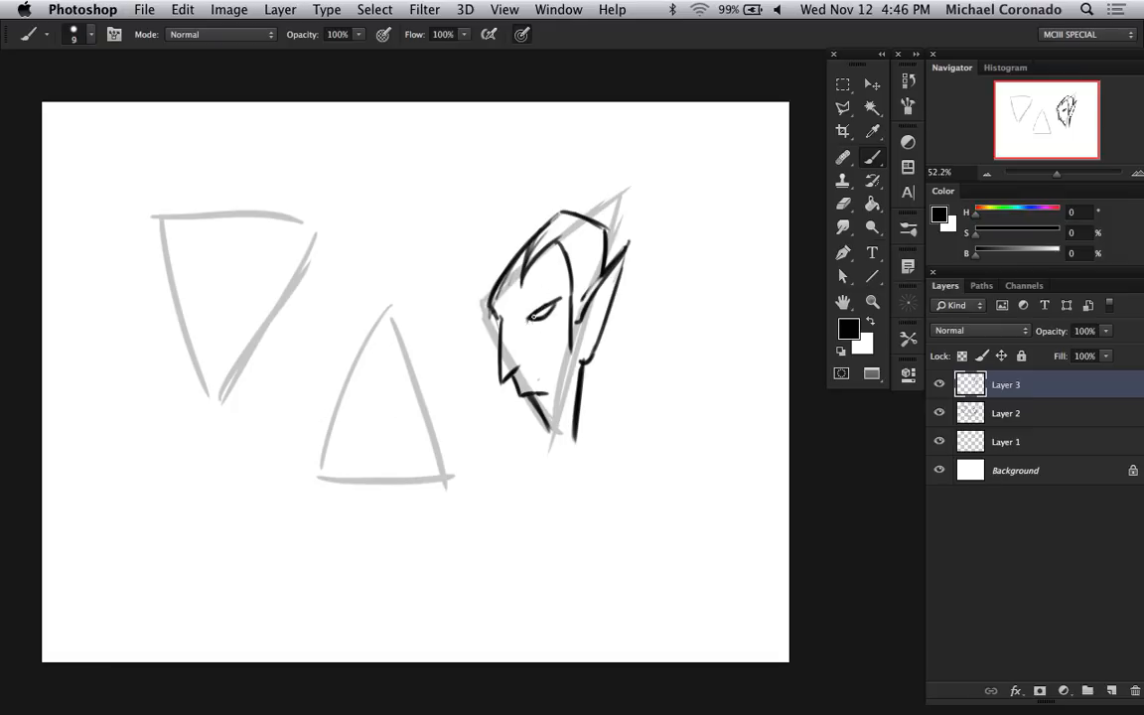
pyautogui.moveTo(523, 321); pyautogui.dragTo(547, 315)
# - Draw angry slanted eyes, an angular nose and two pointed ears over the middle upright triangle
pyautogui.moveTo(389, 408); pyautogui.dragTo(412, 397)
pyautogui.moveTo(392, 411)
pyautogui.mouseDown()
pyautogui.moveTo(414, 401)
pyautogui.moveTo(355, 414)
pyautogui.moveTo(369, 415)
pyautogui.moveTo(373, 447)
pyautogui.moveTo(396, 445)
pyautogui.mouseUp()
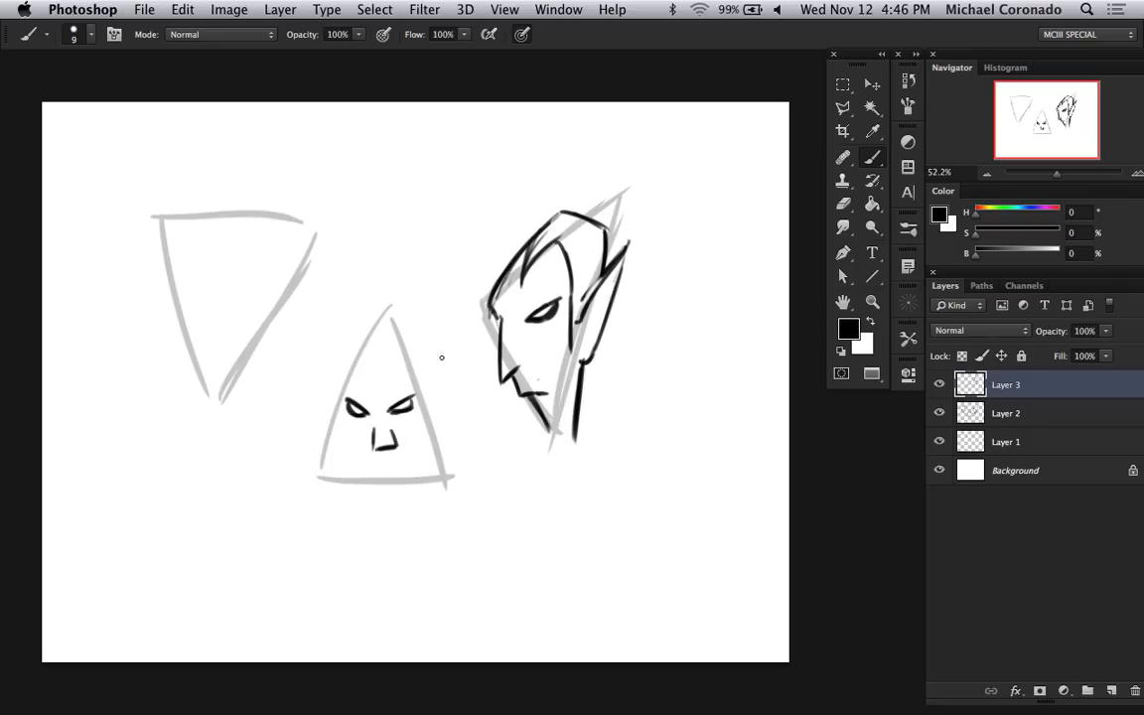
pyautogui.moveTo(421, 391)
pyautogui.mouseDown()
pyautogui.moveTo(450, 371)
pyautogui.moveTo(431, 416)
pyautogui.moveTo(436, 404)
pyautogui.moveTo(440, 434)
pyautogui.mouseUp()
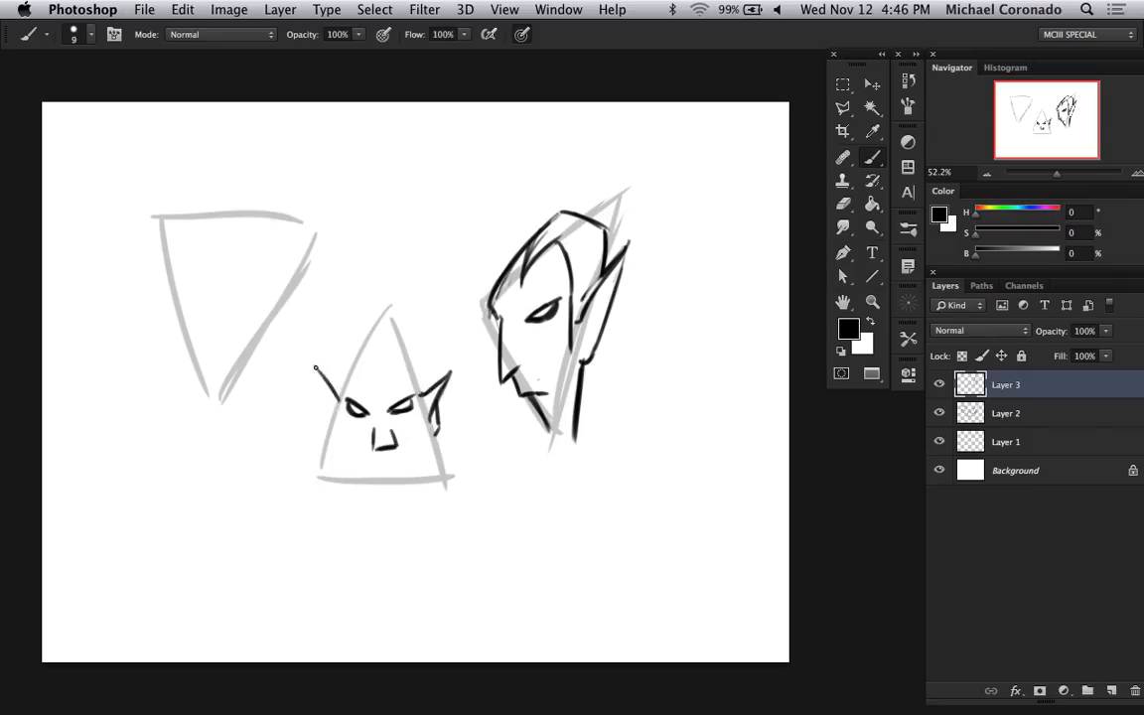
pyautogui.moveTo(314, 365); pyautogui.dragTo(331, 443)
# - Complete the middle head's second pointed ear, draw its widow's-peak hairline and fill the short hair above it in black
pyautogui.moveTo(321, 377)
pyautogui.mouseDown()
pyautogui.moveTo(342, 402)
pyautogui.moveTo(354, 365)
pyautogui.moveTo(370, 385)
pyautogui.moveTo(389, 362)
pyautogui.moveTo(385, 382)
pyautogui.moveTo(394, 355)
pyautogui.moveTo(421, 389)
pyautogui.mouseUp()
pyautogui.press('super+z')
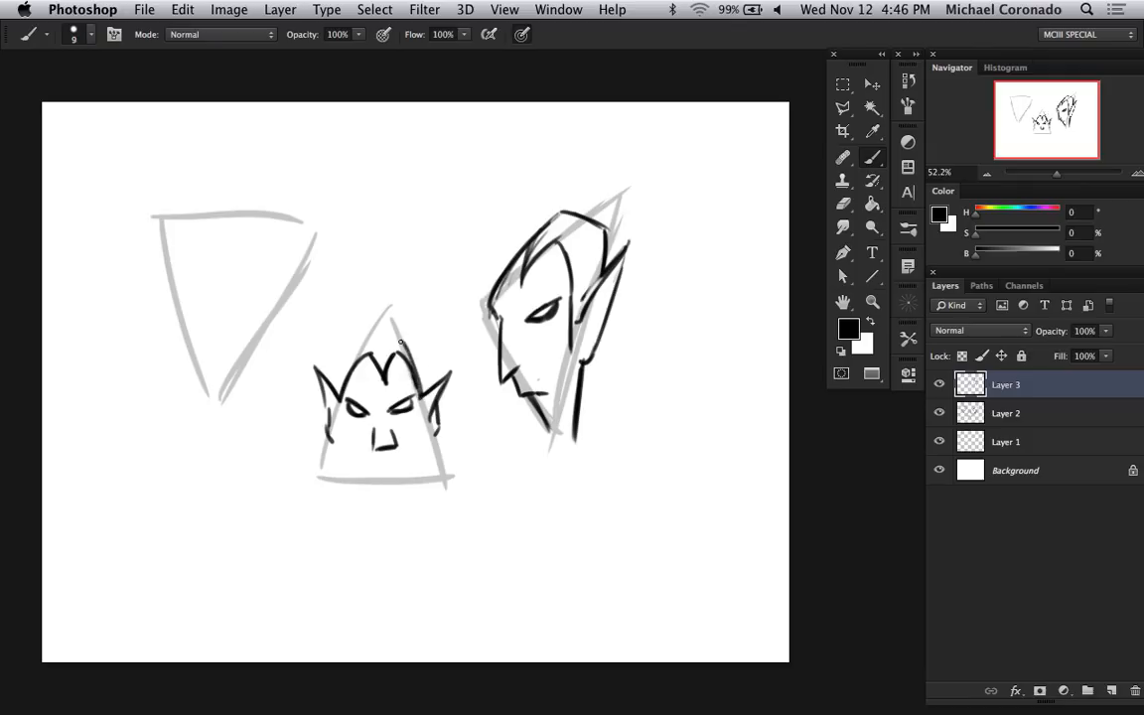
pyautogui.moveTo(344, 396); pyautogui.dragTo(352, 338)
pyautogui.moveTo(353, 339)
pyautogui.mouseDown()
pyautogui.moveTo(352, 360)
pyautogui.moveTo(402, 347)
pyautogui.mouseUp()
pyautogui.moveTo(402, 347)
pyautogui.mouseDown()
pyautogui.moveTo(357, 346)
pyautogui.moveTo(353, 368)
pyautogui.moveTo(365, 354)
pyautogui.moveTo(384, 368)
pyautogui.moveTo(369, 358)
pyautogui.moveTo(406, 346)
pyautogui.moveTo(414, 383)
pyautogui.mouseUp()
# - Draw the middle head's straight mouth, square jaw and flat chin, and thicken the sides of its hair
pyautogui.moveTo(370, 466); pyautogui.dragTo(413, 465)
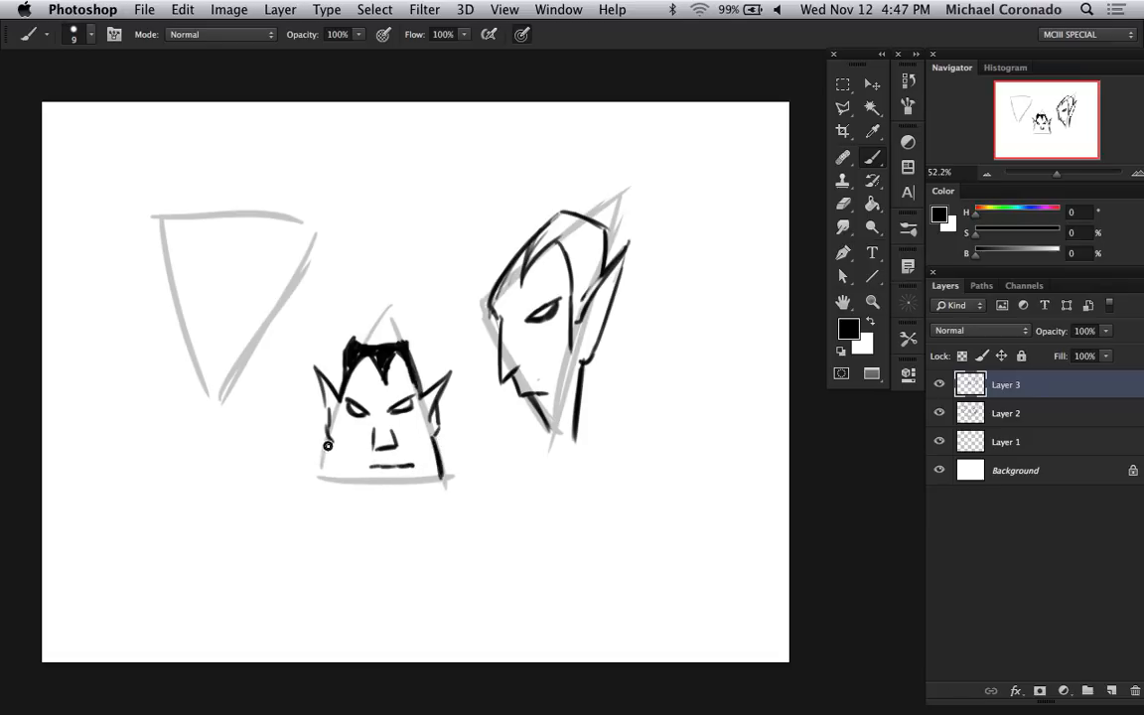
pyautogui.moveTo(328, 446)
pyautogui.mouseDown()
pyautogui.moveTo(332, 488)
pyautogui.moveTo(432, 483)
pyautogui.mouseUp()
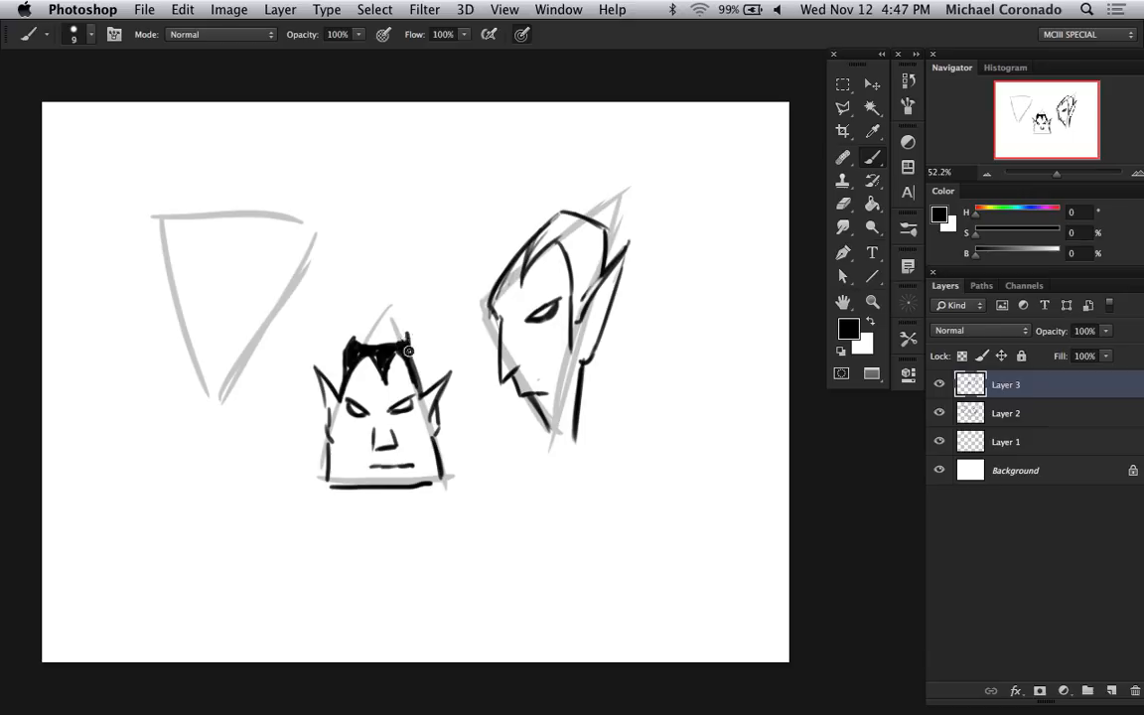
pyautogui.moveTo(408, 335); pyautogui.dragTo(416, 380)
pyautogui.moveTo(341, 359); pyautogui.dragTo(347, 376)
# - Draw a long nose profile, a glaring eye, a pointed ear and a flat head top over the left inverted triangle
pyautogui.moveTo(164, 227)
pyautogui.mouseDown()
pyautogui.moveTo(154, 331)
pyautogui.moveTo(163, 225)
pyautogui.moveTo(182, 309)
pyautogui.mouseUp()
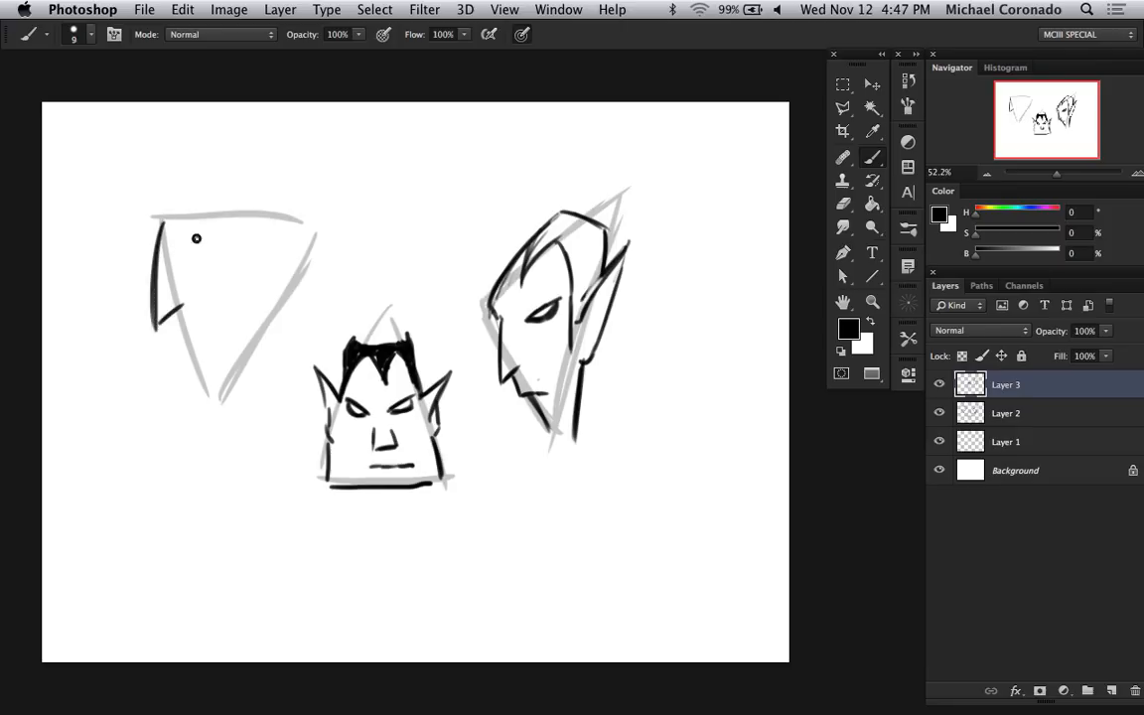
pyautogui.moveTo(196, 238)
pyautogui.mouseDown()
pyautogui.moveTo(242, 240)
pyautogui.moveTo(228, 252)
pyautogui.moveTo(242, 240)
pyautogui.moveTo(208, 248)
pyautogui.moveTo(230, 254)
pyautogui.moveTo(209, 251)
pyautogui.moveTo(290, 243)
pyautogui.moveTo(280, 241)
pyautogui.moveTo(321, 221)
pyautogui.mouseUp()
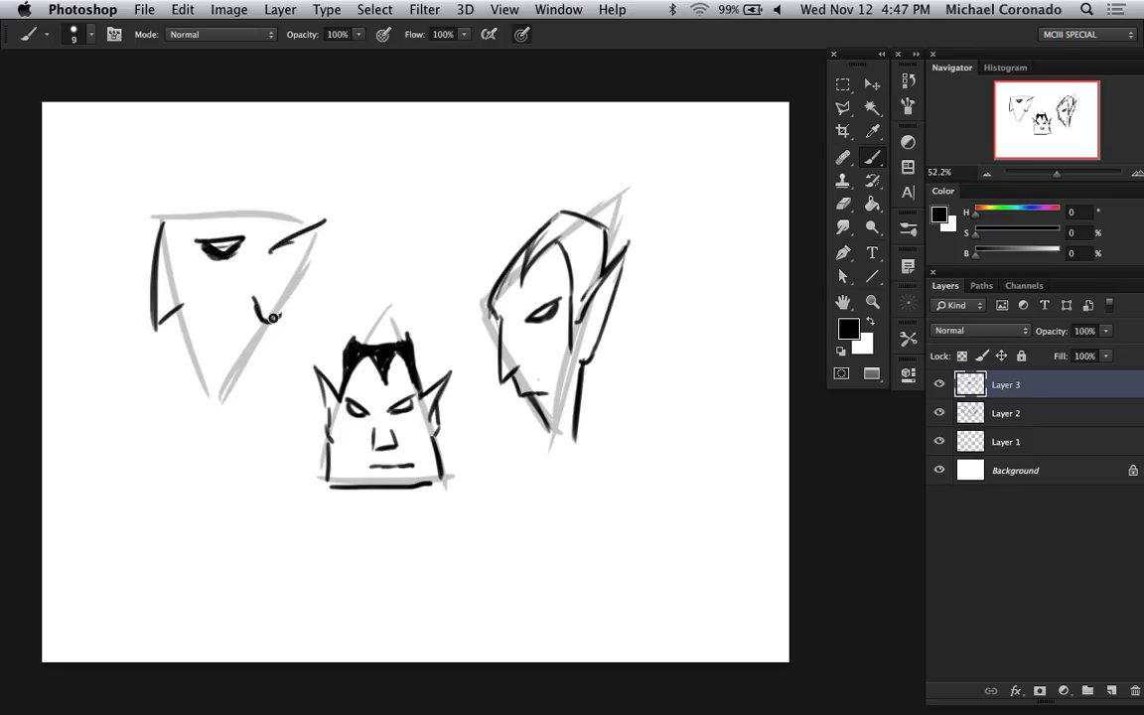
pyautogui.moveTo(254, 299)
pyautogui.mouseDown()
pyautogui.moveTo(286, 294)
pyautogui.moveTo(323, 235)
pyautogui.mouseUp()
pyautogui.moveTo(294, 283); pyautogui.dragTo(335, 207)
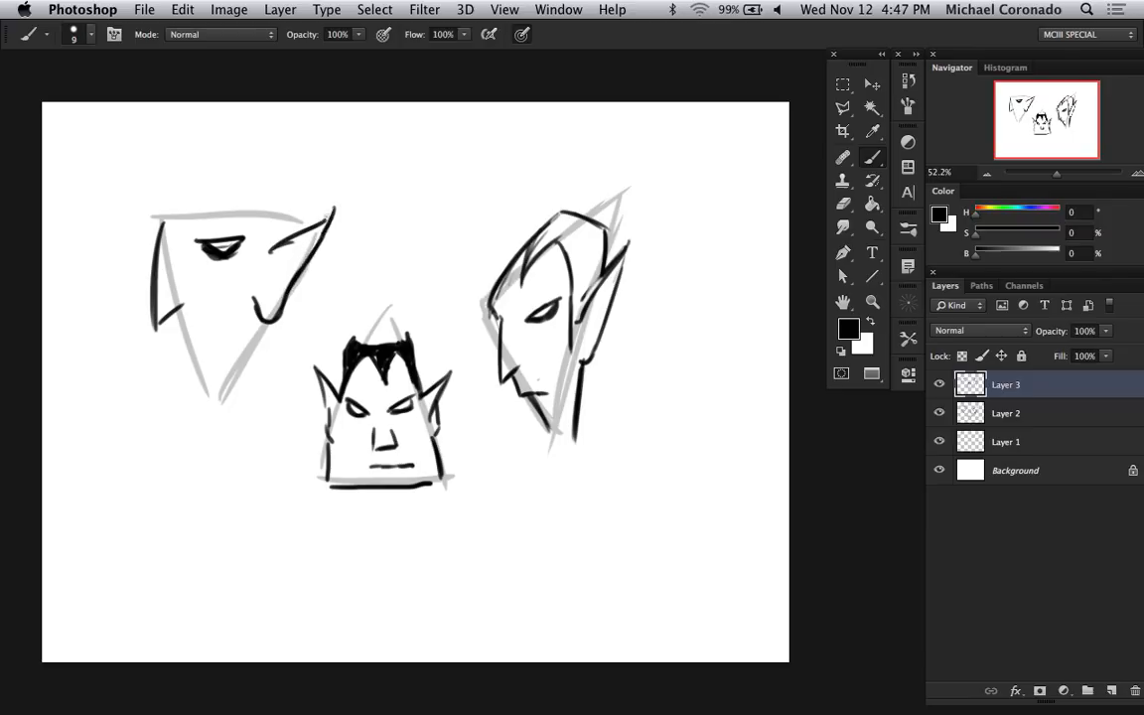
pyautogui.moveTo(167, 225)
pyautogui.mouseDown()
pyautogui.moveTo(163, 211)
pyautogui.moveTo(290, 214)
pyautogui.mouseUp()
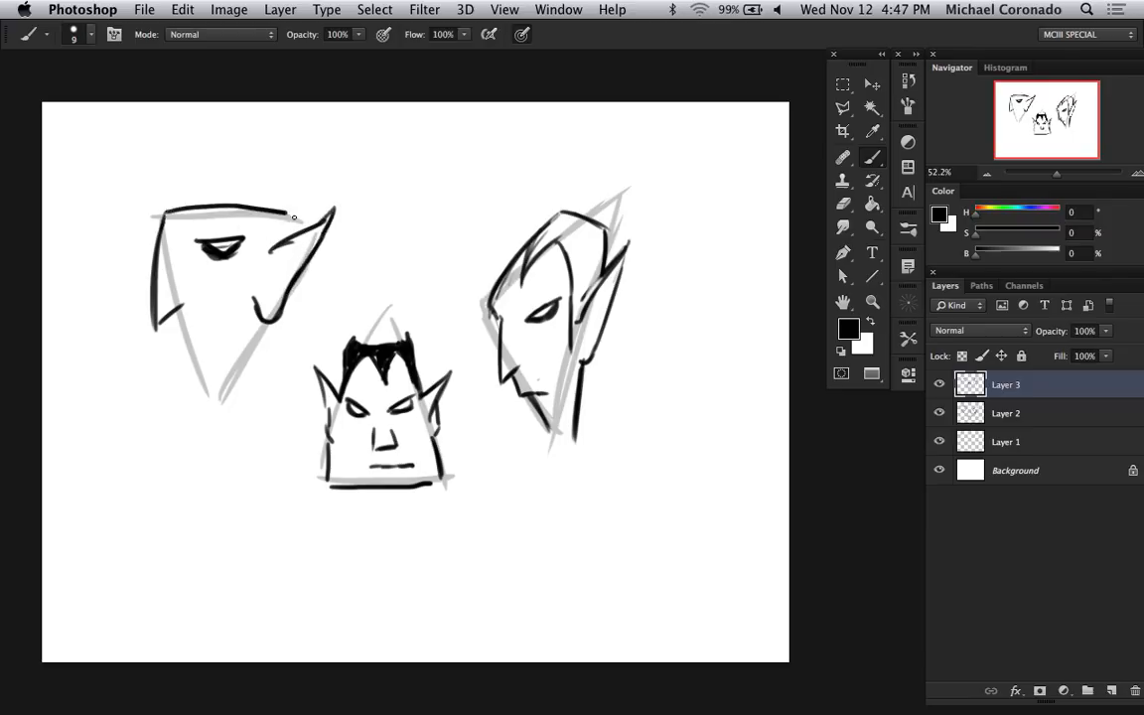
# - Draw the left head's fanged mouth and jaw, ending in a pointed beard filled with black
pyautogui.moveTo(174, 317)
pyautogui.mouseDown()
pyautogui.moveTo(207, 348)
pyautogui.moveTo(220, 332)
pyautogui.moveTo(200, 336)
pyautogui.moveTo(229, 342)
pyautogui.moveTo(197, 347)
pyautogui.moveTo(208, 394)
pyautogui.mouseUp()
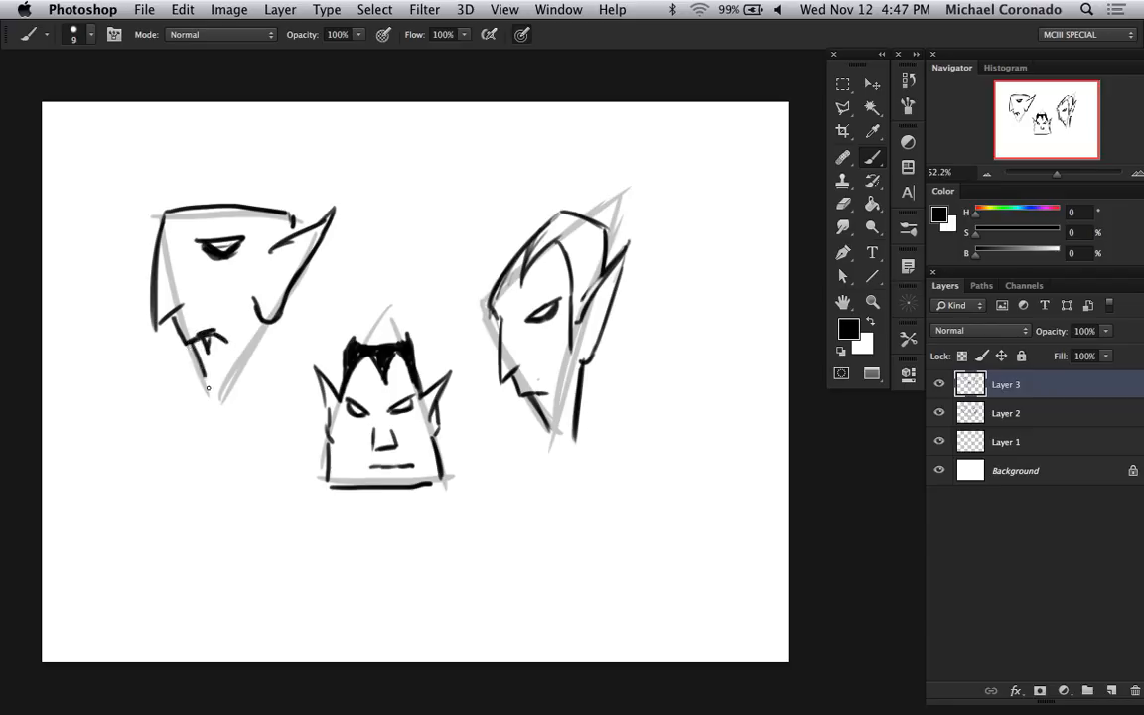
pyautogui.moveTo(266, 325)
pyautogui.mouseDown()
pyautogui.moveTo(253, 392)
pyautogui.moveTo(276, 368)
pyautogui.mouseUp()
pyautogui.moveTo(234, 419); pyautogui.dragTo(266, 368)
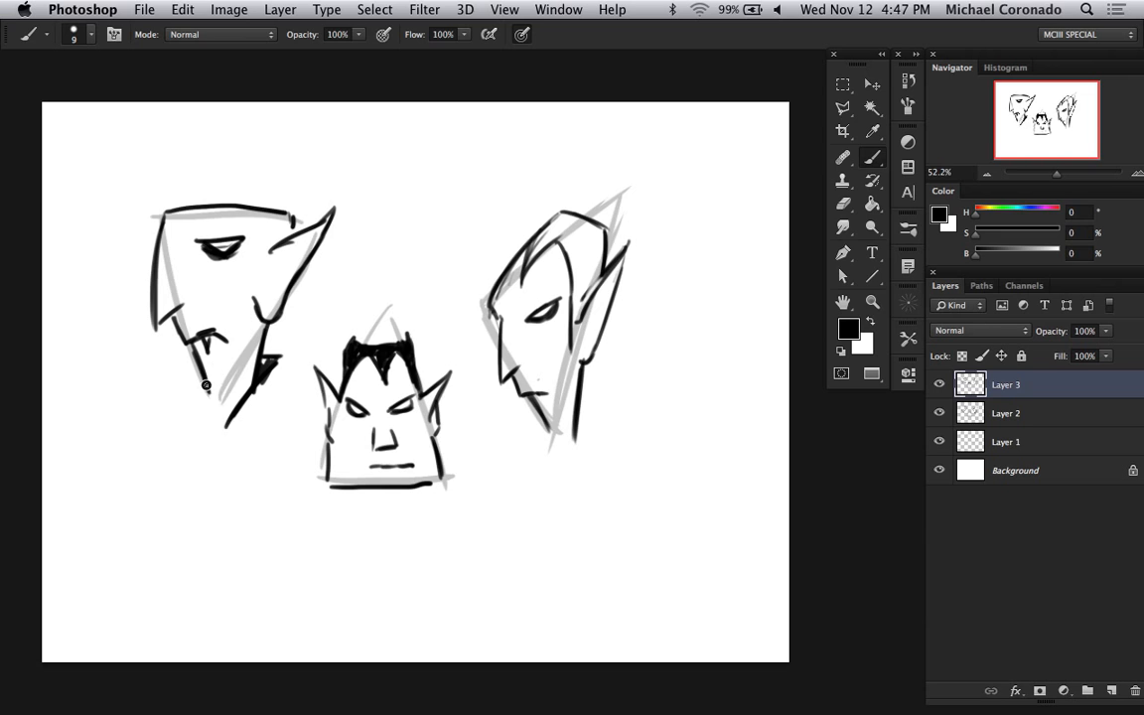
pyautogui.moveTo(184, 342); pyautogui.dragTo(218, 426)
pyautogui.moveTo(191, 379); pyautogui.dragTo(219, 439)
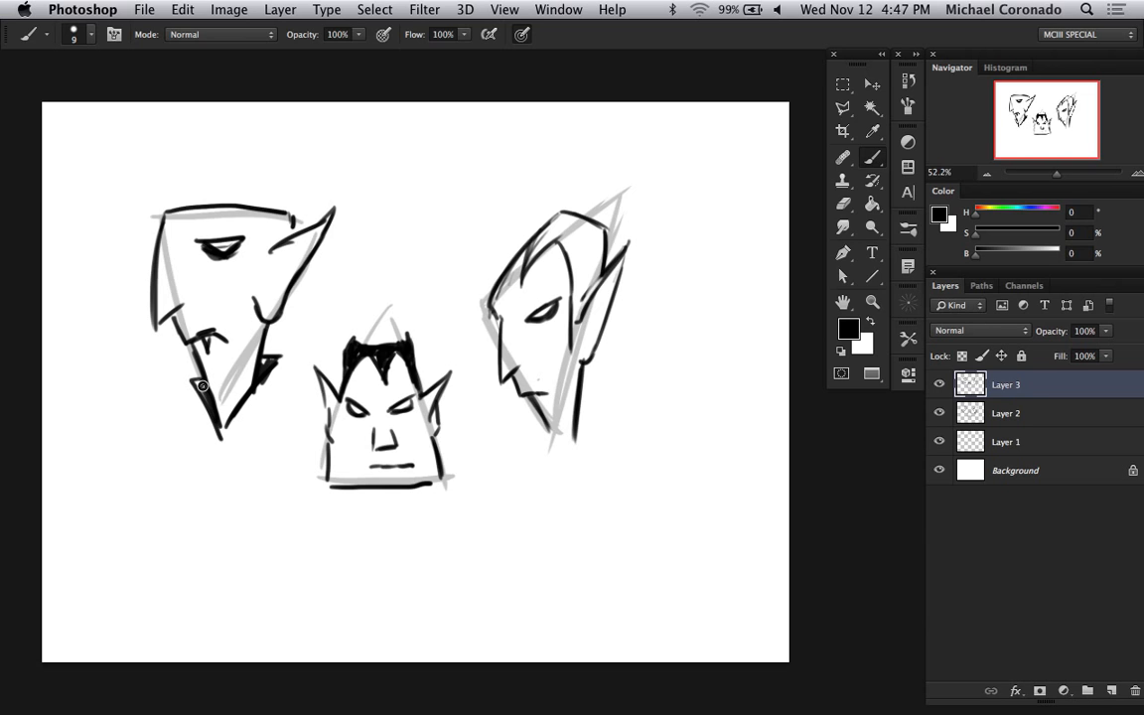
pyautogui.moveTo(196, 376)
pyautogui.mouseDown()
pyautogui.moveTo(214, 417)
pyautogui.moveTo(268, 364)
pyautogui.moveTo(248, 405)
pyautogui.moveTo(258, 374)
pyautogui.mouseUp()
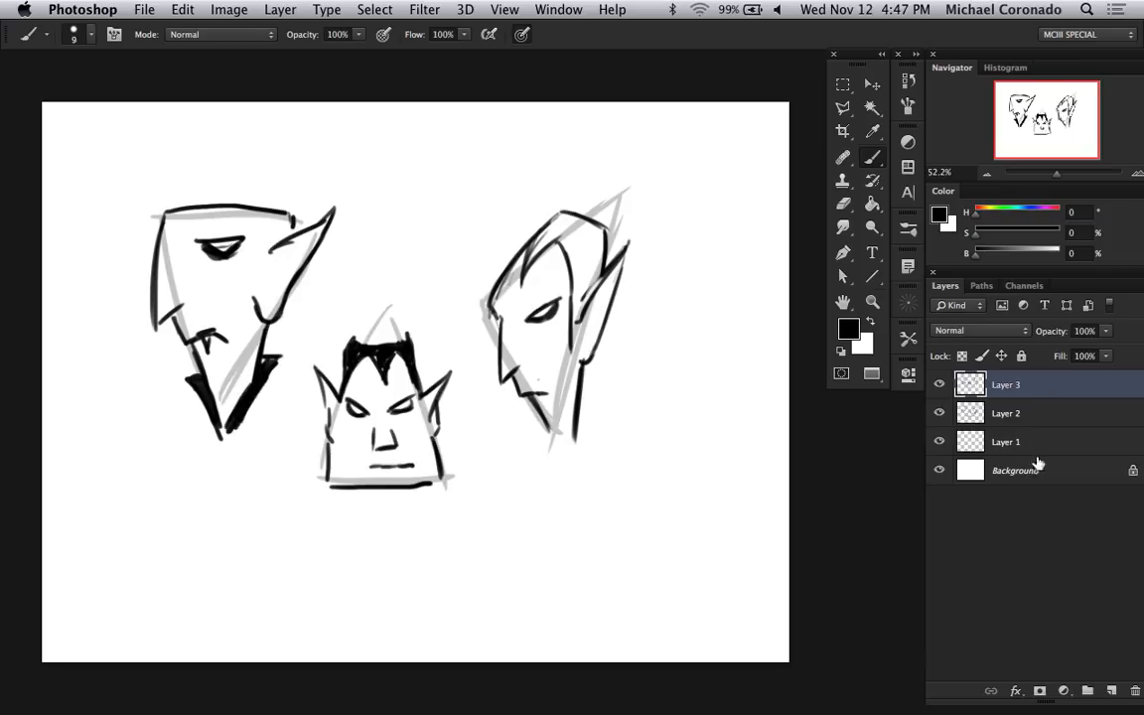
# - Hide Layer 2 with the triangles, and scale the heads on Layer 3 to about 64% in the canvas's upper left corner
pyautogui.click(939, 412)
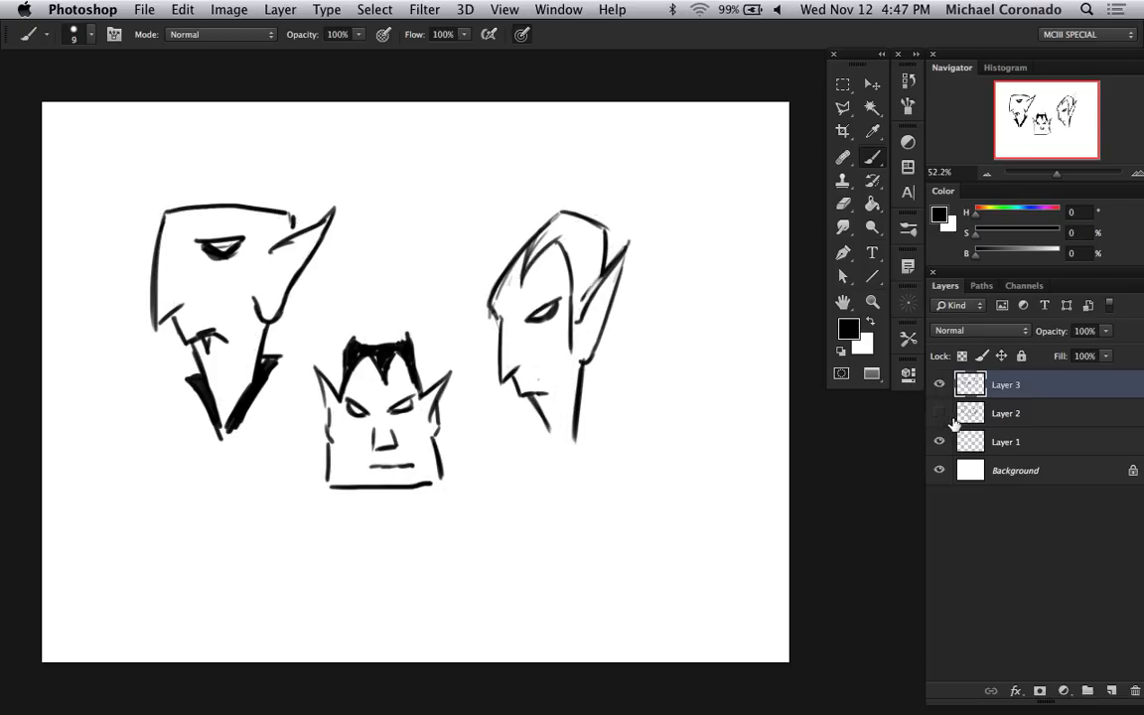
pyautogui.click(1034, 441)
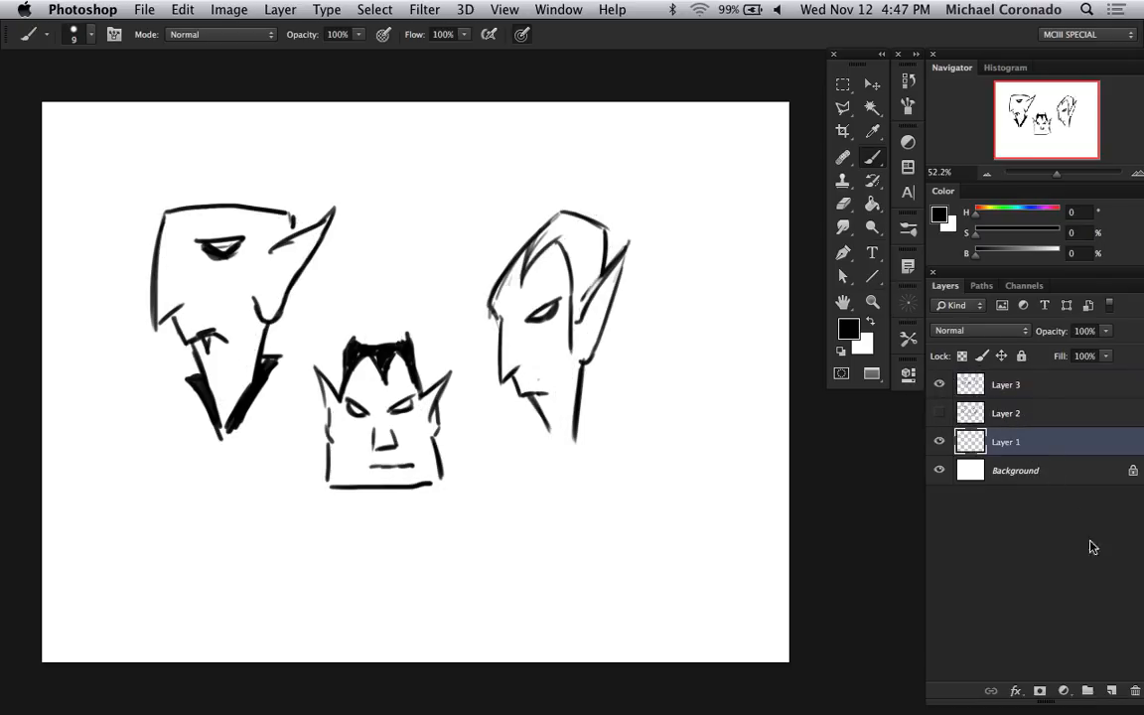
pyautogui.click(1008, 388)
pyautogui.press('super+t')
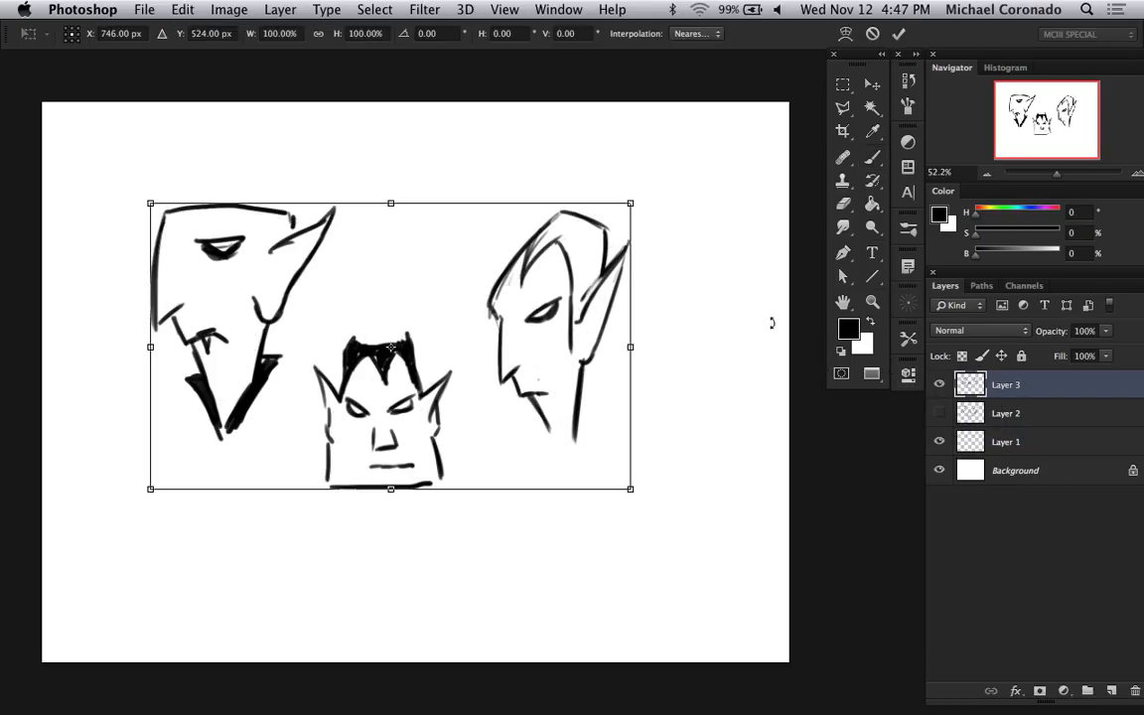
pyautogui.moveTo(632, 210); pyautogui.dragTo(473, 301)
pyautogui.moveTo(402, 316); pyautogui.dragTo(371, 174)
pyautogui.moveTo(406, 311); pyautogui.dragTo(389, 305)
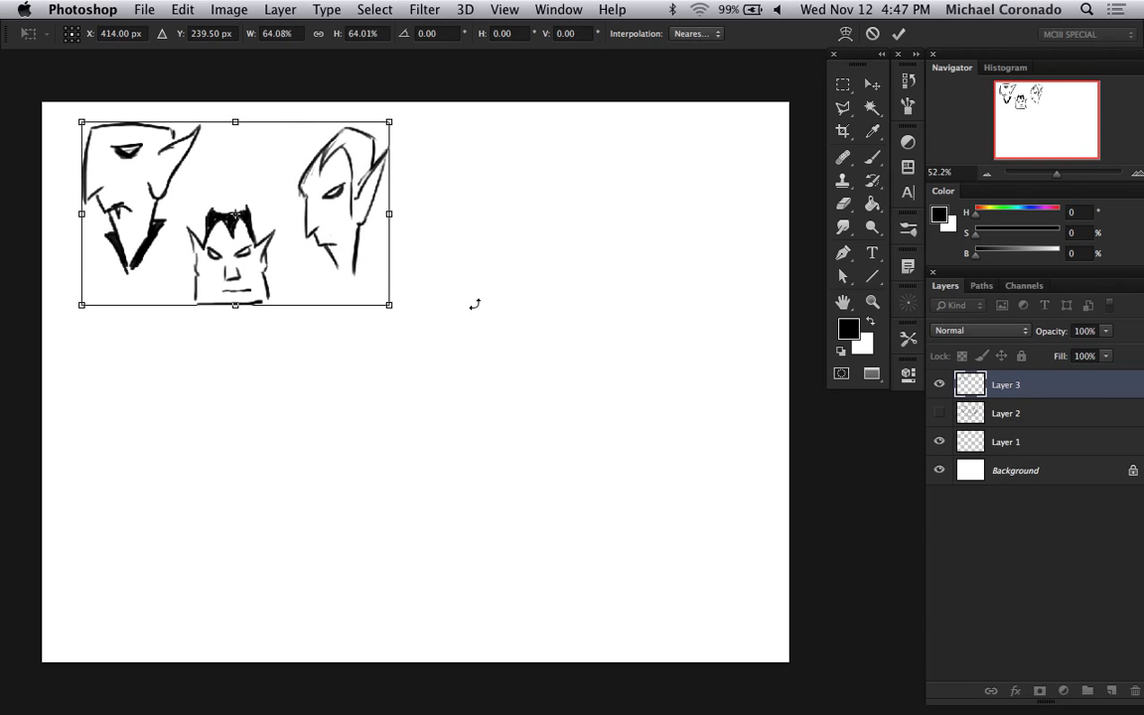
pyautogui.press('Return')
pyautogui.press('b')
# - Hide Layer 3 and sketch a large curved skull and face outline with a round eye on Layer 1
pyautogui.click(1025, 442)
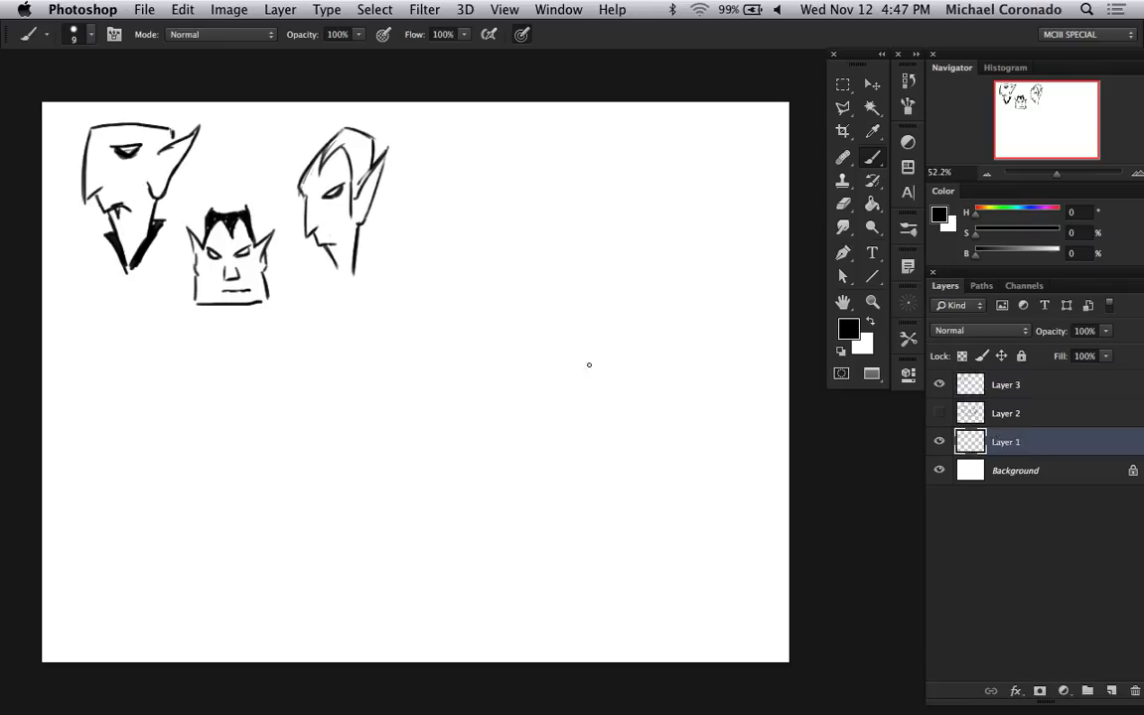
pyautogui.click(939, 384)
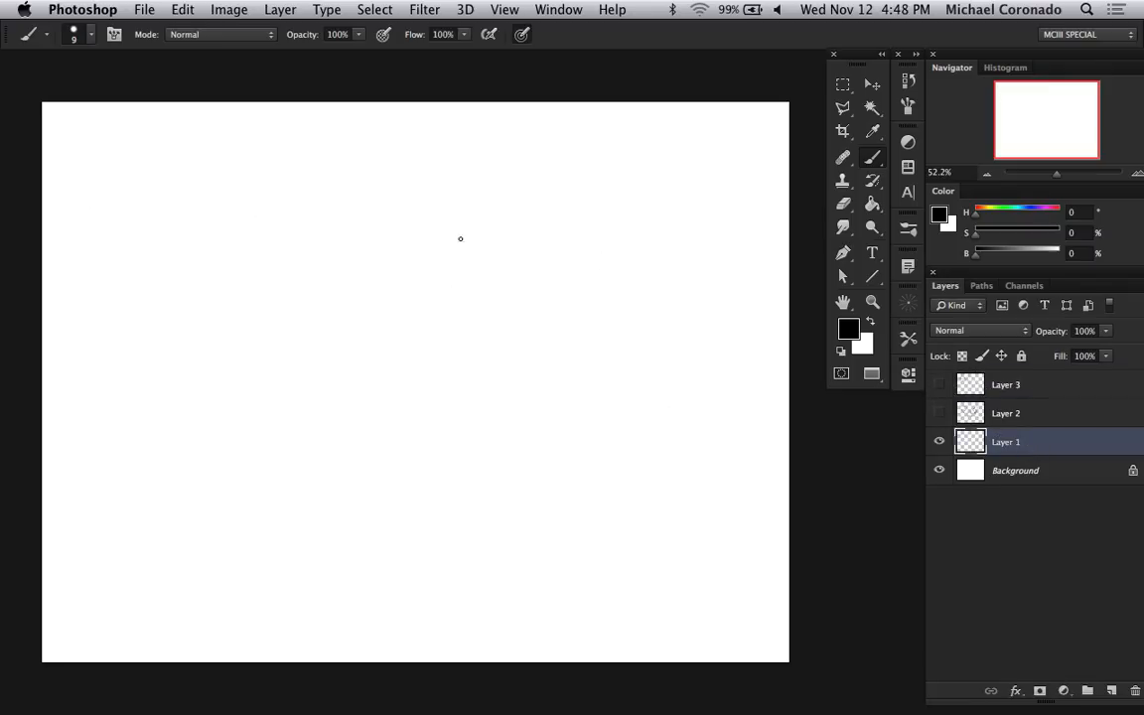
pyautogui.moveTo(412, 301); pyautogui.dragTo(534, 199)
pyautogui.moveTo(413, 304)
pyautogui.mouseDown()
pyautogui.moveTo(451, 230)
pyautogui.moveTo(408, 272)
pyautogui.moveTo(471, 216)
pyautogui.mouseUp()
pyautogui.moveTo(402, 298)
pyautogui.mouseDown()
pyautogui.moveTo(485, 212)
pyautogui.moveTo(416, 343)
pyautogui.mouseUp()
pyautogui.moveTo(402, 289); pyautogui.dragTo(434, 409)
pyautogui.moveTo(414, 358)
pyautogui.mouseDown()
pyautogui.moveTo(480, 215)
pyautogui.moveTo(561, 187)
pyautogui.mouseUp()
pyautogui.moveTo(489, 213)
pyautogui.mouseDown()
pyautogui.moveTo(606, 227)
pyautogui.moveTo(414, 328)
pyautogui.moveTo(441, 399)
pyautogui.mouseUp()
pyautogui.moveTo(412, 339); pyautogui.dragTo(452, 435)
pyautogui.moveTo(464, 437); pyautogui.dragTo(475, 441)
pyautogui.moveTo(462, 384)
pyautogui.mouseDown()
pyautogui.moveTo(476, 298)
pyautogui.moveTo(474, 318)
pyautogui.moveTo(486, 309)
pyautogui.moveTo(469, 323)
pyautogui.moveTo(500, 325)
pyautogui.mouseUp()
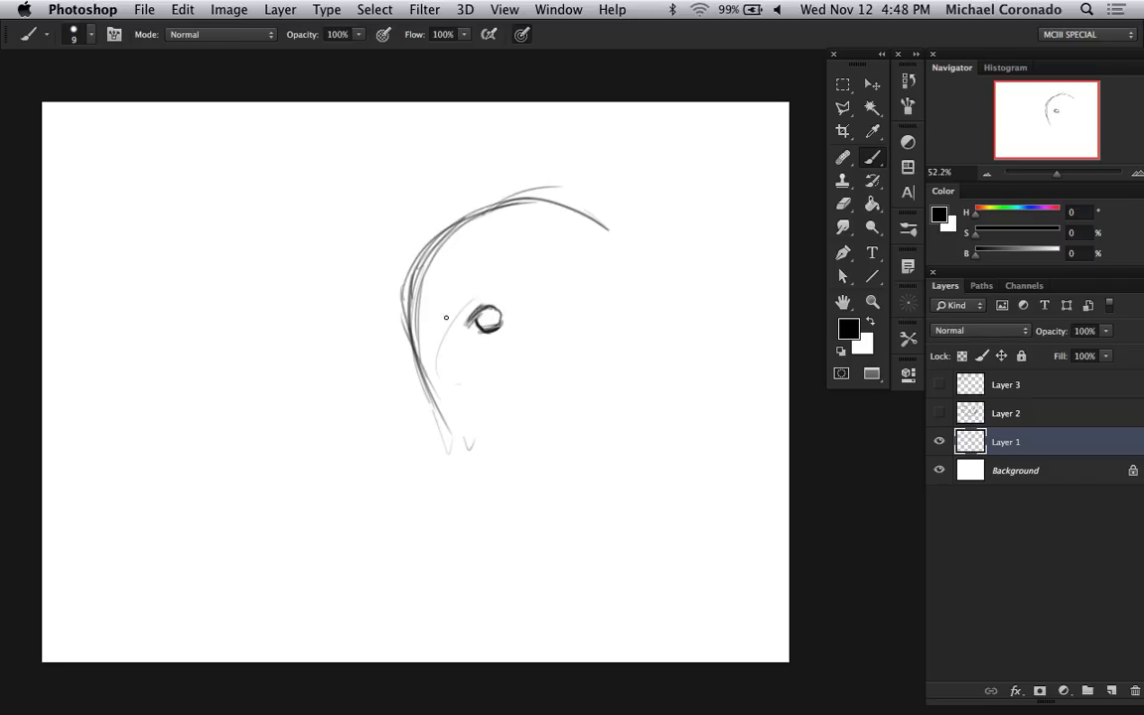
# - Sketch brow and nose strokes along the face outline and darken the ring around the eye
pyautogui.moveTo(405, 318); pyautogui.dragTo(422, 327)
pyautogui.moveTo(410, 280)
pyautogui.mouseDown()
pyautogui.moveTo(401, 311)
pyautogui.moveTo(438, 349)
pyautogui.moveTo(440, 388)
pyautogui.moveTo(429, 374)
pyautogui.mouseUp()
pyautogui.moveTo(427, 341); pyautogui.dragTo(473, 382)
pyautogui.moveTo(470, 323); pyautogui.dragTo(498, 312)
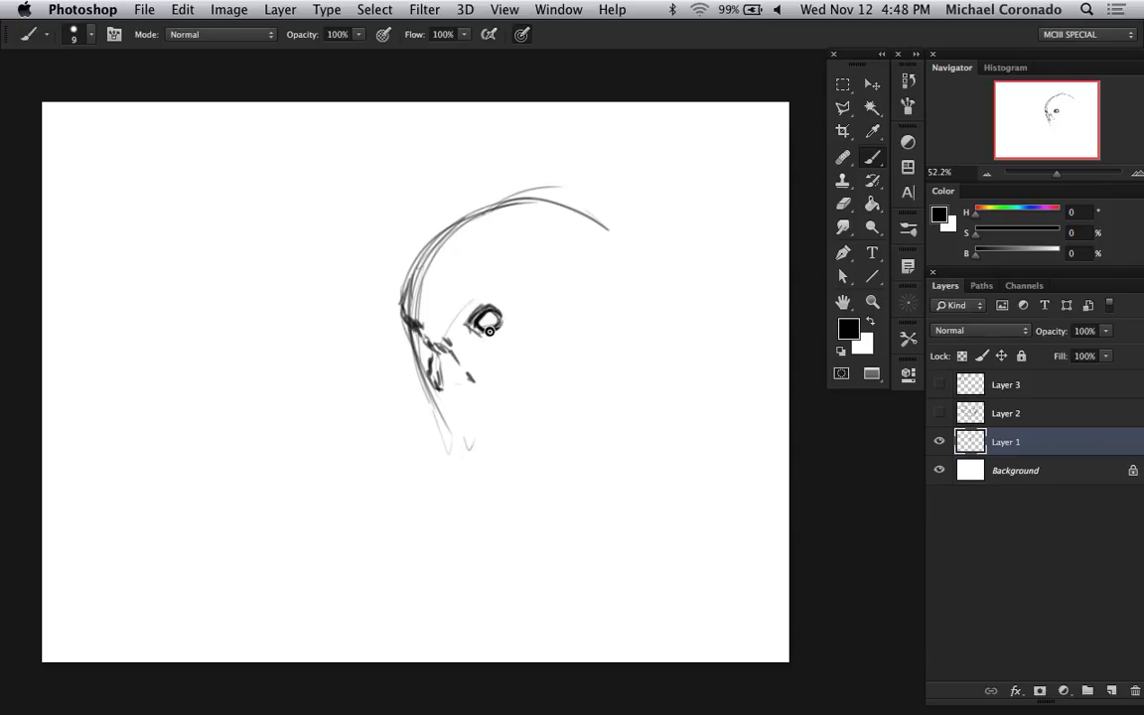
# - Clean the inside of the eye with white and fill out the nose and mouth area with dark strokes
pyautogui.press('x')
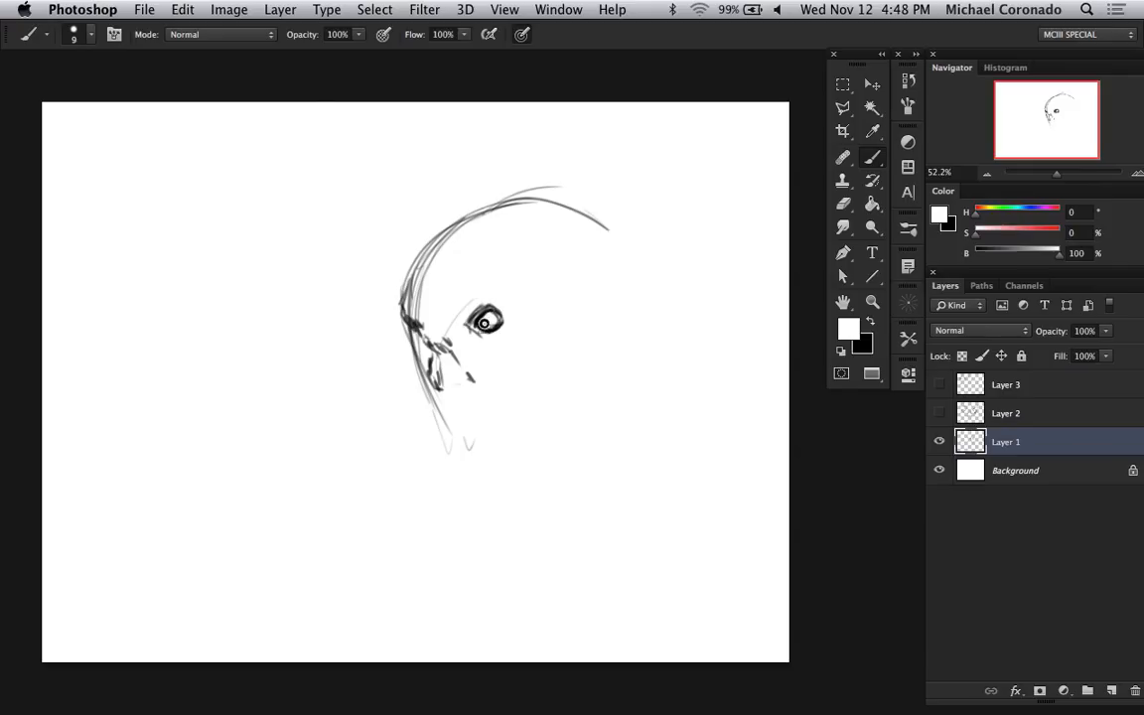
pyautogui.moveTo(479, 323); pyautogui.dragTo(487, 317)
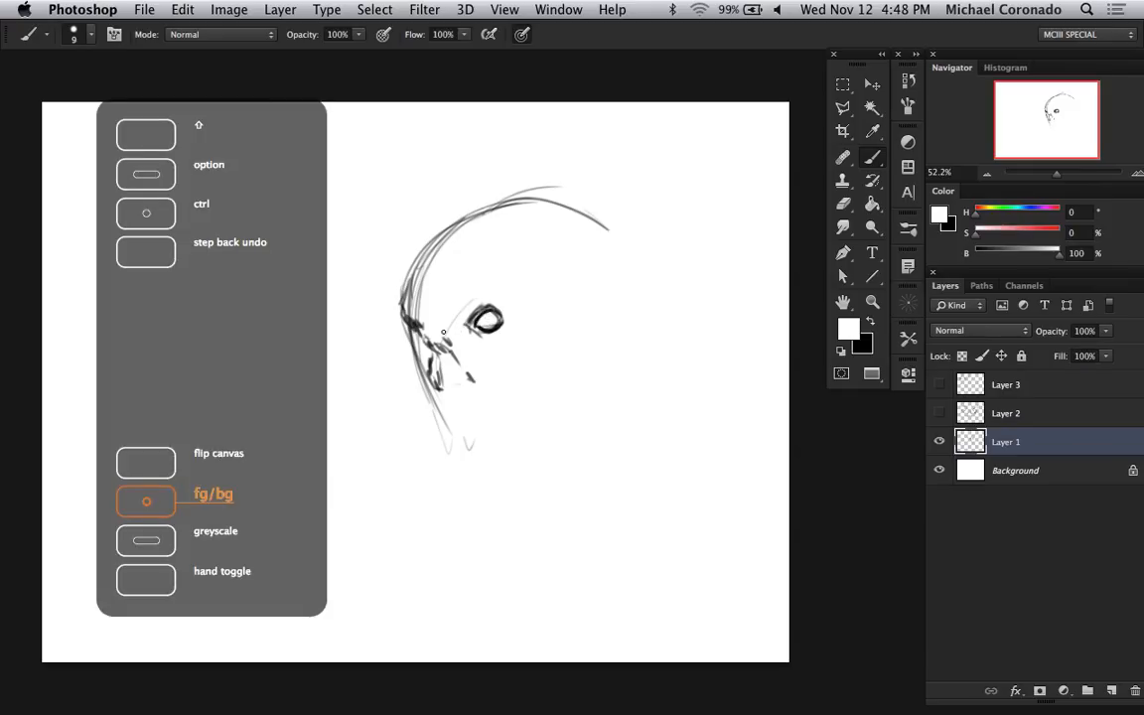
pyautogui.press('x')
pyautogui.press('x')
pyautogui.press('x')
pyautogui.press('x')
pyautogui.press('x')
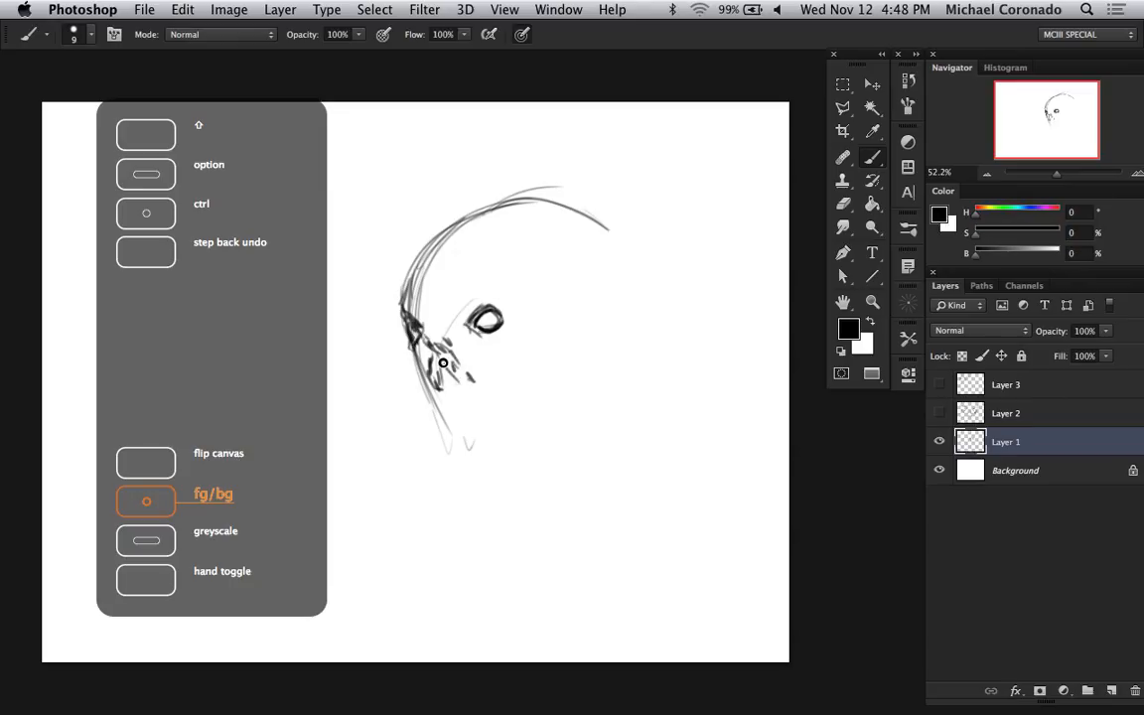
pyautogui.moveTo(429, 333)
pyautogui.mouseDown()
pyautogui.moveTo(480, 382)
pyautogui.moveTo(425, 382)
pyautogui.moveTo(449, 397)
pyautogui.moveTo(487, 376)
pyautogui.mouseUp()
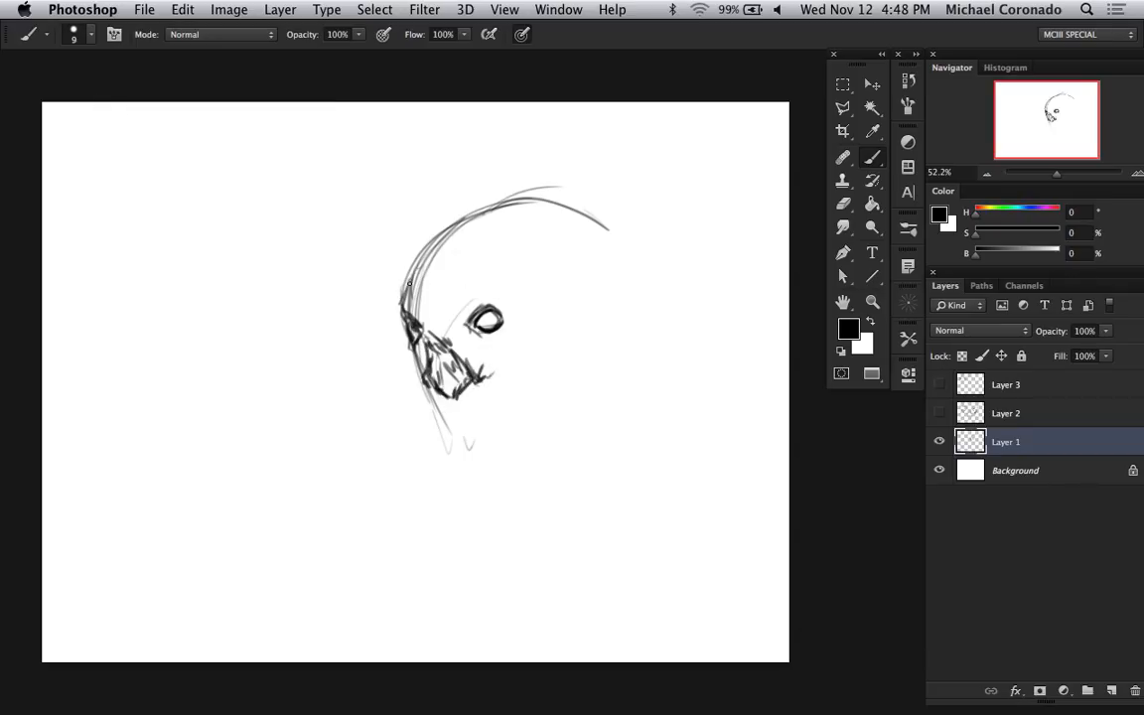
# - Thicken the upper skull curve with dark strokes and clear the face features below it
pyautogui.moveTo(404, 306)
pyautogui.mouseDown()
pyautogui.moveTo(414, 257)
pyautogui.moveTo(464, 204)
pyautogui.mouseUp()
pyautogui.moveTo(420, 260)
pyautogui.mouseDown()
pyautogui.moveTo(502, 196)
pyautogui.moveTo(539, 195)
pyautogui.mouseUp()
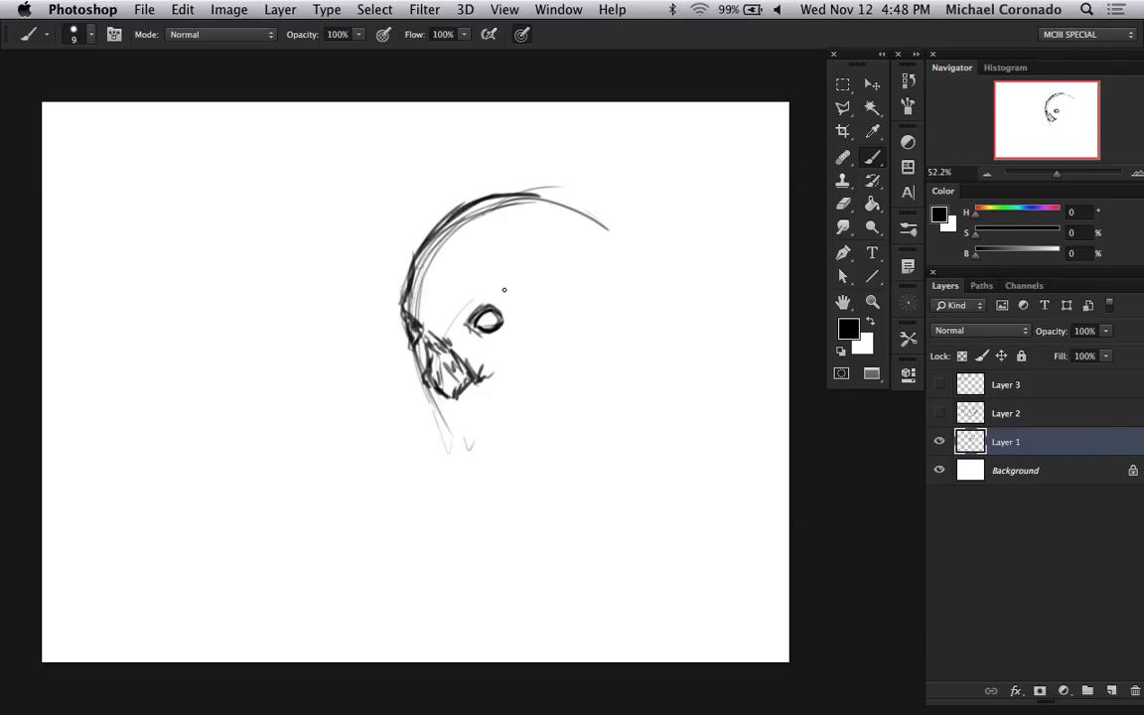
pyautogui.moveTo(442, 399)
pyautogui.mouseDown()
pyautogui.moveTo(501, 409)
pyautogui.moveTo(451, 411)
pyautogui.moveTo(485, 410)
pyautogui.moveTo(513, 393)
pyautogui.moveTo(511, 360)
pyautogui.moveTo(531, 366)
pyautogui.mouseUp()
pyautogui.moveTo(477, 413)
pyautogui.mouseDown()
pyautogui.moveTo(498, 415)
pyautogui.moveTo(464, 427)
pyautogui.moveTo(496, 383)
pyautogui.moveTo(454, 409)
pyautogui.moveTo(508, 303)
pyautogui.moveTo(388, 339)
pyautogui.moveTo(467, 421)
pyautogui.moveTo(498, 528)
pyautogui.mouseUp()
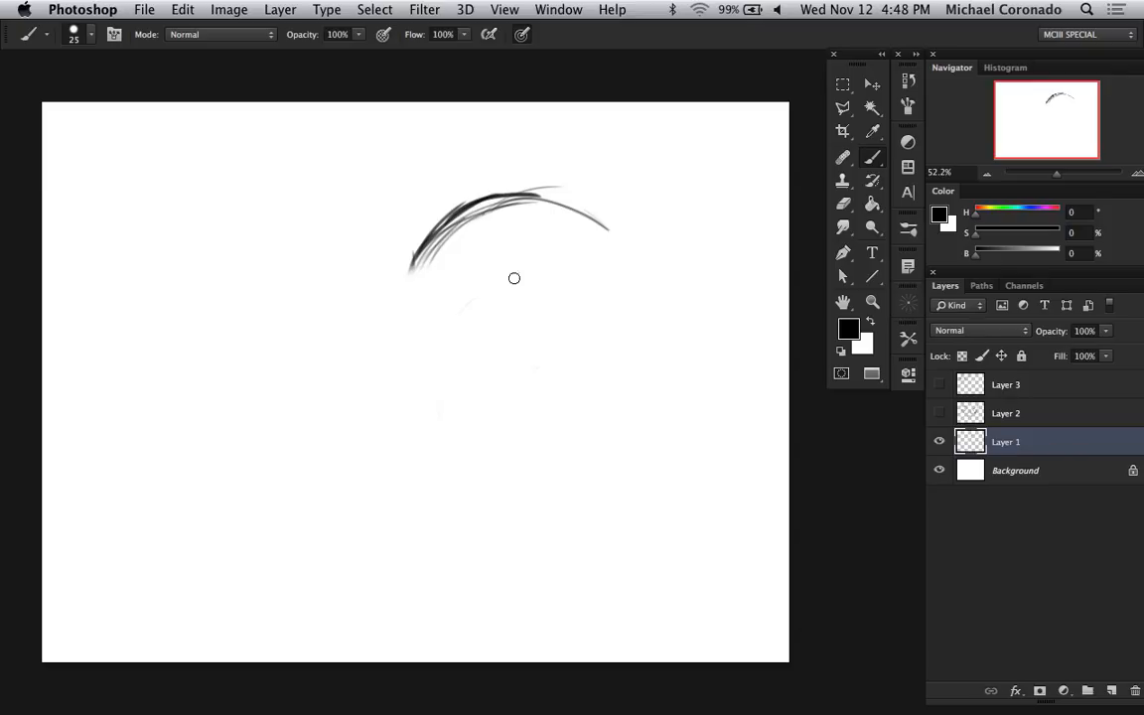
# - Reduce the brush size to 9, redraw the curve from the forehead down the face and sketch a new eye
pyautogui.press('[')
pyautogui.press('[')
pyautogui.press('[')
pyautogui.moveTo(409, 295)
pyautogui.mouseDown()
pyautogui.moveTo(431, 394)
pyautogui.moveTo(414, 383)
pyautogui.moveTo(416, 283)
pyautogui.mouseUp()
pyautogui.moveTo(424, 230); pyautogui.dragTo(435, 380)
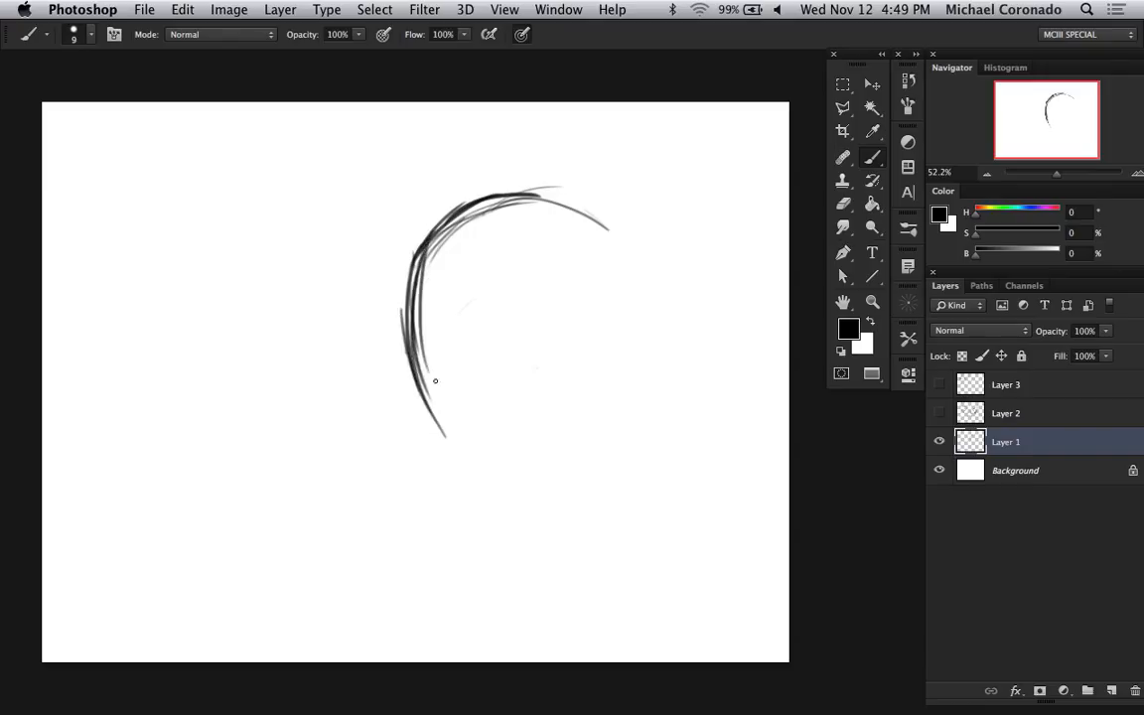
pyautogui.moveTo(467, 307)
pyautogui.mouseDown()
pyautogui.moveTo(494, 294)
pyautogui.moveTo(458, 319)
pyautogui.moveTo(490, 303)
pyautogui.moveTo(465, 308)
pyautogui.moveTo(478, 297)
pyautogui.moveTo(463, 308)
pyautogui.moveTo(485, 309)
pyautogui.mouseUp()
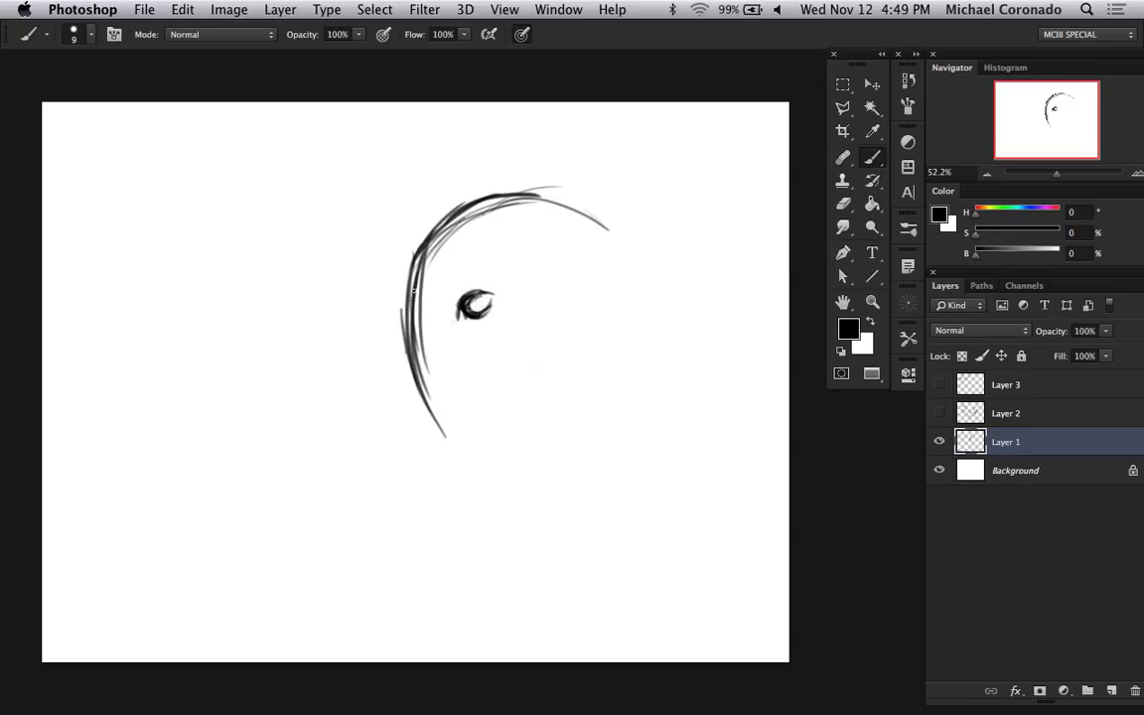
# - Draw the brow, nose and wide open mouth with fangs along the face curve, and close the eye's outline
pyautogui.moveTo(414, 292); pyautogui.dragTo(402, 302)
pyautogui.moveTo(410, 314)
pyautogui.mouseDown()
pyautogui.moveTo(434, 342)
pyautogui.moveTo(435, 356)
pyautogui.moveTo(433, 338)
pyautogui.moveTo(412, 348)
pyautogui.moveTo(416, 358)
pyautogui.moveTo(441, 374)
pyautogui.moveTo(459, 366)
pyautogui.moveTo(433, 385)
pyautogui.moveTo(465, 362)
pyautogui.moveTo(486, 381)
pyautogui.moveTo(485, 450)
pyautogui.moveTo(449, 429)
pyautogui.moveTo(446, 417)
pyautogui.moveTo(454, 439)
pyautogui.moveTo(470, 413)
pyautogui.mouseUp()
pyautogui.moveTo(470, 413)
pyautogui.mouseDown()
pyautogui.moveTo(482, 442)
pyautogui.moveTo(463, 451)
pyautogui.mouseUp()
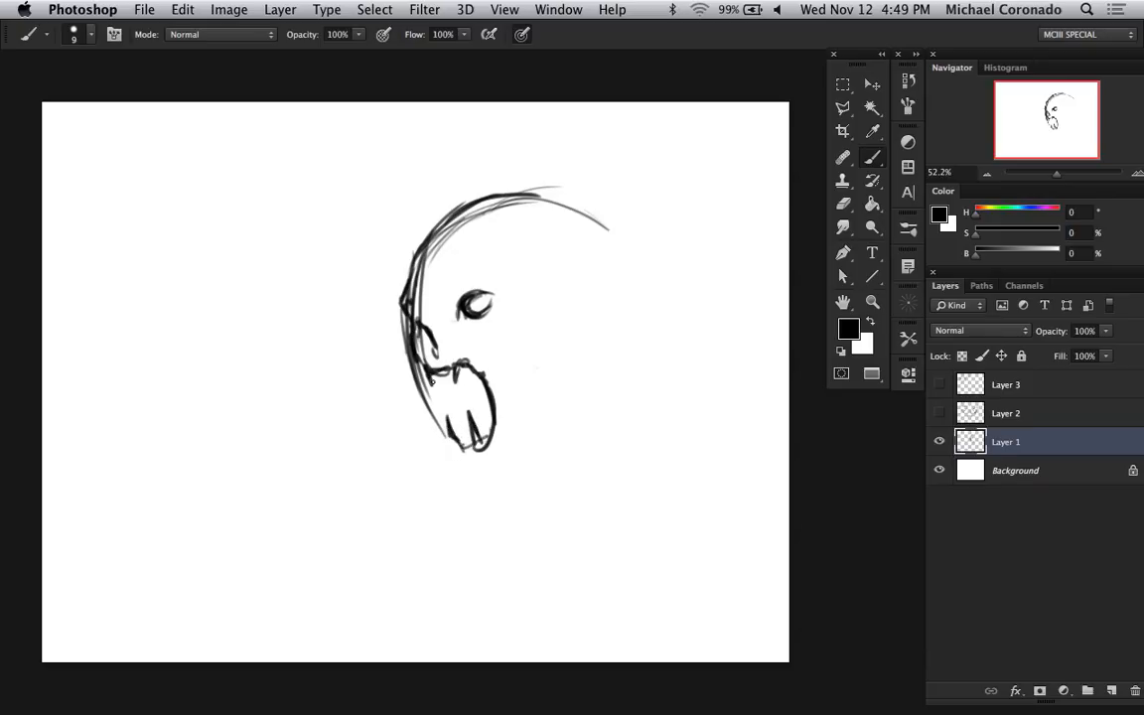
pyautogui.moveTo(440, 379); pyautogui.dragTo(465, 443)
pyautogui.moveTo(476, 307); pyautogui.dragTo(484, 299)
pyautogui.press('super+z')
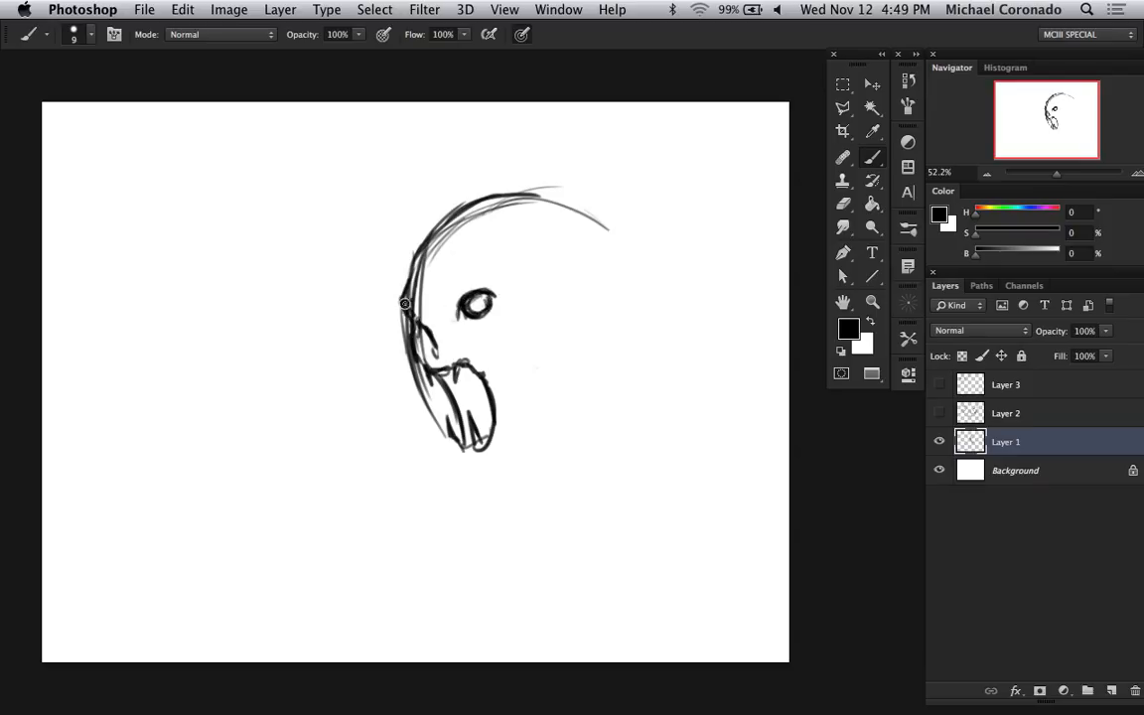
# - Paint out the extra sketch lines along the forehead, face and skull with white, and darken the nose in black
pyautogui.press('x')
pyautogui.moveTo(409, 305); pyautogui.dragTo(413, 291)
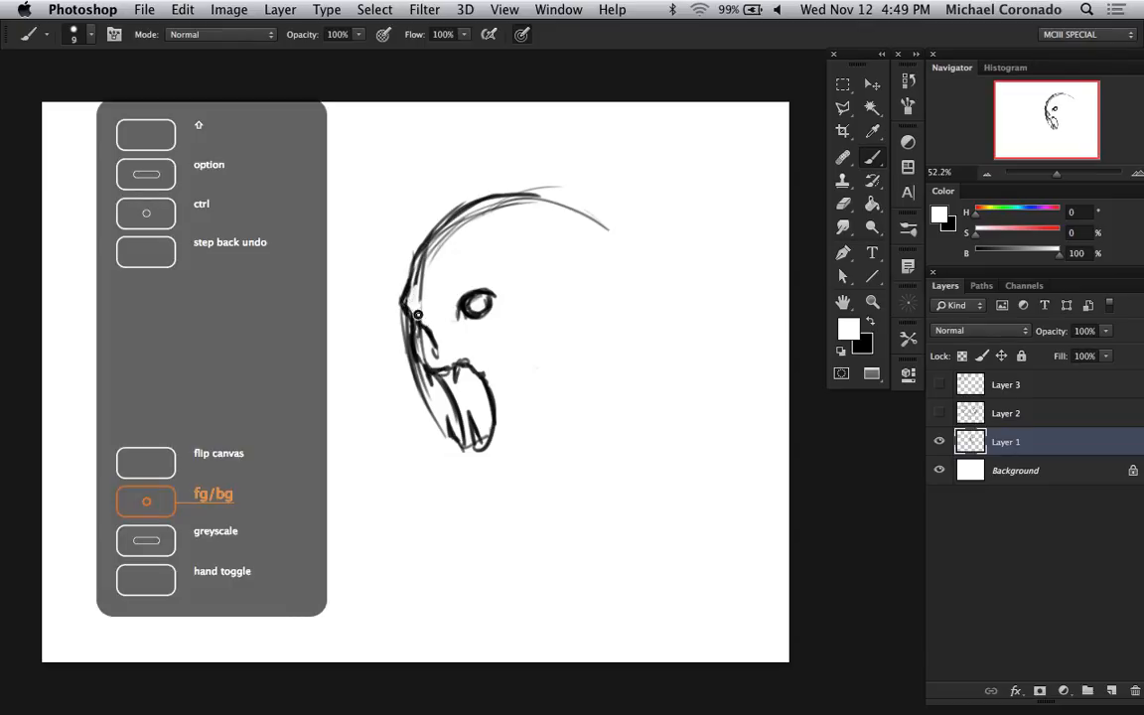
pyautogui.moveTo(406, 329)
pyautogui.mouseDown()
pyautogui.moveTo(419, 403)
pyautogui.moveTo(437, 425)
pyautogui.mouseUp()
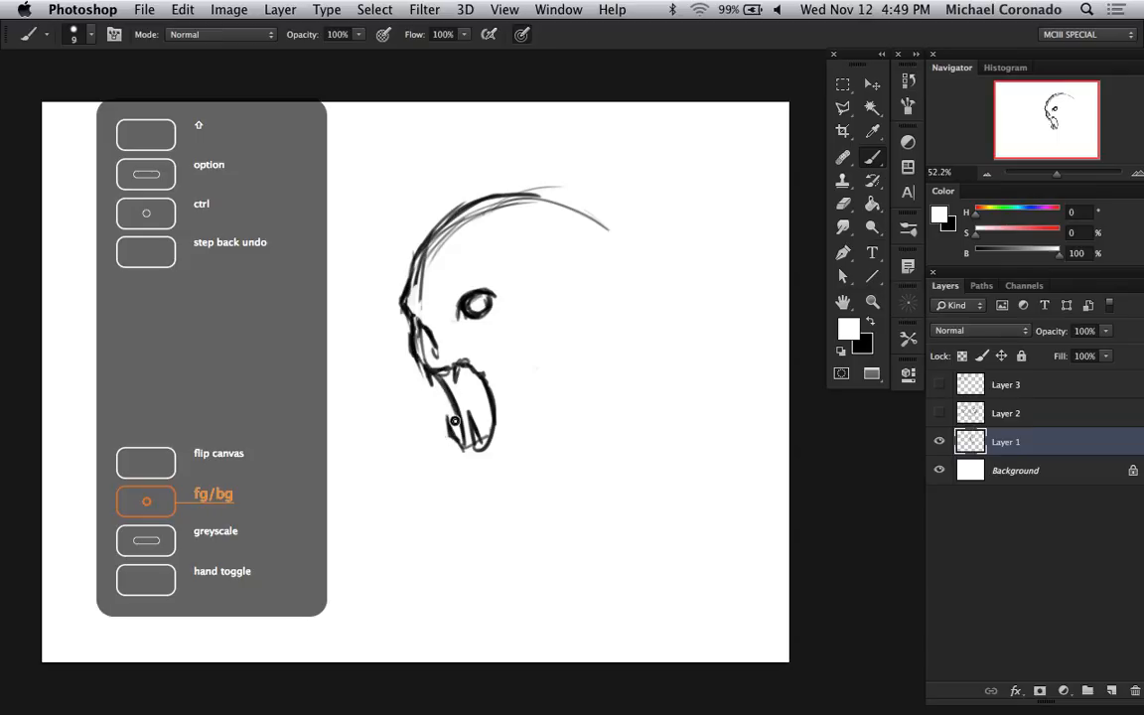
pyautogui.moveTo(443, 348); pyautogui.dragTo(409, 314)
pyautogui.press('x')
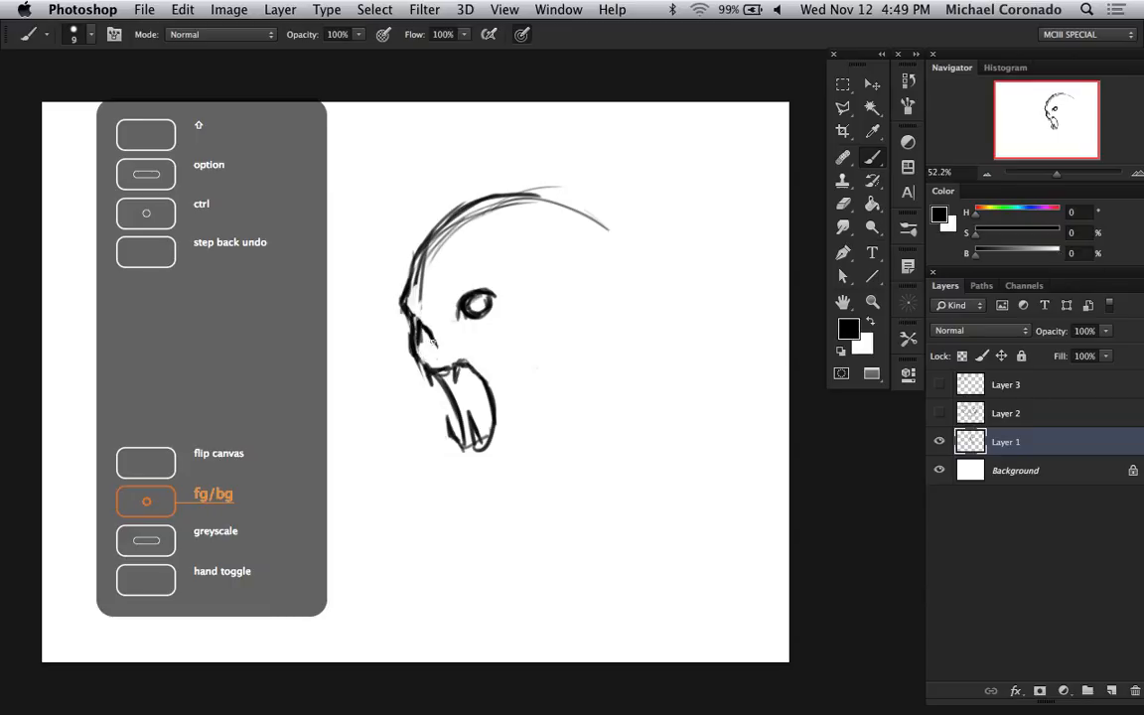
pyautogui.press('x')
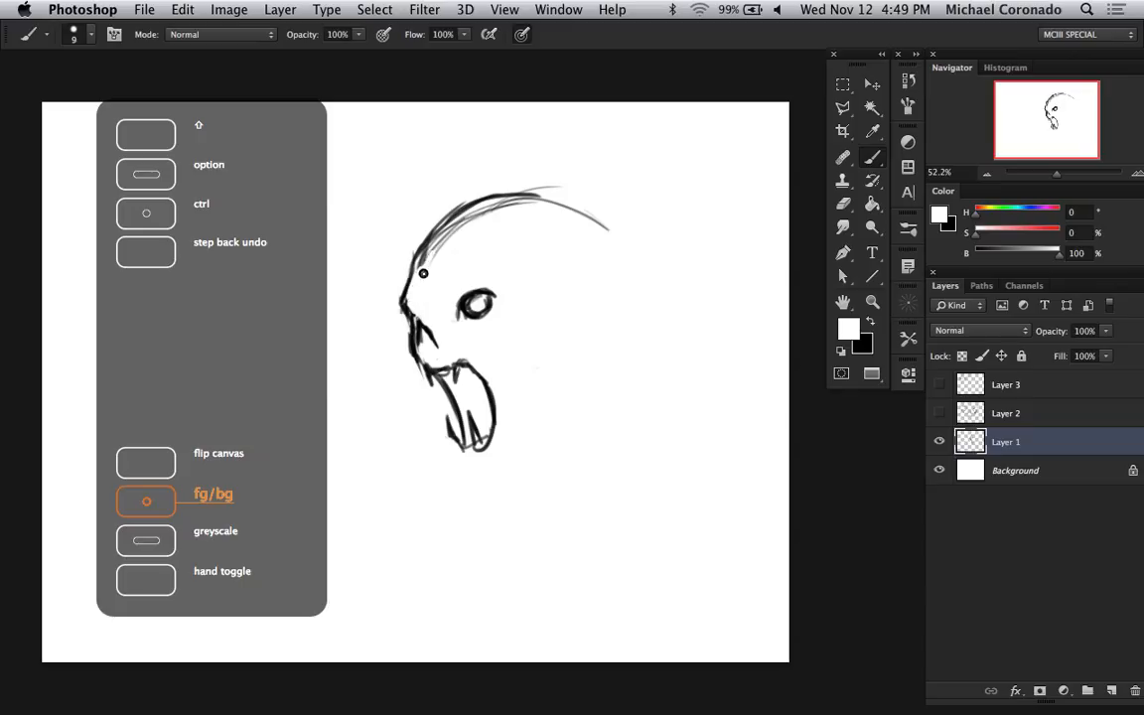
pyautogui.moveTo(438, 243)
pyautogui.mouseDown()
pyautogui.moveTo(465, 220)
pyautogui.moveTo(451, 235)
pyautogui.moveTo(504, 203)
pyautogui.mouseUp()
# - Draw a long pointed ear in black rising behind the eye to the back end of the skull curve
pyautogui.press('x')
pyautogui.moveTo(547, 290); pyautogui.dragTo(590, 242)
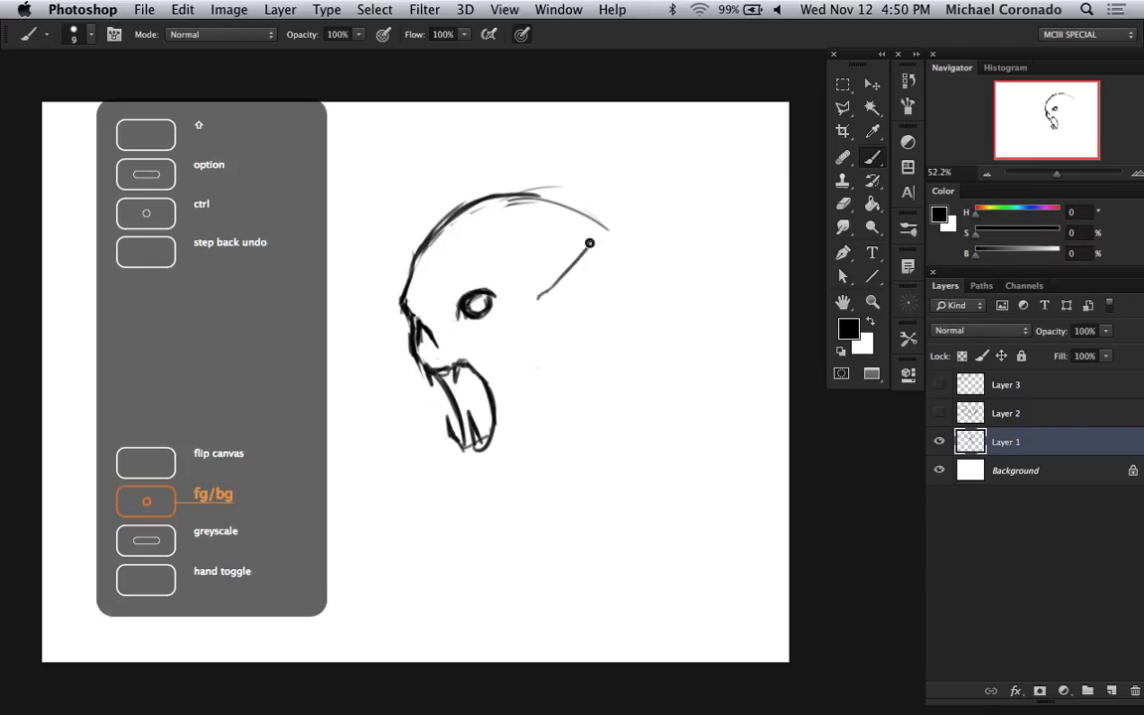
pyautogui.moveTo(544, 292); pyautogui.dragTo(609, 218)
pyautogui.moveTo(543, 324); pyautogui.dragTo(596, 246)
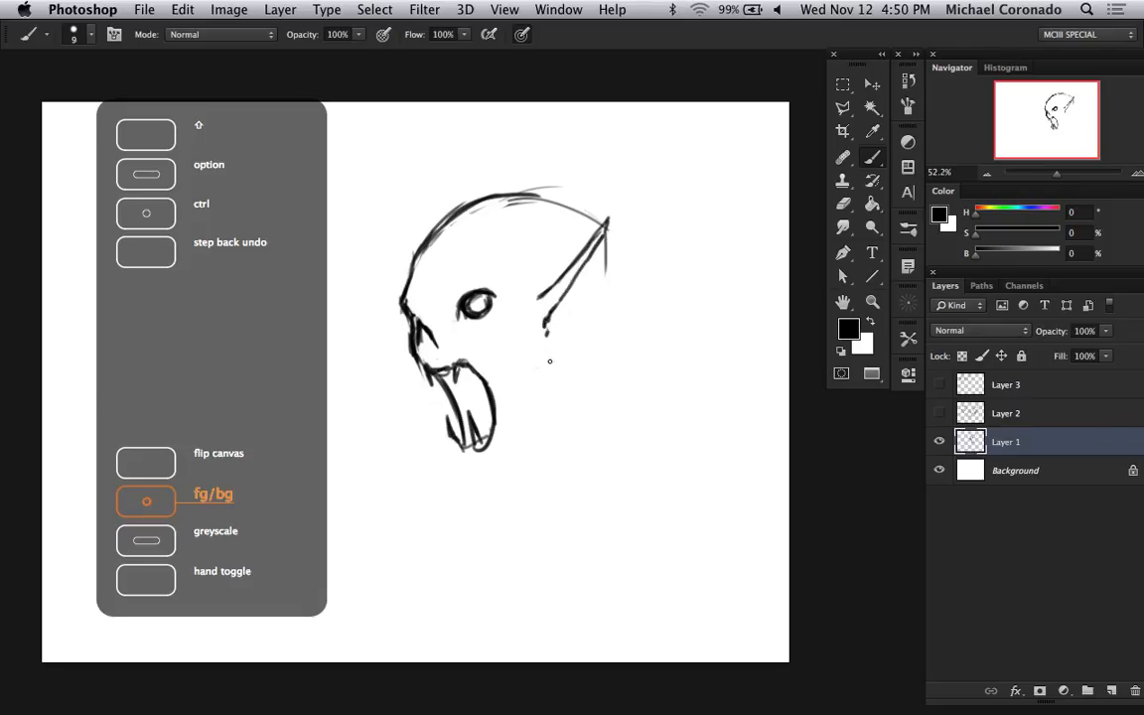
# - Close the ear's lower outline and back edge in black, and draw the chin and jawline below the open mouth
pyautogui.moveTo(550, 385); pyautogui.dragTo(574, 380)
pyautogui.moveTo(608, 222); pyautogui.dragTo(589, 372)
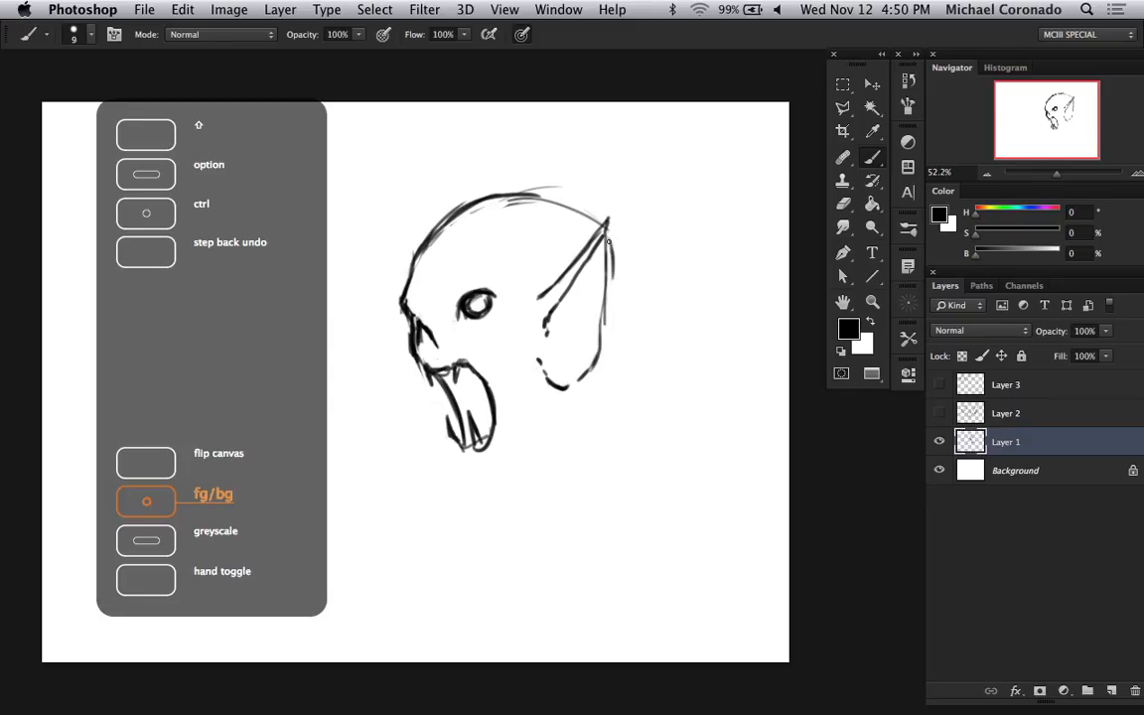
pyautogui.moveTo(473, 450)
pyautogui.mouseDown()
pyautogui.moveTo(501, 445)
pyautogui.moveTo(479, 461)
pyautogui.moveTo(487, 474)
pyautogui.moveTo(501, 465)
pyautogui.mouseUp()
pyautogui.press('x')
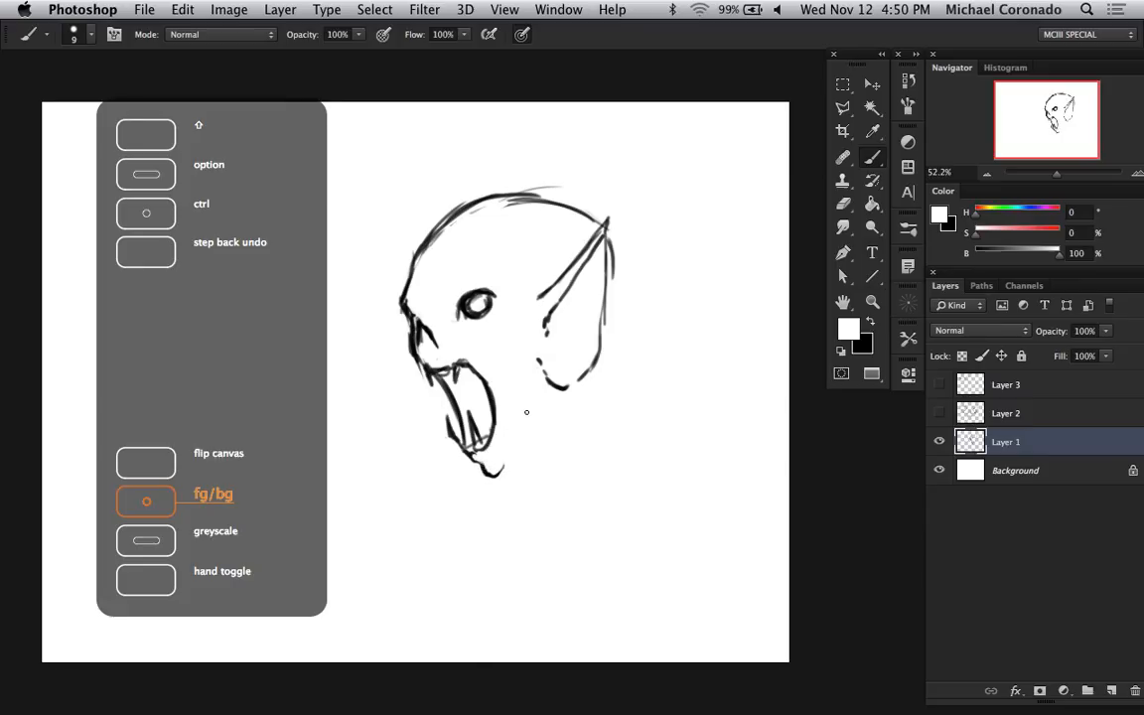
pyautogui.press('x')
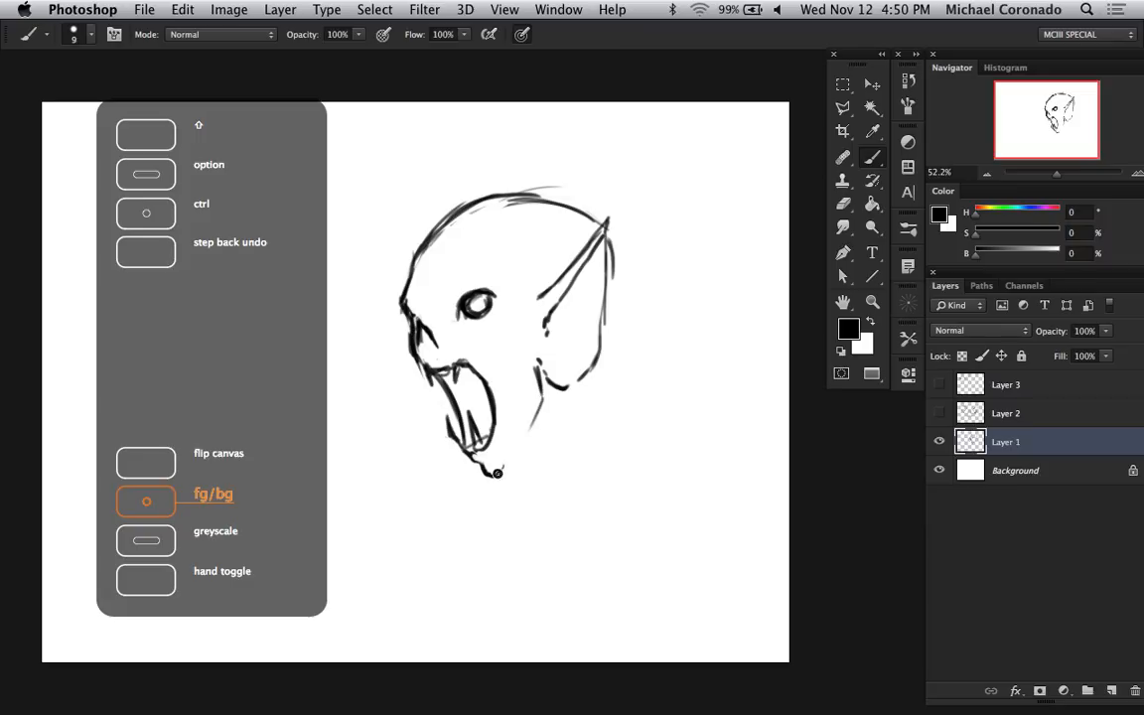
pyautogui.moveTo(542, 399)
pyautogui.mouseDown()
pyautogui.moveTo(486, 474)
pyautogui.moveTo(546, 449)
pyautogui.mouseUp()
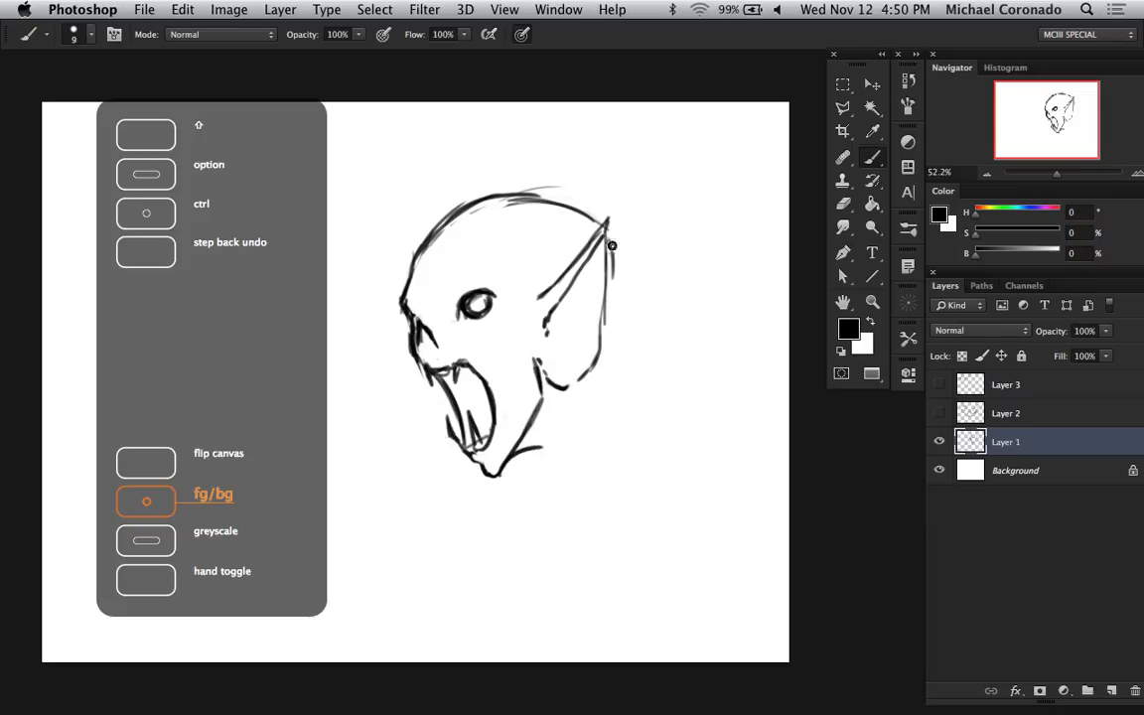
# - Draw the back of the neck and the throat line in black, and trim the jaw stroke with white
pyautogui.moveTo(612, 246)
pyautogui.mouseDown()
pyautogui.moveTo(623, 354)
pyautogui.moveTo(643, 383)
pyautogui.mouseUp()
pyautogui.moveTo(523, 447)
pyautogui.mouseDown()
pyautogui.moveTo(566, 474)
pyautogui.moveTo(535, 452)
pyautogui.moveTo(585, 464)
pyautogui.moveTo(554, 464)
pyautogui.mouseUp()
pyautogui.press('x')
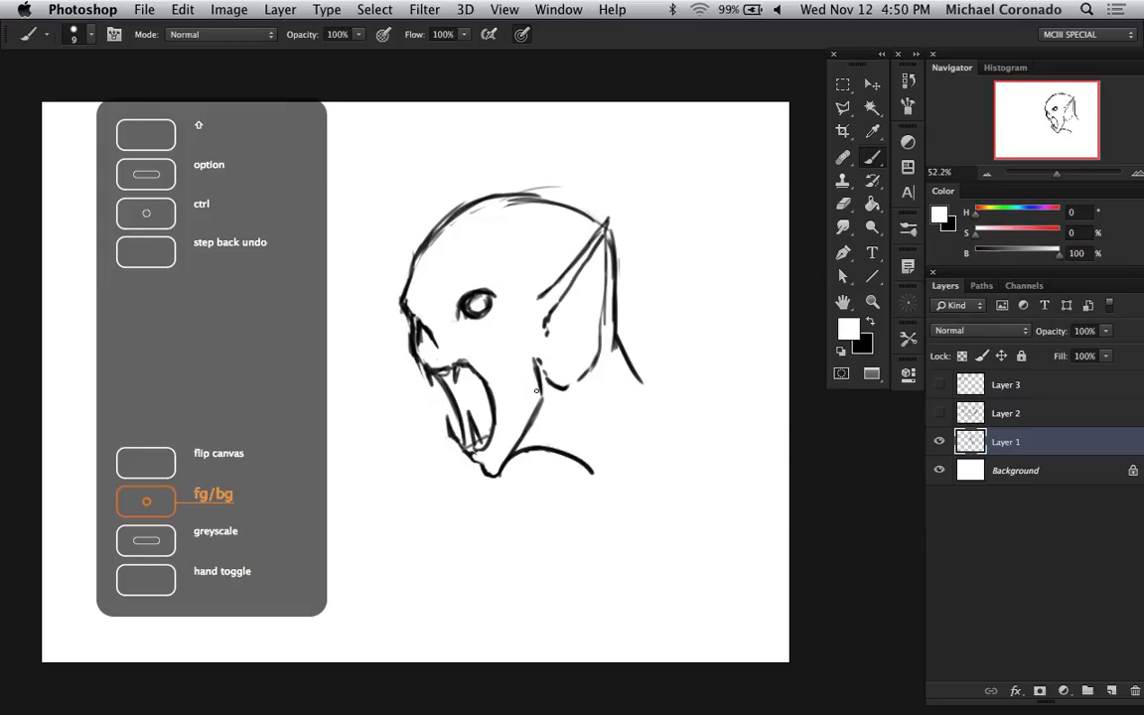
pyautogui.press('x')
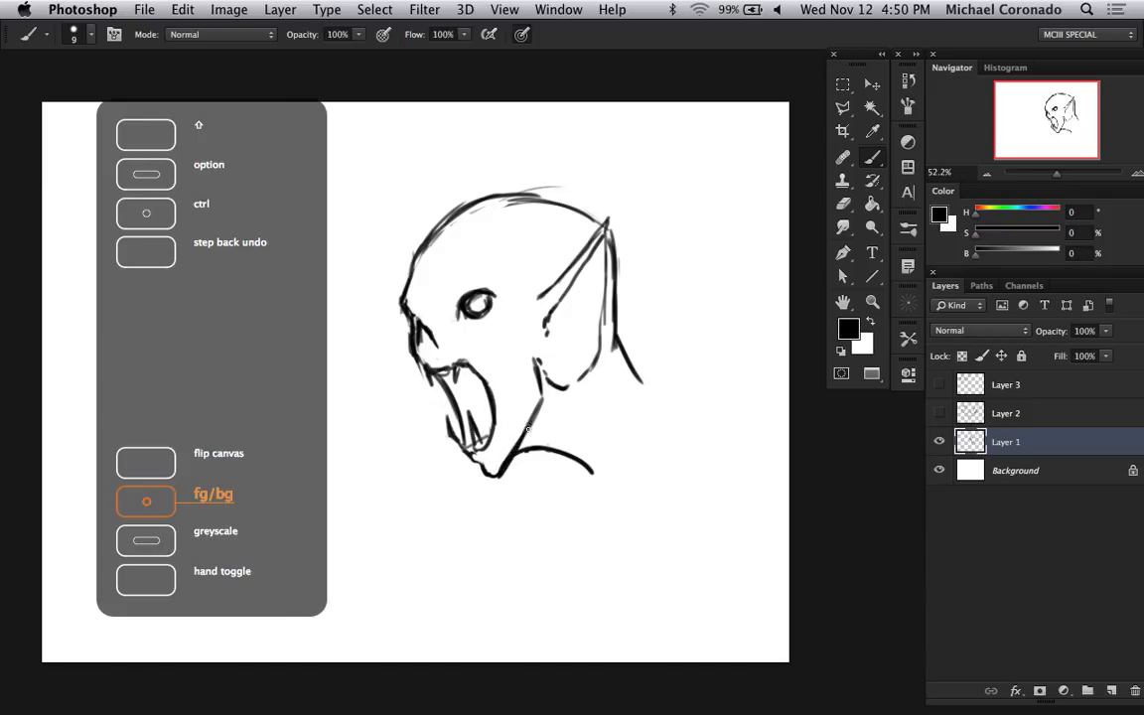
# - Refine the upper lip, fangs and chin by trimming stray lines with white and redrawing the shapes in black
pyautogui.press('x')
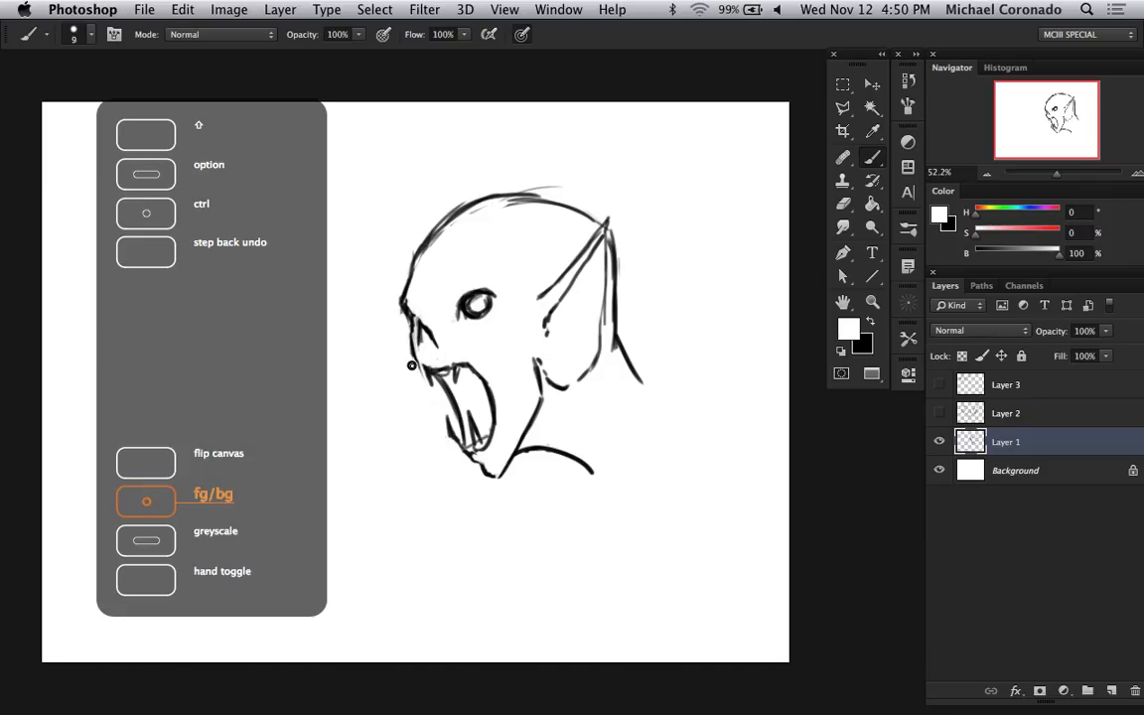
pyautogui.press('x')
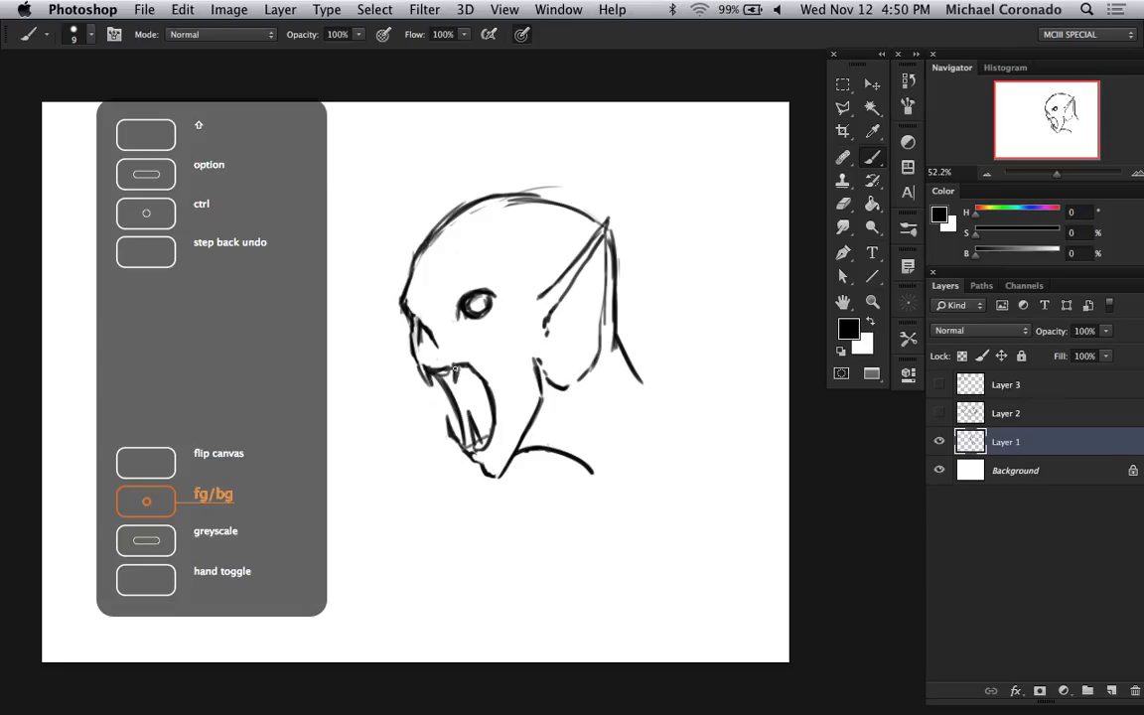
pyautogui.press('x')
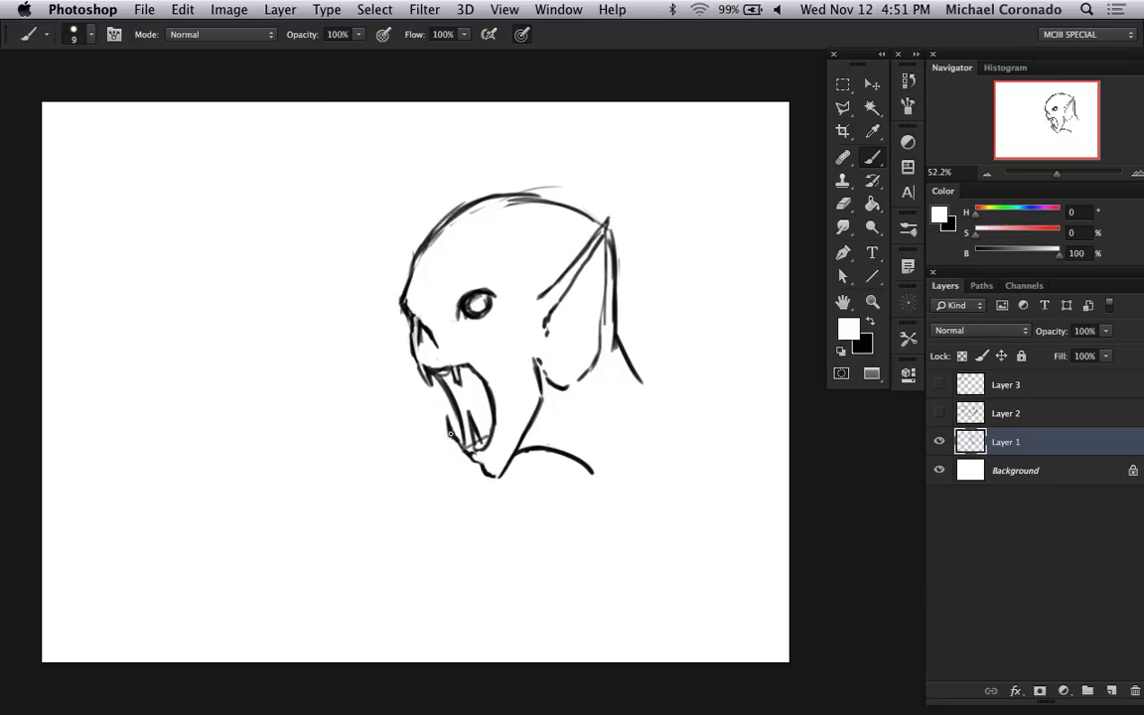
pyautogui.press('x')
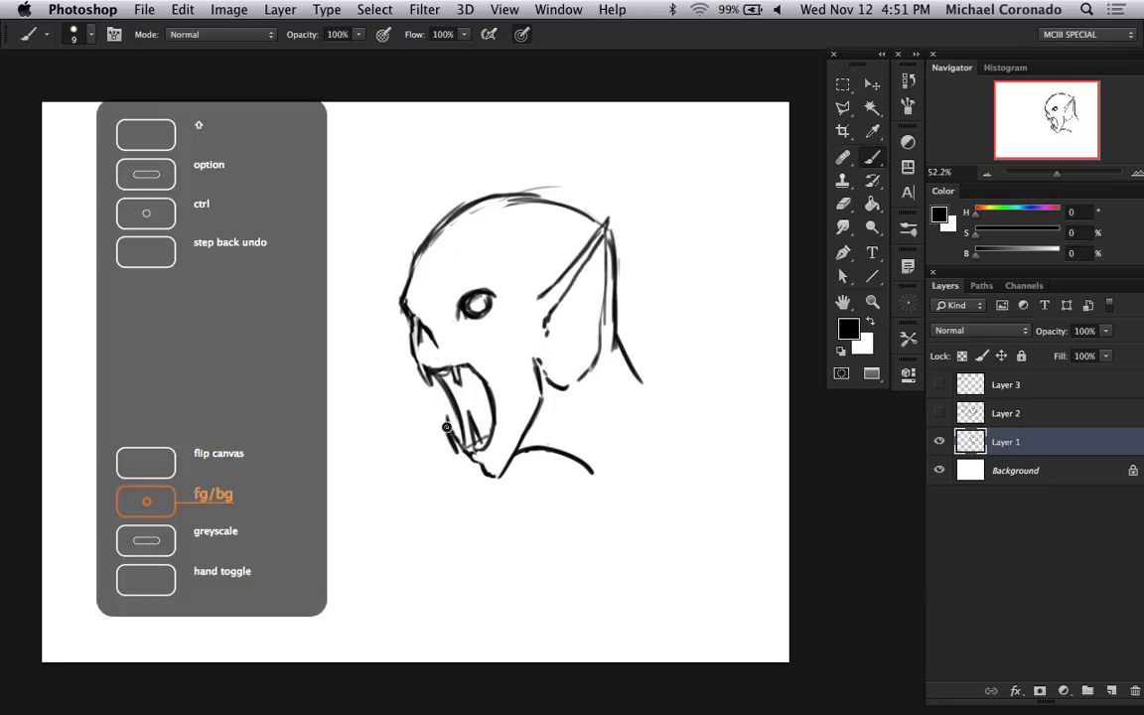
pyautogui.press('x')
pyautogui.press('x')
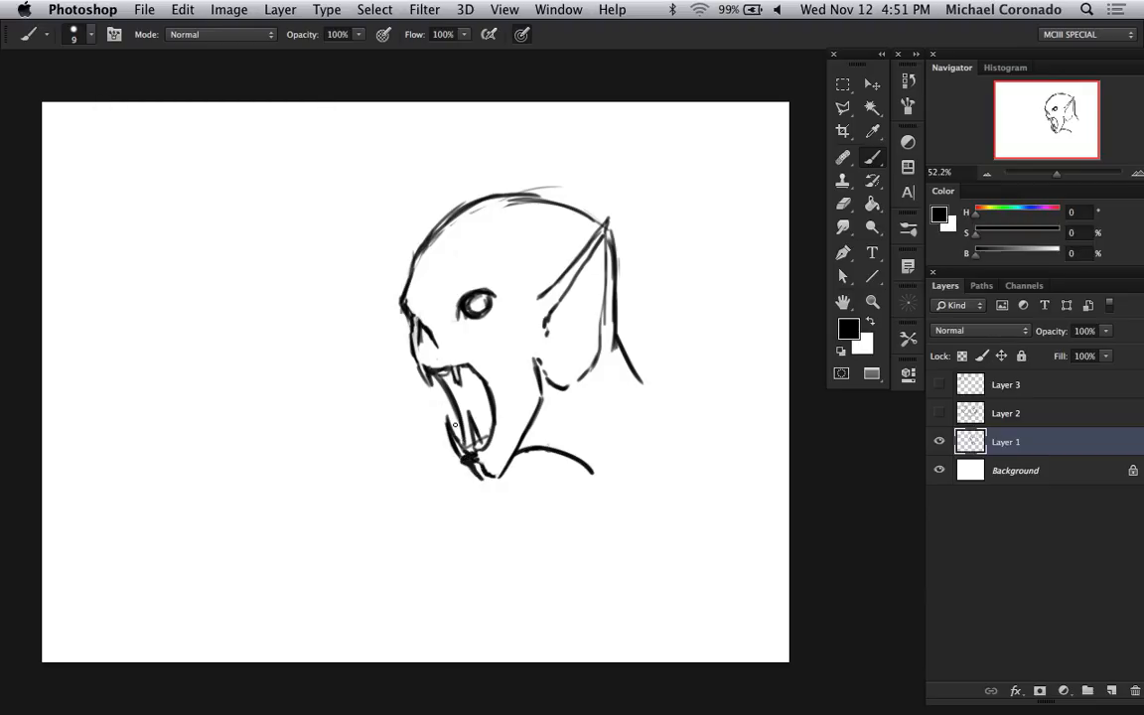
pyautogui.press('x')
pyautogui.press('x')
pyautogui.press('x')
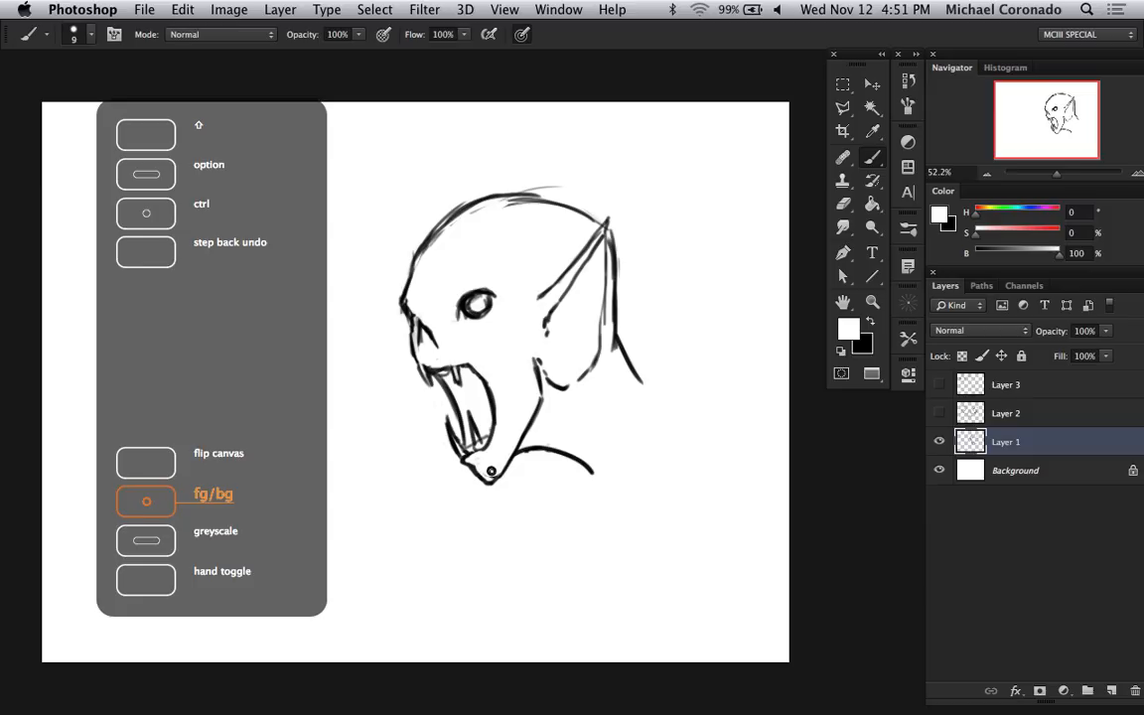
pyautogui.press('x')
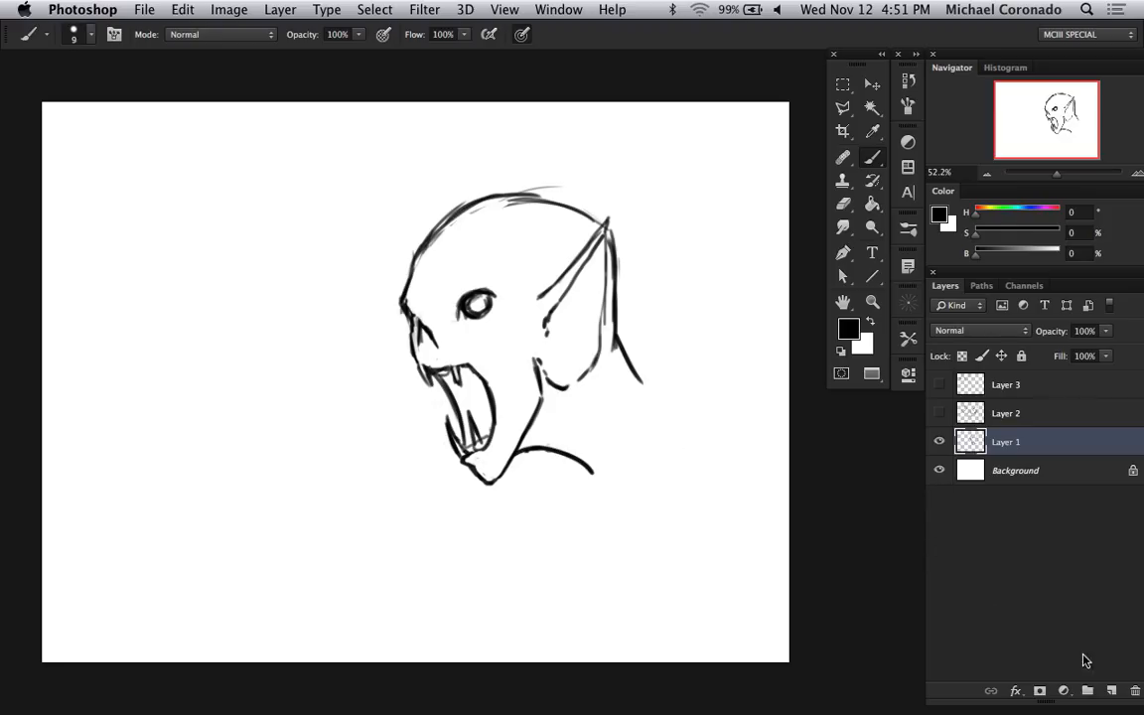
# - Move the fanged head sketch to the canvas's upper right area and add a new layer above Layer 1
pyautogui.press('v')
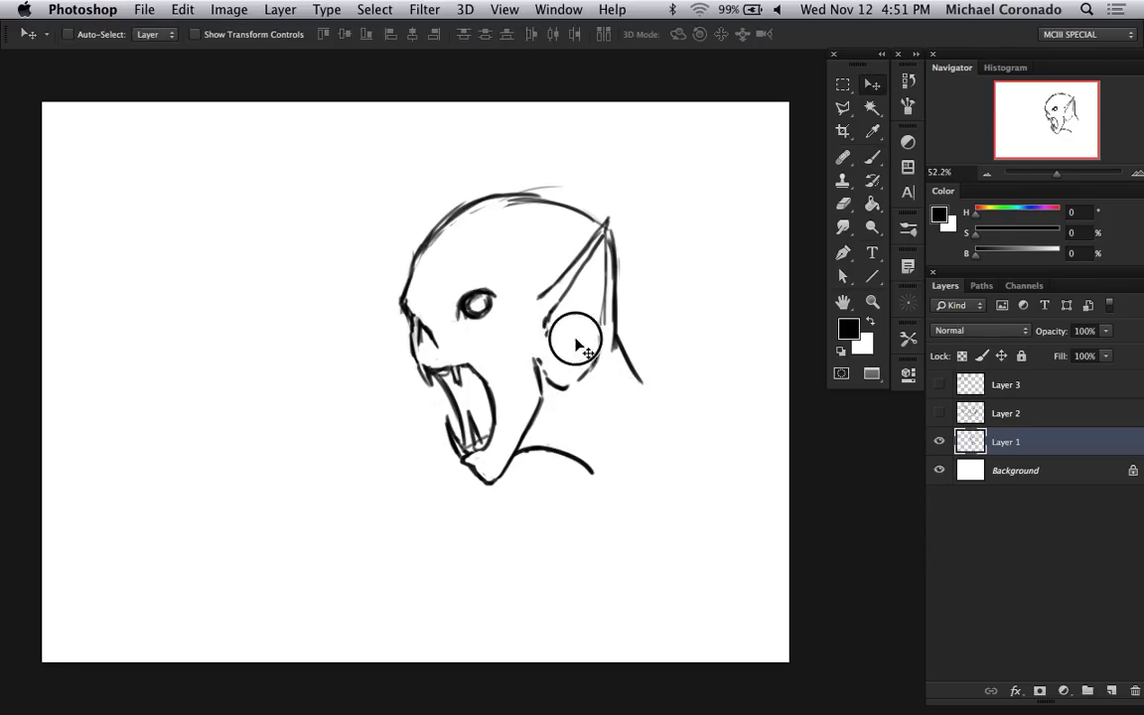
pyautogui.moveTo(574, 340); pyautogui.dragTo(676, 293)
pyautogui.click(1111, 690)
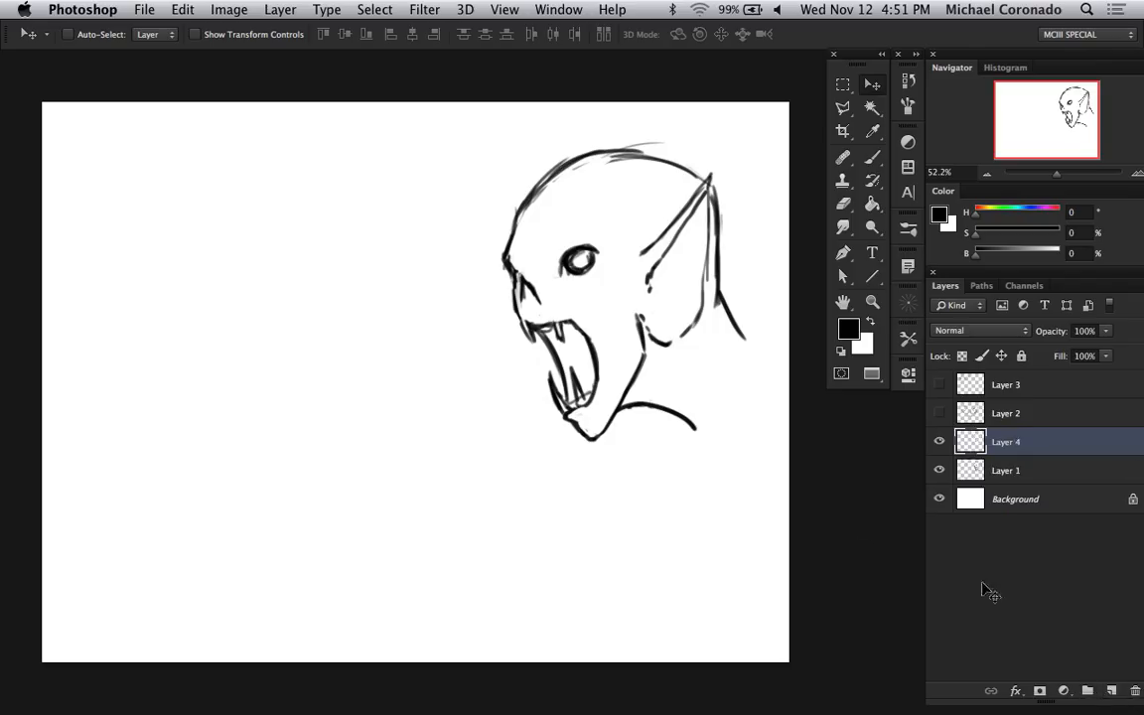
# - Switch to a flat textured brush and block in a grey head silhouette with a pointed ear and neck beside the sketch
pyautogui.press('b')
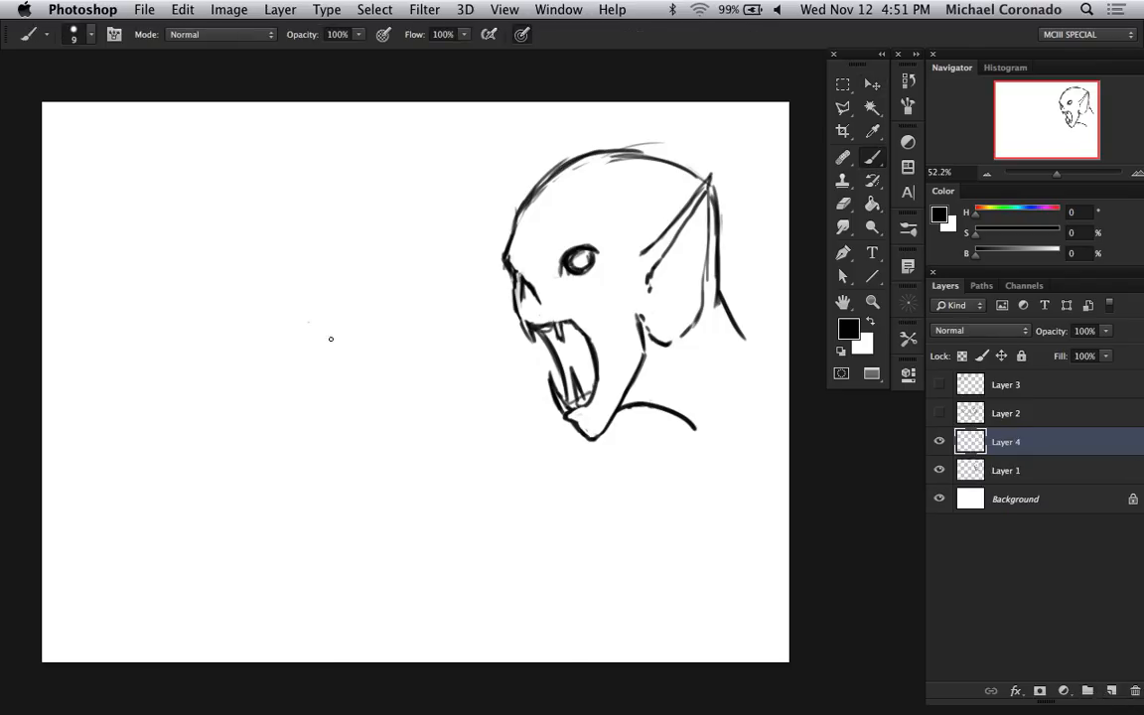
pyautogui.rightClick(330, 337)
pyautogui.doubleClick(430, 295)
pyautogui.moveTo(210, 236)
pyautogui.mouseDown()
pyautogui.moveTo(258, 329)
pyautogui.moveTo(231, 236)
pyautogui.moveTo(259, 323)
pyautogui.moveTo(216, 280)
pyautogui.moveTo(227, 230)
pyautogui.moveTo(251, 254)
pyautogui.moveTo(245, 238)
pyautogui.moveTo(257, 286)
pyautogui.moveTo(275, 219)
pyautogui.moveTo(290, 259)
pyautogui.moveTo(311, 238)
pyautogui.moveTo(259, 367)
pyautogui.moveTo(219, 302)
pyautogui.moveTo(280, 407)
pyautogui.moveTo(255, 373)
pyautogui.moveTo(285, 354)
pyautogui.moveTo(249, 345)
pyautogui.moveTo(222, 382)
pyautogui.moveTo(210, 354)
pyautogui.moveTo(231, 350)
pyautogui.moveTo(235, 385)
pyautogui.moveTo(203, 272)
pyautogui.moveTo(185, 282)
pyautogui.moveTo(227, 219)
pyautogui.moveTo(274, 218)
pyautogui.moveTo(259, 212)
pyautogui.moveTo(333, 259)
pyautogui.moveTo(305, 265)
pyautogui.moveTo(251, 321)
pyautogui.moveTo(257, 311)
pyautogui.moveTo(238, 372)
pyautogui.moveTo(285, 353)
pyautogui.moveTo(312, 384)
pyautogui.moveTo(336, 279)
pyautogui.moveTo(312, 401)
pyautogui.moveTo(317, 297)
pyautogui.moveTo(332, 350)
pyautogui.moveTo(363, 242)
pyautogui.moveTo(345, 273)
pyautogui.moveTo(365, 250)
pyautogui.moveTo(311, 289)
pyautogui.moveTo(354, 271)
pyautogui.moveTo(332, 332)
pyautogui.moveTo(379, 234)
pyautogui.moveTo(314, 341)
pyautogui.mouseUp()
pyautogui.keyDown('alt'); pyautogui.click(236, 231); pyautogui.keyUp('alt')
pyautogui.press('[')
pyautogui.press('[')
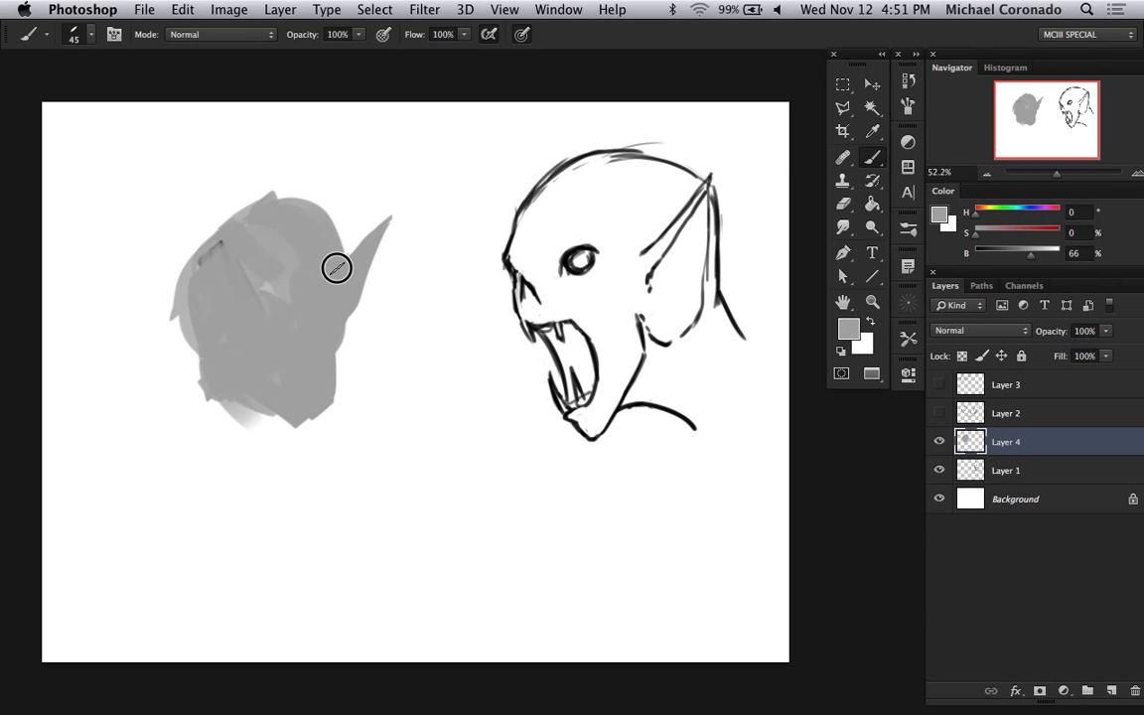
pyautogui.moveTo(358, 248); pyautogui.dragTo(403, 210)
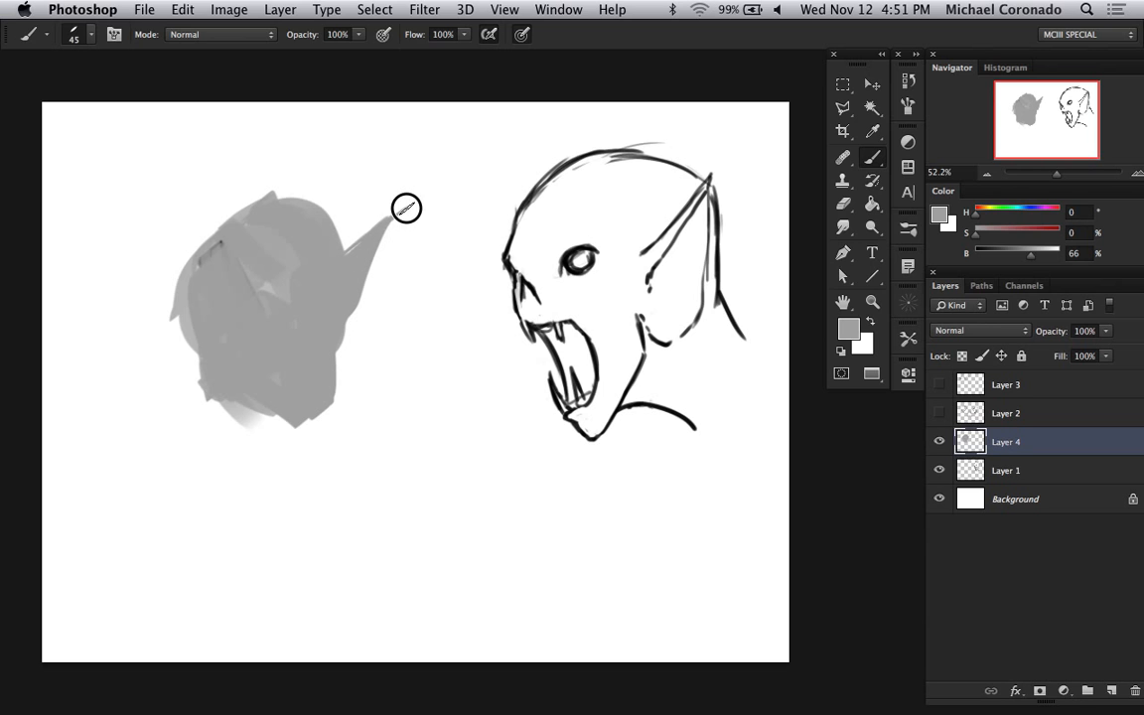
pyautogui.moveTo(283, 204)
pyautogui.mouseDown()
pyautogui.moveTo(313, 205)
pyautogui.moveTo(347, 281)
pyautogui.moveTo(313, 238)
pyautogui.moveTo(288, 302)
pyautogui.moveTo(257, 219)
pyautogui.moveTo(220, 236)
pyautogui.moveTo(226, 252)
pyautogui.moveTo(200, 276)
pyautogui.moveTo(209, 340)
pyautogui.moveTo(200, 338)
pyautogui.moveTo(225, 365)
pyautogui.moveTo(294, 384)
pyautogui.moveTo(347, 348)
pyautogui.moveTo(348, 310)
pyautogui.moveTo(343, 375)
pyautogui.moveTo(331, 334)
pyautogui.moveTo(368, 429)
pyautogui.moveTo(345, 373)
pyautogui.moveTo(312, 413)
pyautogui.moveTo(339, 399)
pyautogui.moveTo(353, 414)
pyautogui.moveTo(309, 404)
pyautogui.moveTo(306, 464)
pyautogui.moveTo(352, 381)
pyautogui.moveTo(348, 353)
pyautogui.moveTo(367, 406)
pyautogui.moveTo(314, 439)
pyautogui.moveTo(374, 424)
pyautogui.mouseUp()
# - Reduce the brush size to 35 and paint white highlights along the brow and around the eye sockets
pyautogui.press('x')
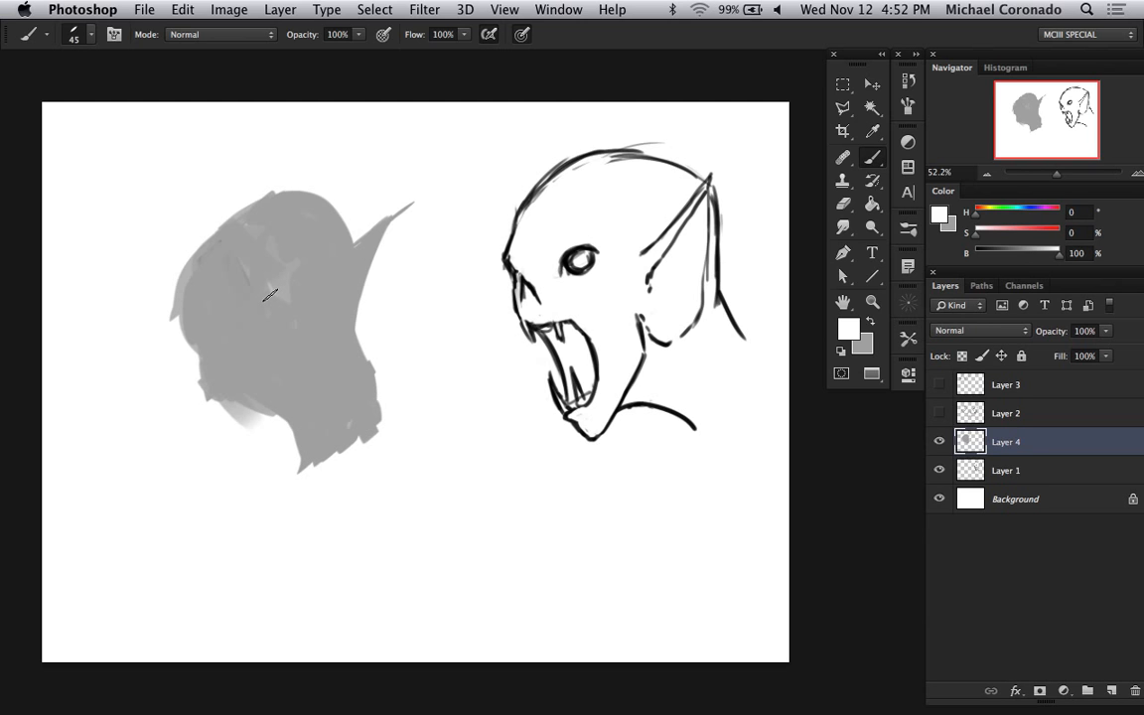
pyautogui.press('[')
pyautogui.moveTo(230, 295)
pyautogui.mouseDown()
pyautogui.moveTo(243, 288)
pyautogui.moveTo(228, 281)
pyautogui.moveTo(212, 301)
pyautogui.moveTo(226, 295)
pyautogui.mouseUp()
pyautogui.press('x')
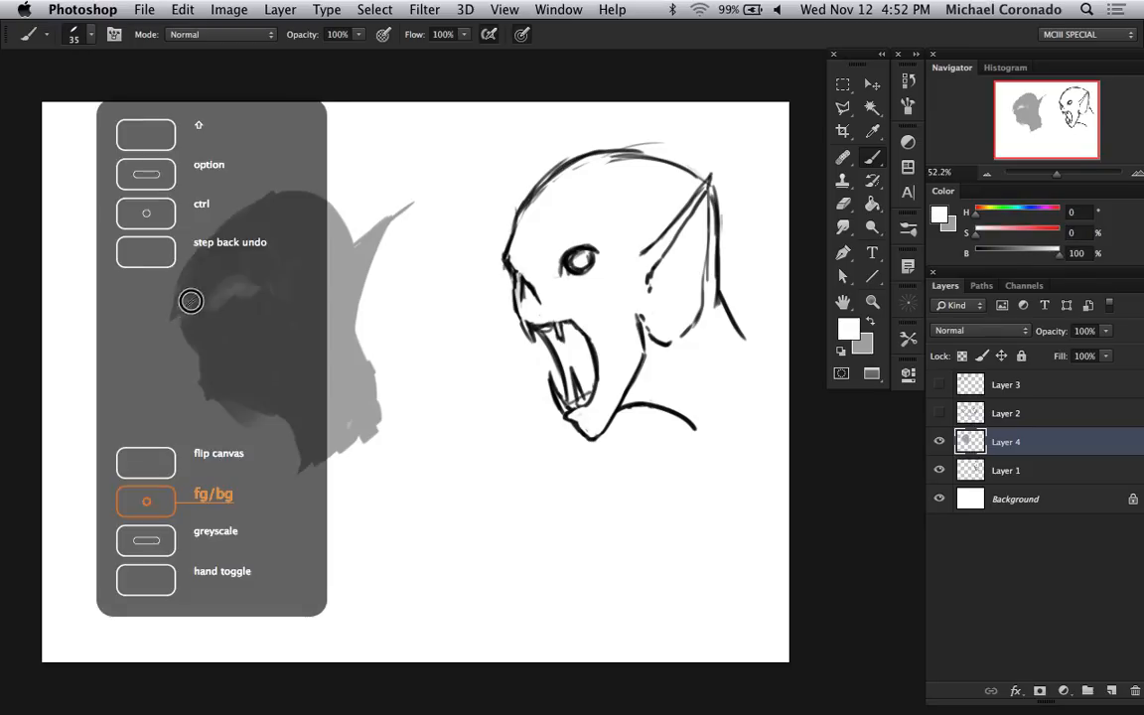
pyautogui.moveTo(191, 288)
pyautogui.mouseDown()
pyautogui.moveTo(216, 257)
pyautogui.moveTo(239, 275)
pyautogui.moveTo(248, 268)
pyautogui.moveTo(223, 251)
pyautogui.moveTo(266, 252)
pyautogui.moveTo(213, 248)
pyautogui.moveTo(247, 221)
pyautogui.moveTo(285, 246)
pyautogui.moveTo(288, 223)
pyautogui.moveTo(329, 254)
pyautogui.moveTo(284, 200)
pyautogui.moveTo(331, 230)
pyautogui.moveTo(316, 223)
pyautogui.moveTo(328, 253)
pyautogui.moveTo(331, 230)
pyautogui.moveTo(306, 211)
pyautogui.moveTo(343, 240)
pyautogui.moveTo(292, 207)
pyautogui.moveTo(273, 208)
pyautogui.moveTo(288, 239)
pyautogui.moveTo(244, 221)
pyautogui.moveTo(209, 274)
pyautogui.moveTo(236, 233)
pyautogui.moveTo(205, 274)
pyautogui.moveTo(205, 245)
pyautogui.moveTo(196, 294)
pyautogui.moveTo(182, 294)
pyautogui.moveTo(219, 248)
pyautogui.moveTo(229, 294)
pyautogui.moveTo(203, 304)
pyautogui.moveTo(212, 310)
pyautogui.moveTo(246, 284)
pyautogui.moveTo(220, 301)
pyautogui.moveTo(295, 299)
pyautogui.moveTo(371, 231)
pyautogui.moveTo(304, 298)
pyautogui.moveTo(289, 325)
pyautogui.mouseUp()
# - Sample a light grey from the skull and paint the lit planes of the cranium, ear rim, cheek and mouth, adjusting the brush size
pyautogui.press(']')
pyautogui.press(']')
pyautogui.press(']')
pyautogui.press(']')
pyautogui.press(']')
pyautogui.keyDown('alt'); pyautogui.click(289, 211); pyautogui.keyUp('alt')
pyautogui.press('[')
pyautogui.press('[')
pyautogui.press(']')
pyautogui.press('[')
pyautogui.moveTo(219, 329)
pyautogui.mouseDown()
pyautogui.moveTo(230, 358)
pyautogui.moveTo(231, 329)
pyautogui.moveTo(250, 334)
pyautogui.moveTo(262, 300)
pyautogui.moveTo(225, 346)
pyautogui.moveTo(196, 343)
pyautogui.moveTo(209, 359)
pyautogui.moveTo(244, 351)
pyautogui.moveTo(221, 370)
pyautogui.moveTo(237, 369)
pyautogui.moveTo(255, 333)
pyautogui.moveTo(223, 359)
pyautogui.moveTo(224, 380)
pyautogui.moveTo(264, 392)
pyautogui.moveTo(227, 396)
pyautogui.mouseUp()
pyautogui.press(']')
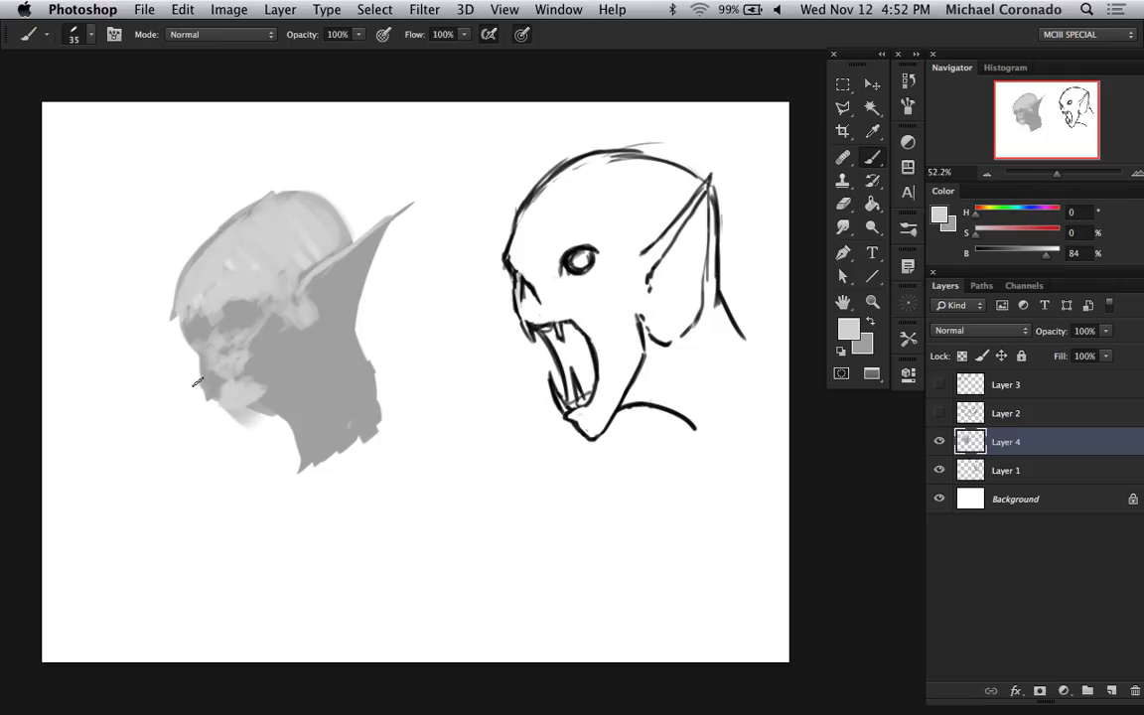
# - Trim the face's front profile with white, and paint the cheek and neck planes in a sampled 75% grey with a larger brush
pyautogui.keyDown('alt'); pyautogui.click(191, 387); pyautogui.keyUp('alt')
pyautogui.press('[')
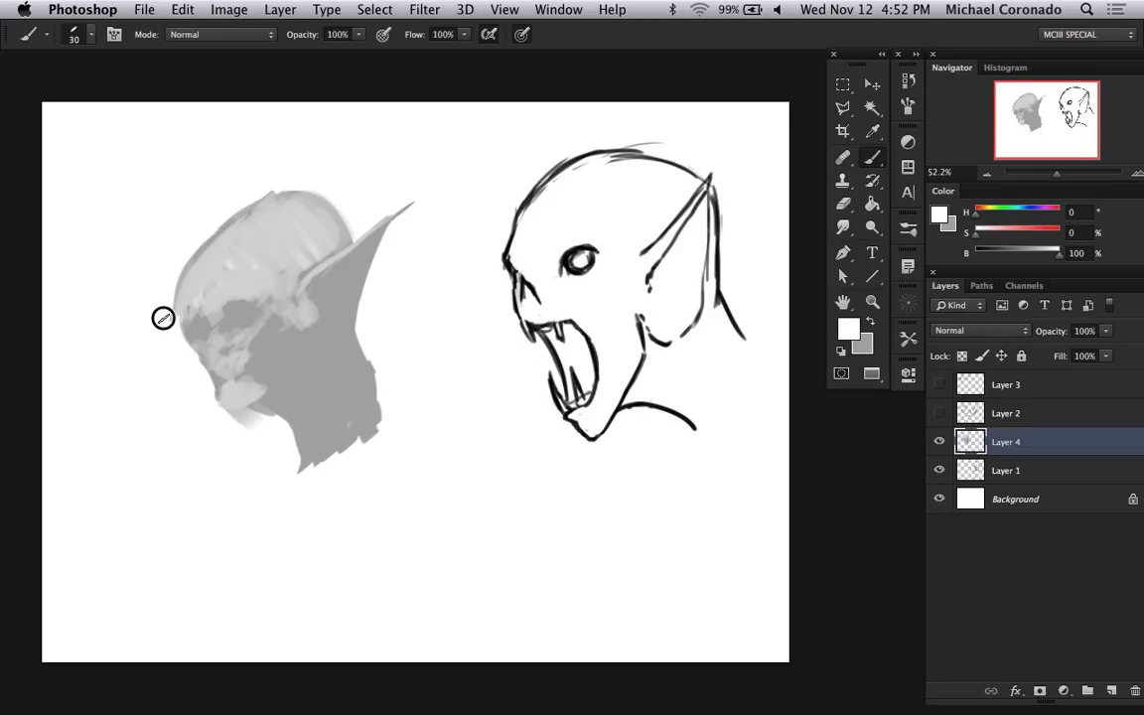
pyautogui.press('i')
pyautogui.click(244, 346)
pyautogui.press('b')
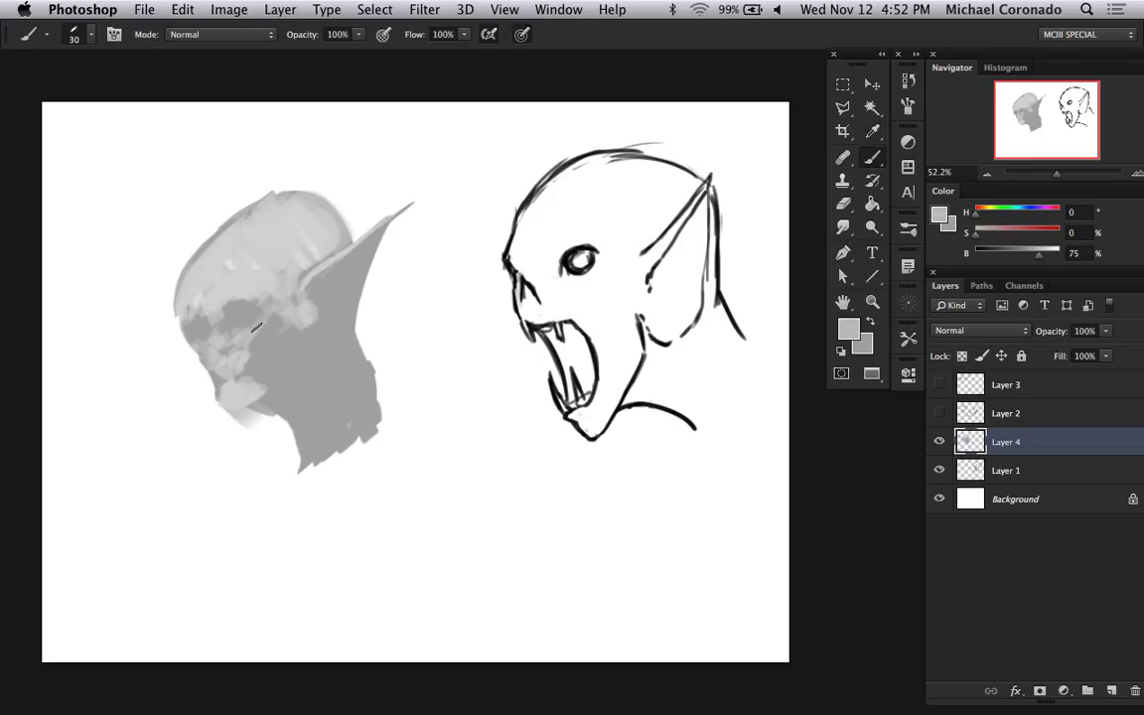
pyautogui.press(']')
pyautogui.press(']')
pyautogui.moveTo(267, 389)
pyautogui.mouseDown()
pyautogui.moveTo(313, 364)
pyautogui.moveTo(316, 449)
pyautogui.moveTo(320, 354)
pyautogui.moveTo(324, 438)
pyautogui.mouseUp()
pyautogui.press(']')
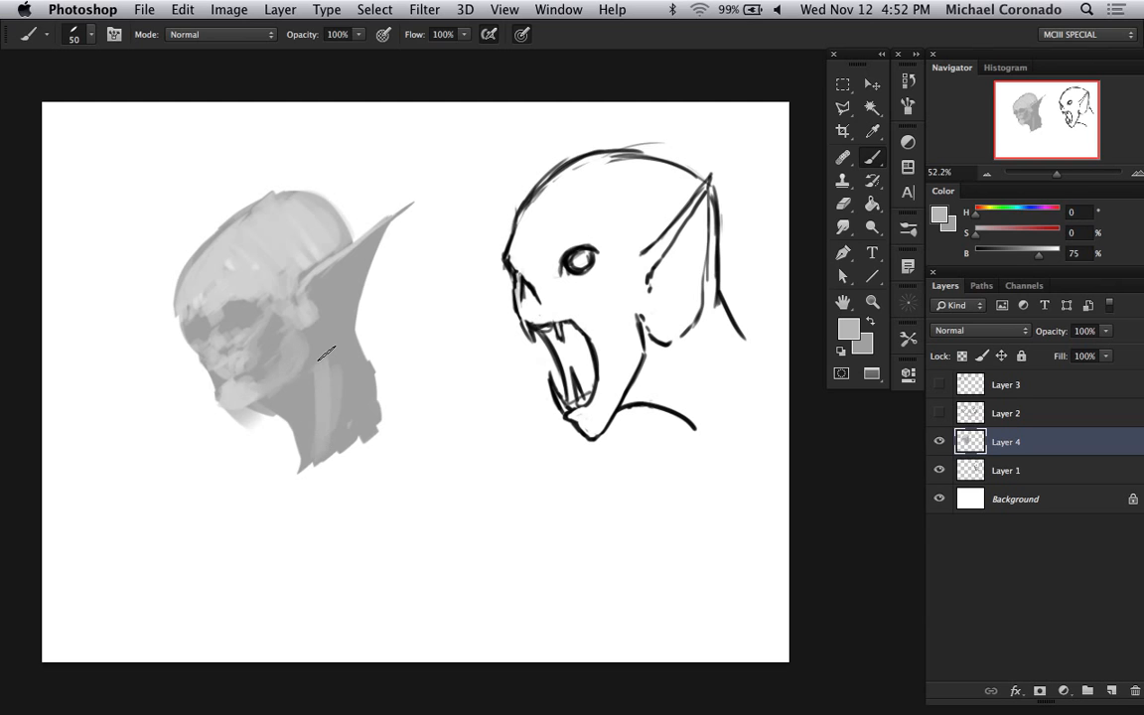
pyautogui.moveTo(324, 353)
pyautogui.mouseDown()
pyautogui.moveTo(330, 441)
pyautogui.moveTo(353, 388)
pyautogui.moveTo(328, 353)
pyautogui.moveTo(356, 378)
pyautogui.moveTo(325, 366)
pyautogui.moveTo(319, 446)
pyautogui.mouseUp()
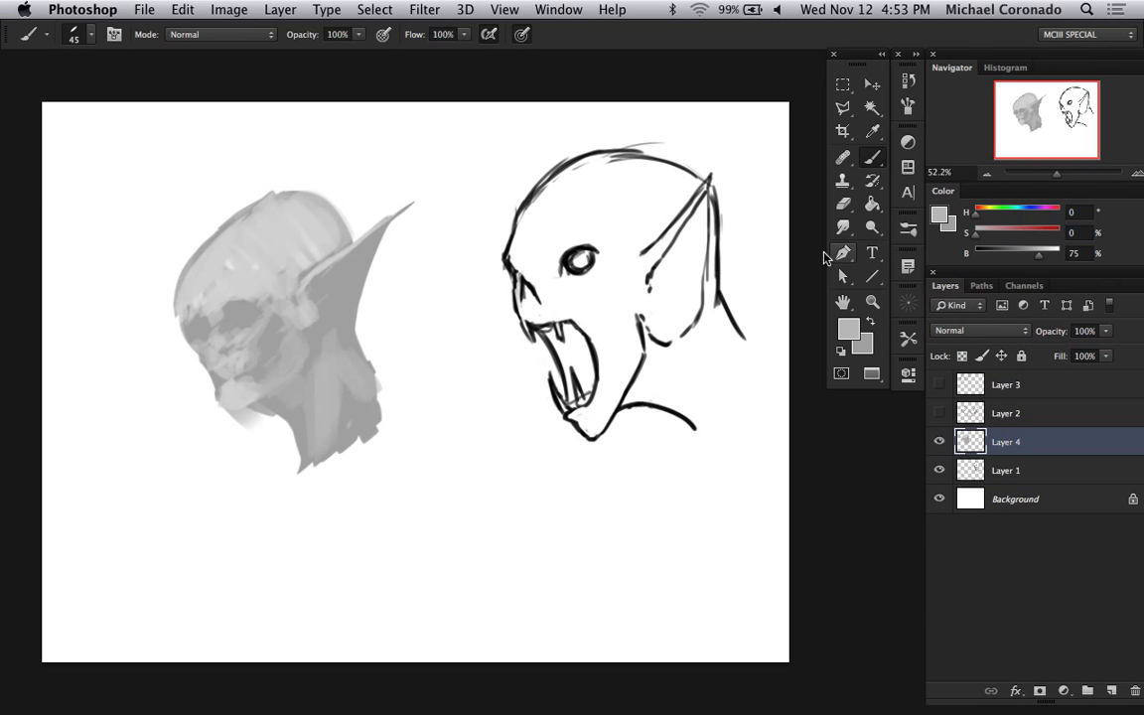
# - Show the Actions panel and run the Multiply Layer action to add a Multiply layer above Layer 4
pyautogui.click(548, 12)
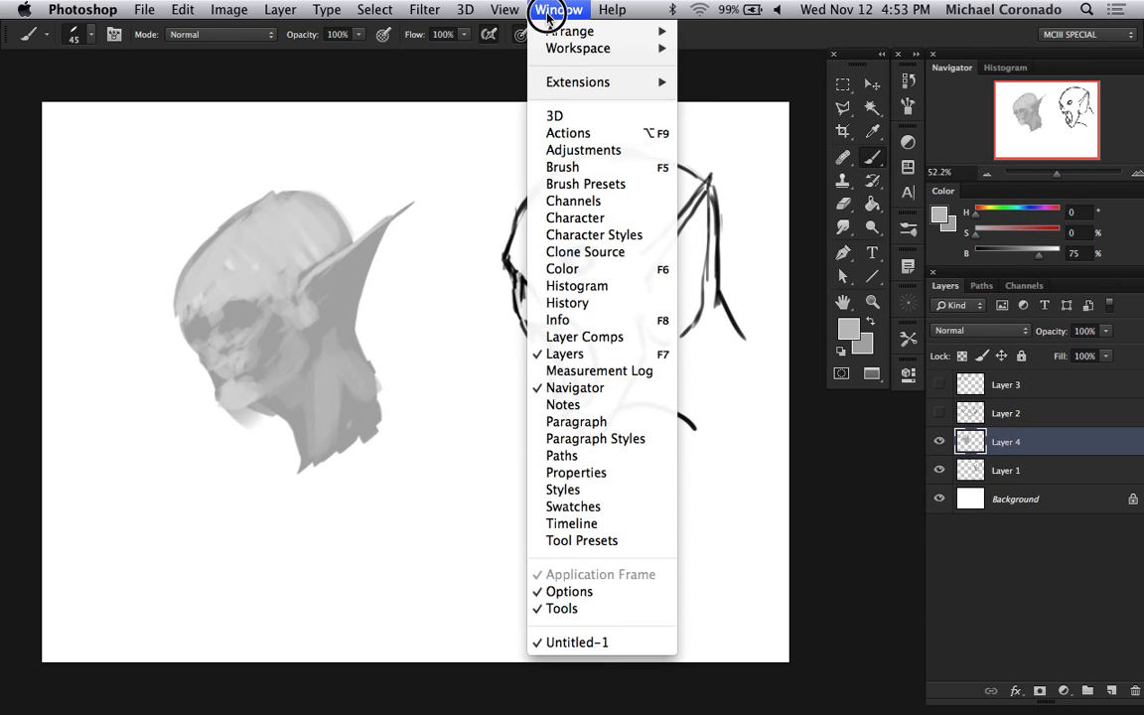
pyautogui.click(551, 11)
pyautogui.click(561, 10)
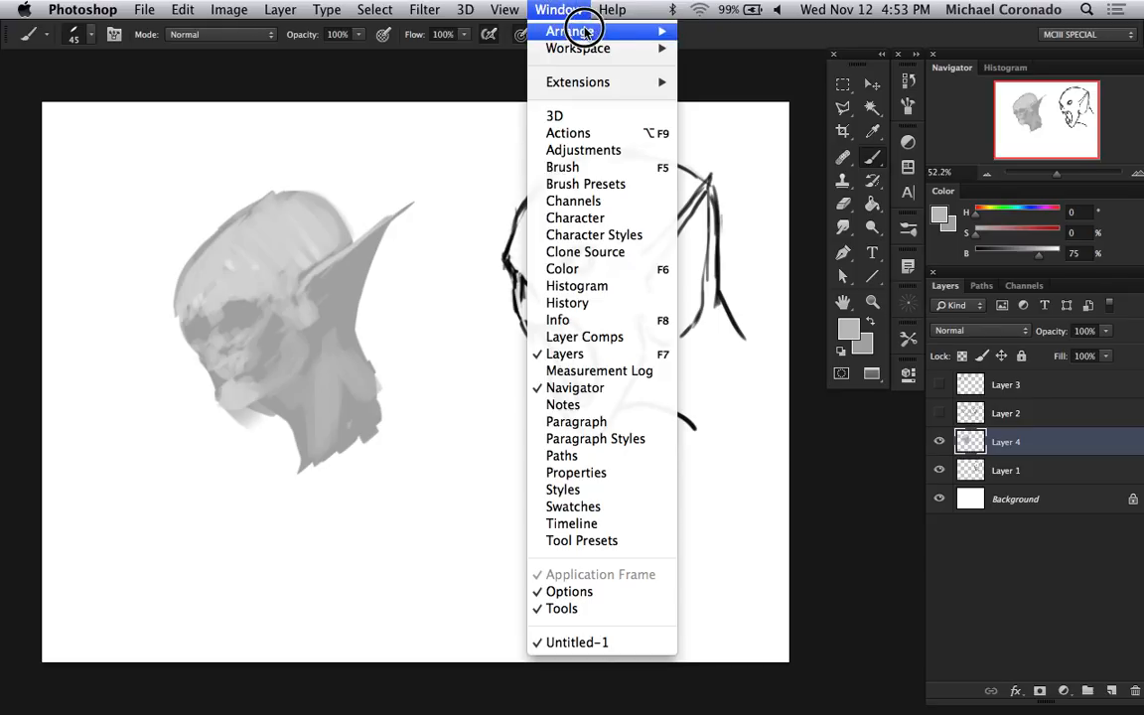
pyautogui.click(594, 133)
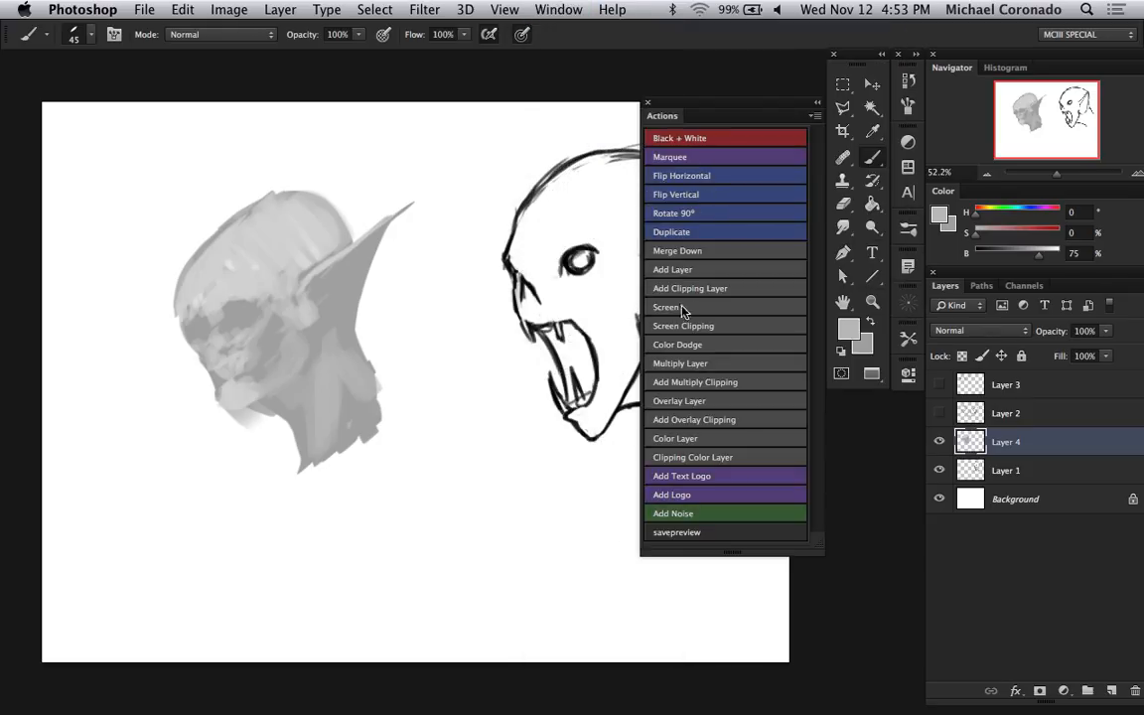
pyautogui.click(680, 364)
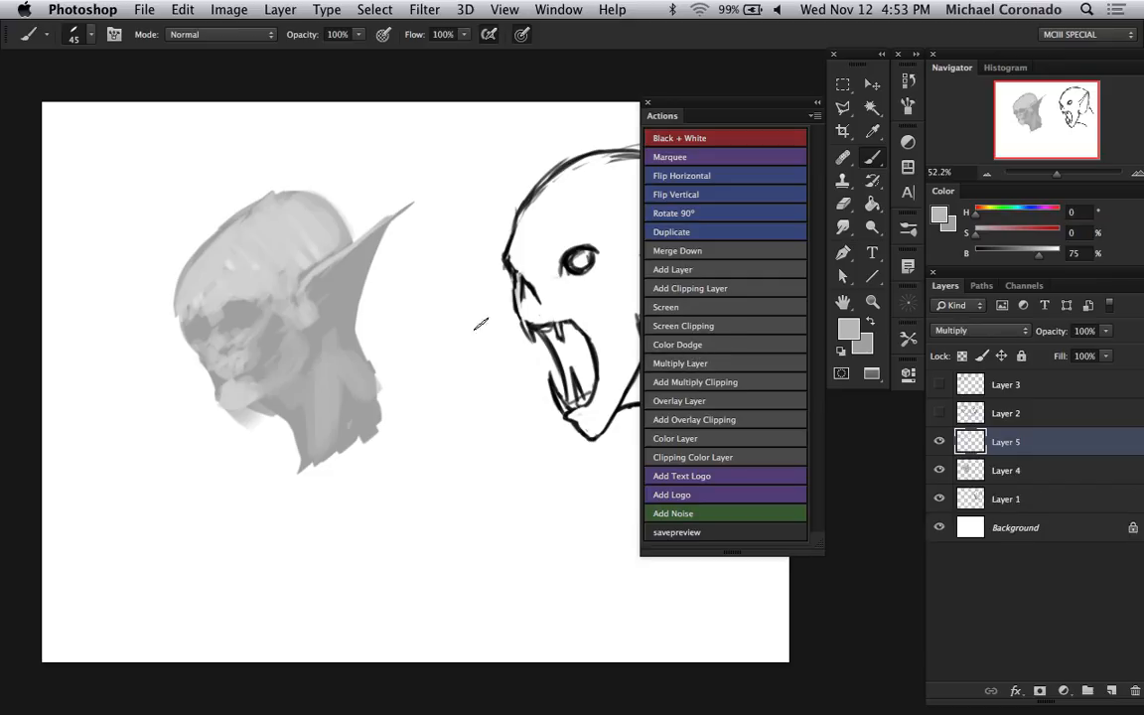
# - Sample a 66% grey and darken the eye sockets and mouth line, reducing the brush size to 20
pyautogui.press('i')
pyautogui.click(220, 287)
pyautogui.press('b')
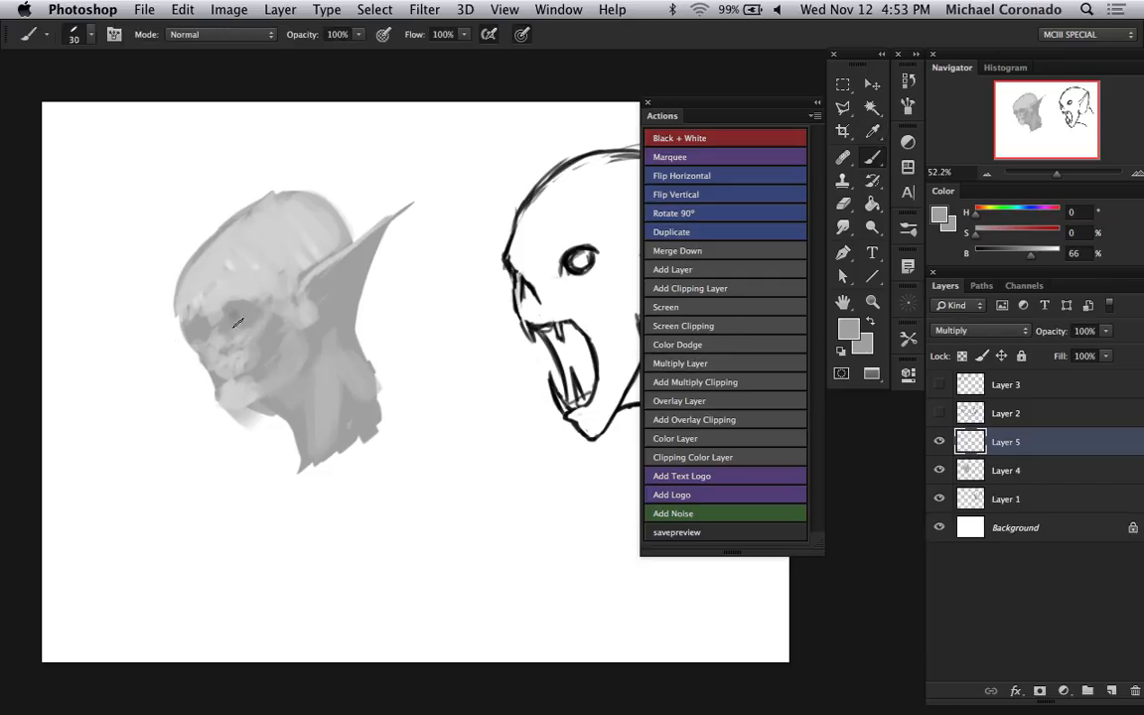
pyautogui.moveTo(239, 322); pyautogui.dragTo(244, 312)
pyautogui.press('[')
pyautogui.moveTo(229, 375); pyautogui.dragTo(259, 364)
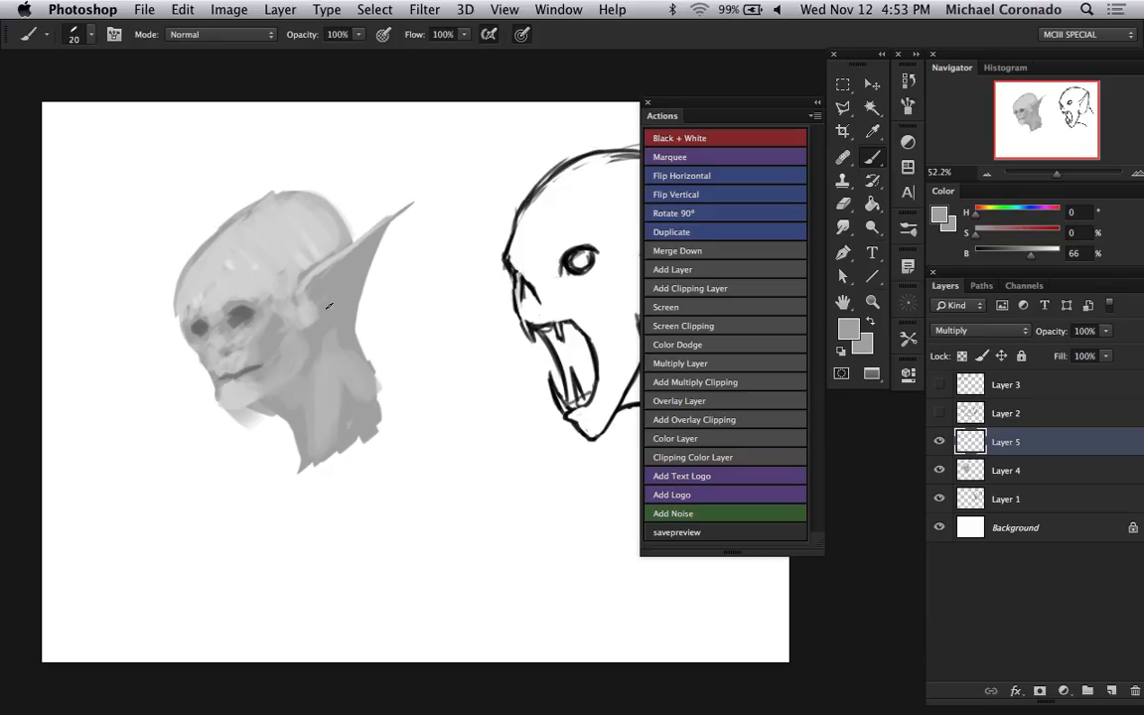
# - Enlarge the brush and shade the ear's interior and the shadow under the jaw down the throat on the Multiply layer
pyautogui.press(']')
pyautogui.press(']')
pyautogui.press(']')
pyautogui.press(']')
pyautogui.moveTo(314, 289)
pyautogui.mouseDown()
pyautogui.moveTo(368, 236)
pyautogui.moveTo(327, 290)
pyautogui.moveTo(333, 325)
pyautogui.moveTo(336, 282)
pyautogui.moveTo(349, 291)
pyautogui.moveTo(350, 254)
pyautogui.moveTo(374, 231)
pyautogui.moveTo(328, 326)
pyautogui.moveTo(335, 342)
pyautogui.moveTo(326, 347)
pyautogui.mouseUp()
pyautogui.moveTo(262, 401)
pyautogui.mouseDown()
pyautogui.moveTo(308, 357)
pyautogui.moveTo(299, 409)
pyautogui.moveTo(293, 387)
pyautogui.moveTo(306, 366)
pyautogui.moveTo(284, 401)
pyautogui.moveTo(300, 403)
pyautogui.moveTo(308, 369)
pyautogui.moveTo(296, 412)
pyautogui.moveTo(310, 437)
pyautogui.moveTo(310, 356)
pyautogui.moveTo(298, 424)
pyautogui.moveTo(311, 448)
pyautogui.moveTo(315, 366)
pyautogui.moveTo(311, 463)
pyautogui.moveTo(319, 360)
pyautogui.mouseUp()
pyautogui.press(']')
pyautogui.press(']')
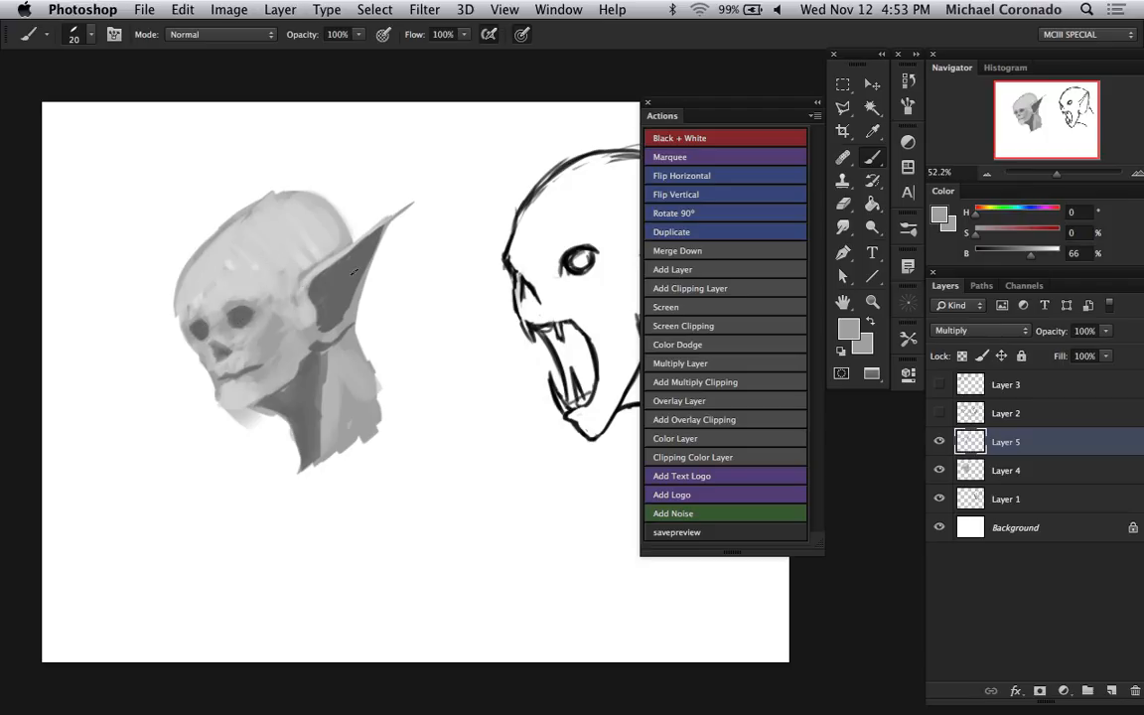
# - Run the Add Layer action to add a layer above Layer 5, and paint white eyes inside the sockets with a small brush
pyautogui.click(713, 266)
pyautogui.keyDown('alt'); pyautogui.click(258, 300); pyautogui.keyUp('alt')
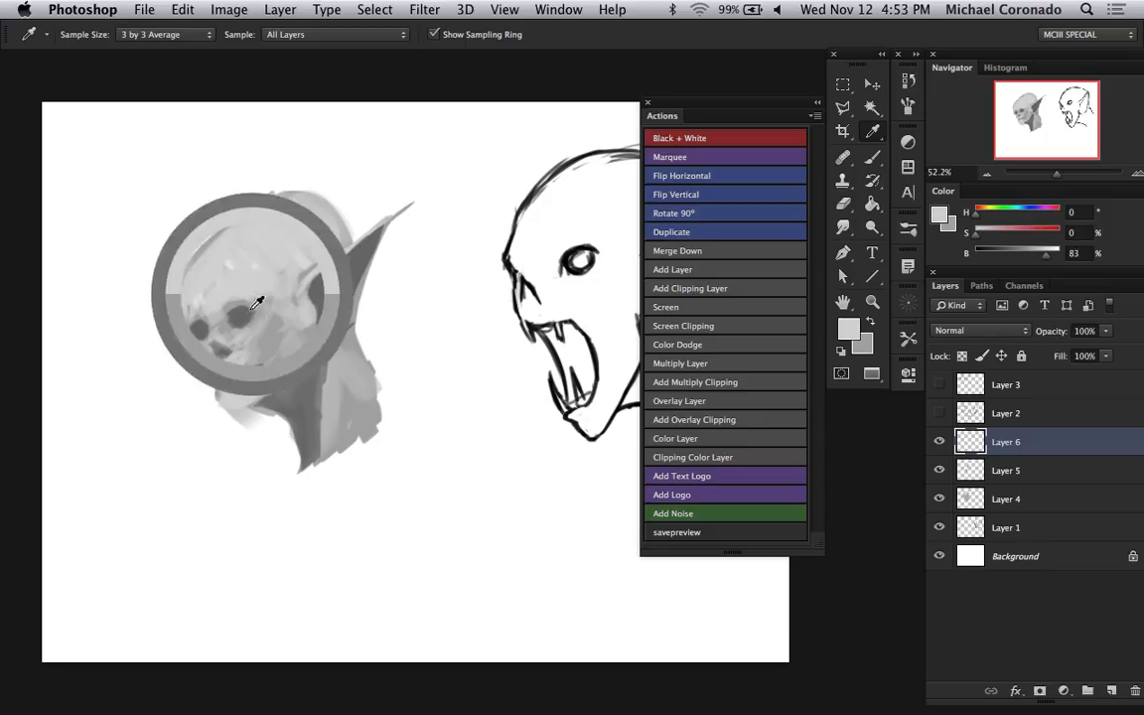
pyautogui.press('[')
pyautogui.press('[')
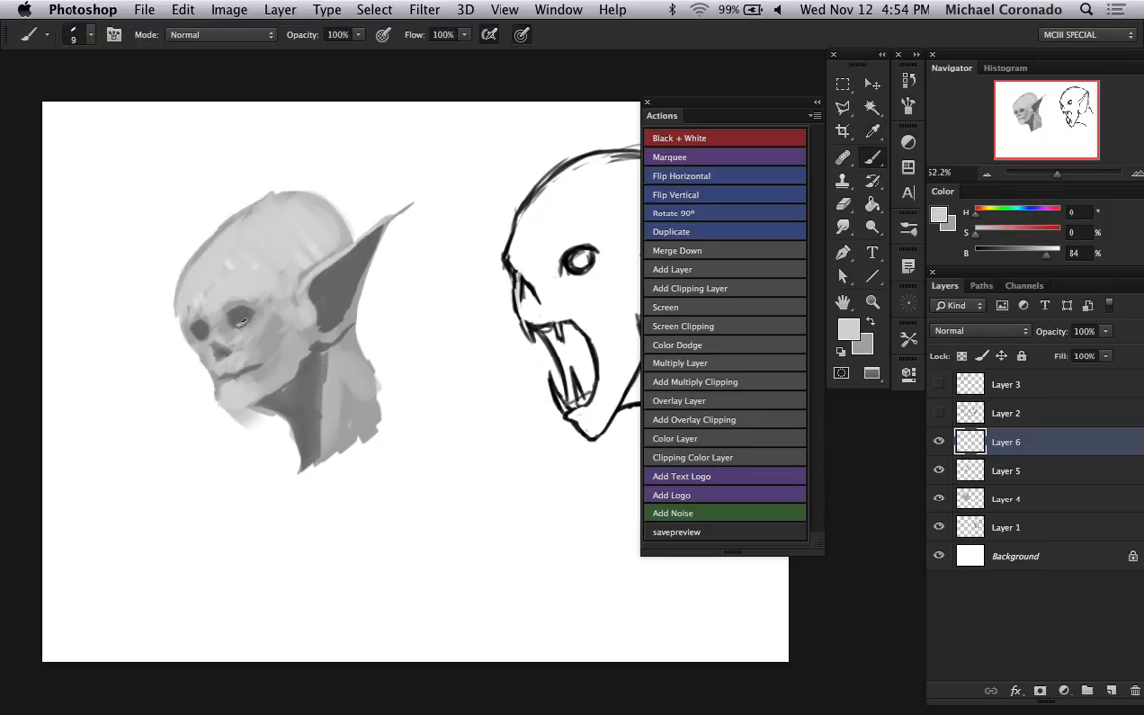
pyautogui.keyDown('alt'); pyautogui.click(241, 325); pyautogui.keyUp('alt')
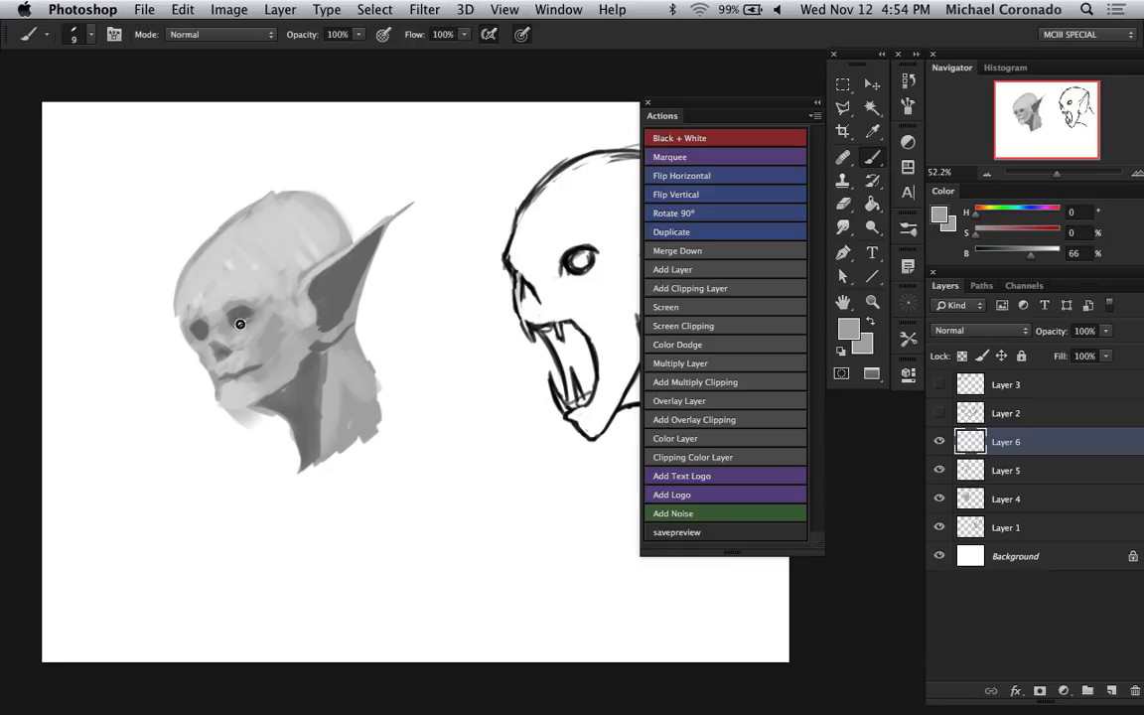
pyautogui.keyDown('alt'); pyautogui.click(177, 337); pyautogui.keyUp('alt')
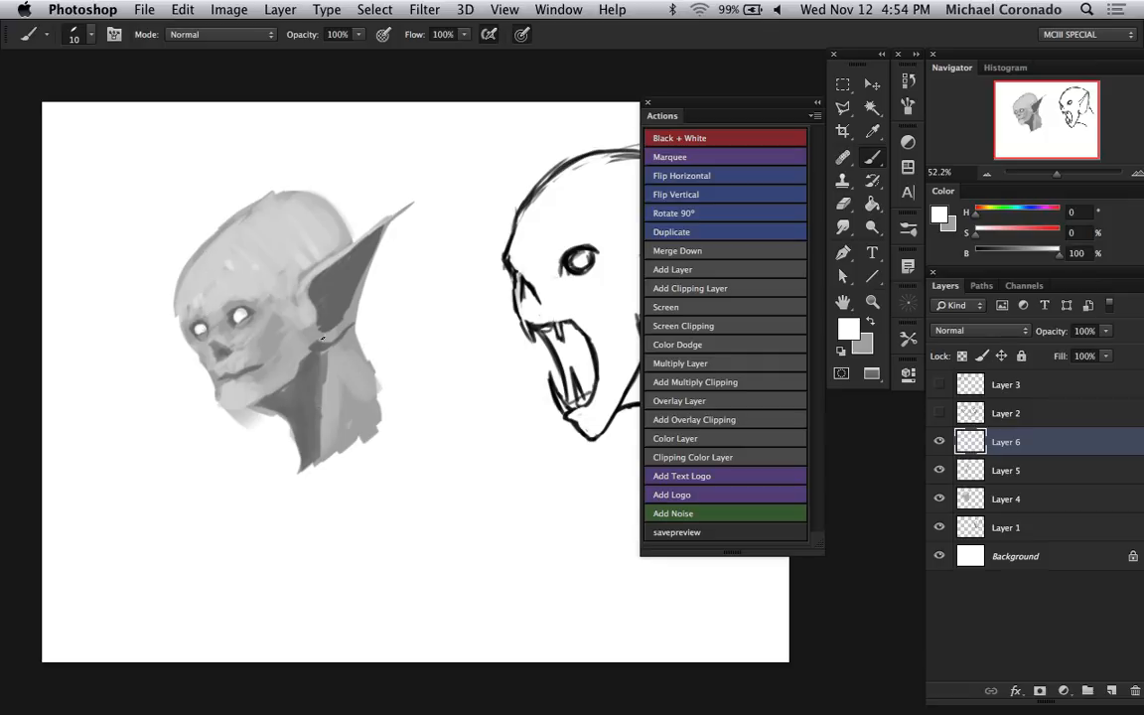
# - Sample a 90% grey and lighten the cranium with a size 60 brush, reducing the brush size for the face details
pyautogui.keyDown('alt'); pyautogui.click(238, 260); pyautogui.keyUp('alt')
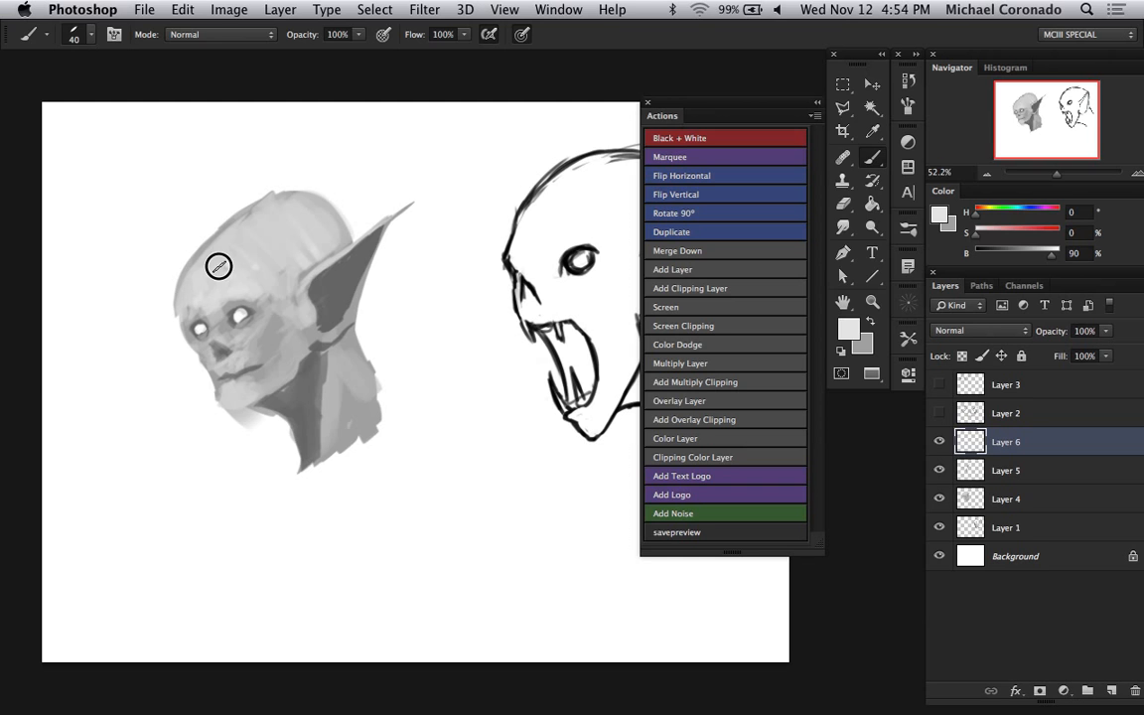
pyautogui.press(']')
pyautogui.press(']')
pyautogui.press(']')
pyautogui.moveTo(215, 262)
pyautogui.mouseDown()
pyautogui.moveTo(258, 265)
pyautogui.moveTo(322, 225)
pyautogui.mouseUp()
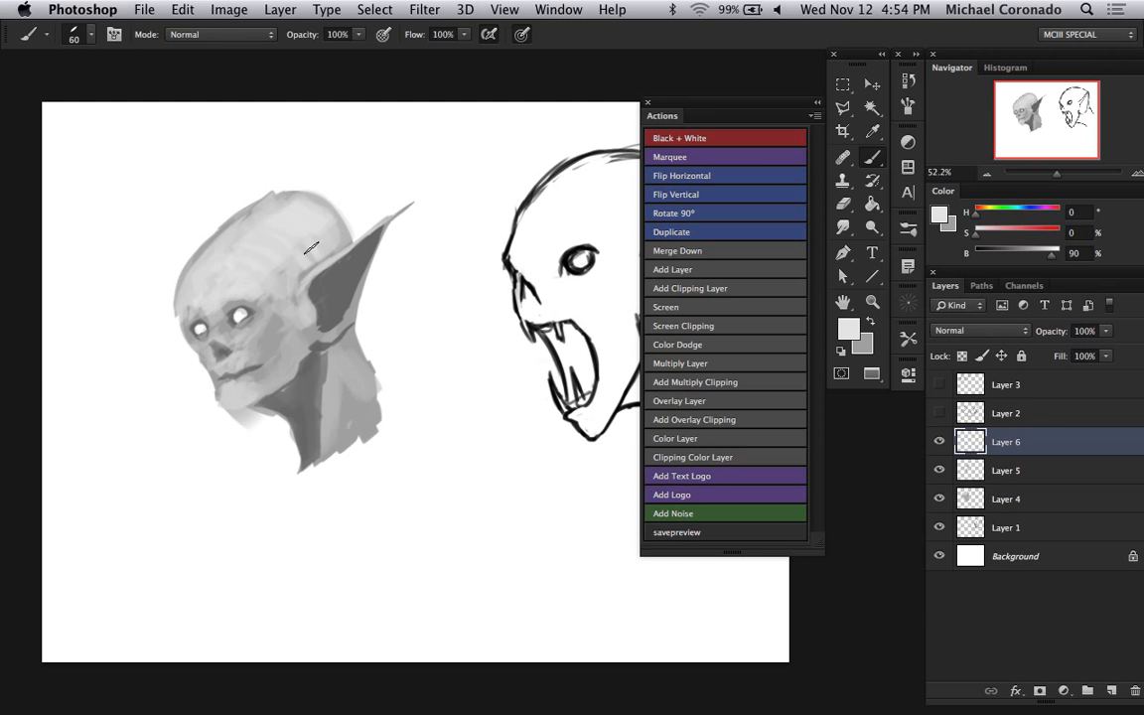
pyautogui.moveTo(293, 291)
pyautogui.mouseDown()
pyautogui.moveTo(294, 312)
pyautogui.moveTo(299, 286)
pyautogui.moveTo(360, 239)
pyautogui.mouseUp()
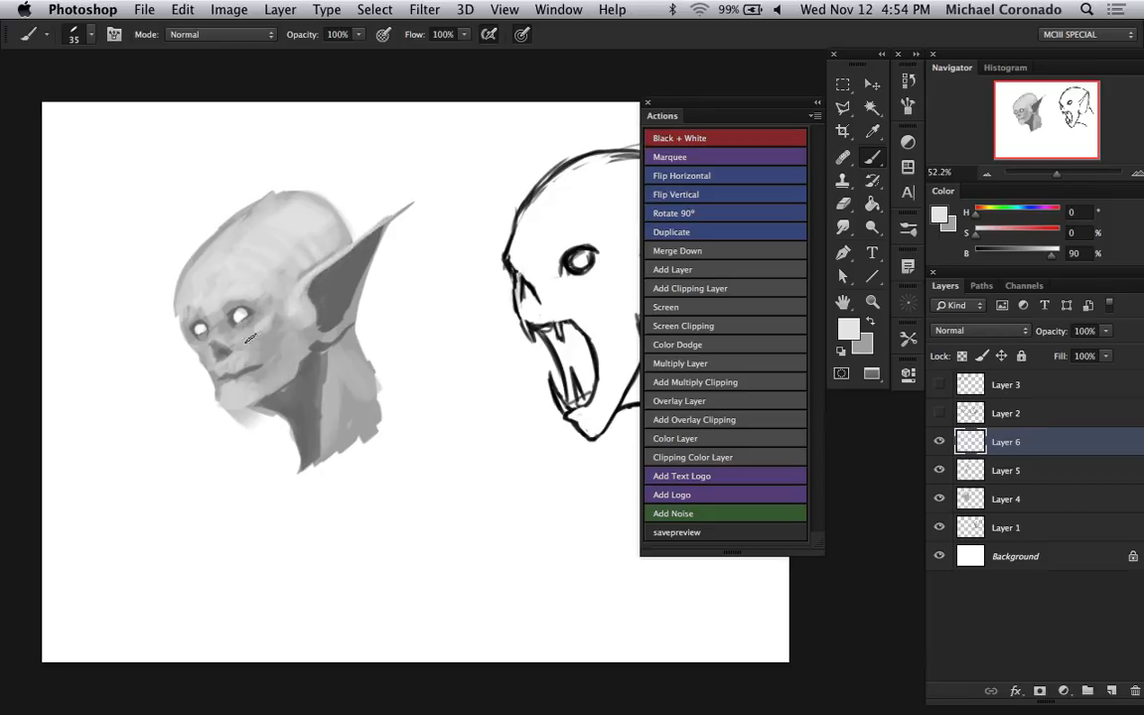
pyautogui.press('[')
pyautogui.press('[')
# - Flip the canvas horizontally and sample pure white as the painting colour
pyautogui.press('super+shift+h')
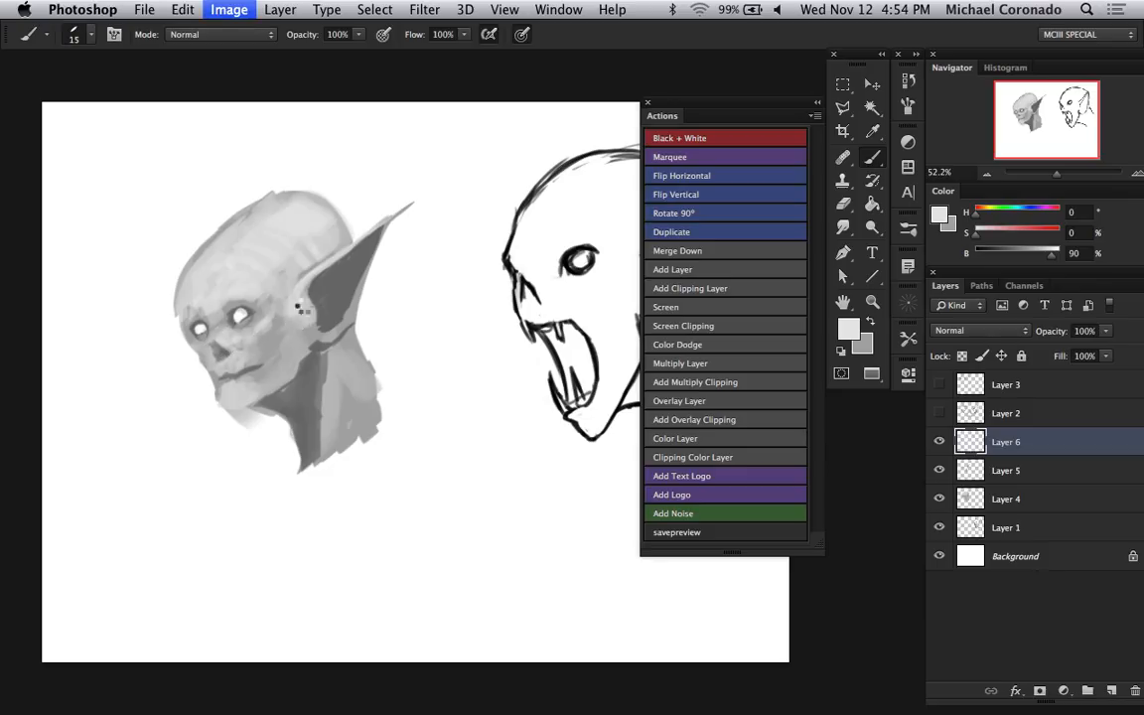
pyautogui.moveTo(635, 328); pyautogui.dragTo(398, 329)
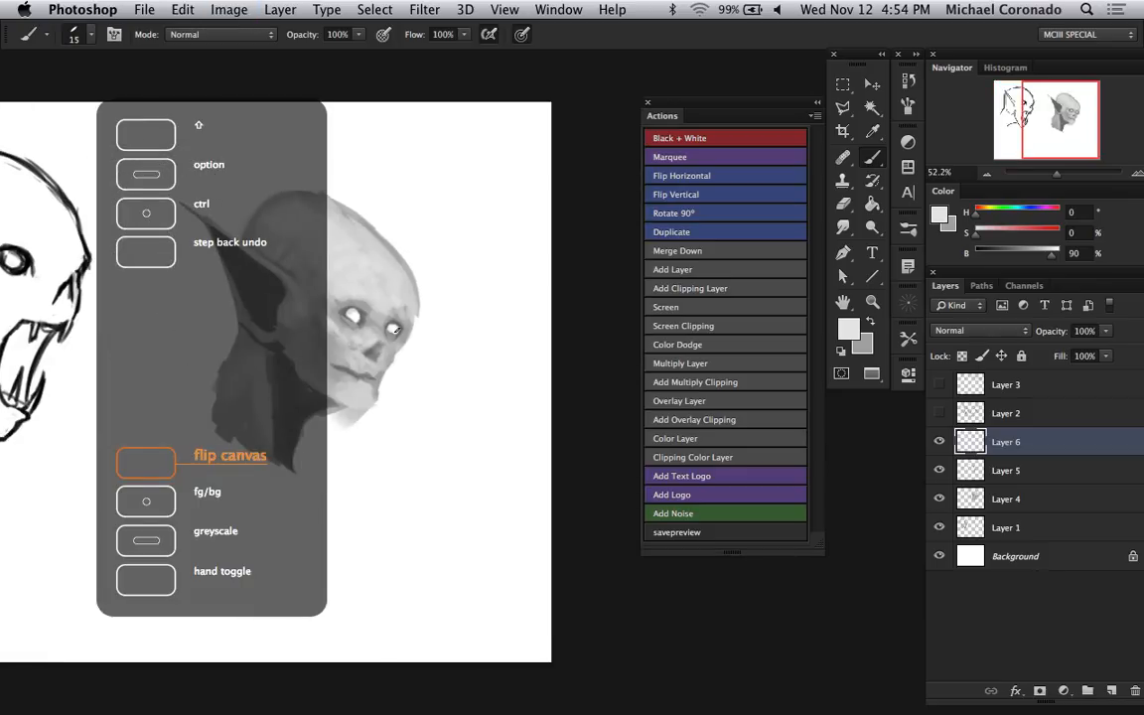
pyautogui.keyDown('alt'); pyautogui.click(452, 321); pyautogui.keyUp('alt')
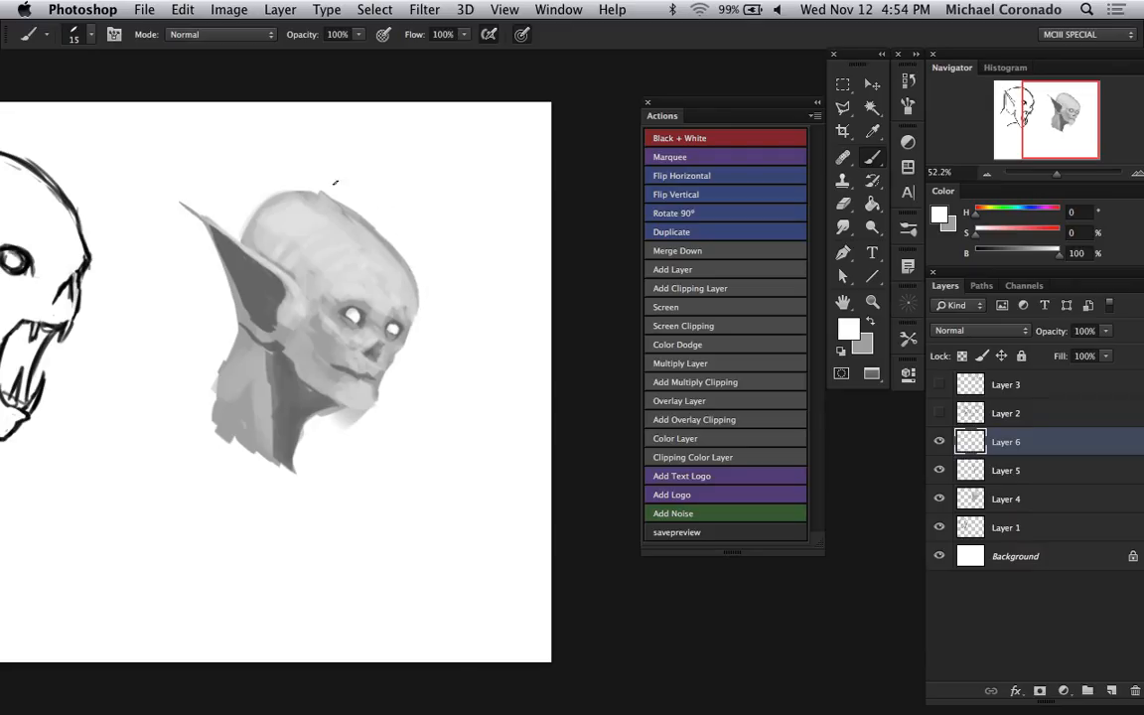
pyautogui.keyDown('alt'); pyautogui.click(401, 174); pyautogui.keyUp('alt')
# - Switch to the 19 px round brush preset, enlarge it to 35, and trim the back and crown of the skull with white
pyautogui.keyDown('ctrl'); pyautogui.click(324, 177); pyautogui.keyUp('ctrl')
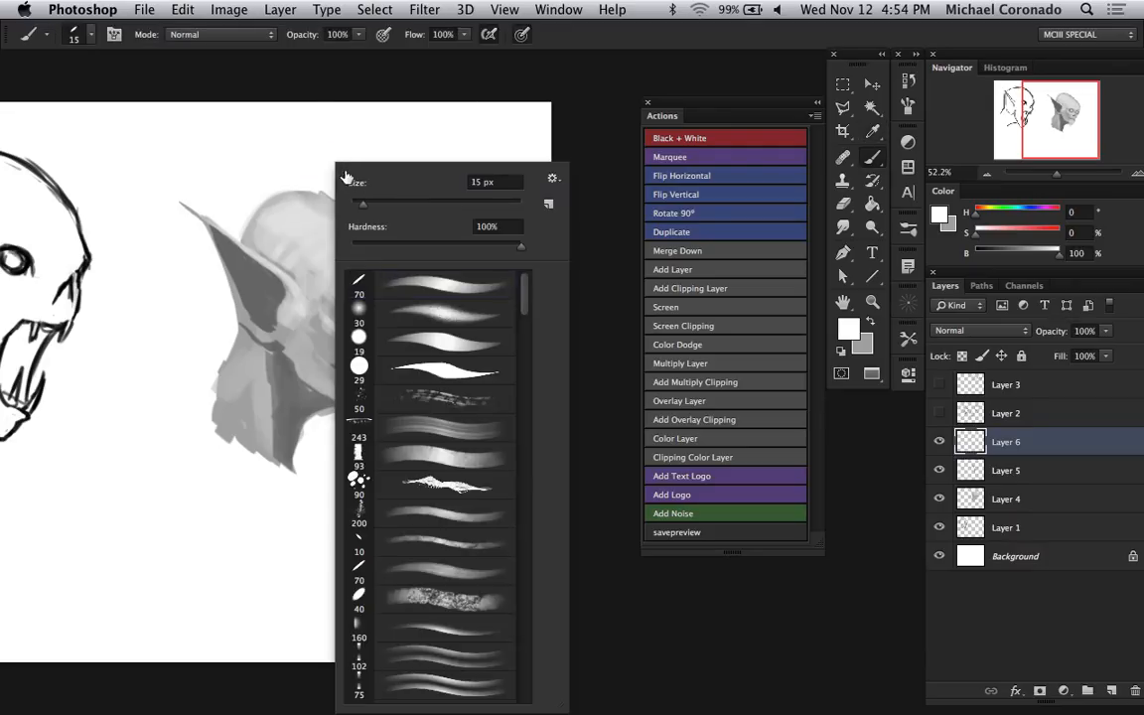
pyautogui.click(443, 340)
pyautogui.click(313, 205)
pyautogui.press(']')
pyautogui.press(']')
pyautogui.press(']')
pyautogui.press(']')
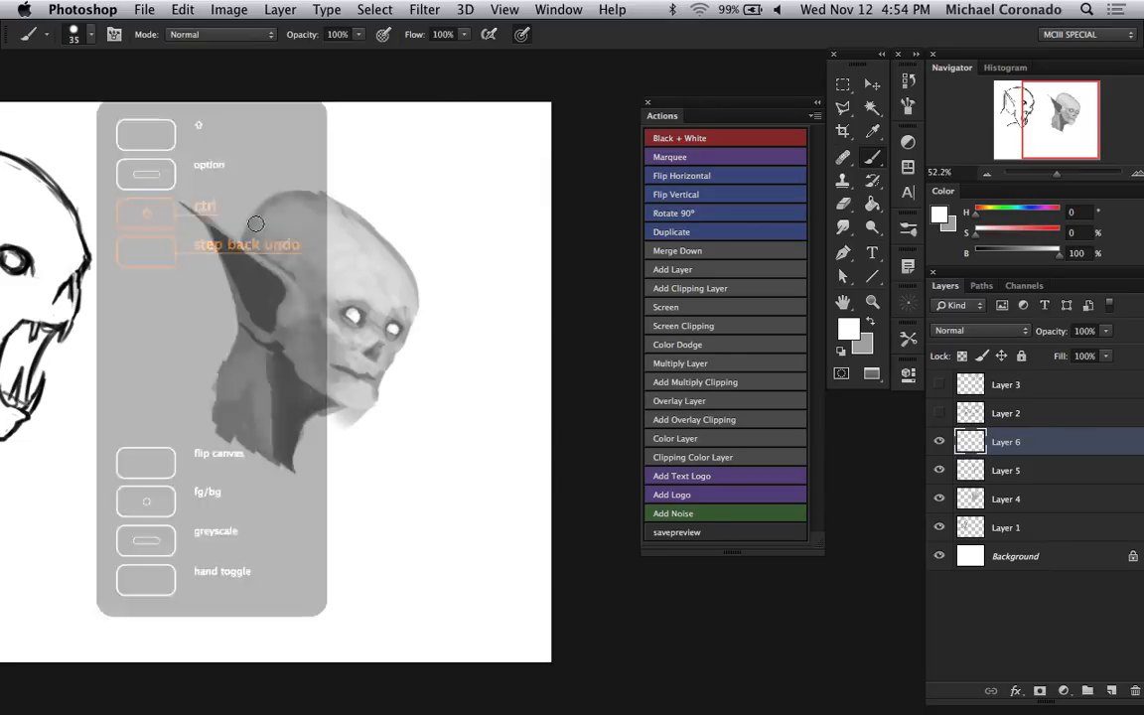
pyautogui.moveTo(246, 232)
pyautogui.mouseDown()
pyautogui.moveTo(318, 181)
pyautogui.moveTo(308, 188)
pyautogui.mouseUp()
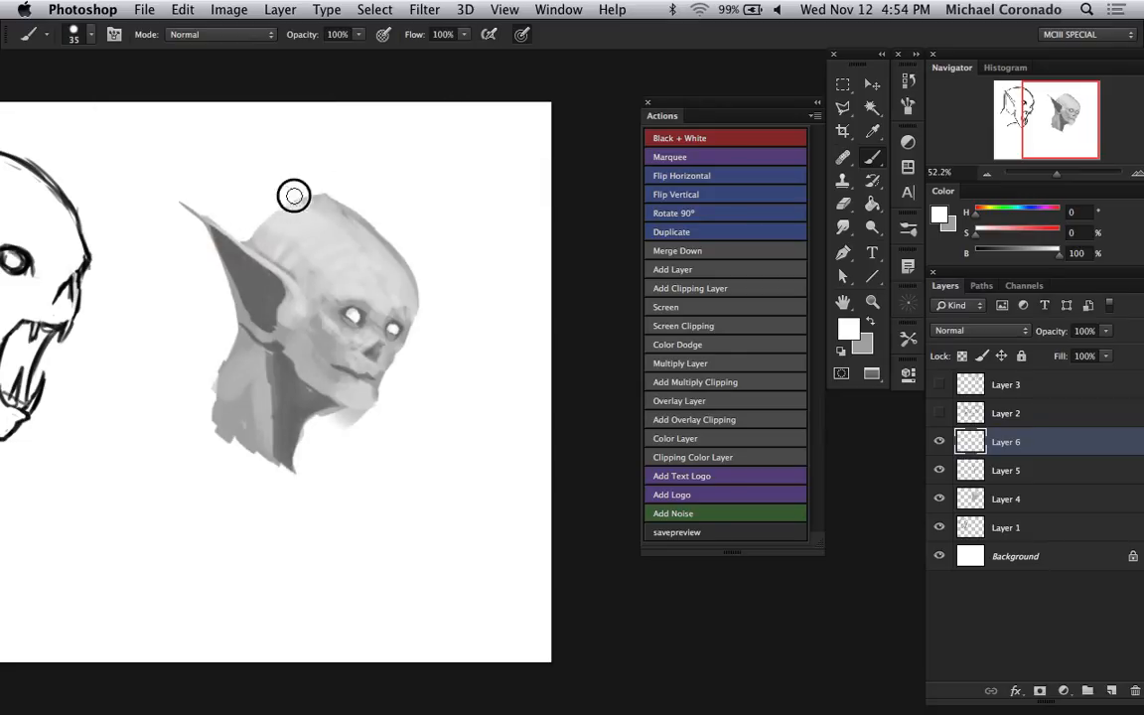
# - Merge Layer 6, Layer 5, Layer 4 and Layer 1 into a single layer
pyautogui.keyDown('shift'); pyautogui.click(1033, 529); pyautogui.keyUp('shift')
pyautogui.press('super+e')
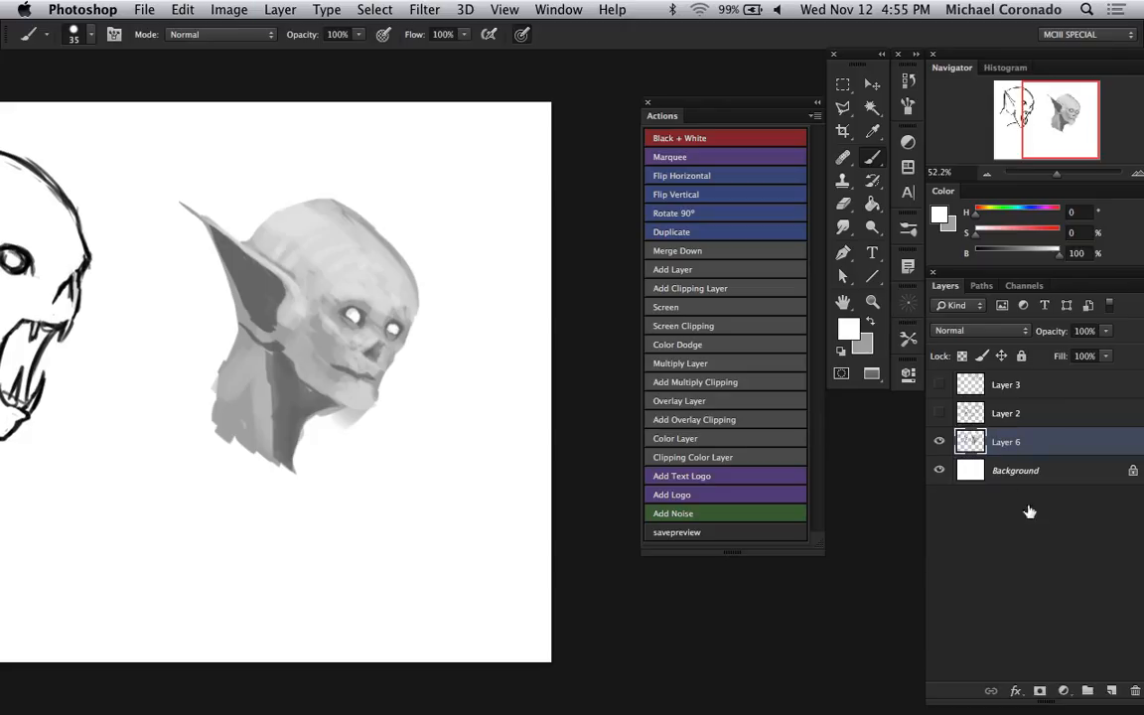
pyautogui.press('m')
pyautogui.moveTo(175, 166); pyautogui.dragTo(446, 496)
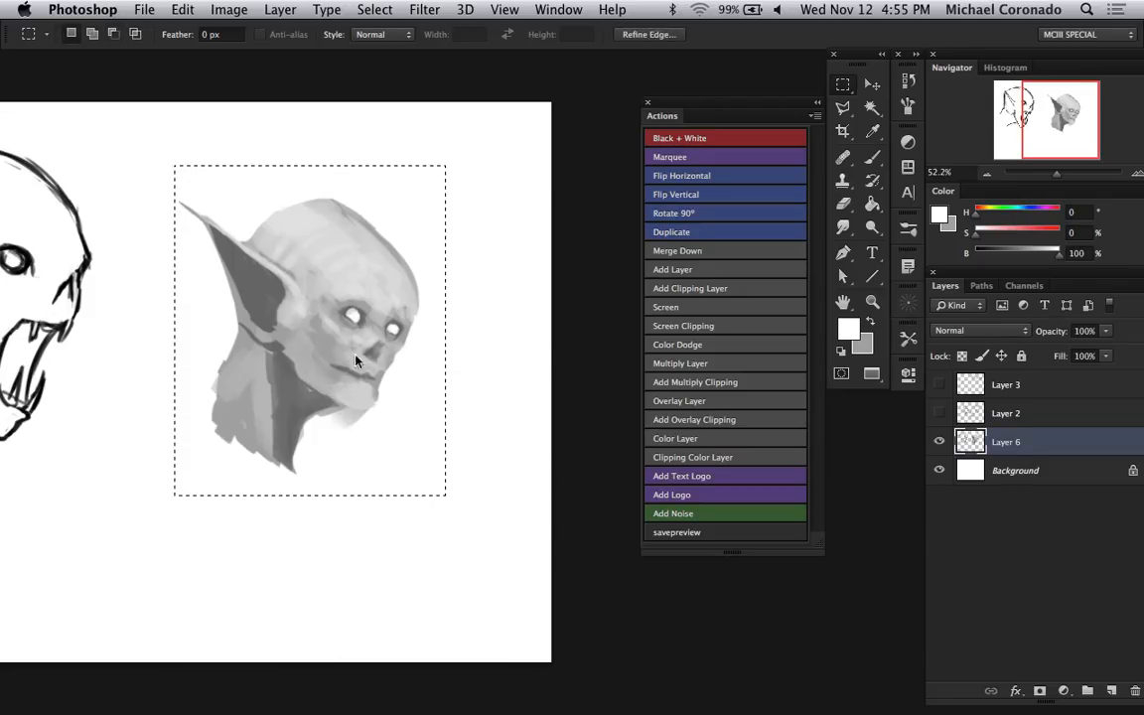
pyautogui.rightClick(290, 360)
pyautogui.click(315, 366)
# - Duplicate Layer 6 by moving a copy sideways so the painted head's copy covers the fanged head sketch
pyautogui.hscroll(-8, 476, 250)
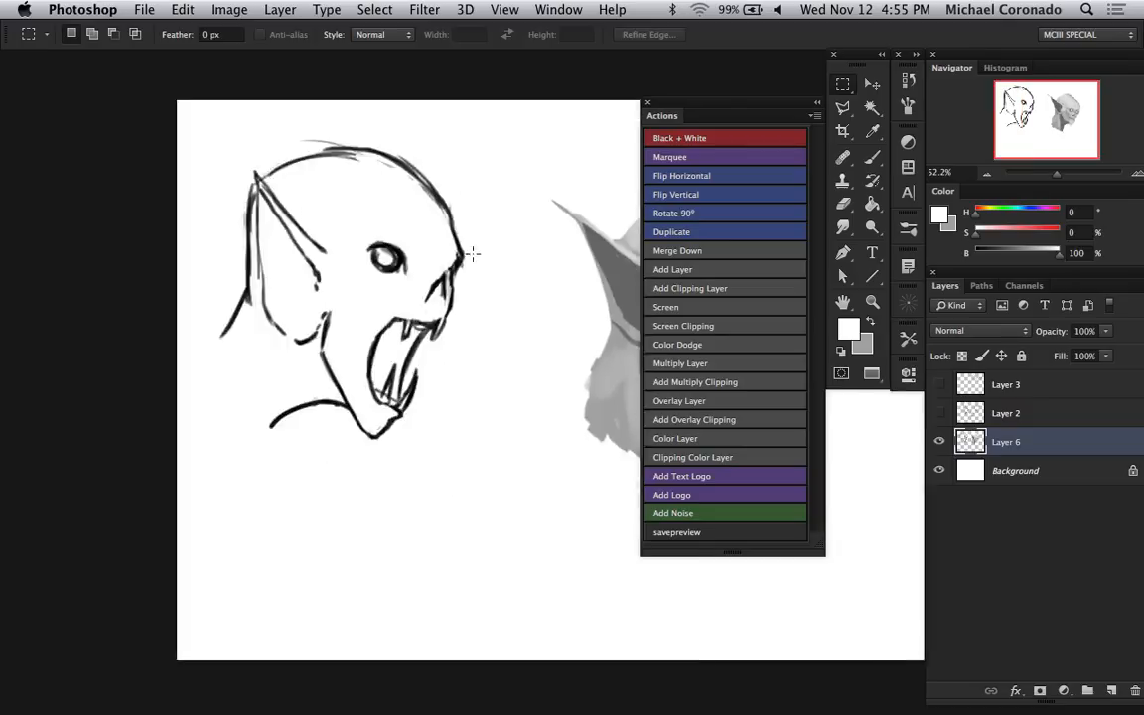
pyautogui.hscroll(5, 474, 255)
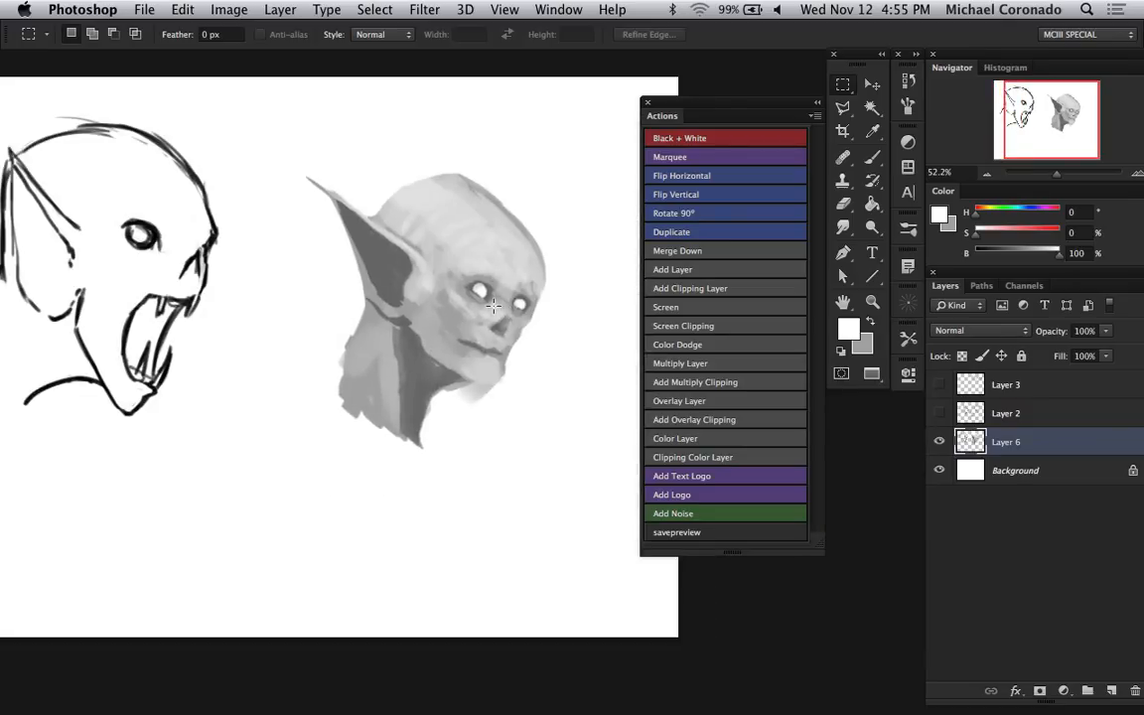
pyautogui.press('v')
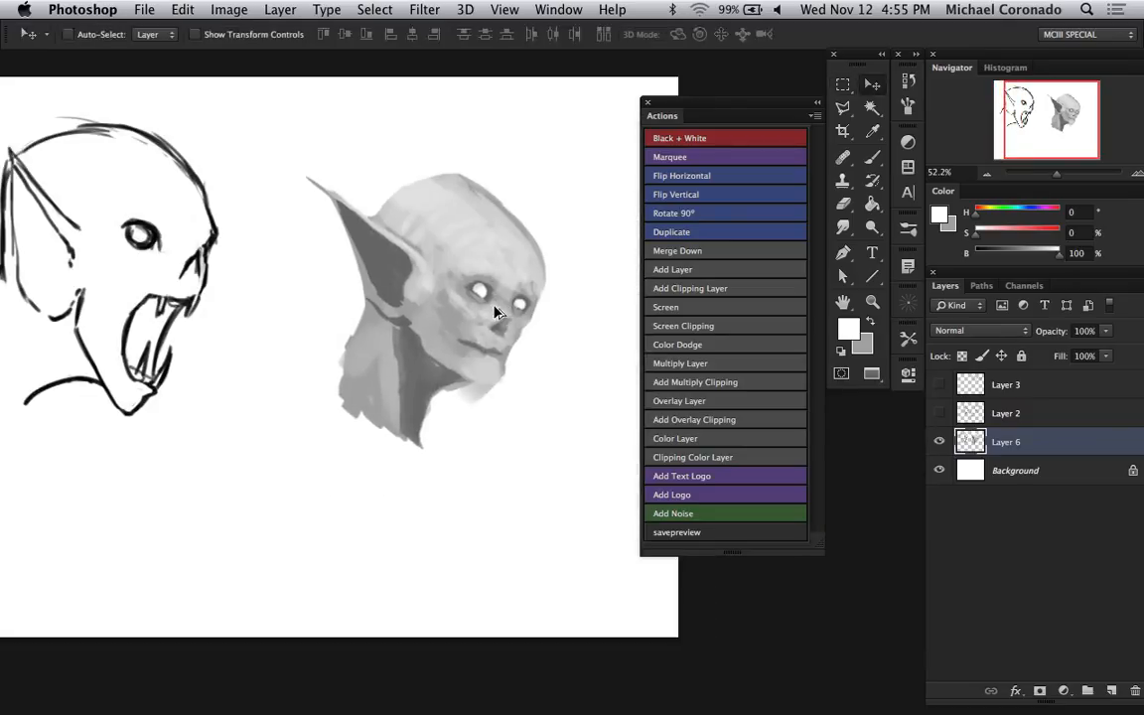
pyautogui.moveTo(501, 308); pyautogui.dragTo(217, 316)
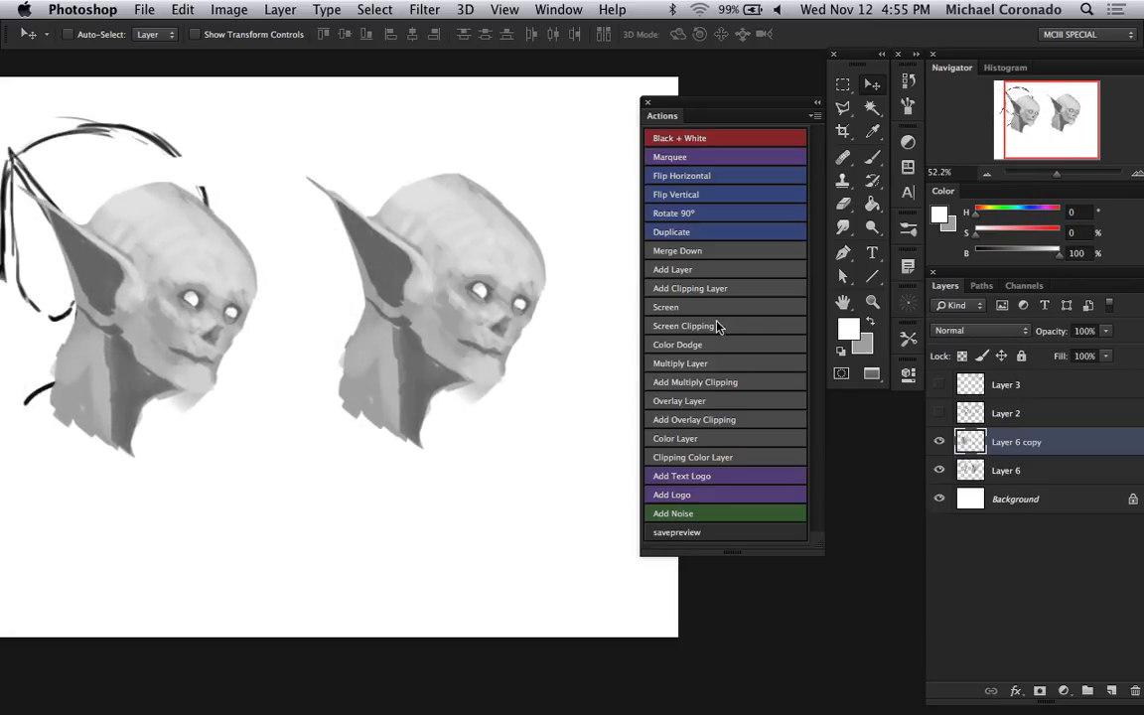
# - Clear the leftover fanged sketch lines from Layer 6 inside a rectangular selection around the copied head, and deselect
pyautogui.click(1026, 472)
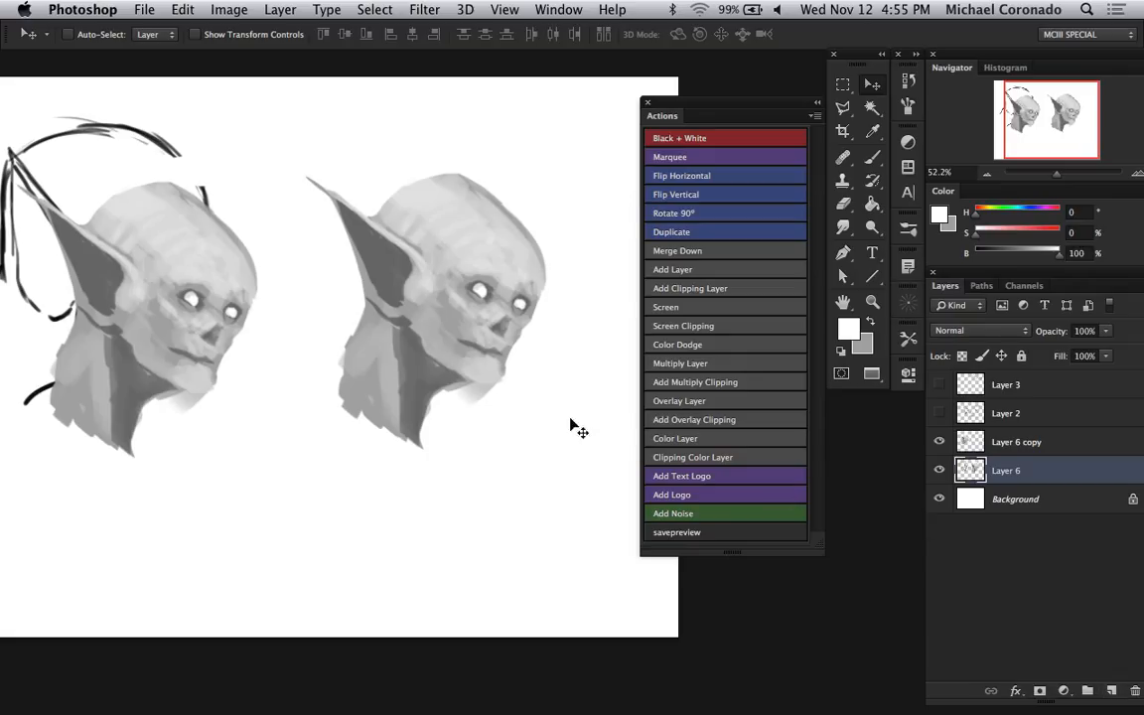
pyautogui.hscroll(-3, 577, 429)
pyautogui.press('m')
pyautogui.moveTo(17, 80); pyautogui.dragTo(338, 492)
pyautogui.press('g')
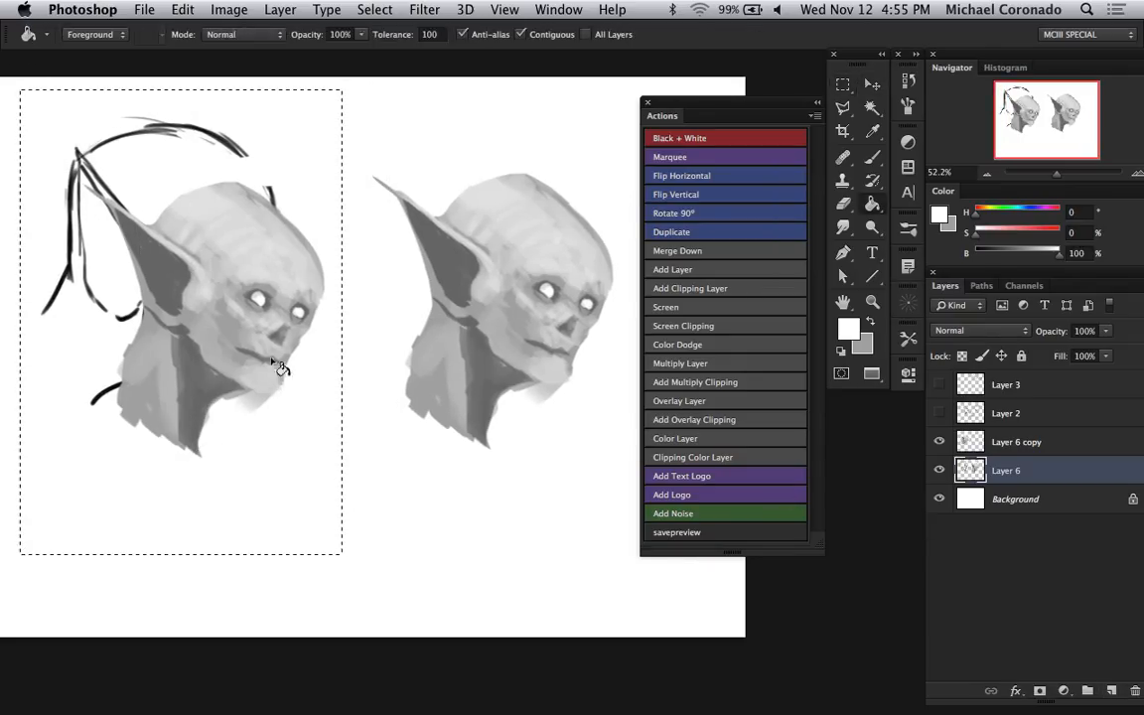
pyautogui.click(235, 151)
pyautogui.click(235, 151)
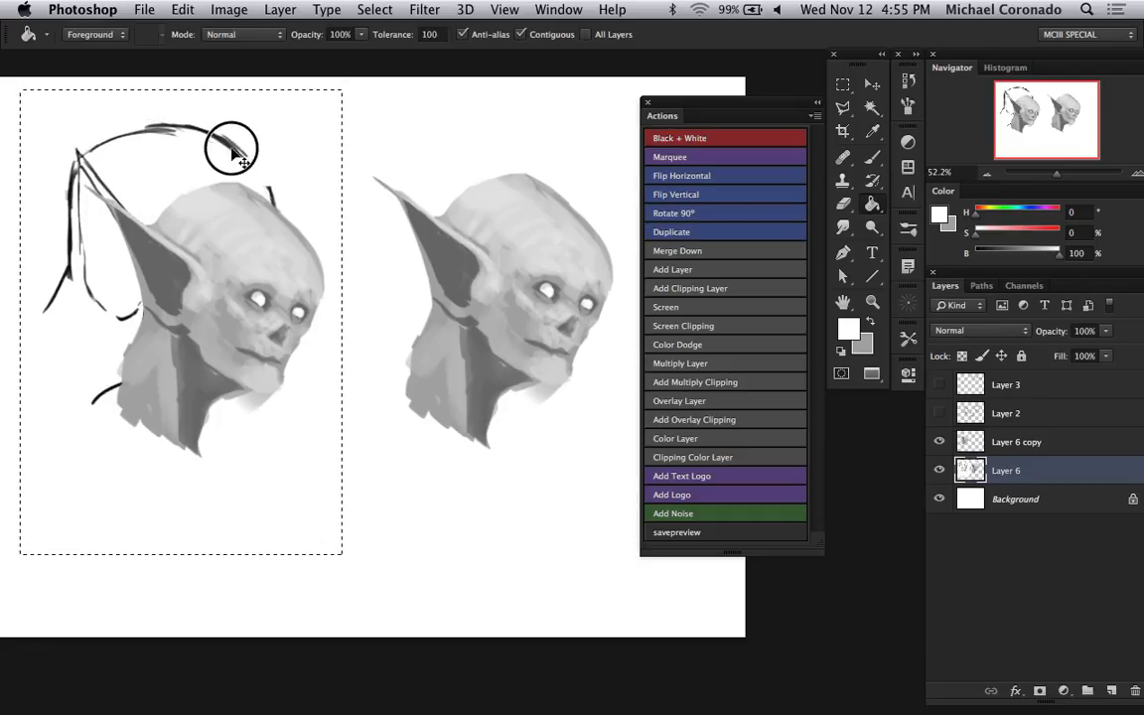
pyautogui.click(236, 151)
pyautogui.click(247, 180)
pyautogui.click(241, 198)
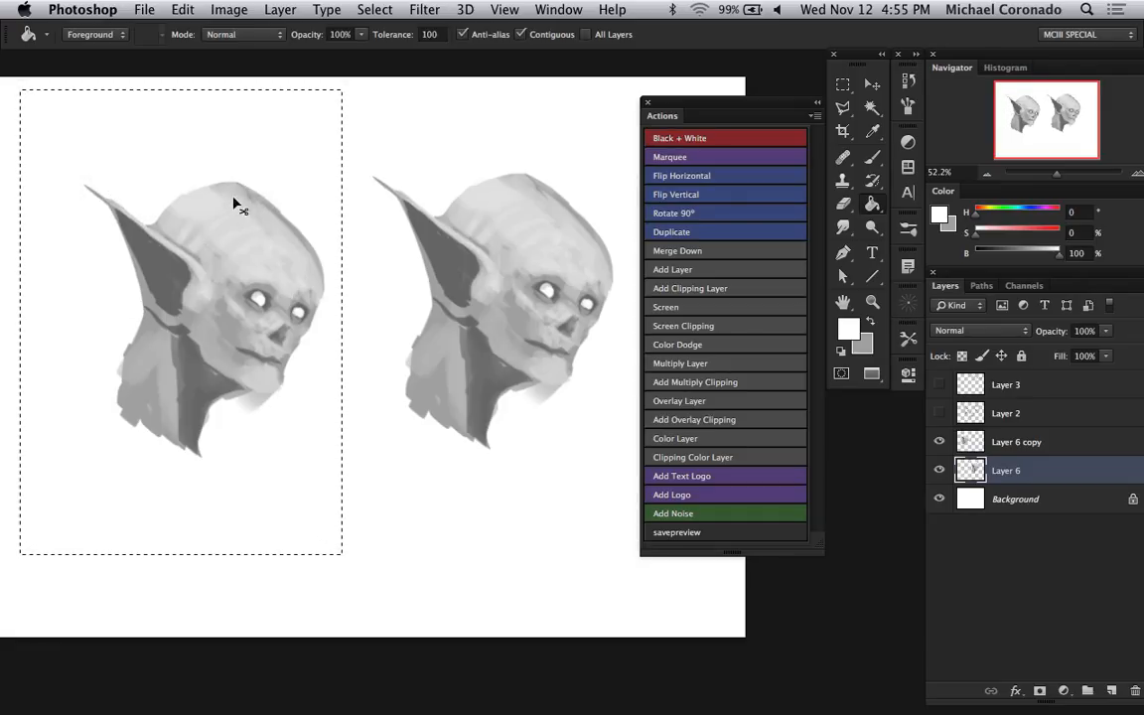
pyautogui.press('super+d')
# - Trim the copied head's crown and forehead on Layer 6 copy into a more angular outline with the white brush
pyautogui.click(1022, 444)
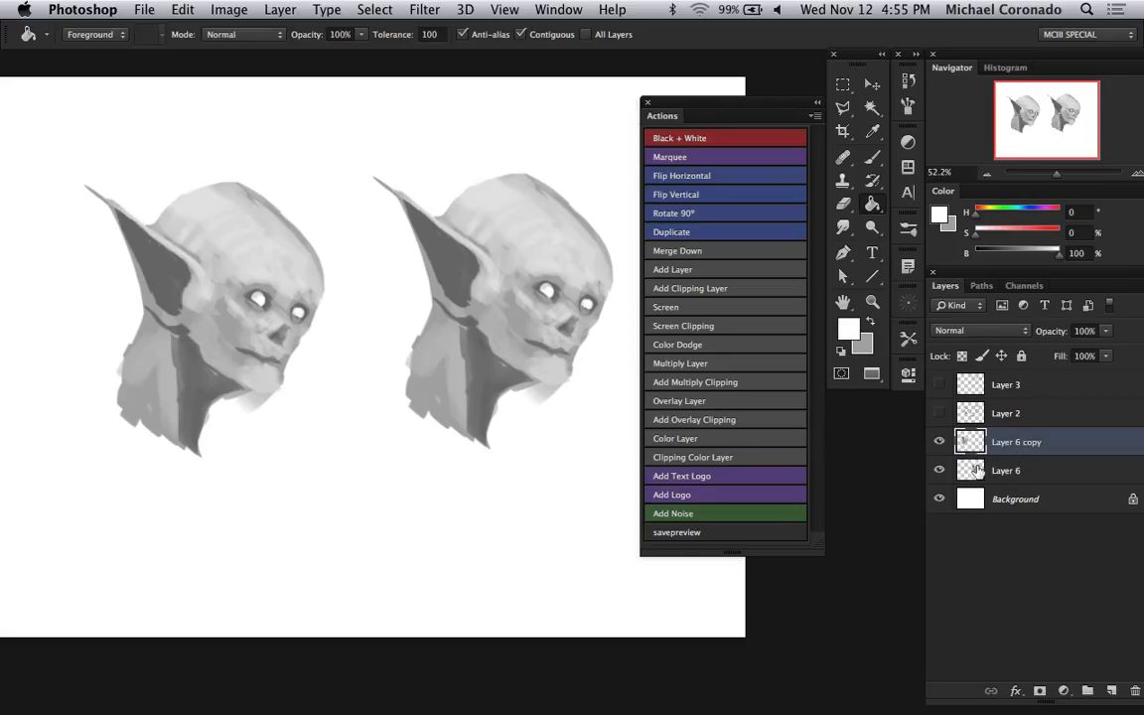
pyautogui.press('i')
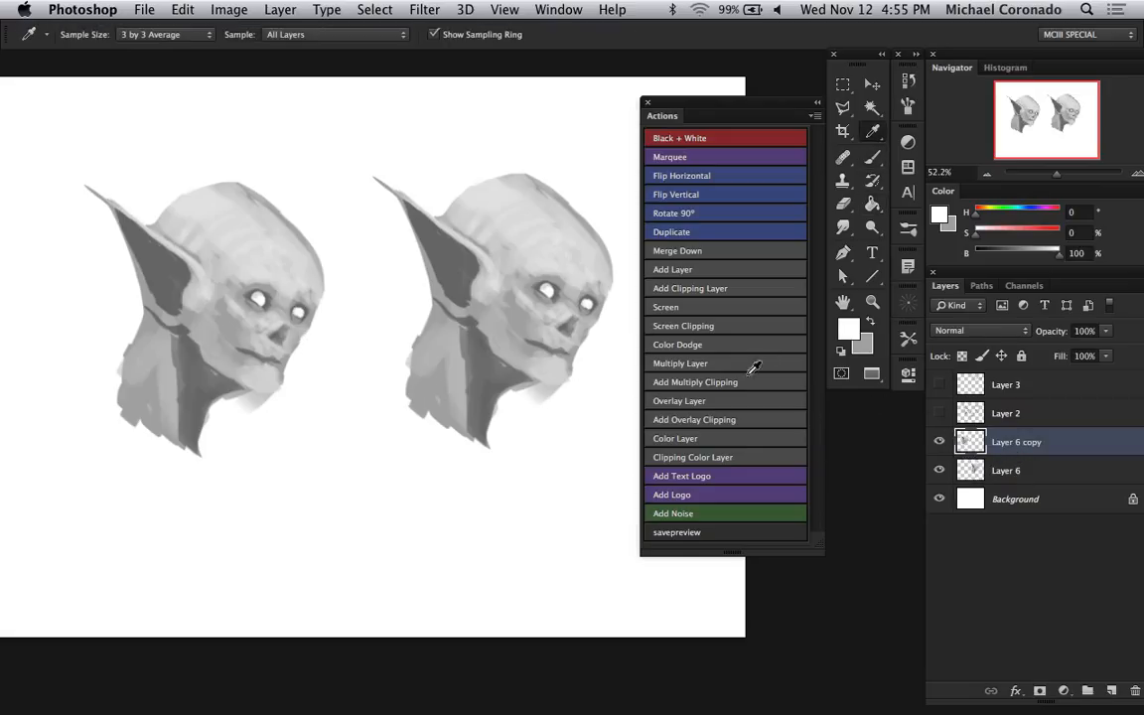
pyautogui.press('b')
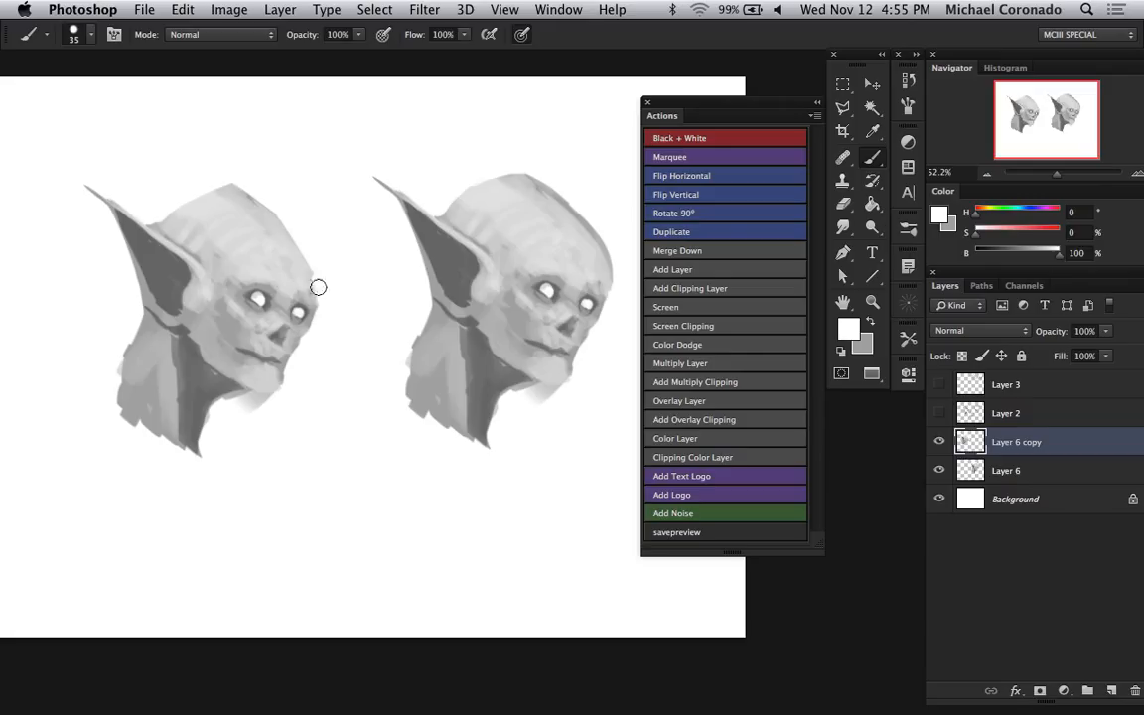
pyautogui.click(426, 10)
pyautogui.click(449, 148)
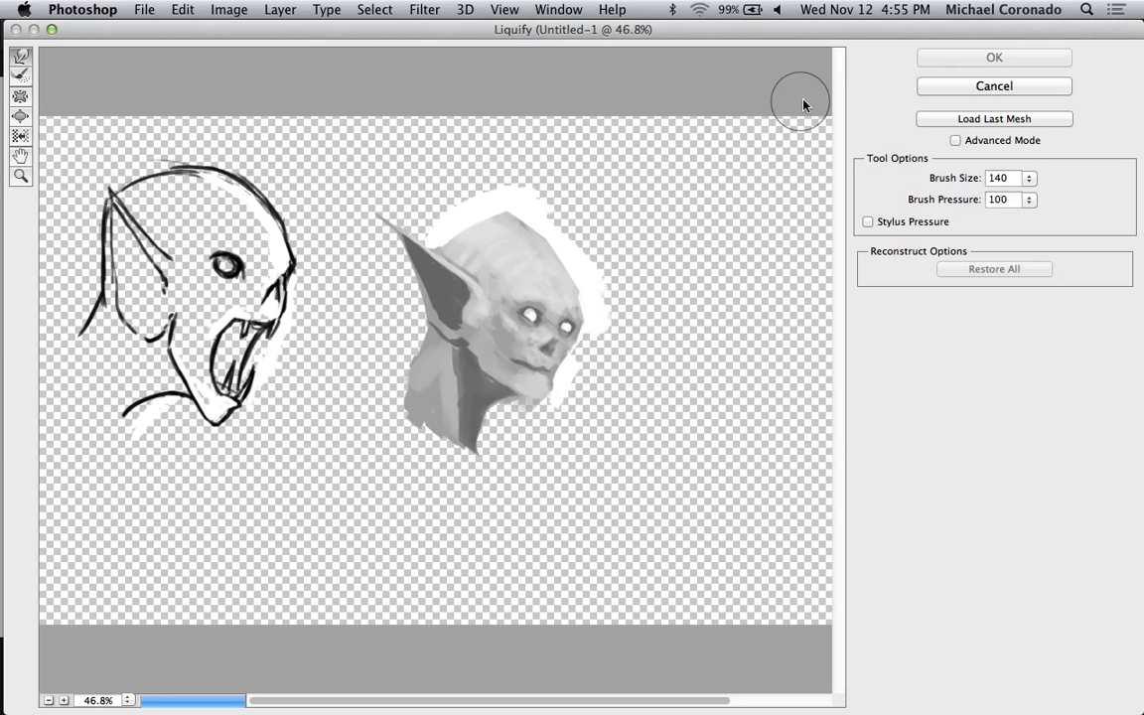
pyautogui.click(960, 88)
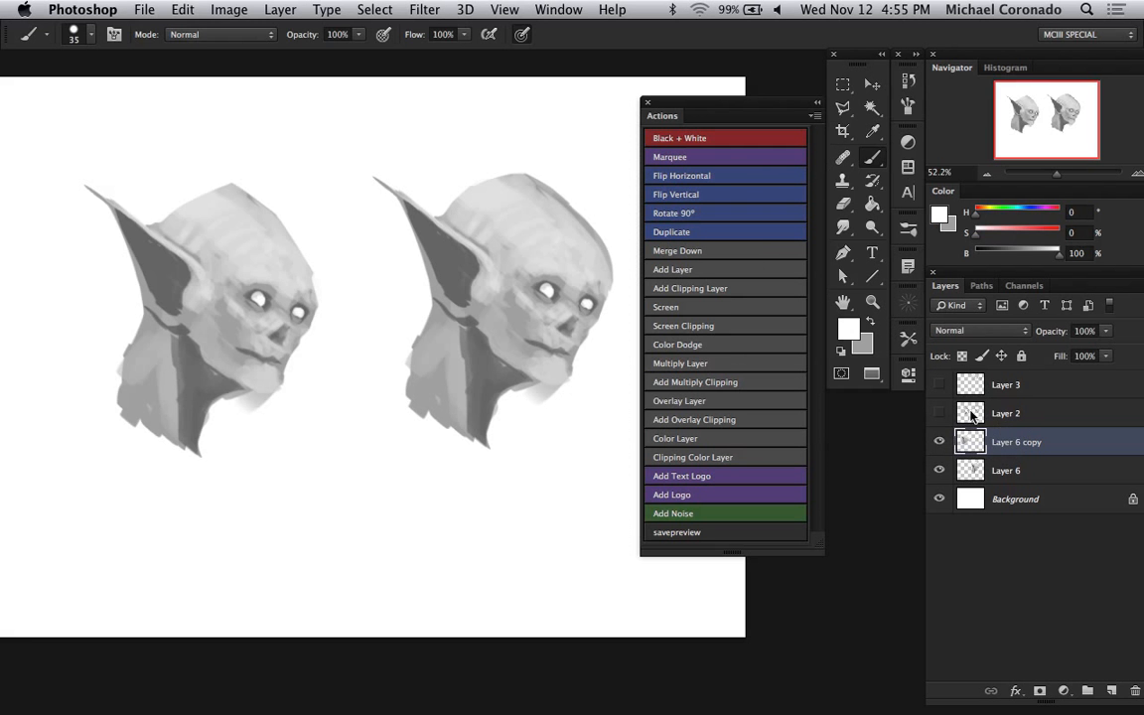
# - Start the Liquify filter on Layer 6 copy and enlarge both eyes with the Bloat tool at brush size 75
pyautogui.click(425, 9)
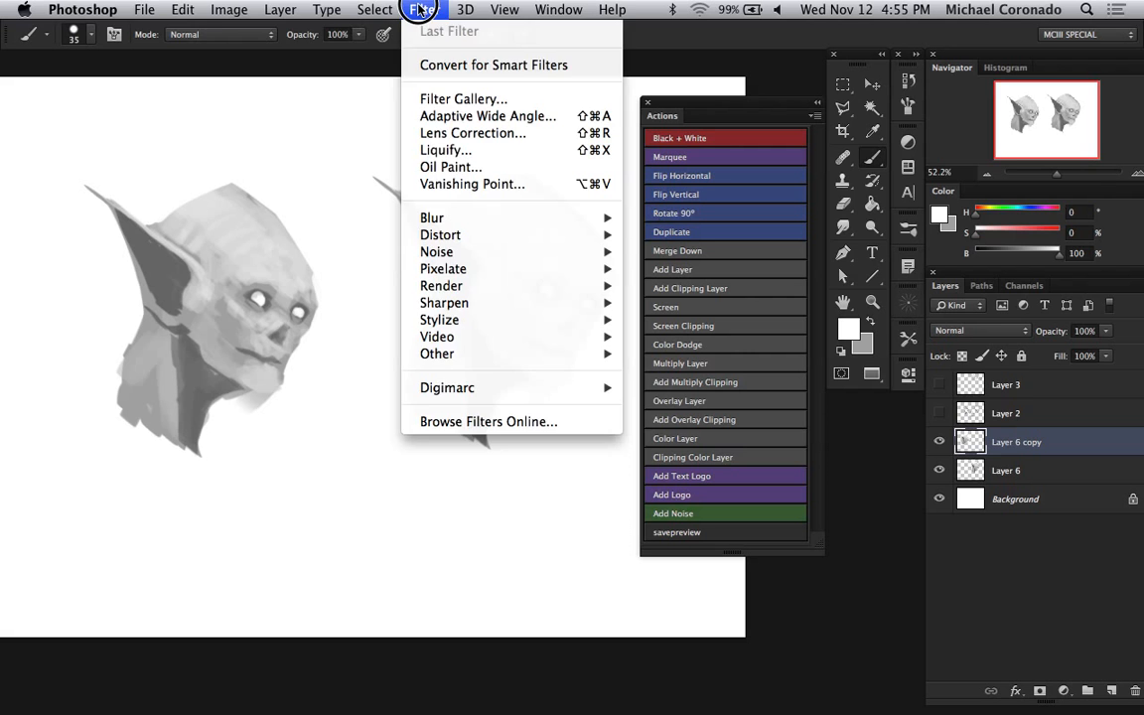
pyautogui.click(452, 148)
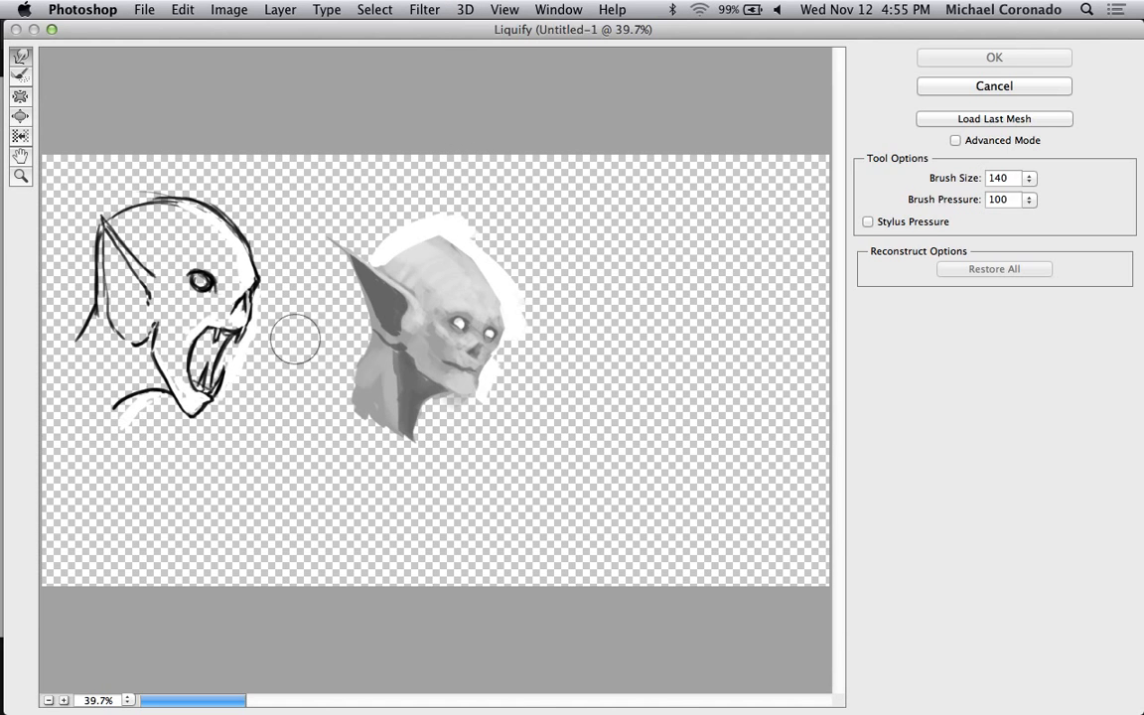
pyautogui.click(19, 116)
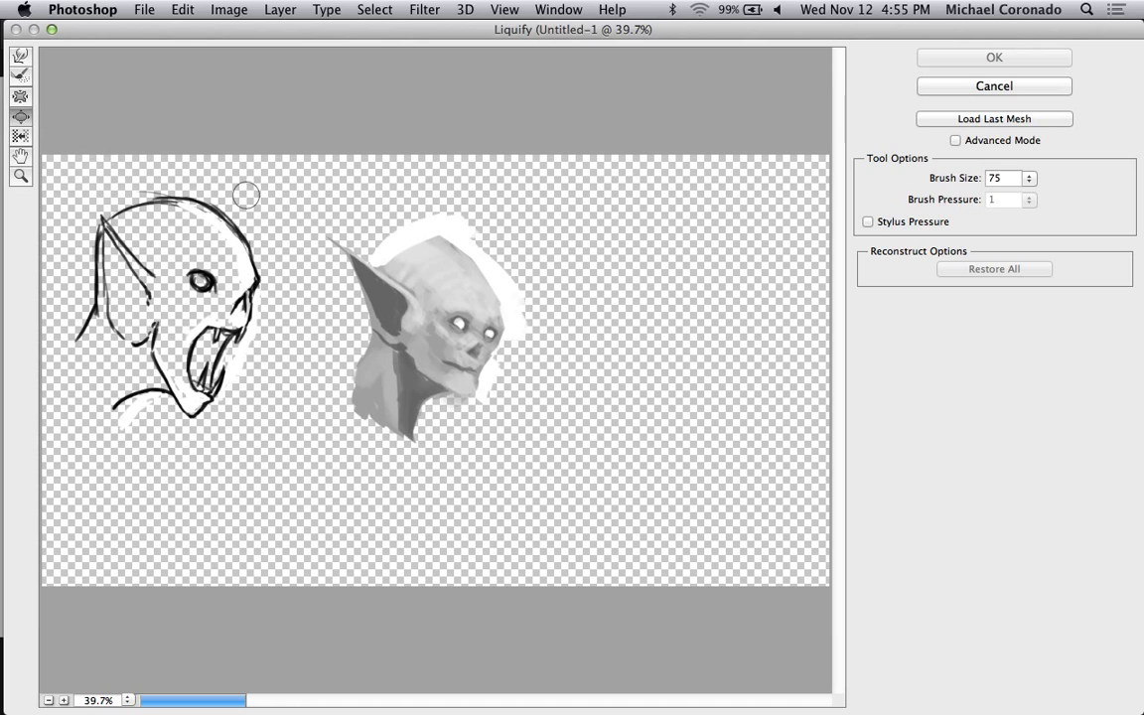
pyautogui.moveTo(463, 319); pyautogui.dragTo(460, 321)
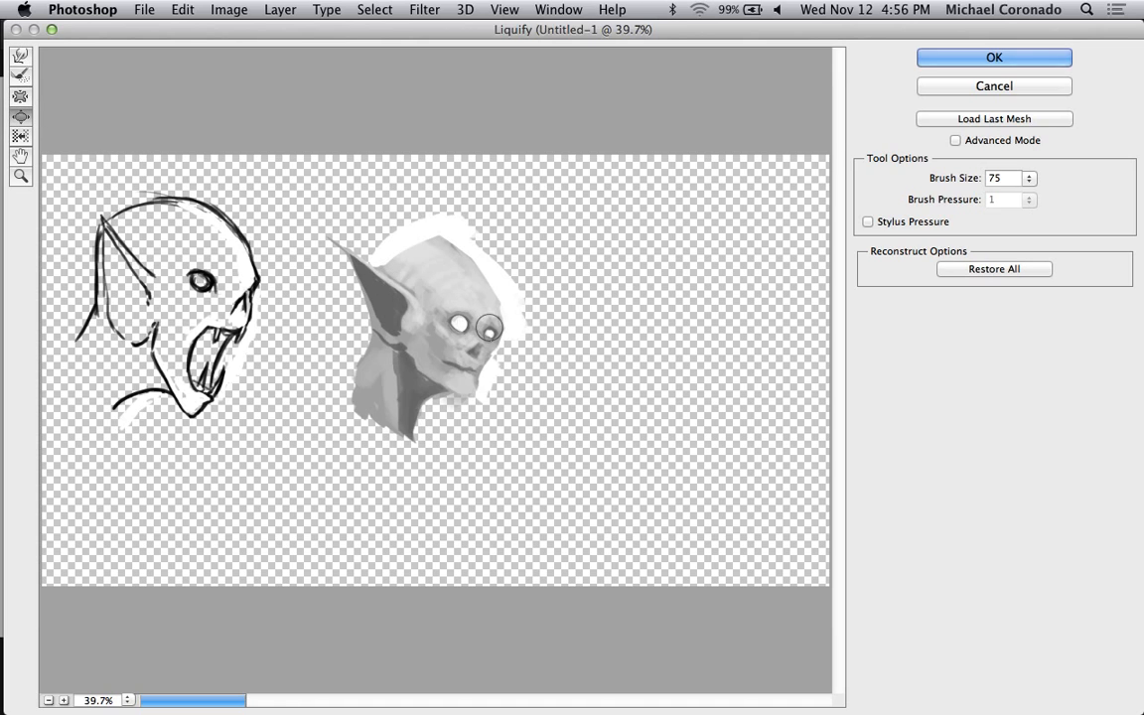
pyautogui.click(495, 335)
pyautogui.press('super+z')
# - Pull the mouth corner down and round the cranium with the Forward Warp tool, and apply the Liquify changes
pyautogui.click(19, 57)
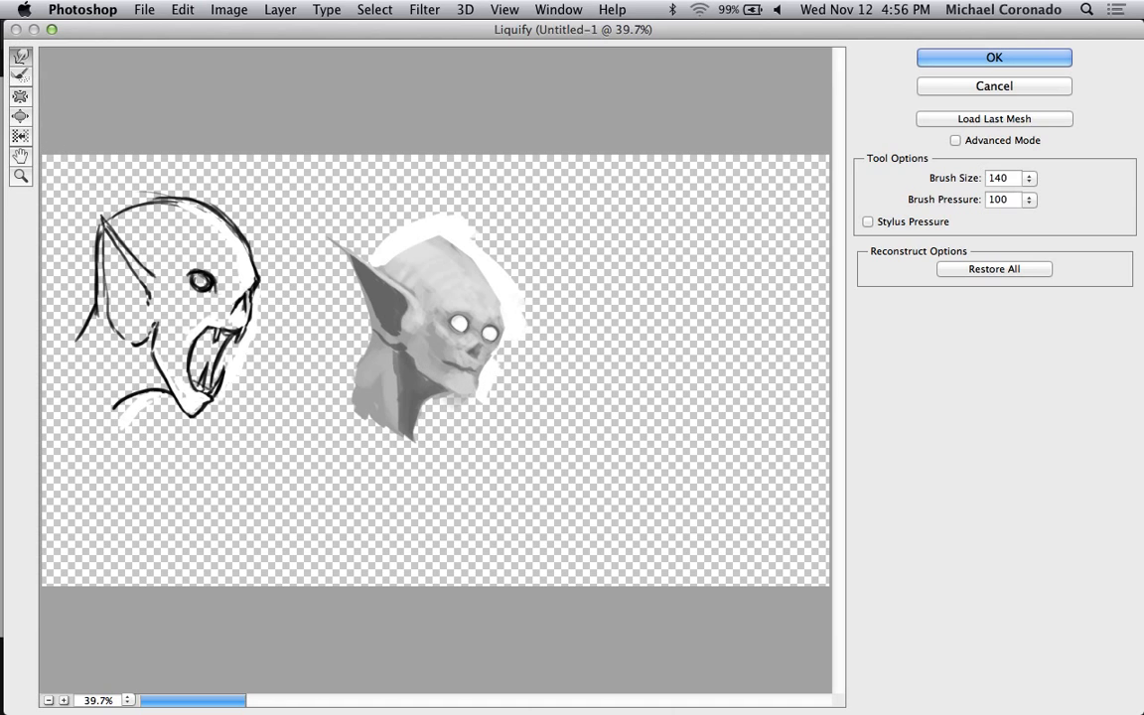
pyautogui.press(']')
pyautogui.press(']')
pyautogui.press(']')
pyautogui.press(']')
pyautogui.click(1030, 177)
pyautogui.moveTo(956, 200); pyautogui.dragTo(954, 202)
pyautogui.moveTo(443, 364); pyautogui.dragTo(429, 369)
pyautogui.press('b')
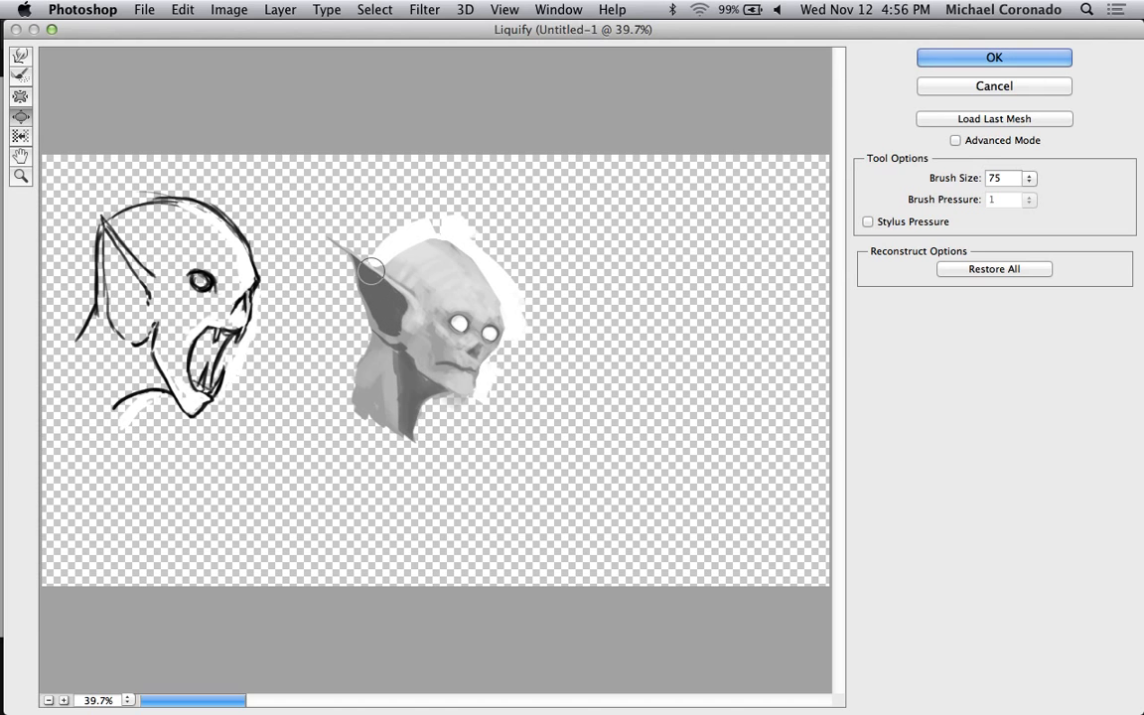
pyautogui.click(966, 51)
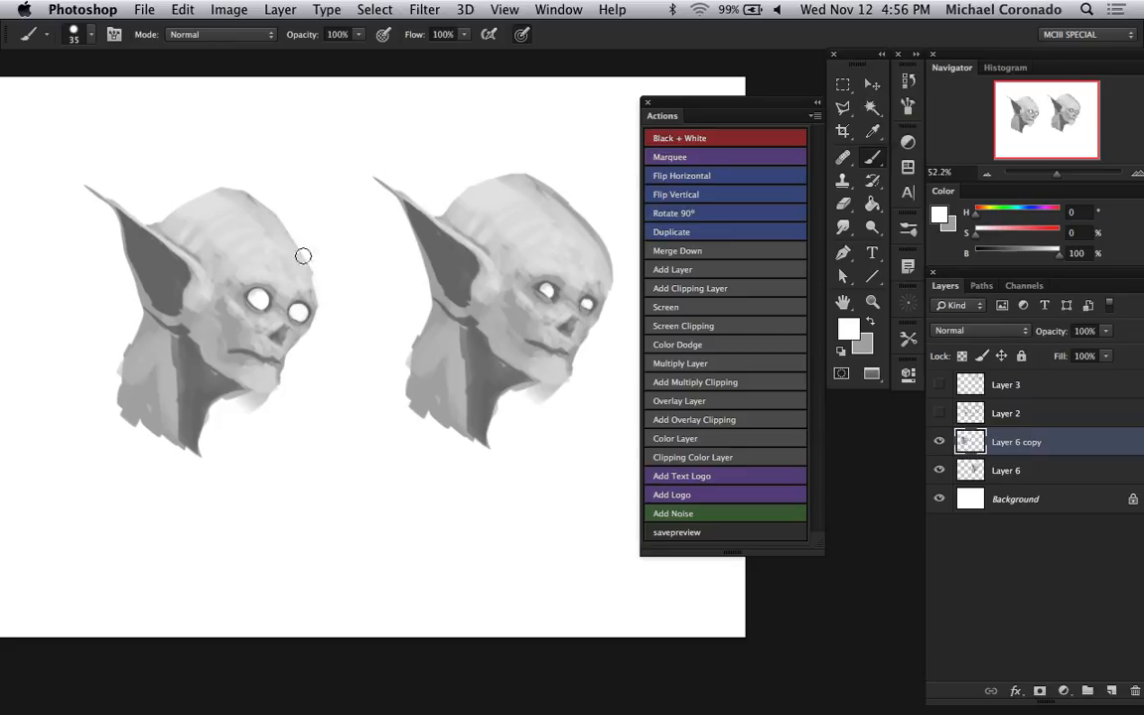
# - Paint out the smudge under the left head's chin in white, then paint a light gray fold around its mouth corner with a size 10 brush
pyautogui.keyDown('alt'); pyautogui.click(285, 392); pyautogui.keyUp('alt')
pyautogui.moveTo(228, 398)
pyautogui.mouseDown()
pyautogui.moveTo(268, 403)
pyautogui.moveTo(259, 405)
pyautogui.moveTo(295, 372)
pyautogui.mouseUp()
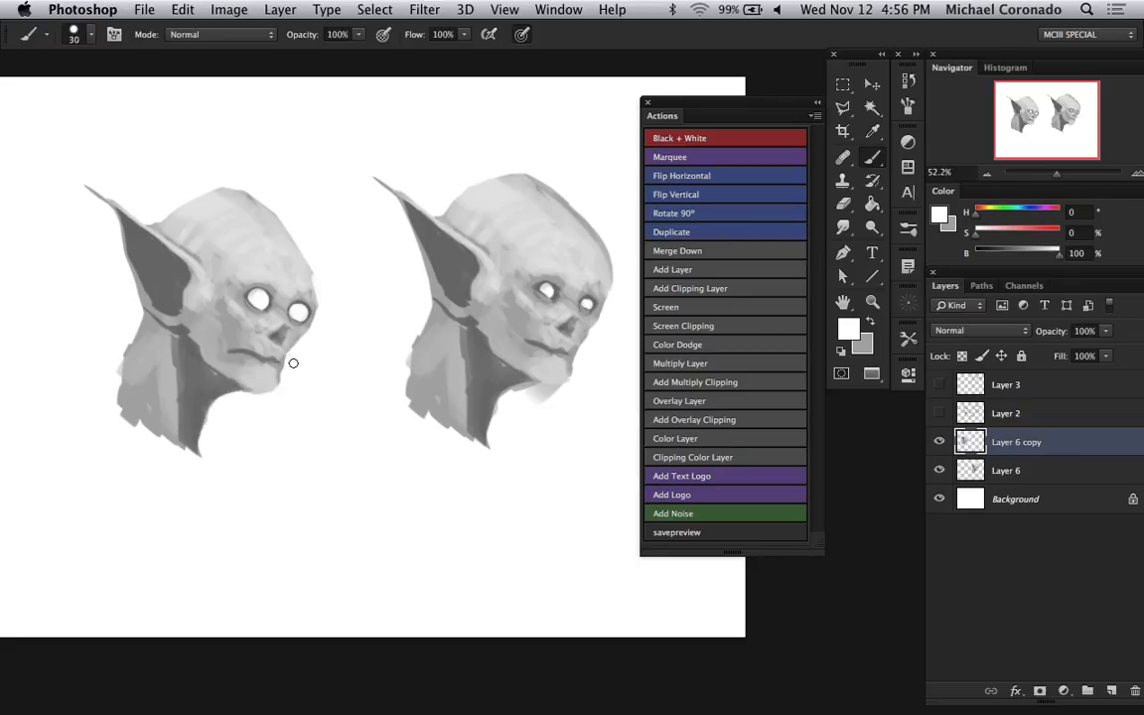
pyautogui.press('[')
pyautogui.keyDown('alt'); pyautogui.click(282, 341); pyautogui.keyUp('alt')
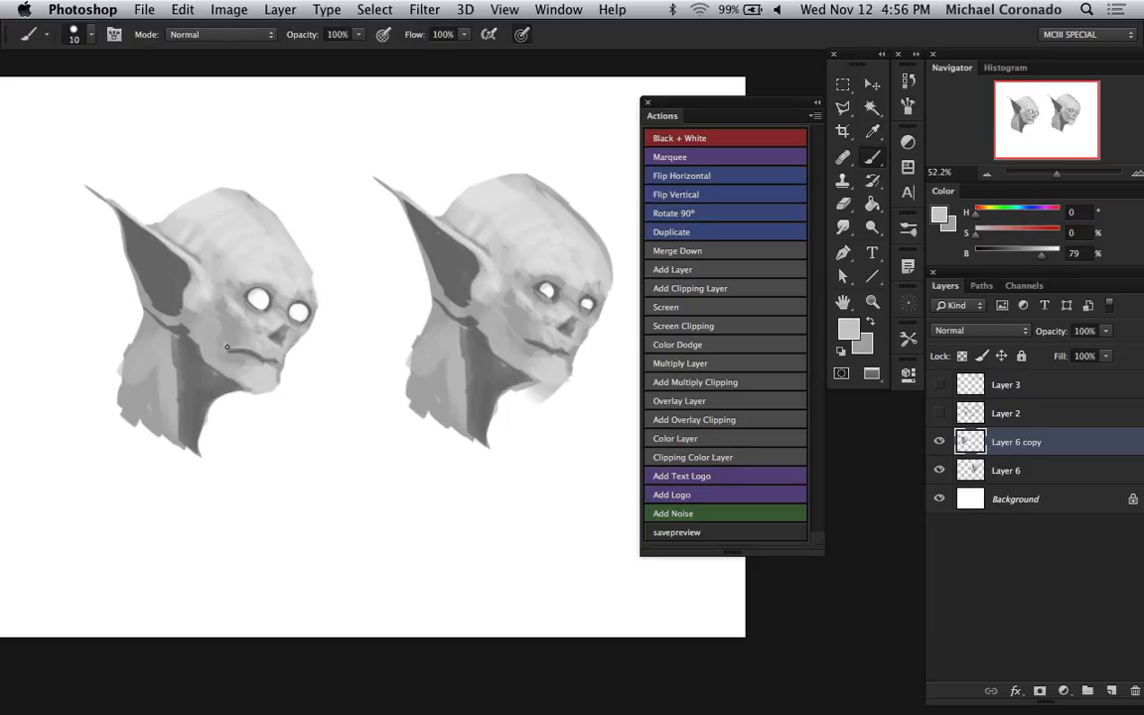
pyautogui.keyDown('alt'); pyautogui.click(227, 294); pyautogui.keyUp('alt')
pyautogui.keyDown('alt'); pyautogui.click(189, 257); pyautogui.keyUp('alt')
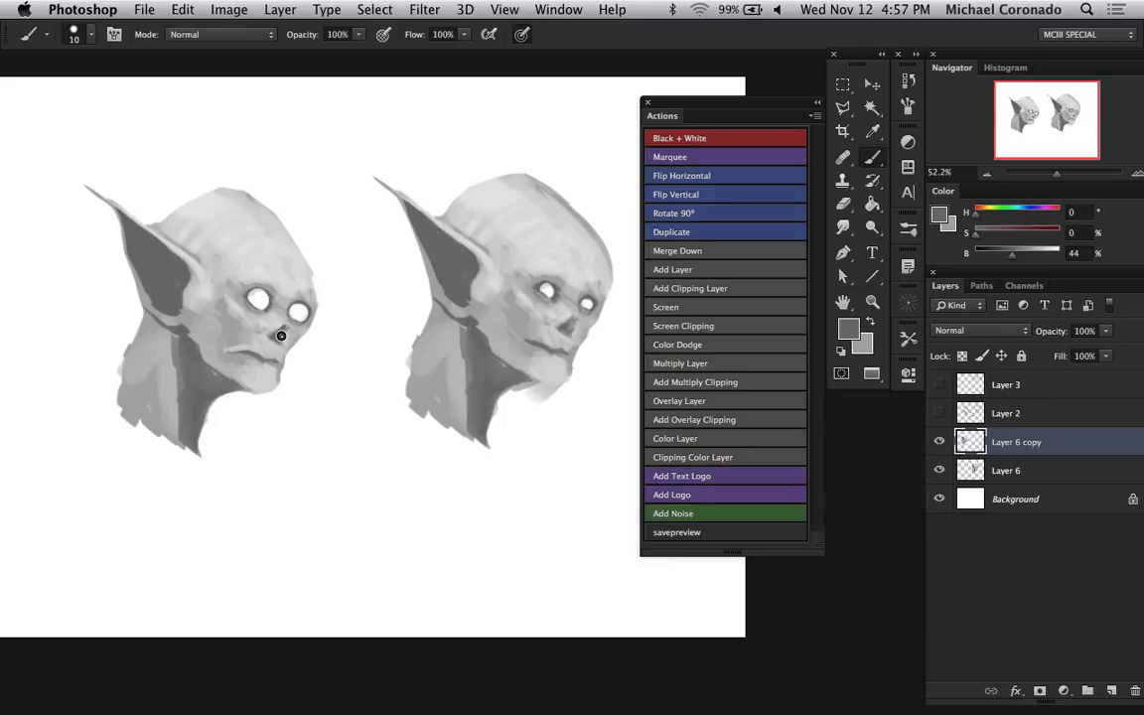
# - Paint a light gray cheekbone and jaw on the left head and shade the hollow cheek between them in mid gray
pyautogui.keyDown('alt'); pyautogui.click(191, 273); pyautogui.keyUp('alt')
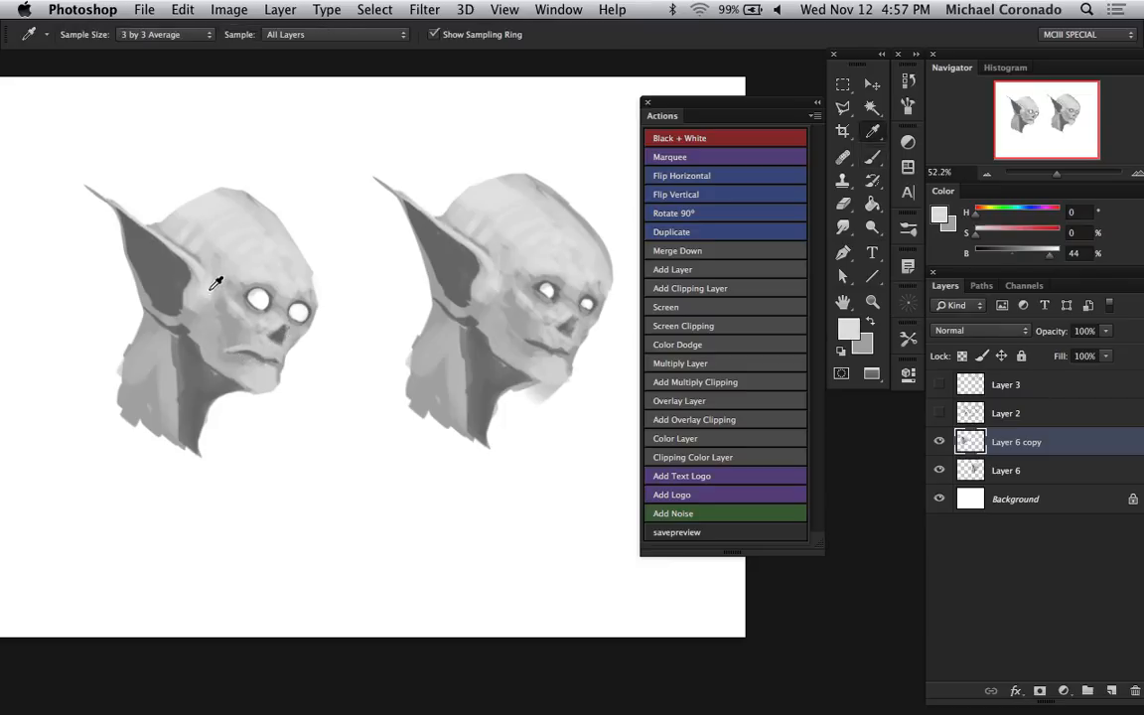
pyautogui.press(']')
pyautogui.moveTo(204, 295)
pyautogui.mouseDown()
pyautogui.moveTo(181, 278)
pyautogui.moveTo(237, 366)
pyautogui.mouseUp()
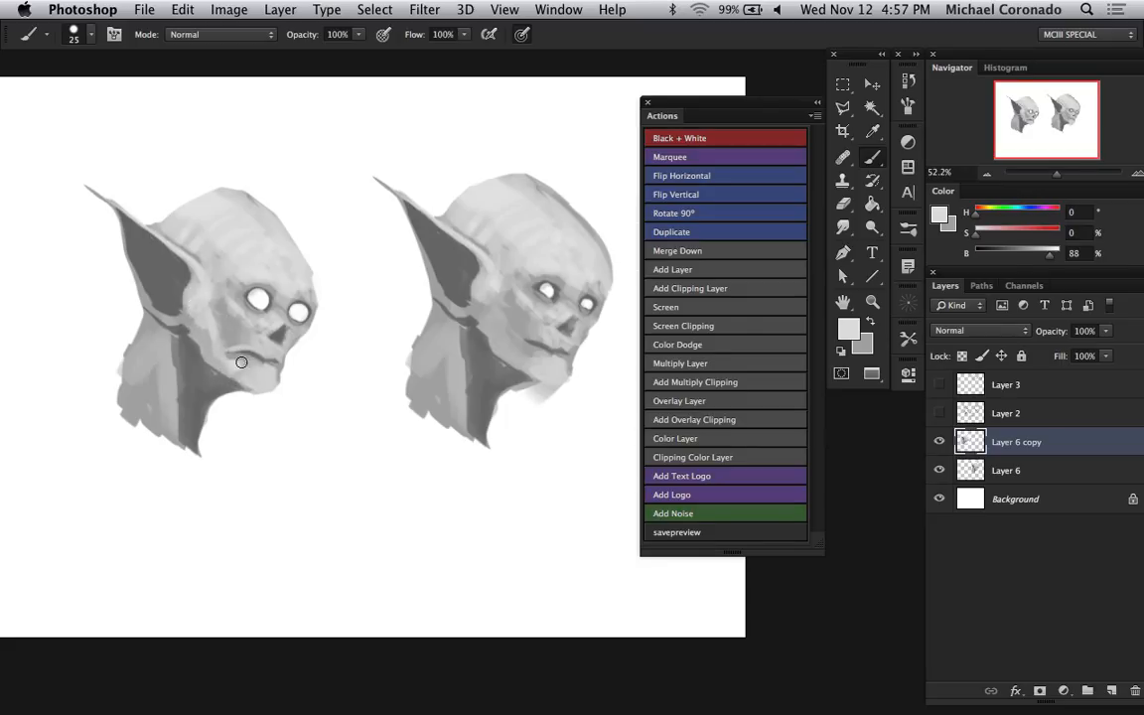
pyautogui.press('i')
pyautogui.keyDown('alt'); pyautogui.click(213, 350); pyautogui.keyUp('alt')
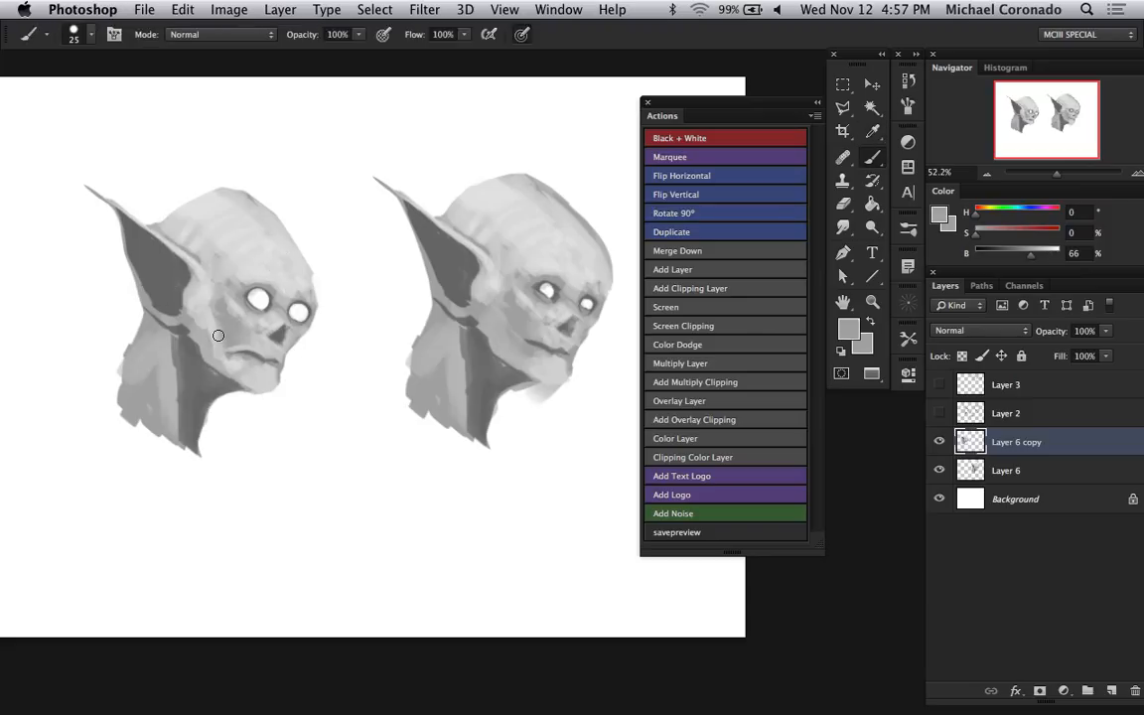
pyautogui.moveTo(213, 346); pyautogui.dragTo(195, 318)
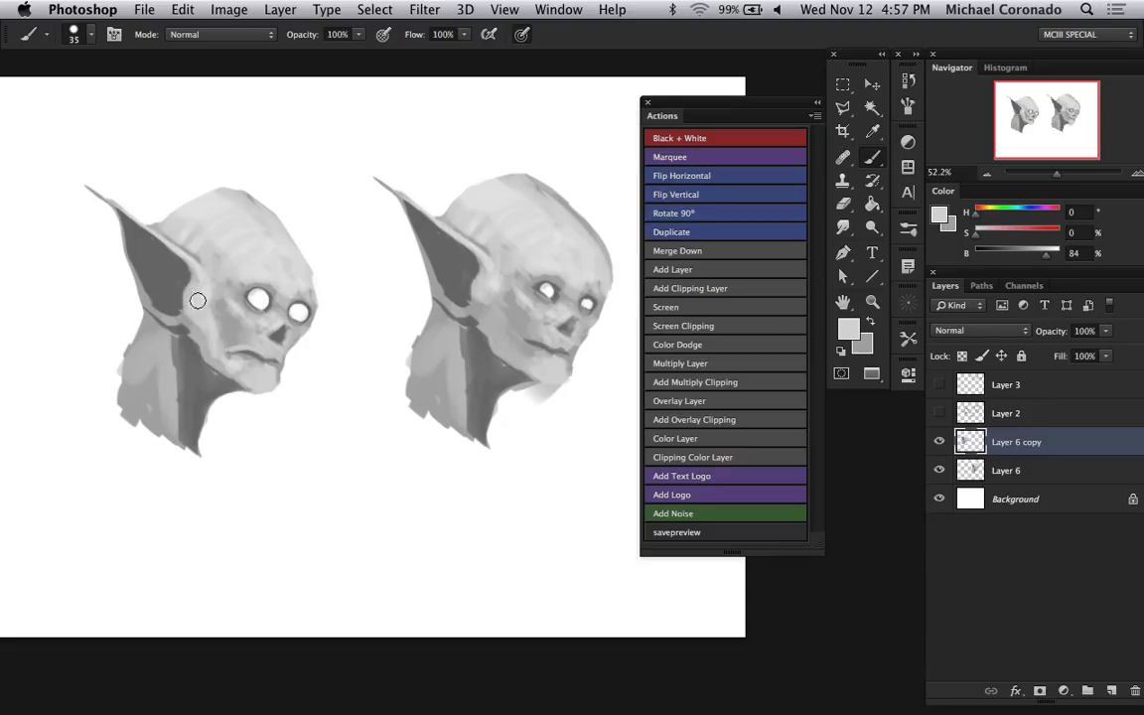
# - Brighten the left head's cheek beside the ear with sampled light gray and darken the rims of both eye sockets
pyautogui.keyDown('alt'); pyautogui.click(183, 270); pyautogui.keyUp('alt')
pyautogui.moveTo(260, 326)
pyautogui.mouseDown()
pyautogui.moveTo(227, 301)
pyautogui.moveTo(248, 343)
pyautogui.moveTo(265, 348)
pyautogui.moveTo(266, 304)
pyautogui.moveTo(254, 322)
pyautogui.moveTo(280, 311)
pyautogui.mouseUp()
pyautogui.keyDown('alt'); pyautogui.click(181, 266); pyautogui.keyUp('alt')
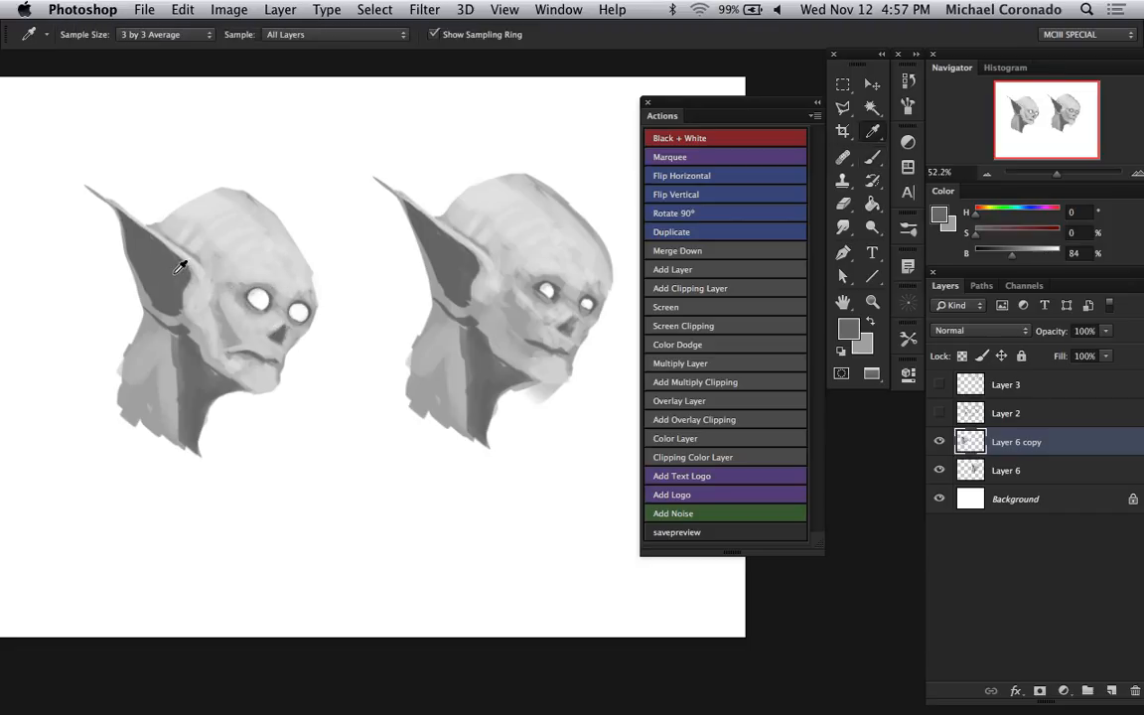
pyautogui.keyDown('alt'); pyautogui.click(181, 266); pyautogui.keyUp('alt')
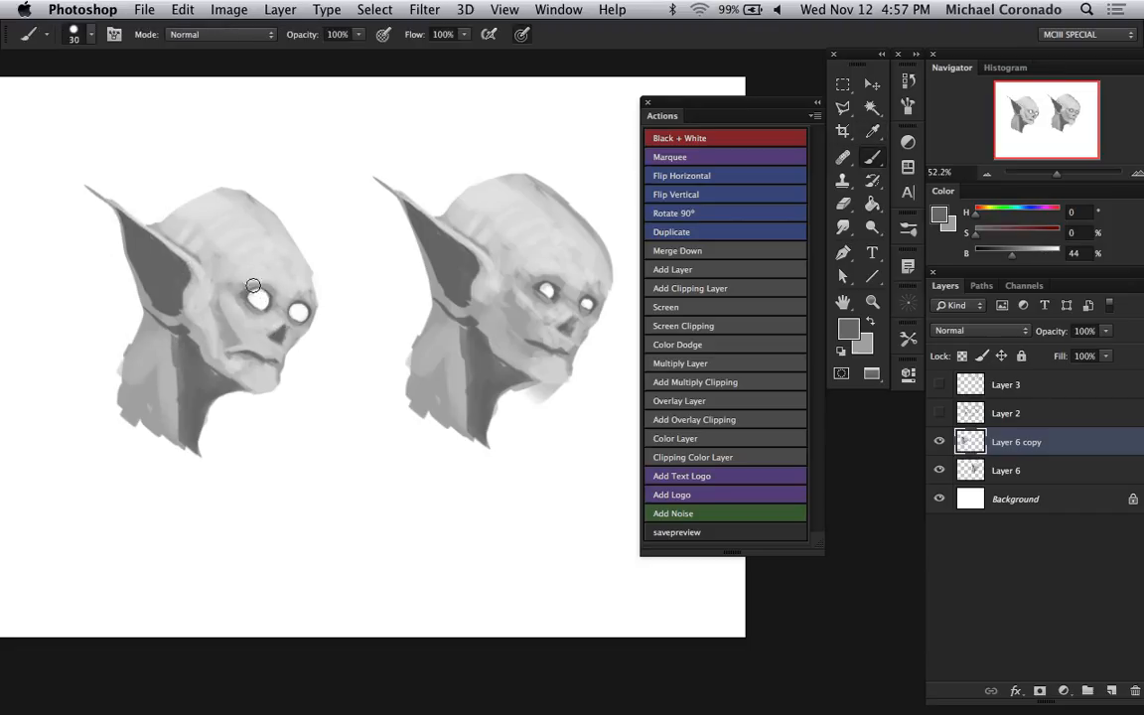
pyautogui.moveTo(255, 286); pyautogui.dragTo(312, 305)
pyautogui.press('super+z')
pyautogui.keyDown('alt'); pyautogui.click(176, 277); pyautogui.keyUp('alt')
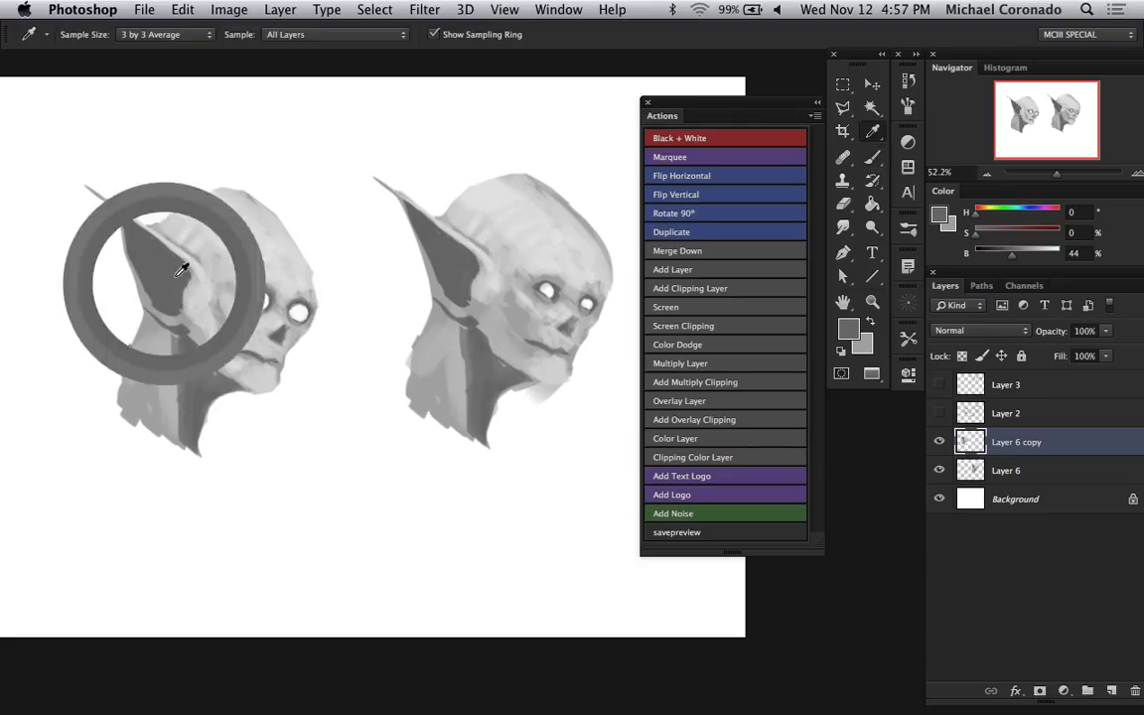
# - Paint a thin light gray horn rising from the left head's forehead, and set the foreground colour to a dark gray of 28% brightness
pyautogui.keyDown('alt'); pyautogui.click(283, 249); pyautogui.keyUp('alt')
pyautogui.moveTo(301, 247); pyautogui.dragTo(296, 194)
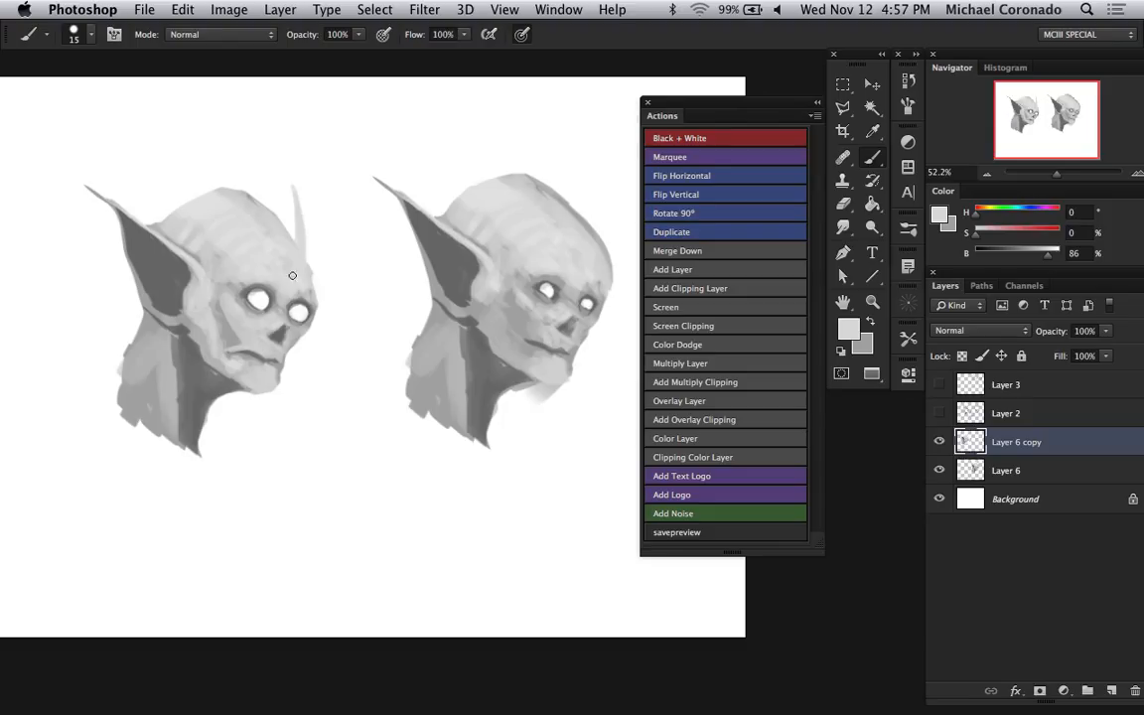
pyautogui.press('alt')
pyautogui.keyDown('alt'); pyautogui.click(171, 282); pyautogui.keyUp('alt')
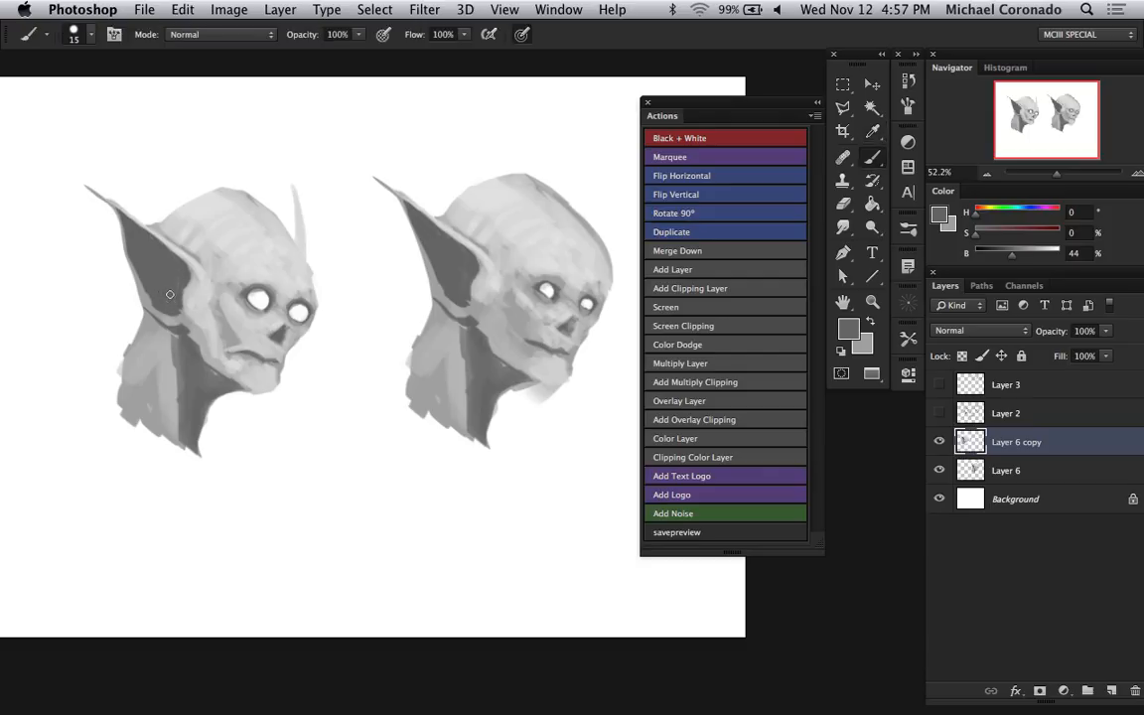
pyautogui.moveTo(1014, 255); pyautogui.dragTo(999, 254)
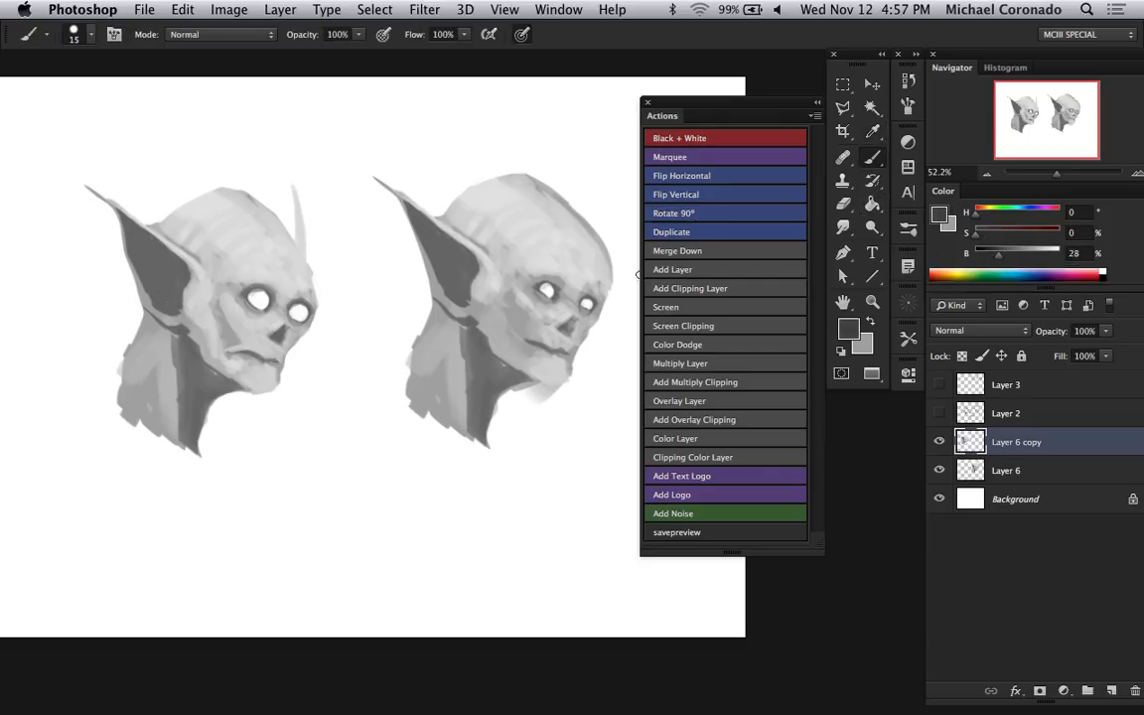
# - Add a Levels adjustment that deepens the dark tones of both heads, and merge it with both head layers into the Background
pyautogui.click(908, 142)
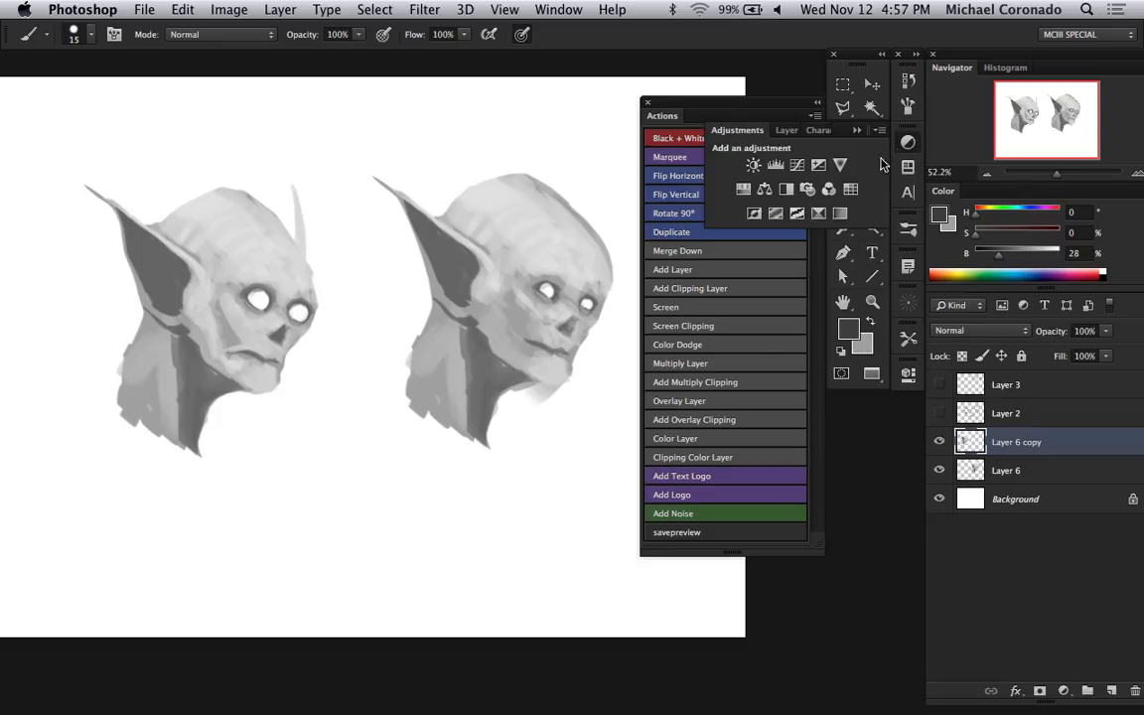
pyautogui.click(776, 164)
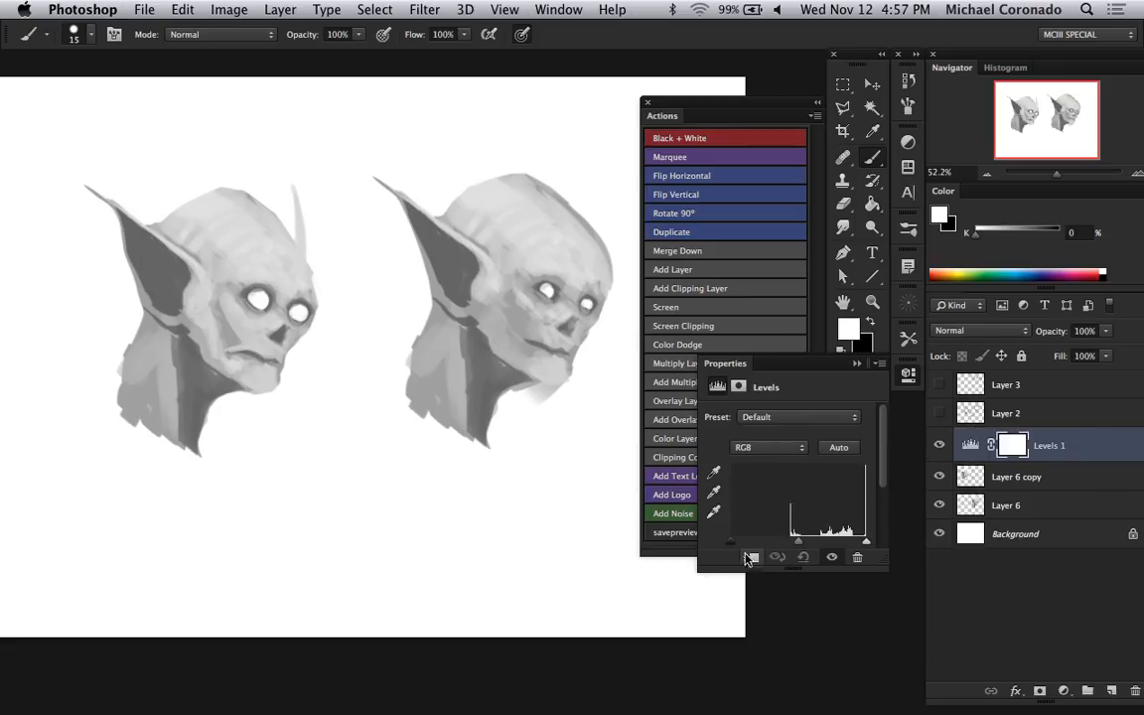
pyautogui.moveTo(734, 543); pyautogui.dragTo(816, 544)
pyautogui.click(779, 329)
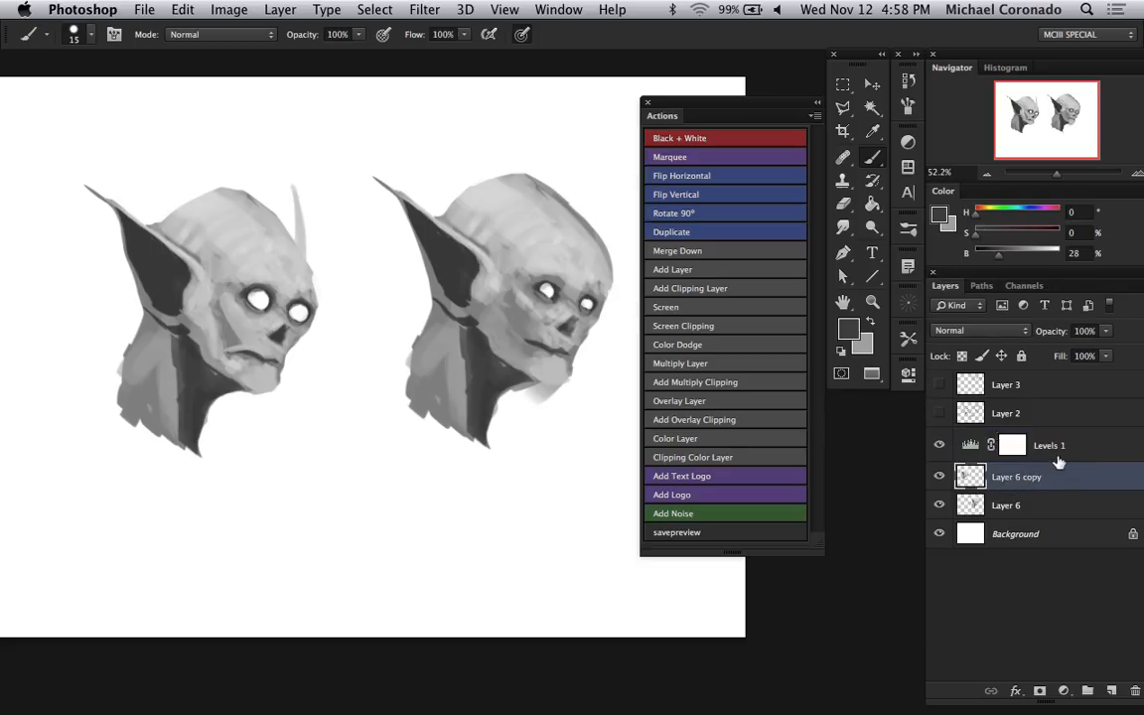
pyautogui.keyDown('shift'); pyautogui.click(1046, 530); pyautogui.keyUp('shift')
pyautogui.press('super+e')
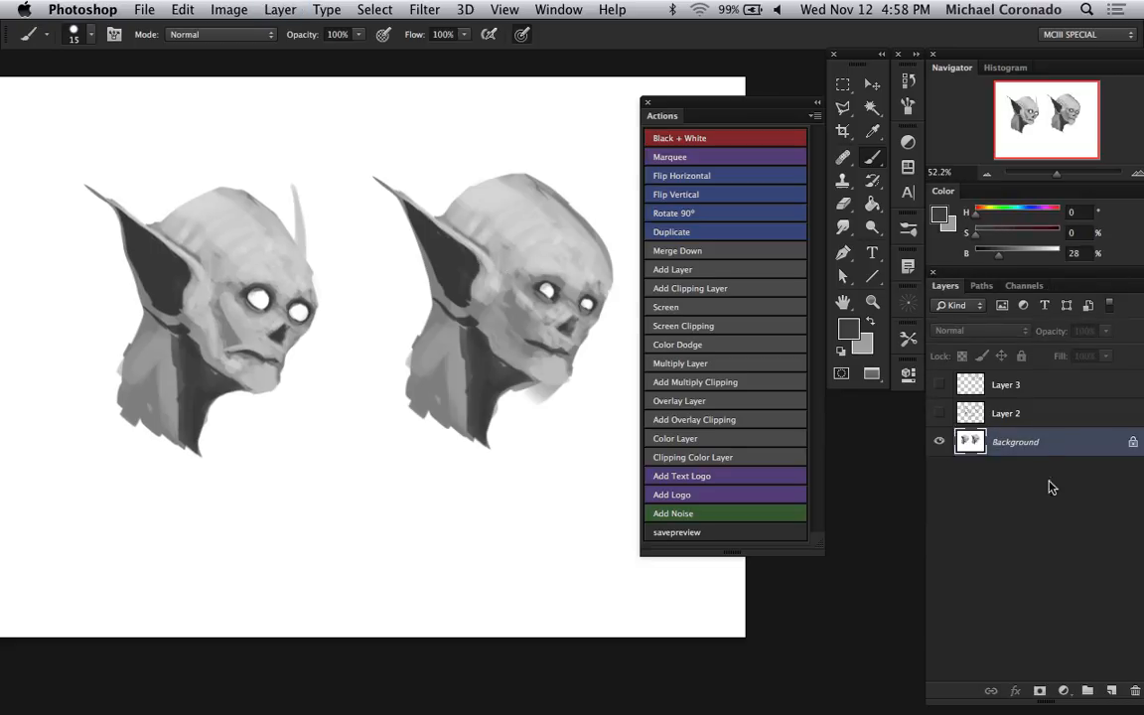
# - Select the right head including its ear tip with a rectangular marquee and copy it onto a new layer
pyautogui.moveTo(1056, 177); pyautogui.dragTo(1055, 173)
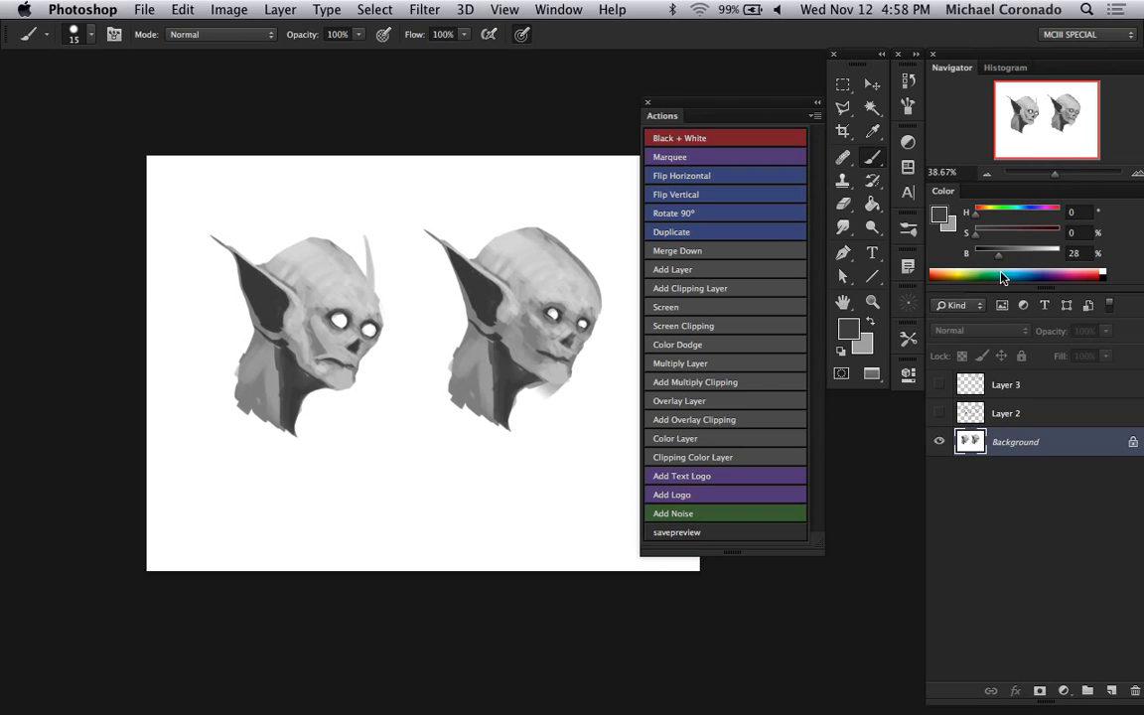
pyautogui.press('m')
pyautogui.moveTo(426, 195); pyautogui.dragTo(611, 464)
pyautogui.moveTo(435, 211); pyautogui.dragTo(411, 262)
pyautogui.hscroll(3, 501, 266)
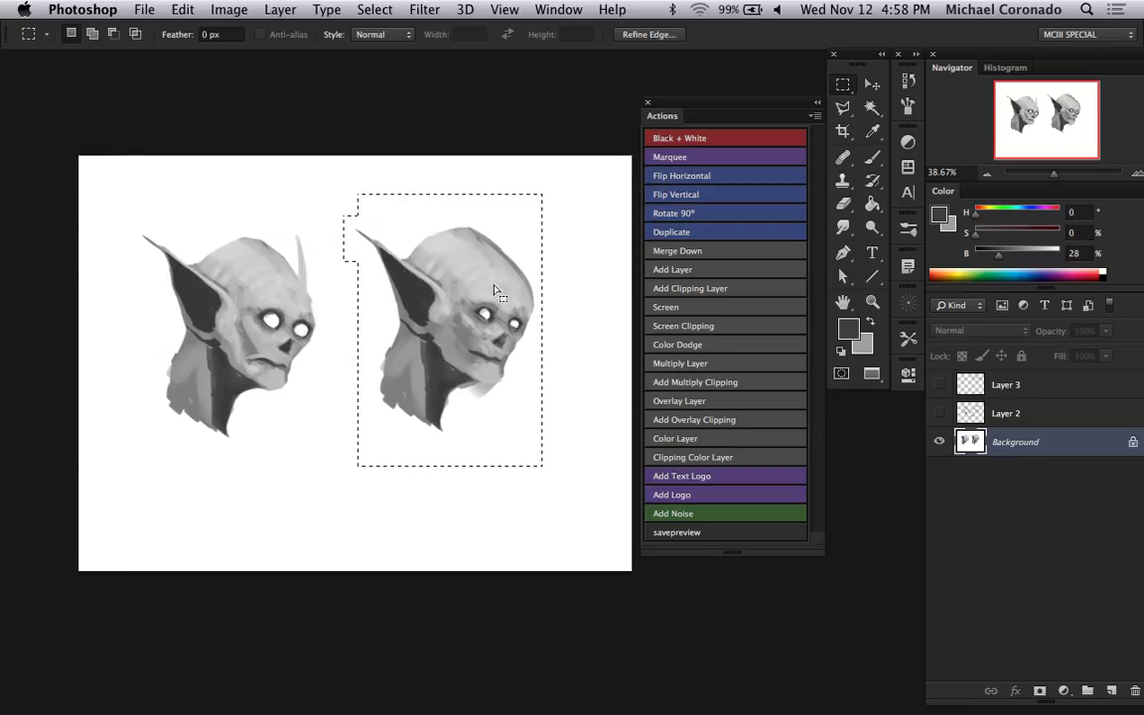
pyautogui.moveTo(490, 281); pyautogui.dragTo(541, 383)
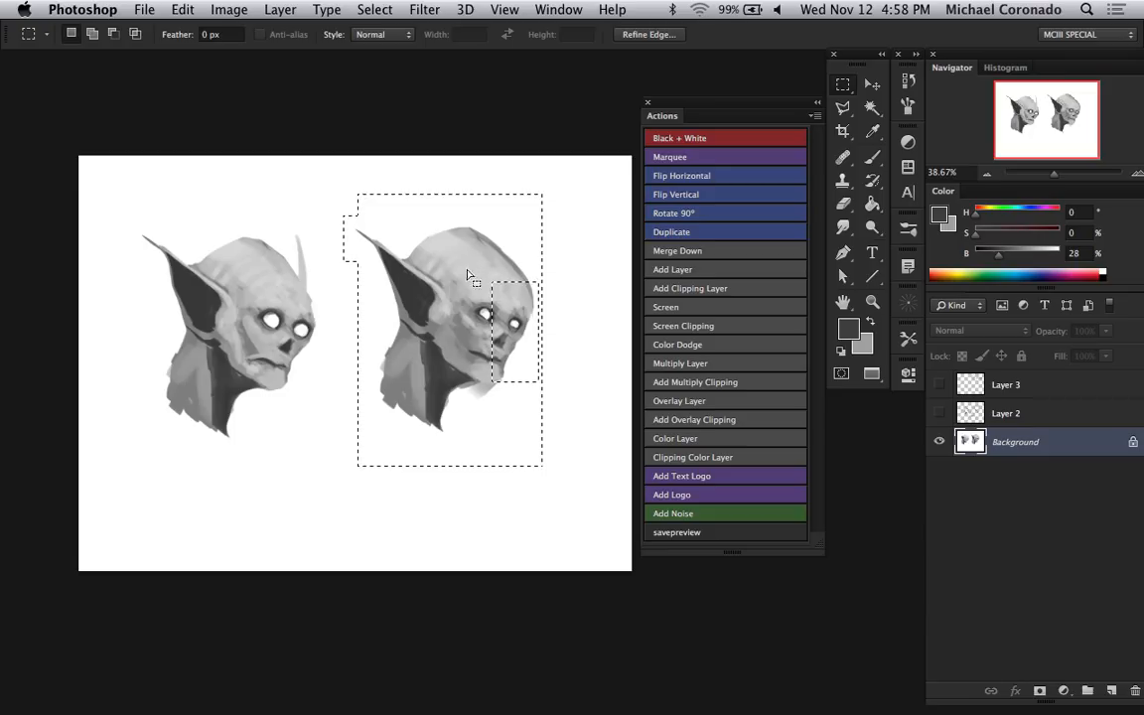
pyautogui.press('super+z')
pyautogui.press('v')
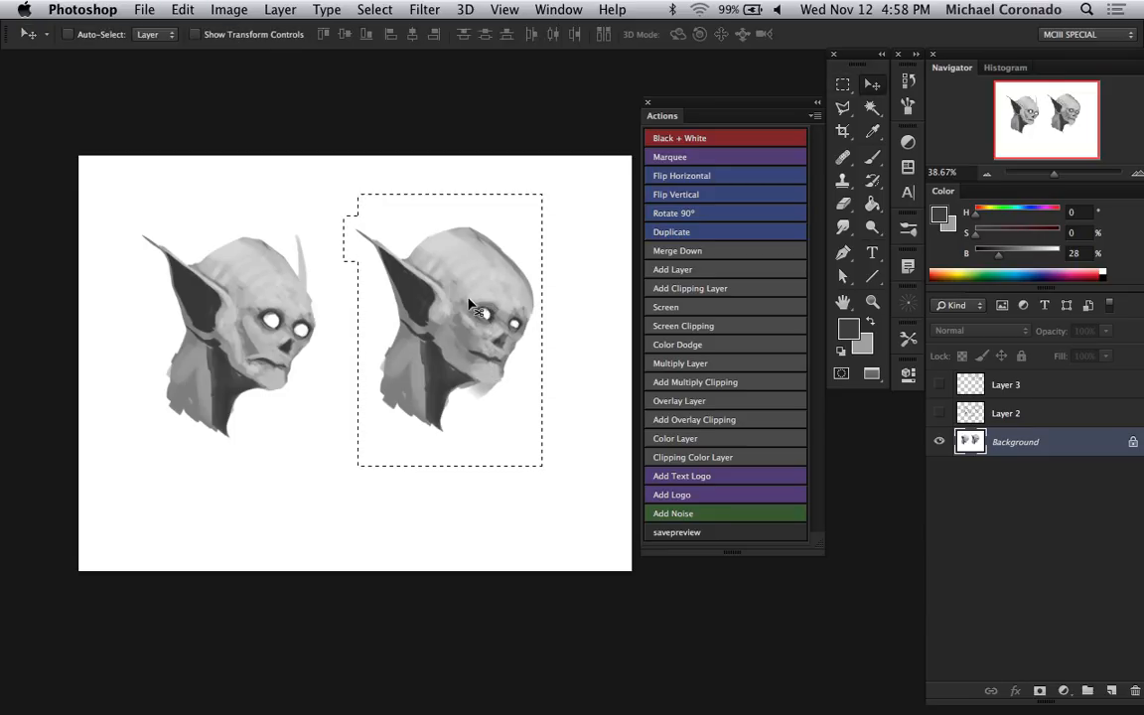
pyautogui.press('super+c')
pyautogui.press('super+v')
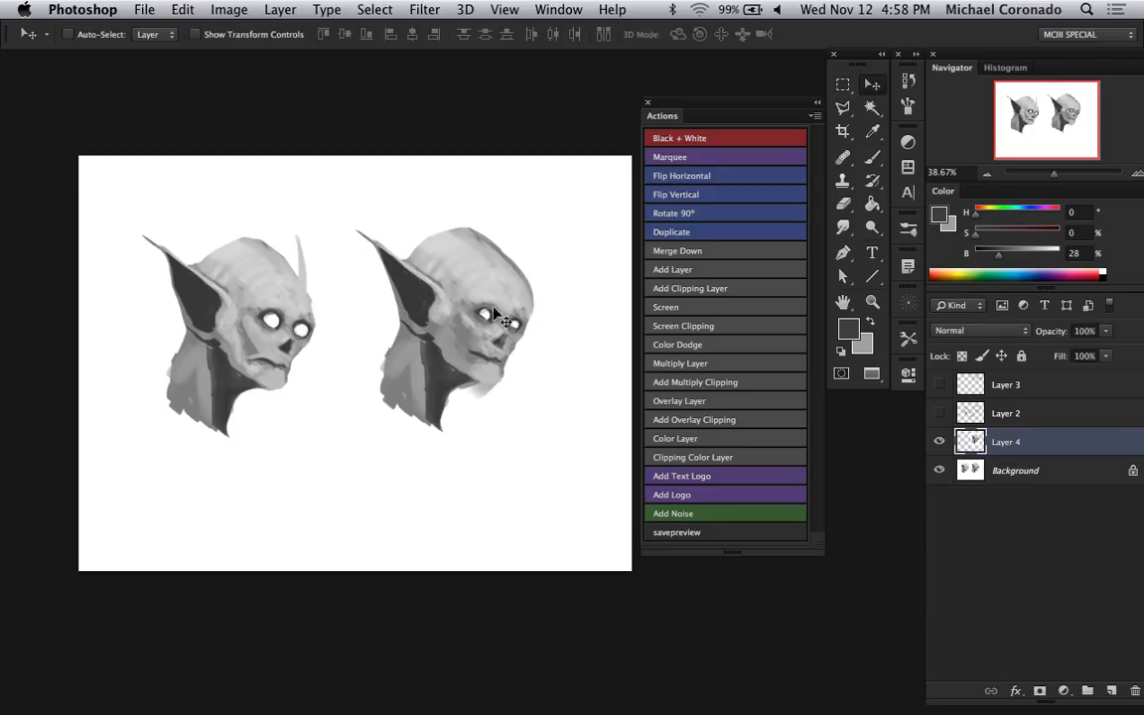
# - Extend the canvas downward to about 28.6 in high with the Crop tool, and move the pasted head below the other two
pyautogui.hscroll(3, 523, 327)
pyautogui.press('c')
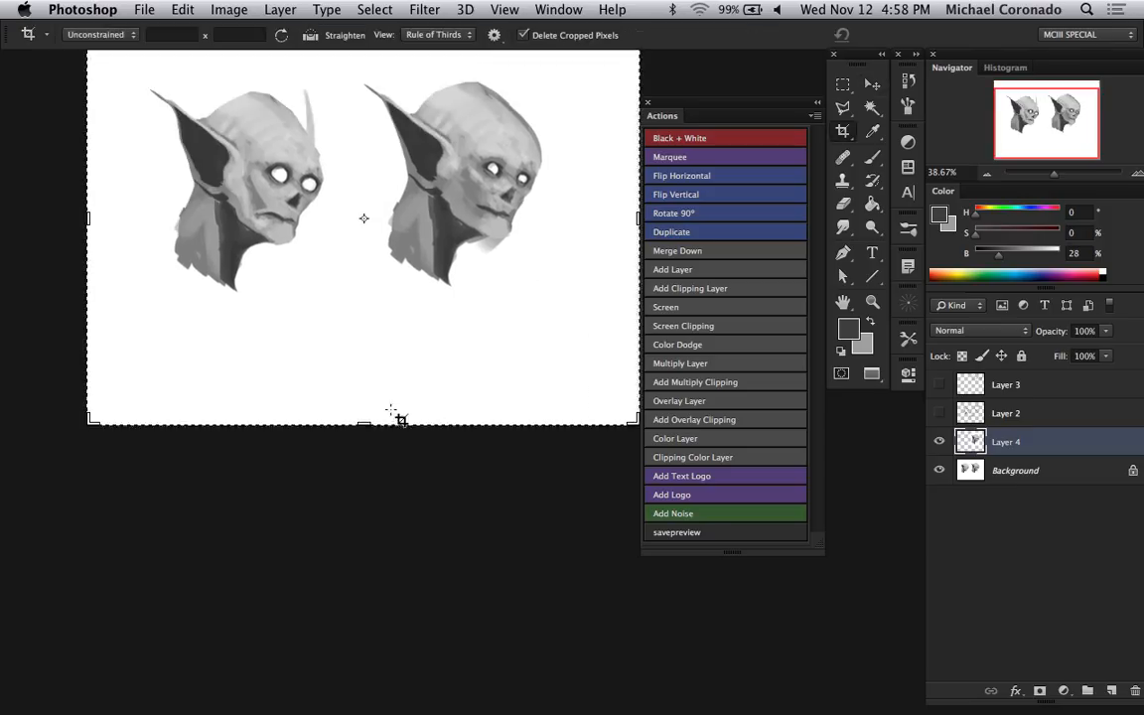
pyautogui.moveTo(359, 415); pyautogui.dragTo(361, 557)
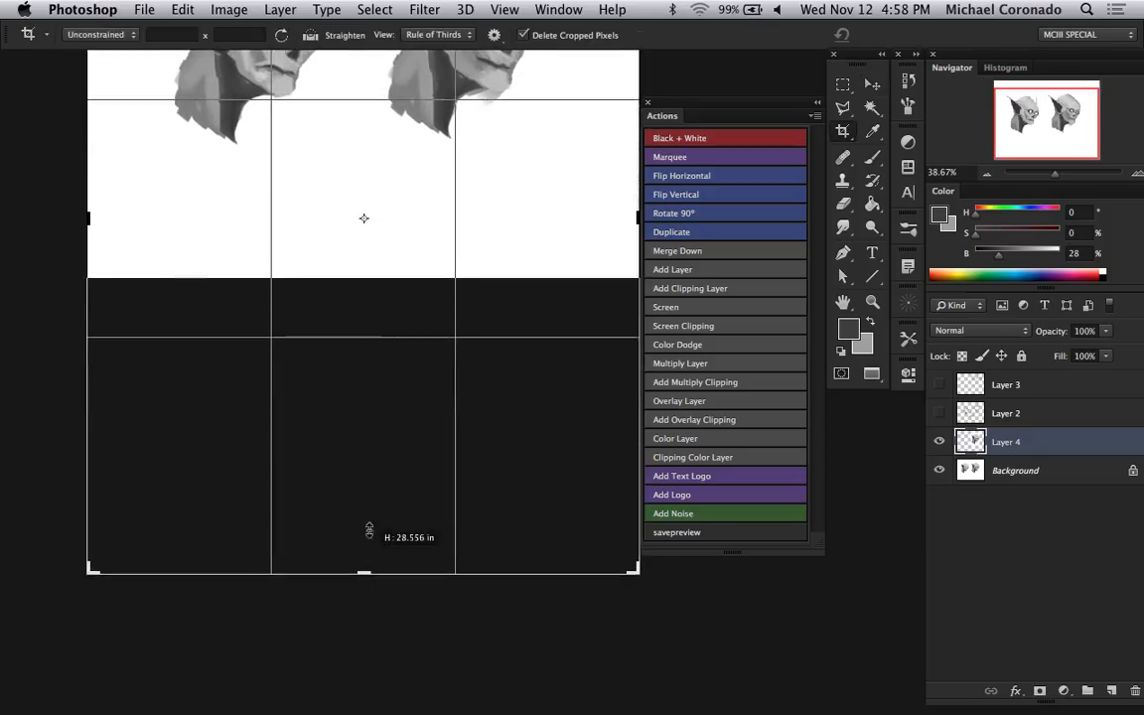
pyautogui.press('Return')
pyautogui.scroll(2, 493, 367)
pyautogui.hscroll(3, 596, 353)
pyautogui.hscroll(2, 596, 358)
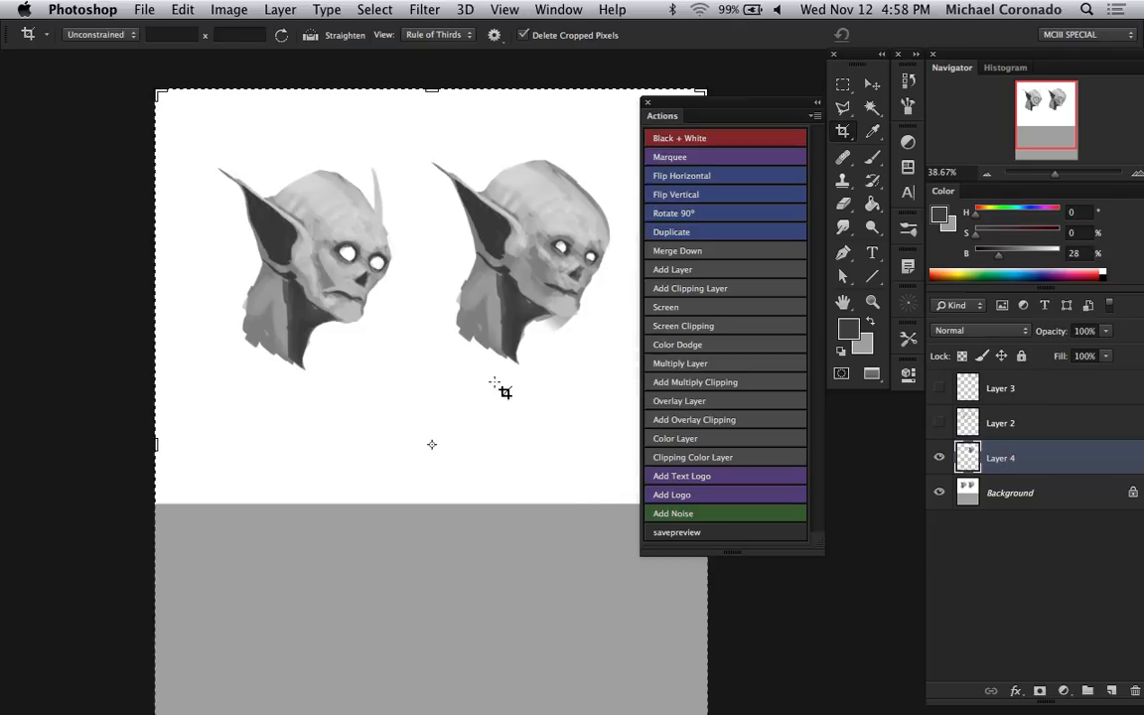
pyautogui.press('v')
pyautogui.moveTo(407, 278); pyautogui.dragTo(283, 491)
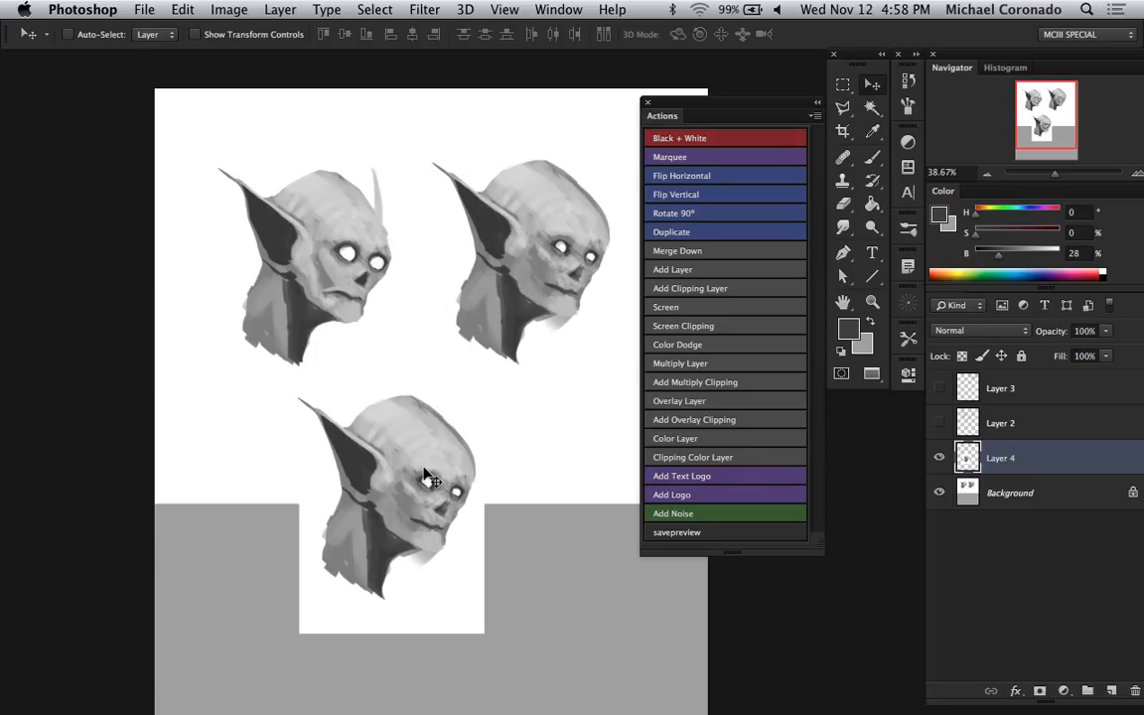
# - Paint a slanted dark lid over the lower head's near eye on Layer 4 with a size 20 brush for an angry look
pyautogui.press('i')
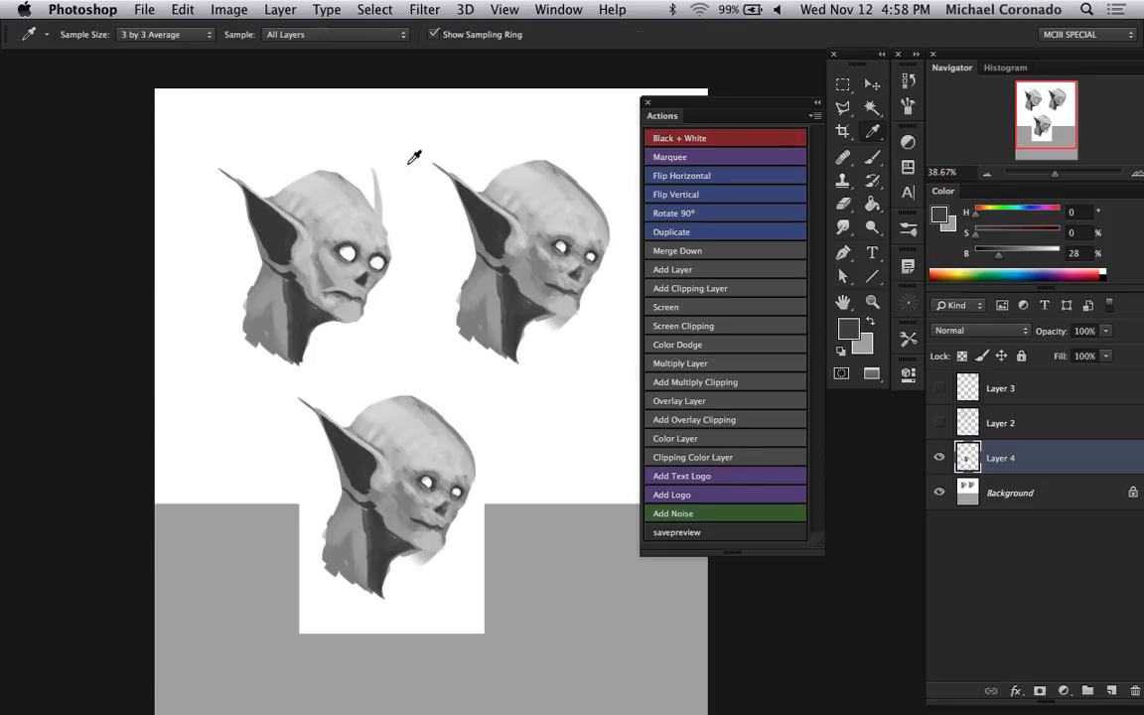
pyautogui.click(419, 476)
pyautogui.press('b')
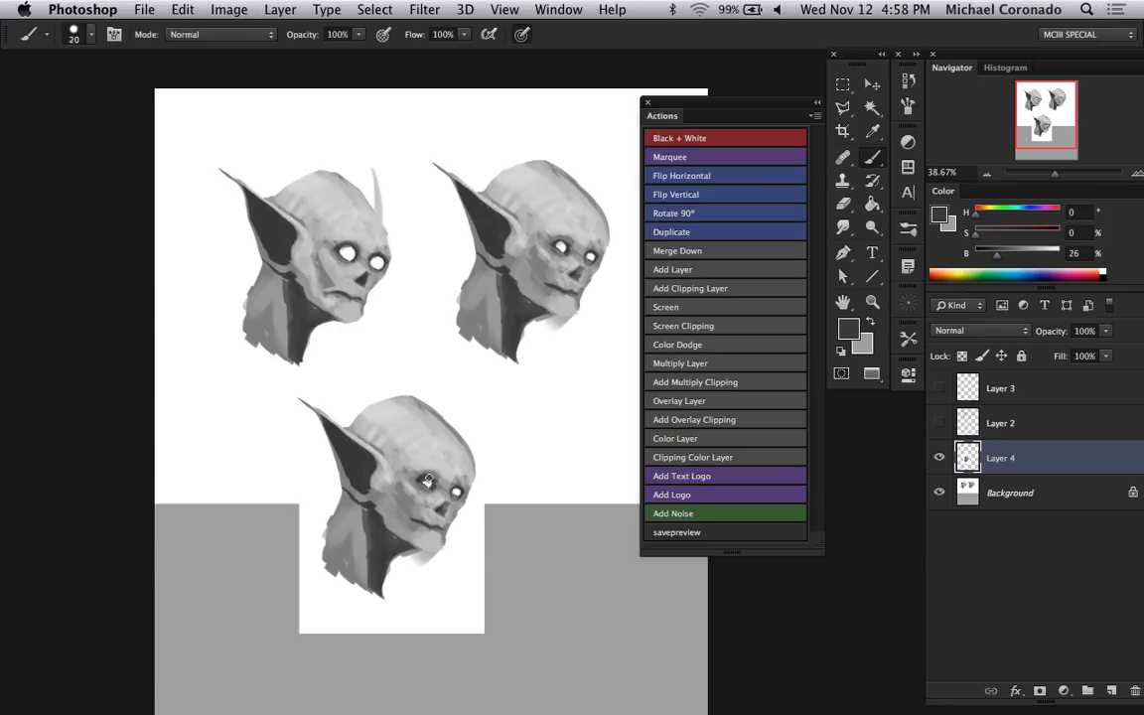
pyautogui.keyDown('alt'); pyautogui.click(376, 459); pyautogui.keyUp('alt')
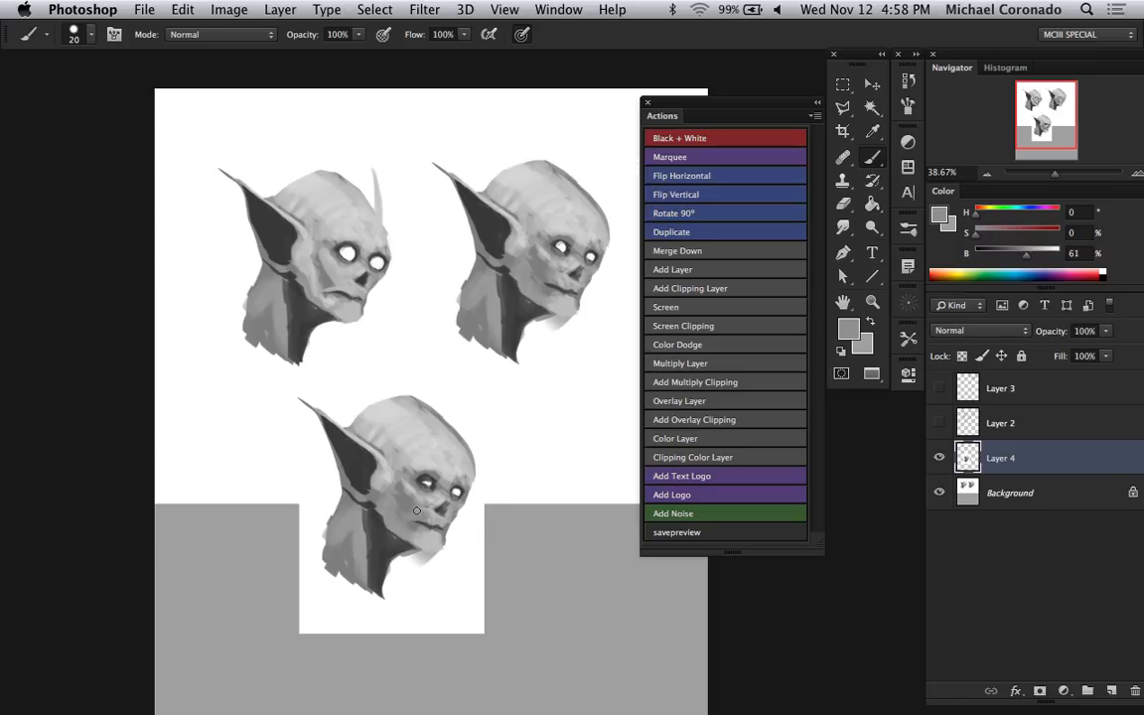
# - Flip the canvas horizontally and paint a heavy light gray brow slanting down over the lower head's eyes with an enlarged brush
pyautogui.press('super+shift+h')
pyautogui.keyDown('alt'); pyautogui.click(433, 469); pyautogui.keyUp('alt')
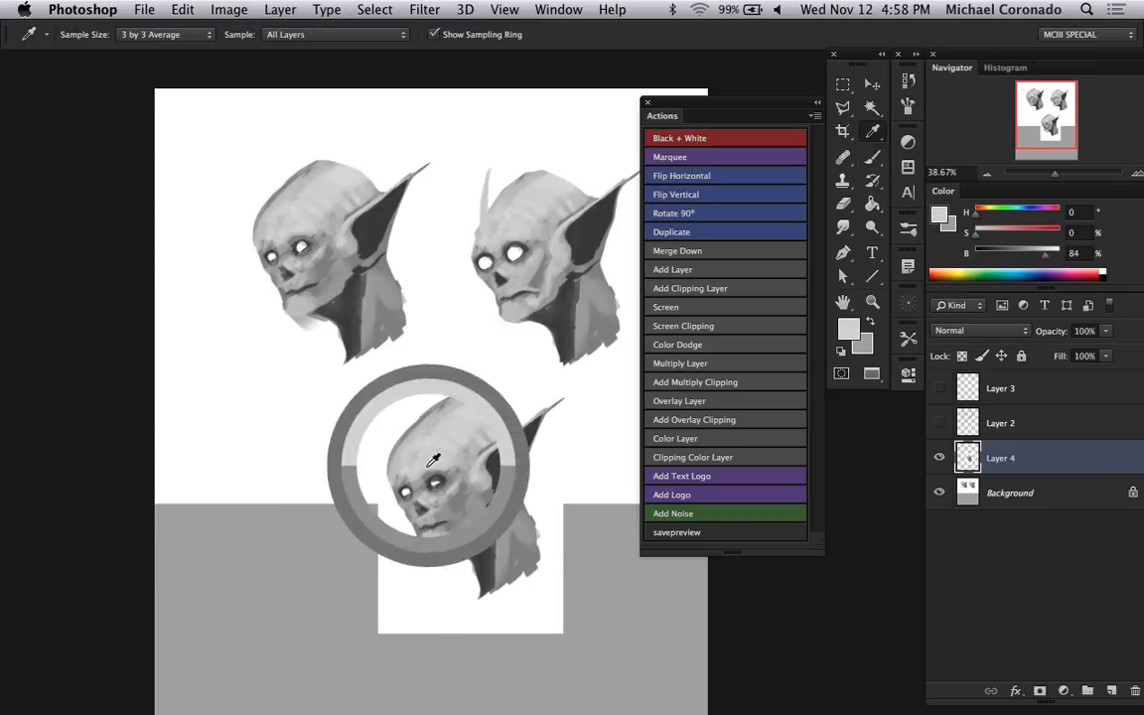
pyautogui.press(']')
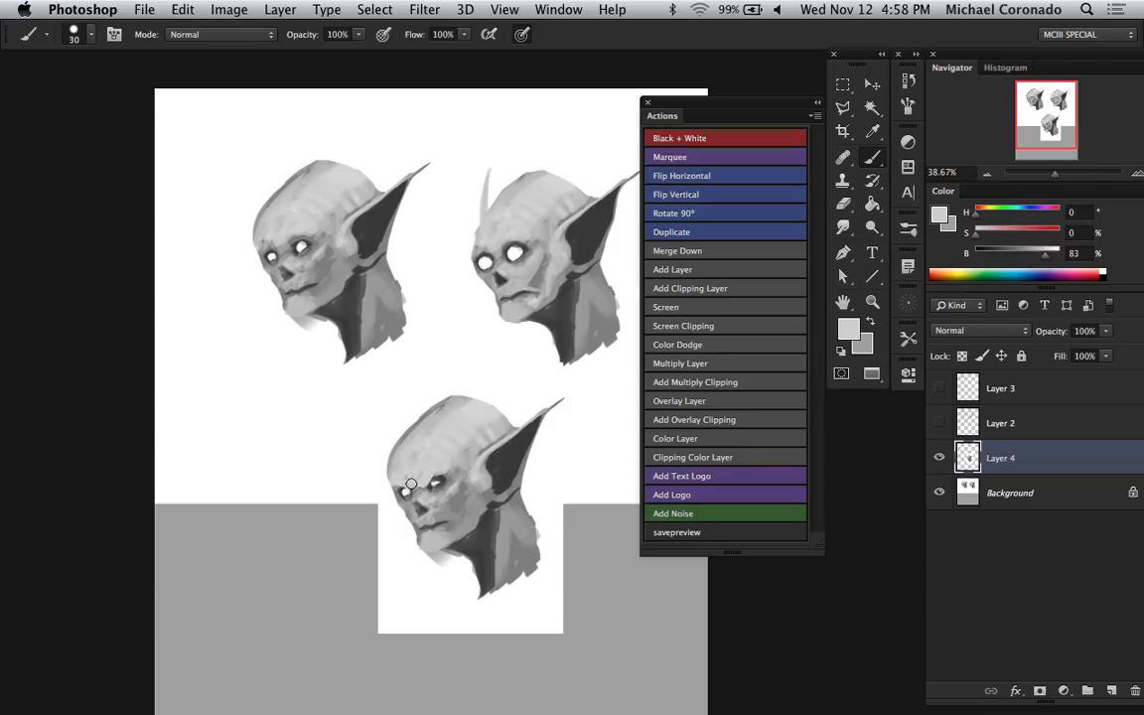
pyautogui.press(']')
pyautogui.press(']')
pyautogui.press(']')
pyautogui.moveTo(398, 482)
pyautogui.mouseDown()
pyautogui.moveTo(416, 467)
pyautogui.moveTo(412, 484)
pyautogui.mouseUp()
# - Trim the lower head's chin edge with white and repaint its near eye and socket in dark and mid gray with a size 20–25 brush
pyautogui.press('i')
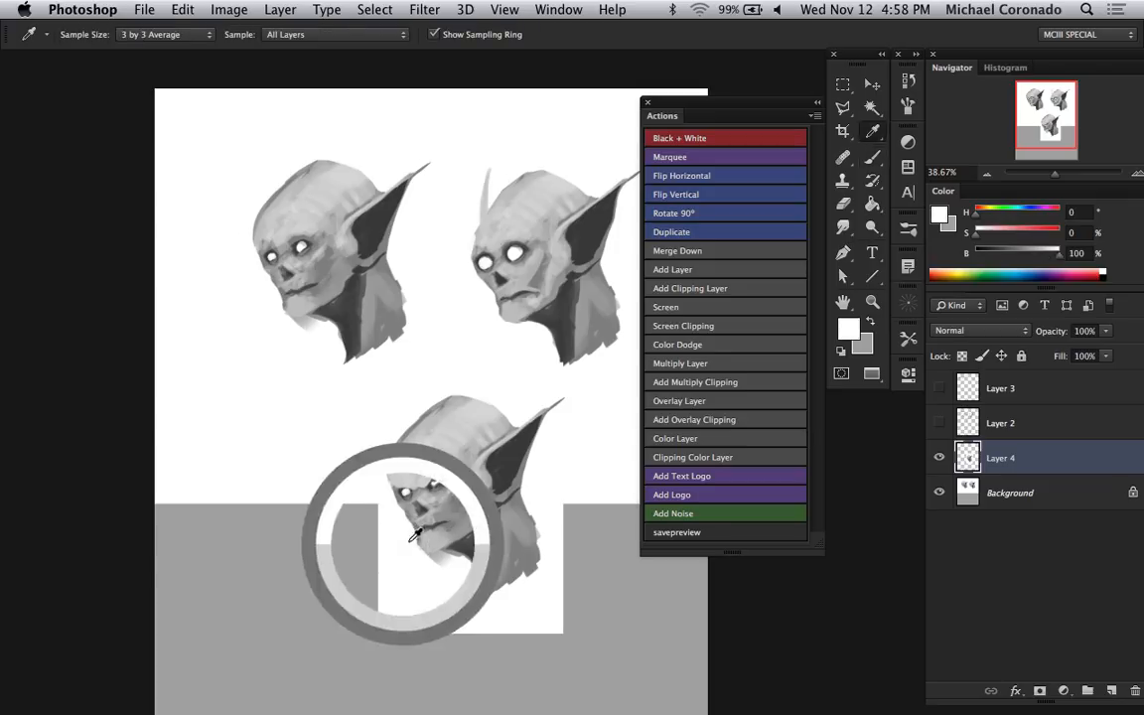
pyautogui.click(414, 537)
pyautogui.press('b')
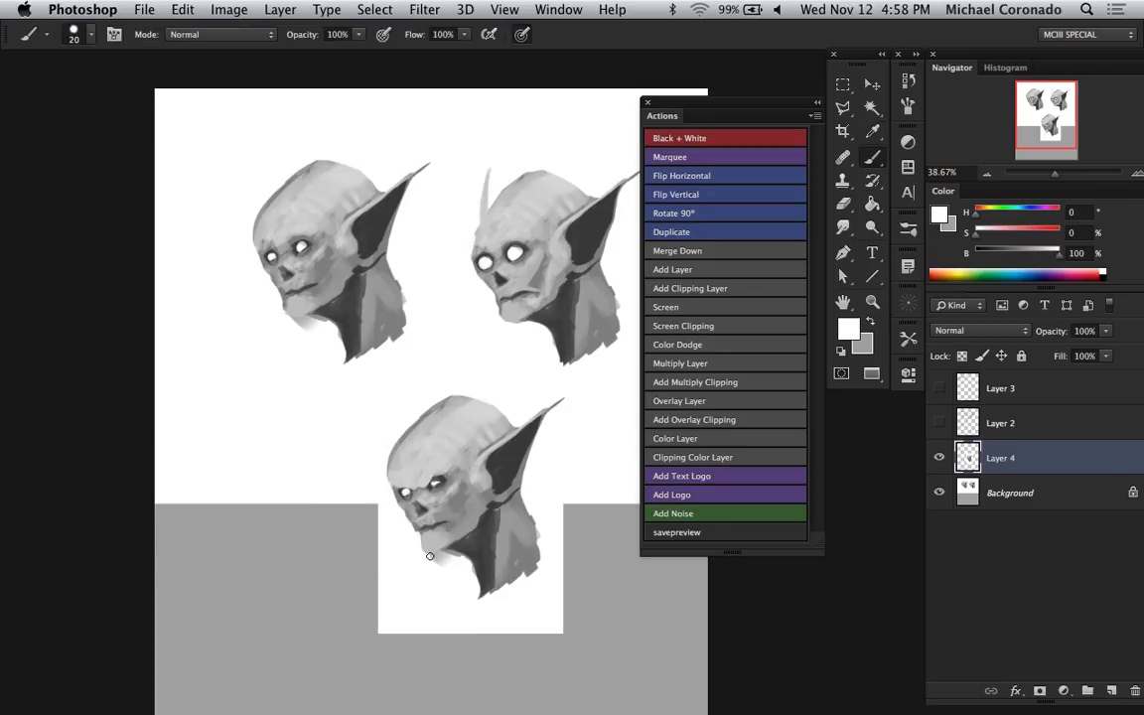
pyautogui.keyDown('alt'); pyautogui.click(433, 486); pyautogui.keyUp('alt')
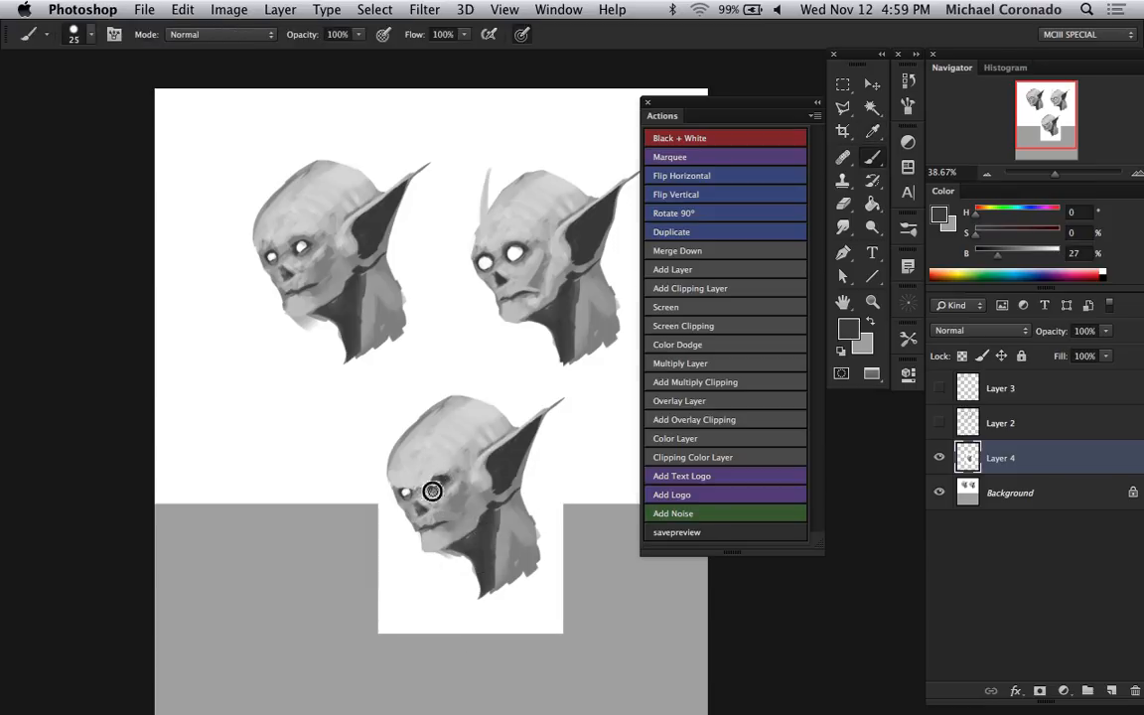
pyautogui.keyDown('alt'); pyautogui.click(445, 485); pyautogui.keyUp('alt')
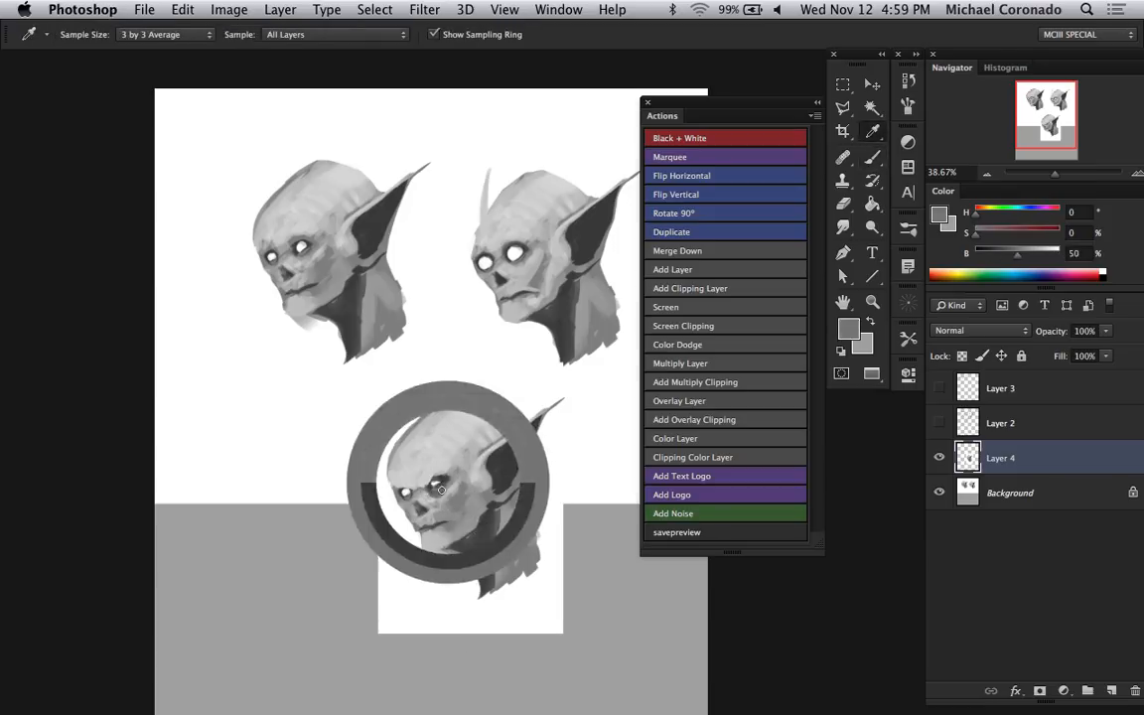
pyautogui.keyDown('alt'); pyautogui.click(435, 488); pyautogui.keyUp('alt')
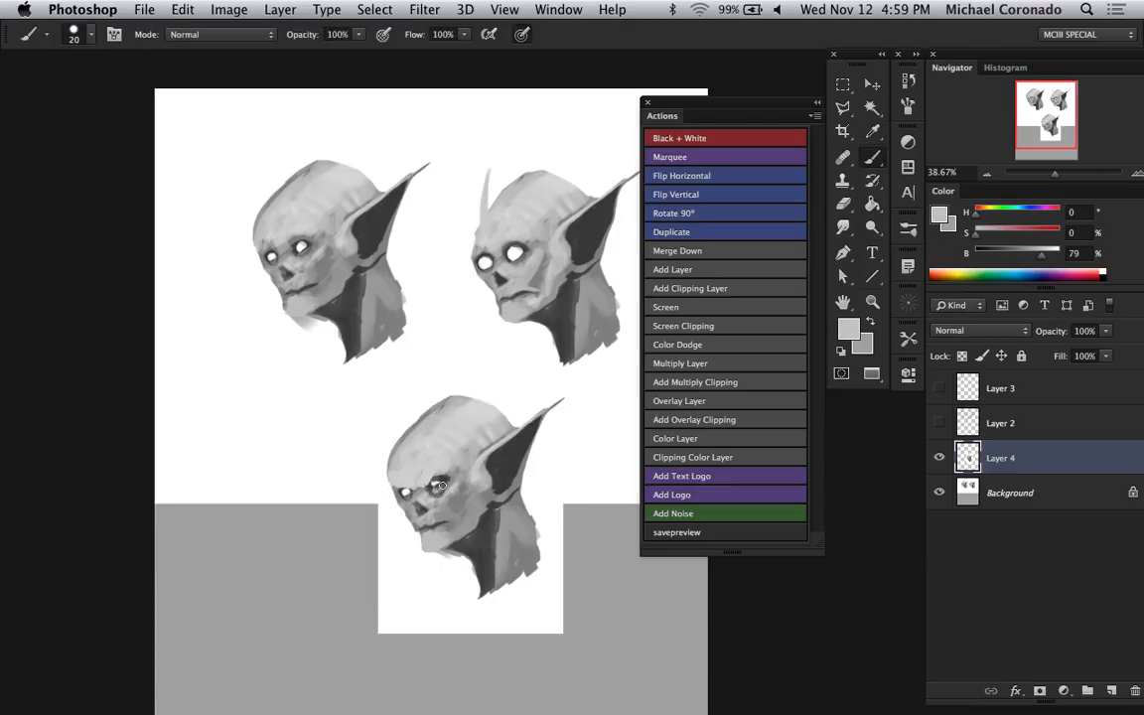
pyautogui.keyDown('alt'); pyautogui.click(437, 485); pyautogui.keyUp('alt')
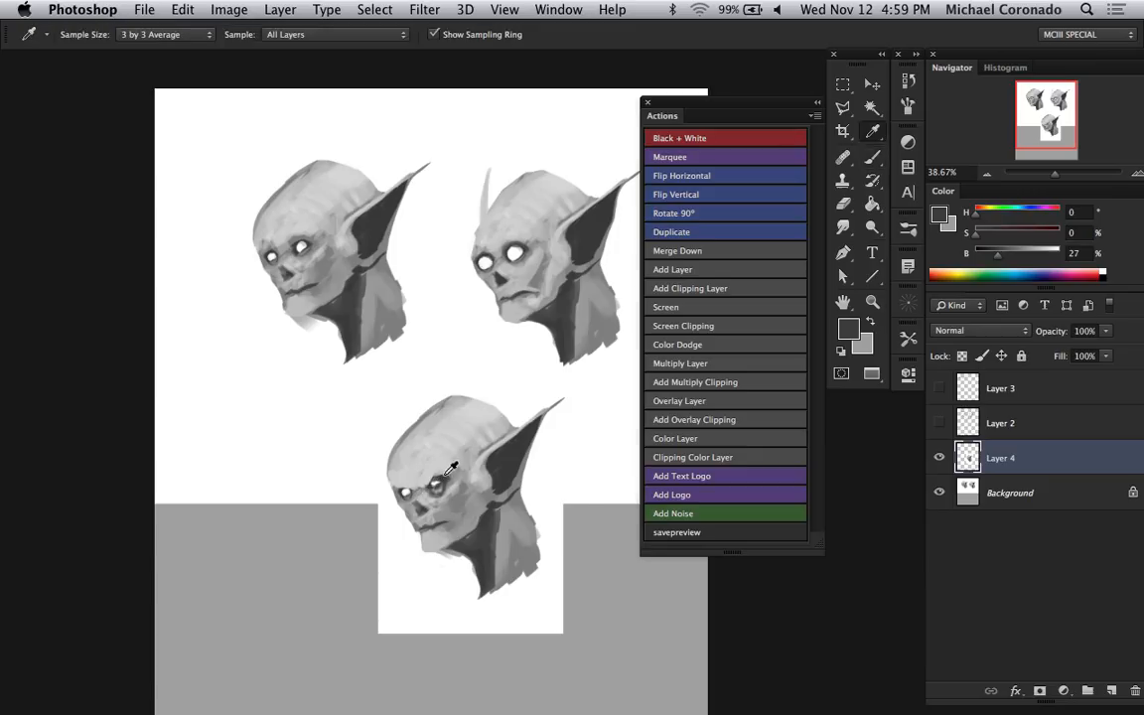
pyautogui.keyDown('alt'); pyautogui.click(415, 492); pyautogui.keyUp('alt')
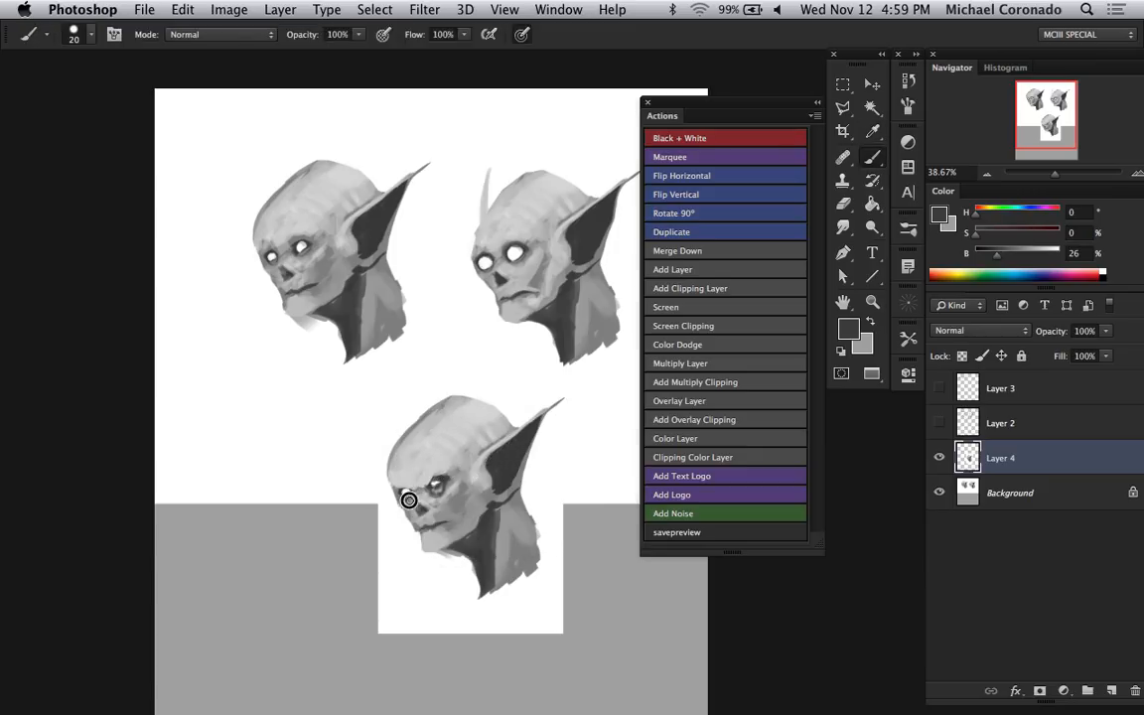
# - Repaint the lower head's skull with light gray on the forehead and crown and mid gray at the temple, using a size 35–50 brush
pyautogui.keyDown('alt'); pyautogui.click(375, 452); pyautogui.keyUp('alt')
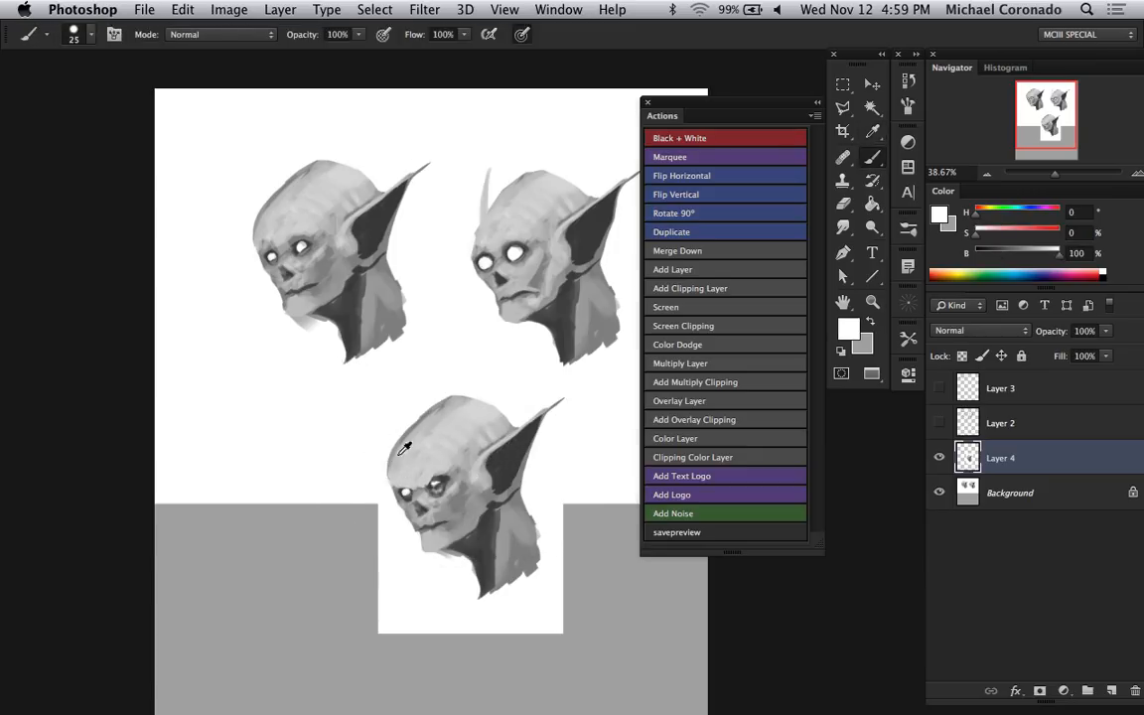
pyautogui.keyDown('alt'); pyautogui.click(400, 455); pyautogui.keyUp('alt')
pyautogui.press(']')
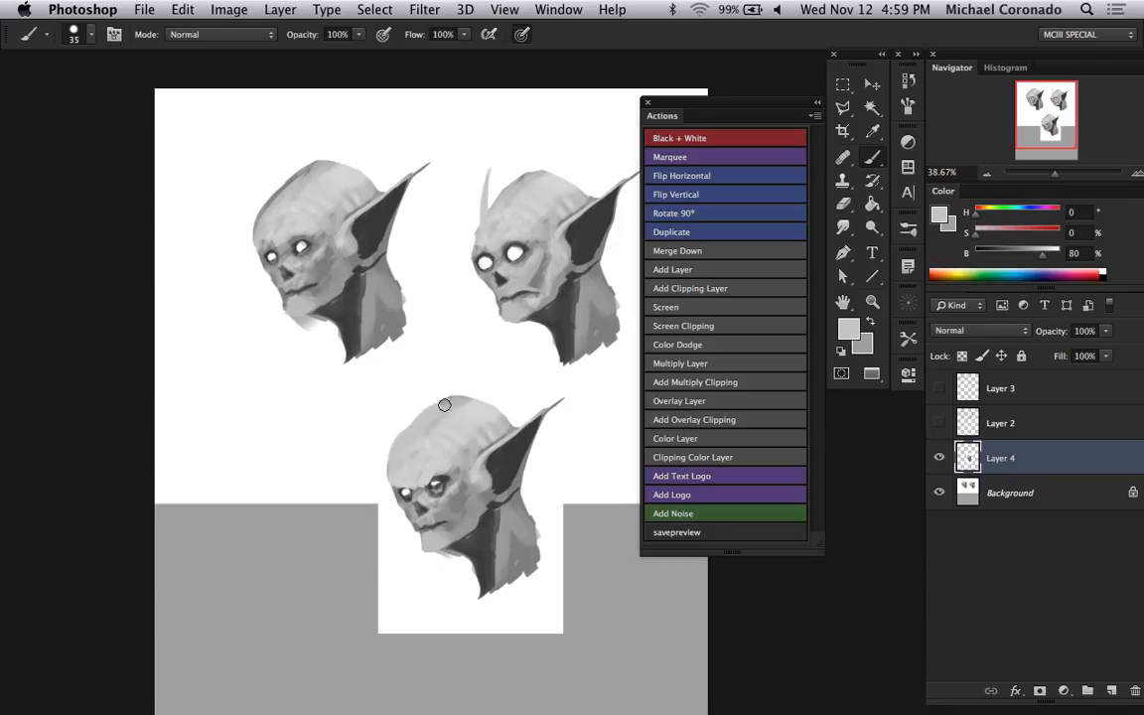
pyautogui.keyDown('alt'); pyautogui.click(467, 449); pyautogui.keyUp('alt')
pyautogui.keyDown('alt'); pyautogui.click(460, 501); pyautogui.keyUp('alt')
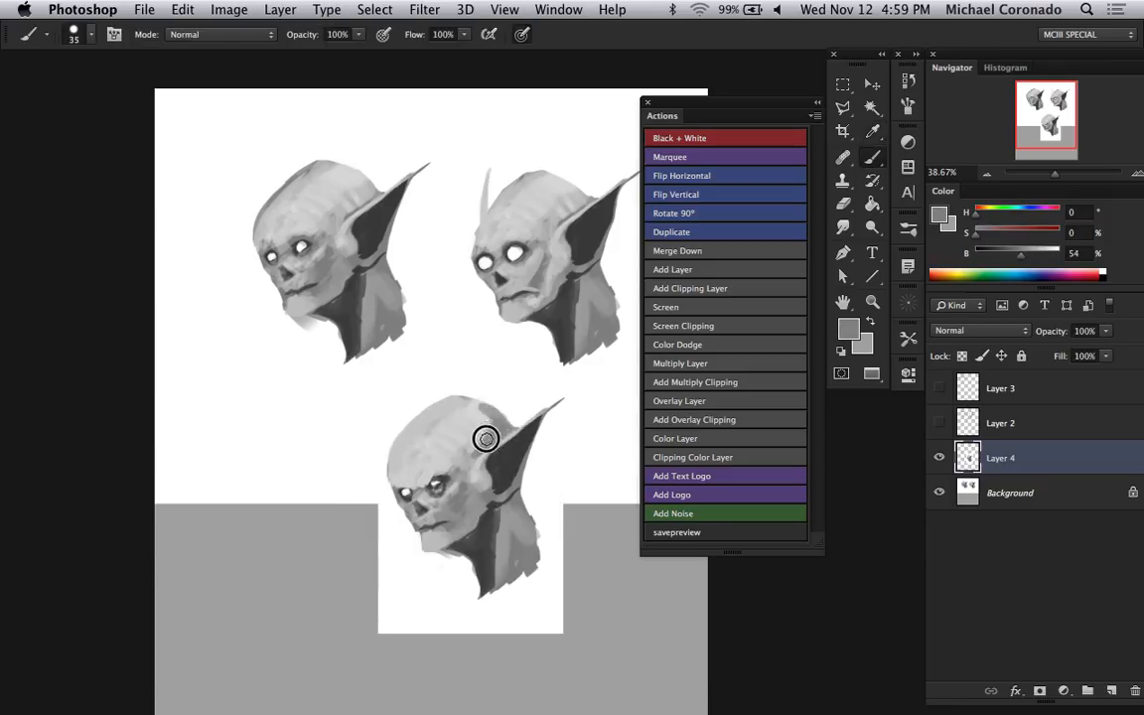
pyautogui.keyDown('alt'); pyautogui.click(422, 462); pyautogui.keyUp('alt')
pyautogui.keyDown('alt'); pyautogui.click(370, 402); pyautogui.keyUp('alt')
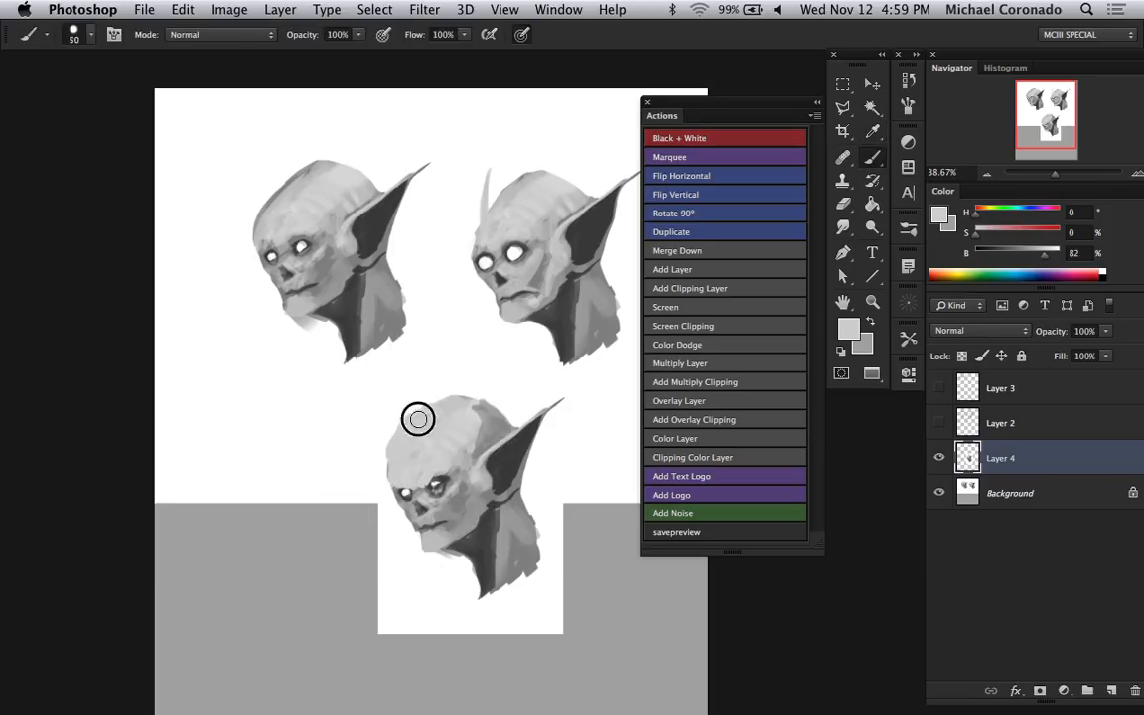
# - Clean the outline behind the lower head's ear and neck with white, and paint light gray strokes along the neck
pyautogui.keyDown('alt'); pyautogui.click(518, 417); pyautogui.keyUp('alt')
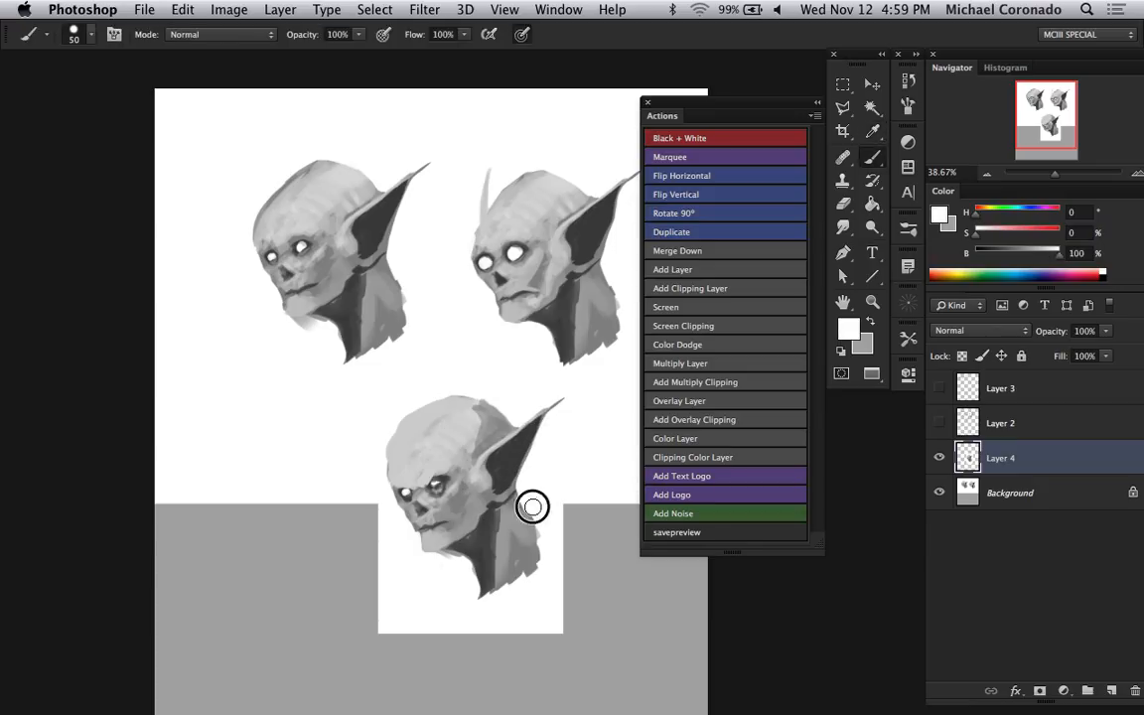
pyautogui.press('i')
pyautogui.click(396, 484)
pyautogui.press('b')
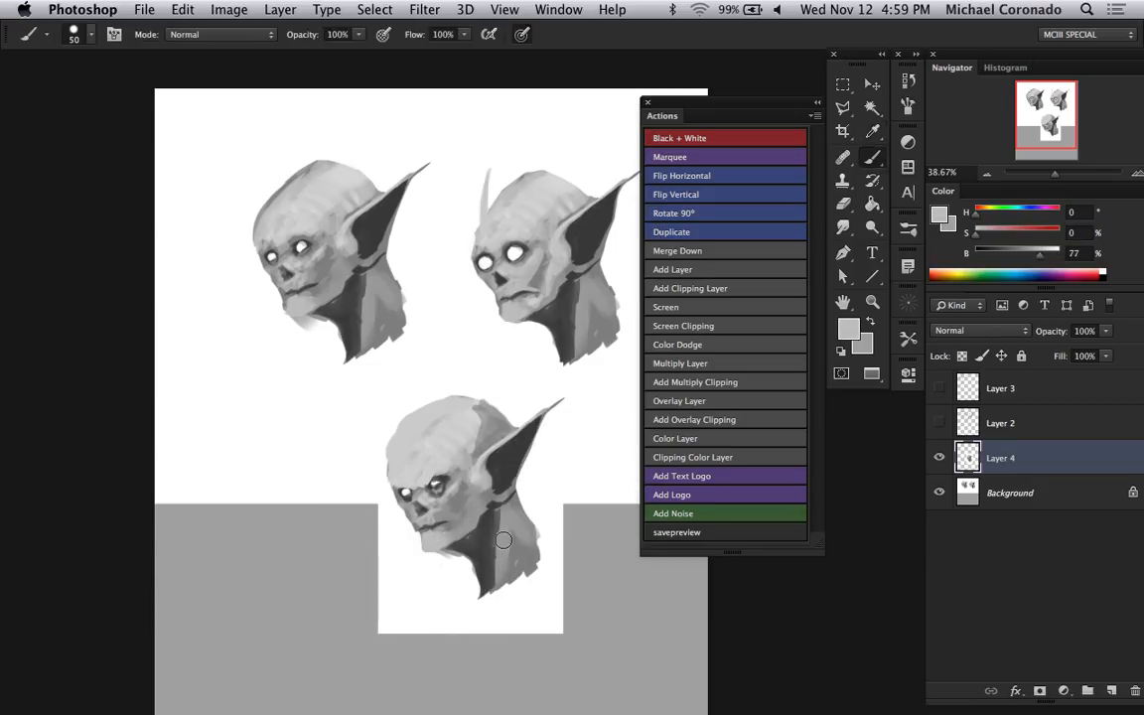
pyautogui.moveTo(499, 579)
pyautogui.mouseDown()
pyautogui.moveTo(505, 524)
pyautogui.moveTo(502, 568)
pyautogui.mouseUp()
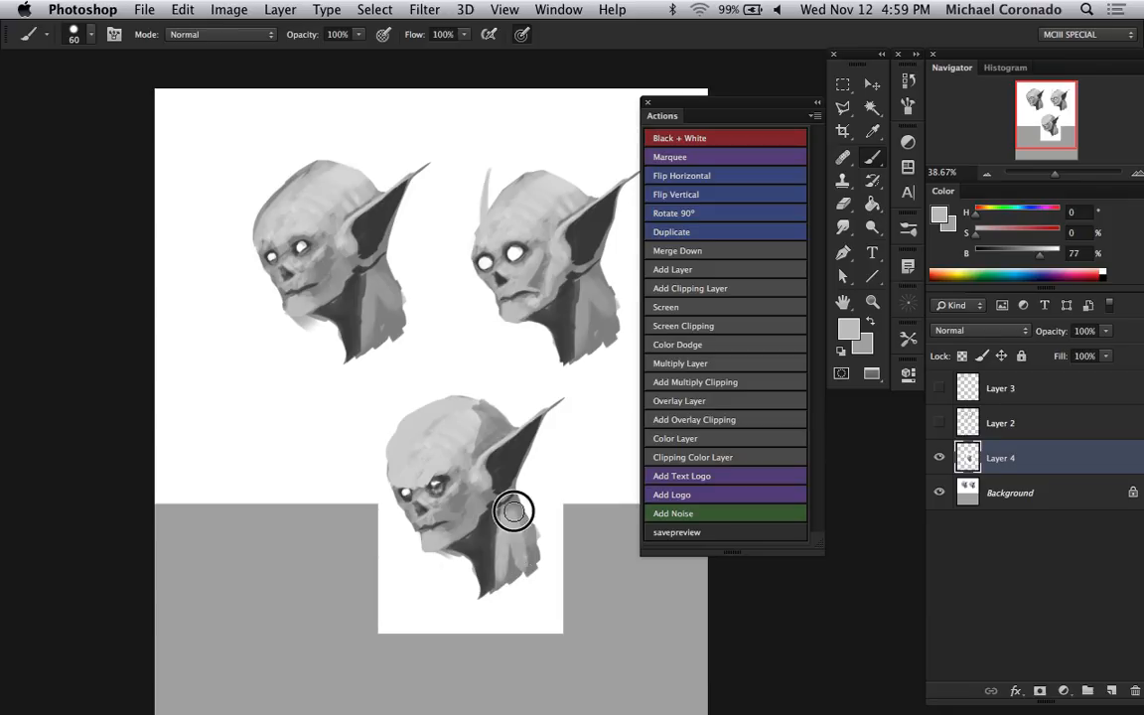
# - Deepen the shadow at the lower head's ear opening with dark gray sampled from the ear
pyautogui.press('i')
pyautogui.click(507, 459)
pyautogui.press('b')
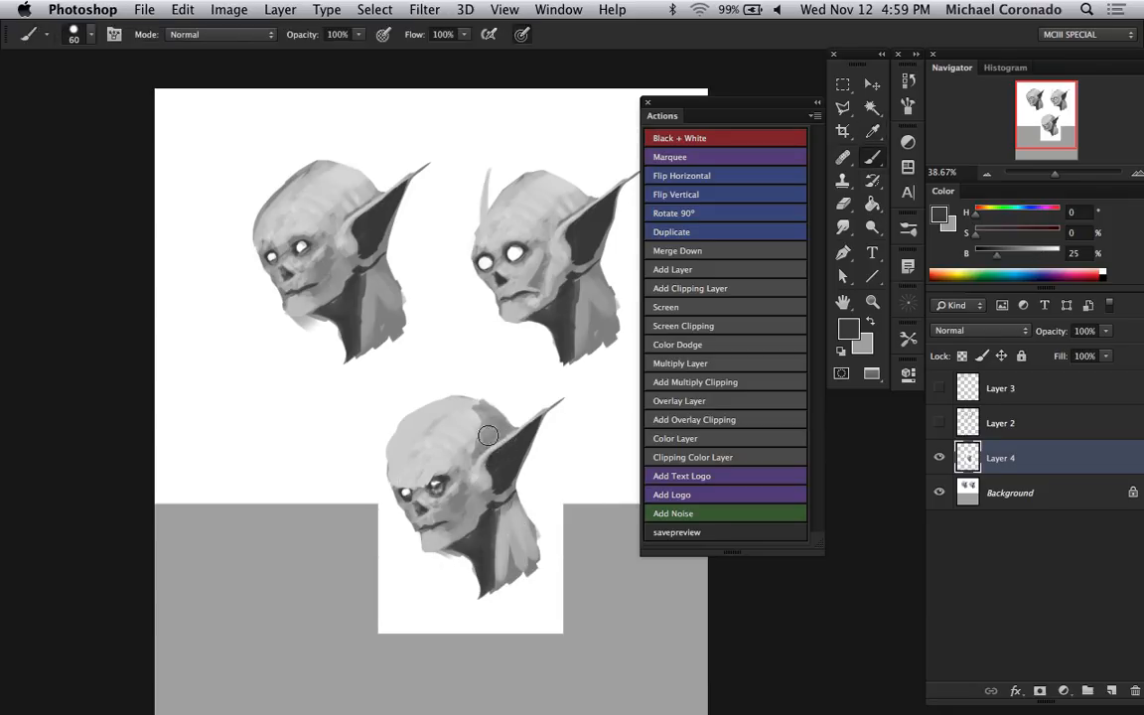
pyautogui.press('[')
pyautogui.press('[')
# - Darken around the lower head's far eye with a size 9 brush and paint the light gray brow down over it at size 15
pyautogui.keyDown('alt'); pyautogui.click(407, 470); pyautogui.keyUp('alt')
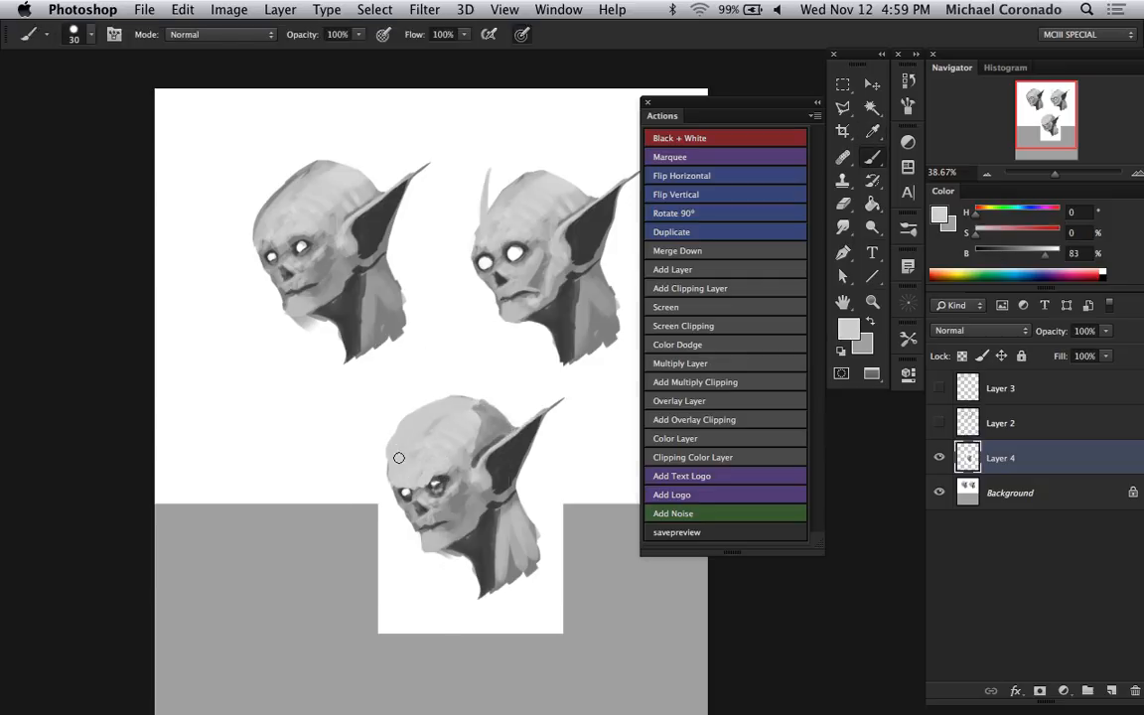
pyautogui.keyDown('alt'); pyautogui.click(407, 492); pyautogui.keyUp('alt')
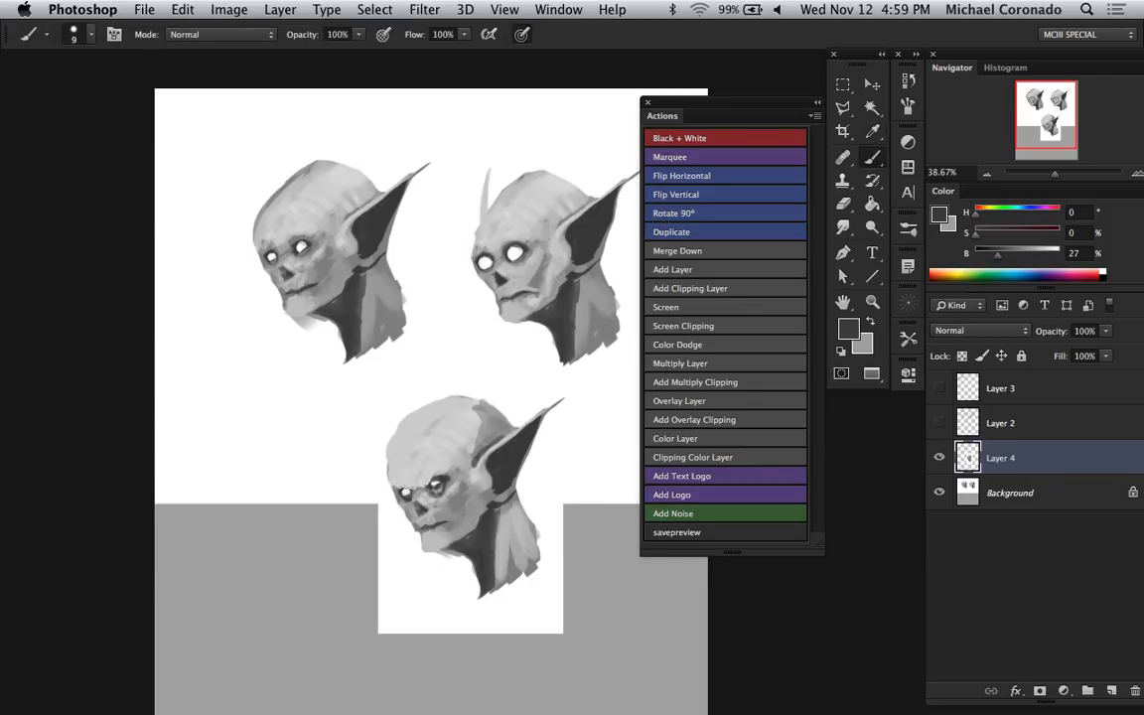
pyautogui.keyDown('alt'); pyautogui.click(404, 481); pyautogui.keyUp('alt')
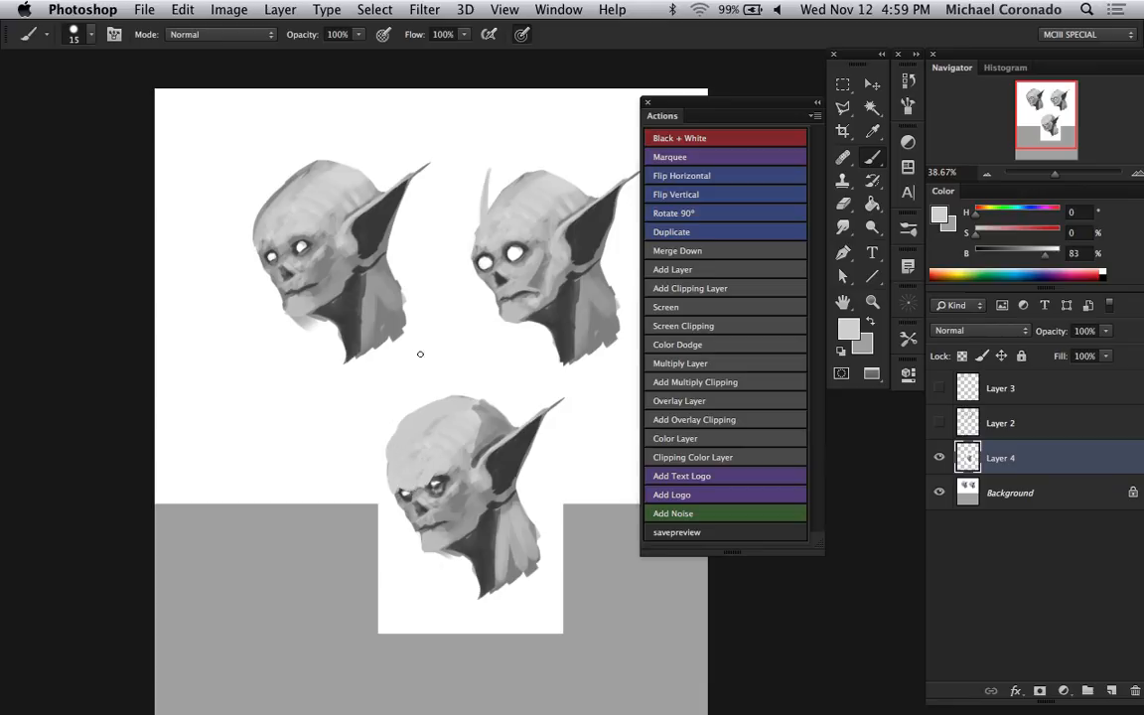
# - Refine the lower head's forehead contour and paint a mid gray angry crease above the brow, blending it with sampled light gray
pyautogui.keyDown('alt'); pyautogui.click(365, 424); pyautogui.keyUp('alt')
pyautogui.keyDown('alt'); pyautogui.click(442, 390); pyautogui.keyUp('alt')
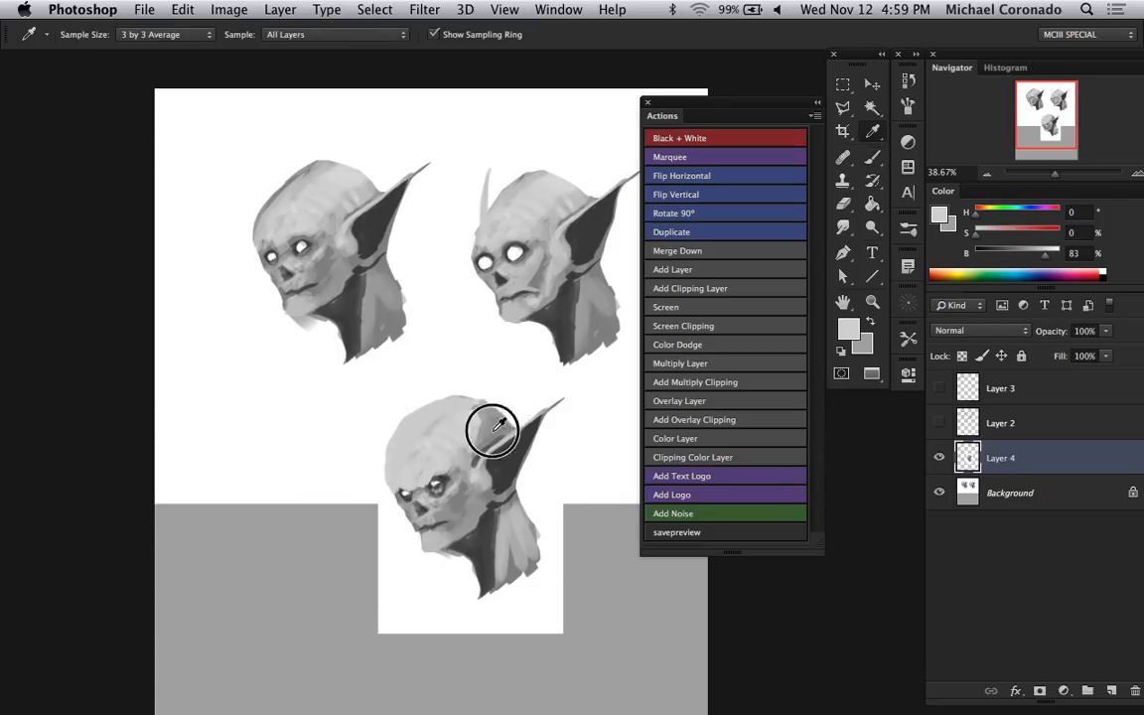
pyautogui.keyDown('alt'); pyautogui.click(424, 452); pyautogui.keyUp('alt')
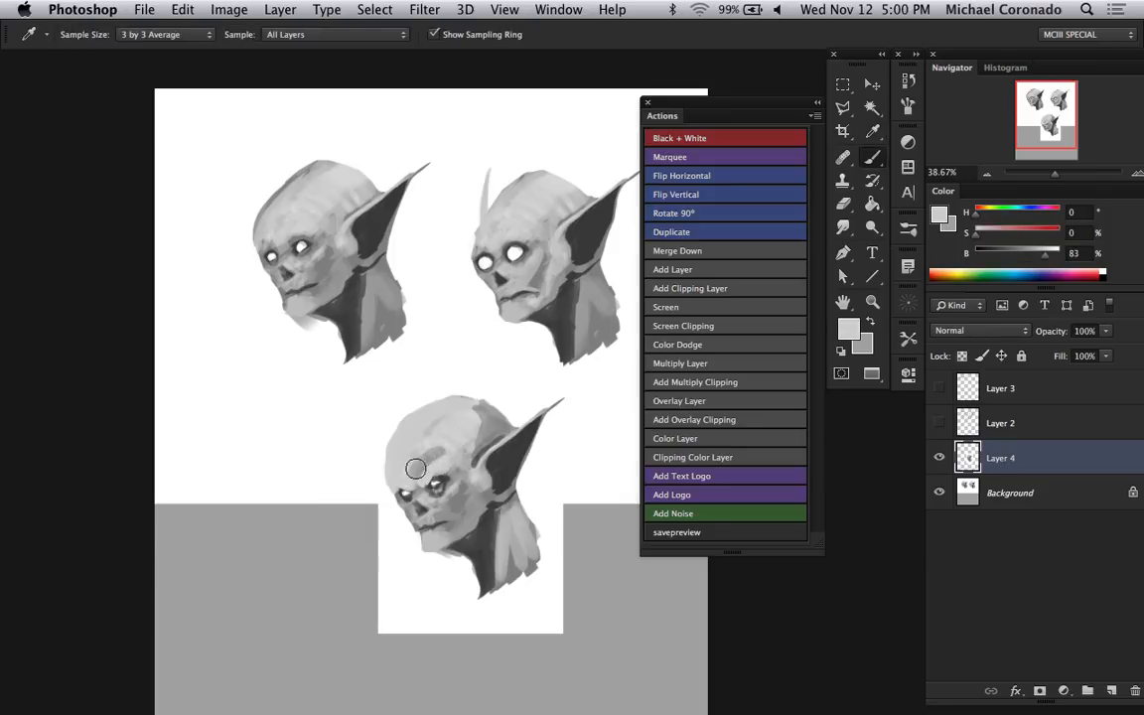
pyautogui.keyDown('alt'); pyautogui.click(475, 430); pyautogui.keyUp('alt')
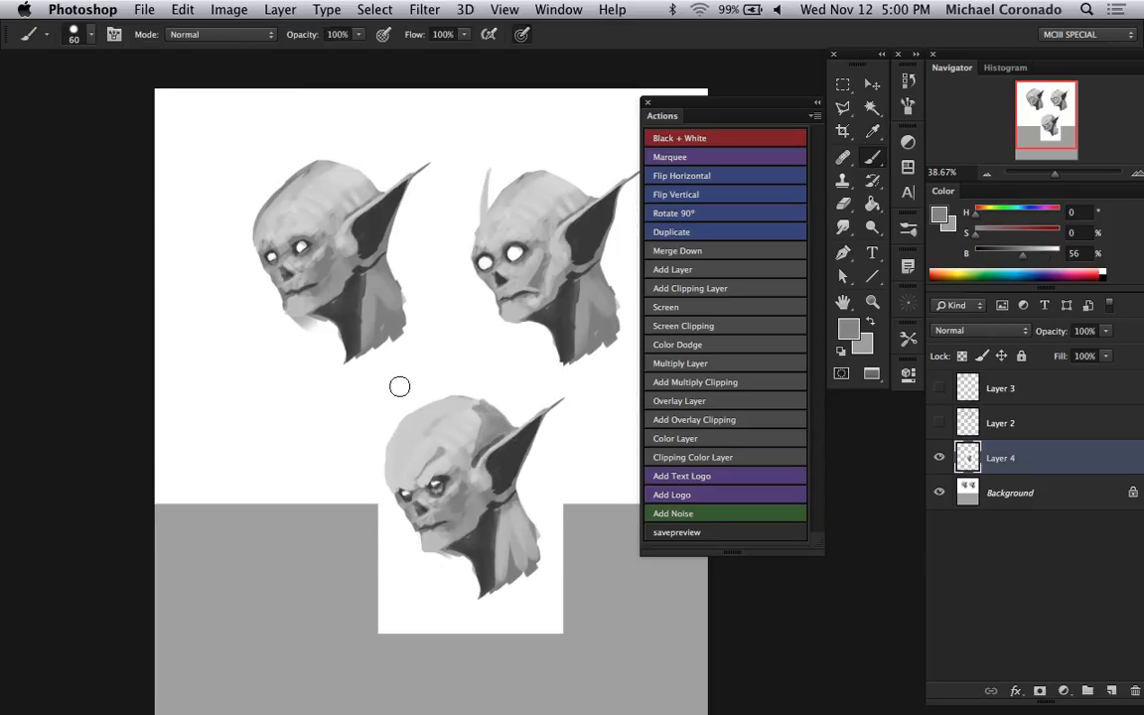
pyautogui.press('alt')
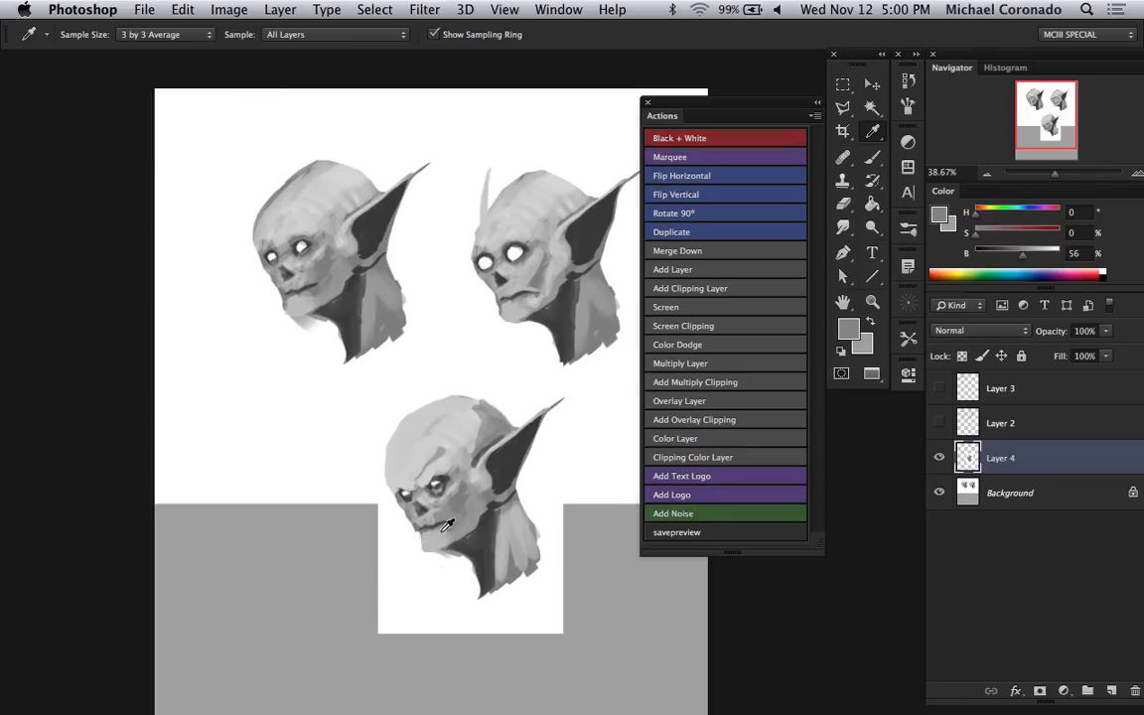
# - Select the lower head's jaw below the mouth line with the freehand Lasso and copy it onto a new layer
pyautogui.press('l')
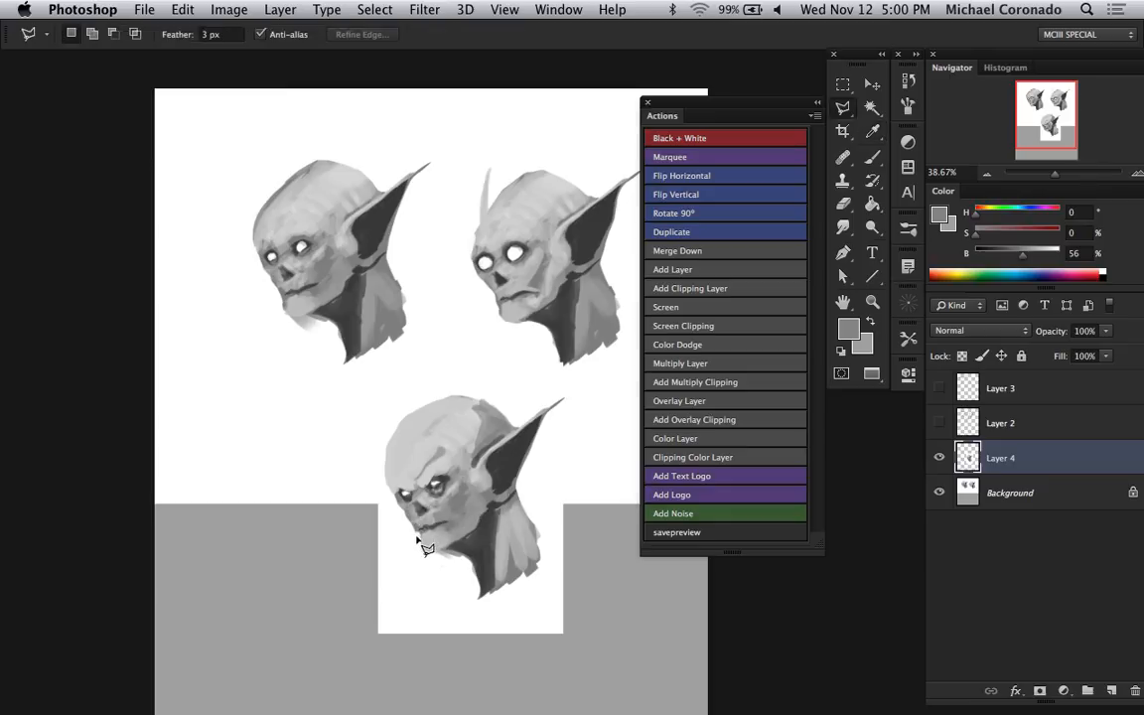
pyautogui.hotkey('shift', 'l')
pyautogui.hotkey('shift', 'l')
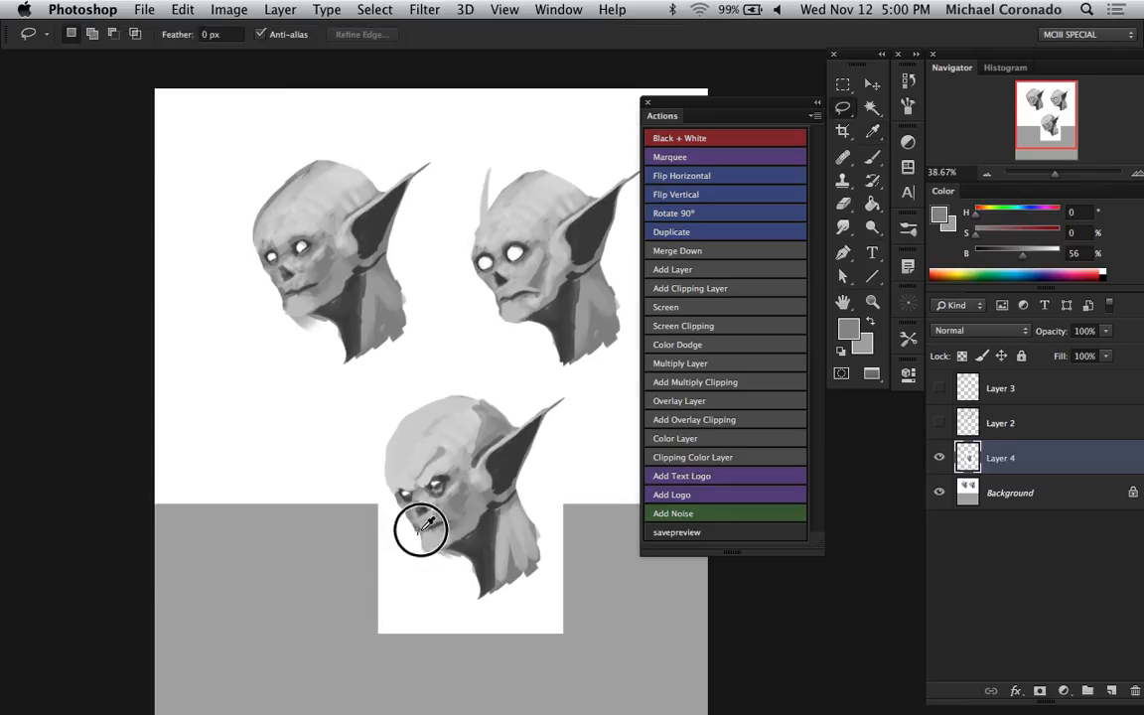
pyautogui.moveTo(425, 524)
pyautogui.mouseDown()
pyautogui.moveTo(487, 507)
pyautogui.moveTo(461, 558)
pyautogui.moveTo(467, 549)
pyautogui.moveTo(415, 534)
pyautogui.mouseUp()
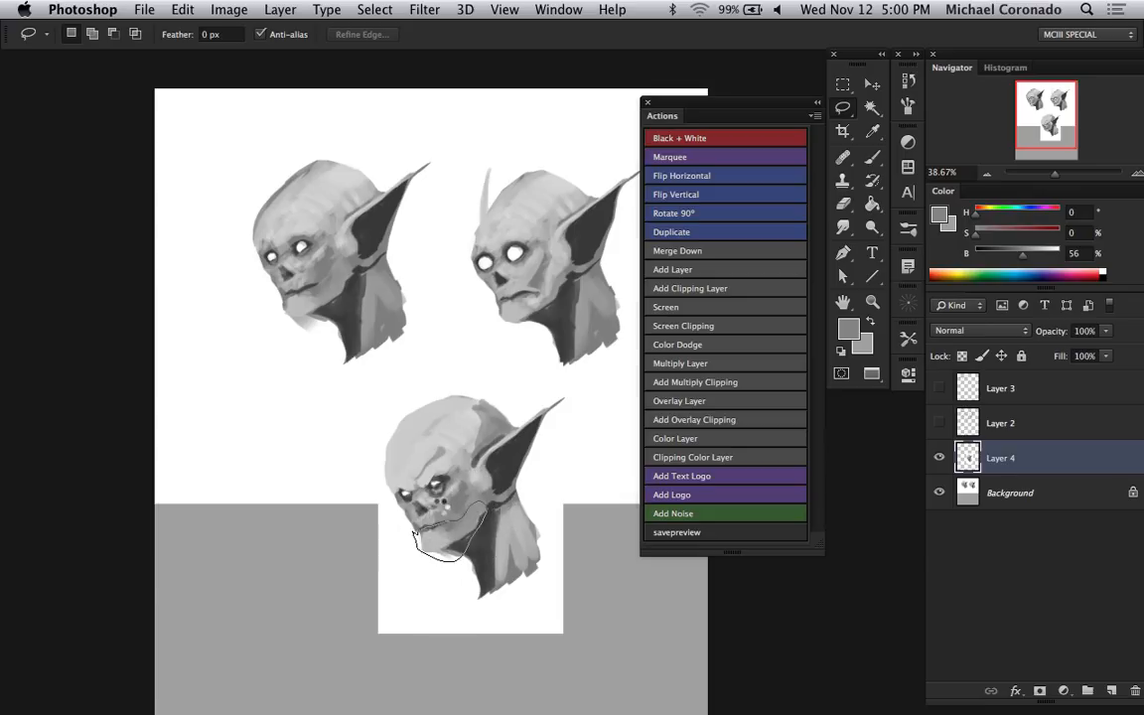
pyautogui.press('super+c')
pyautogui.press('super+v')
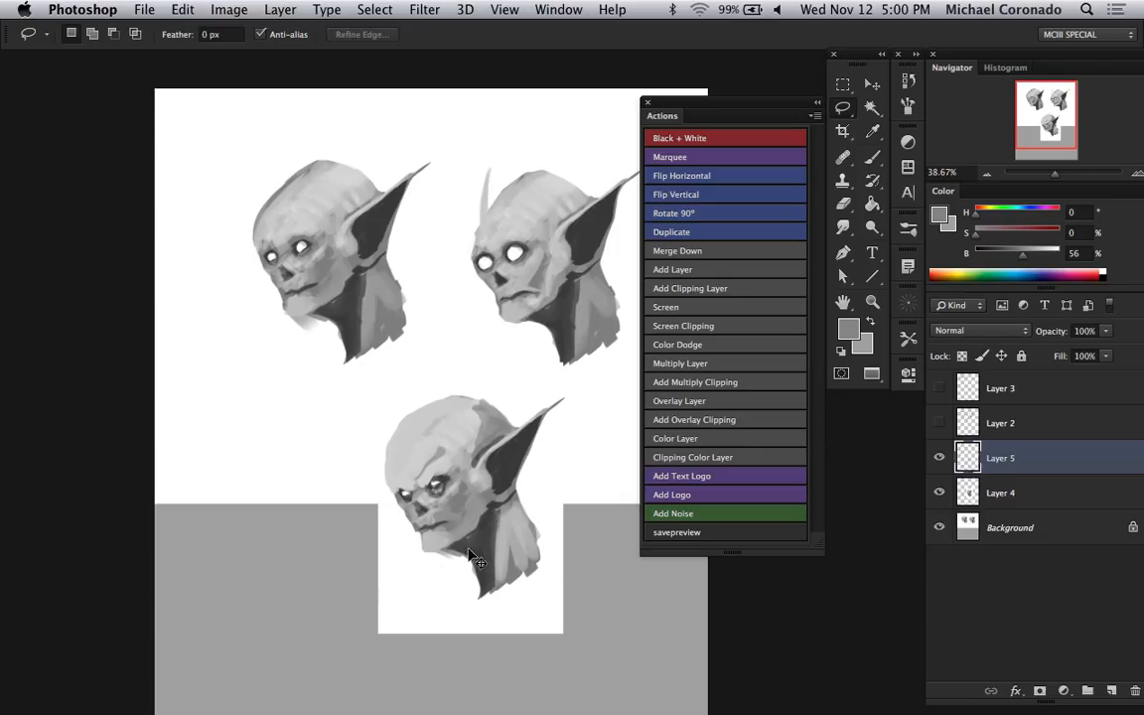
# - Move the copied jaw down and rotate it counterclockwise to open the creature's mouth
pyautogui.press('v')
pyautogui.moveTo(475, 559)
pyautogui.mouseDown()
pyautogui.moveTo(452, 528)
pyautogui.moveTo(457, 548)
pyautogui.mouseUp()
pyautogui.press('super+t')
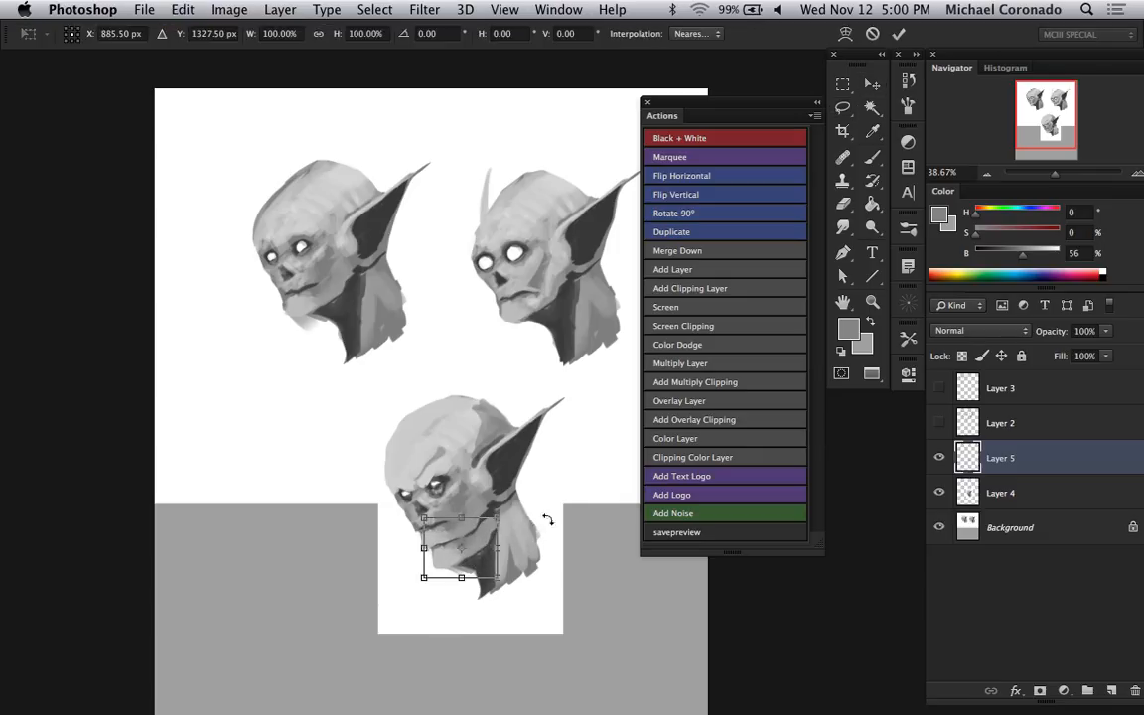
pyautogui.moveTo(546, 519); pyautogui.dragTo(531, 470)
pyautogui.moveTo(479, 537); pyautogui.dragTo(481, 534)
pyautogui.press('Return')
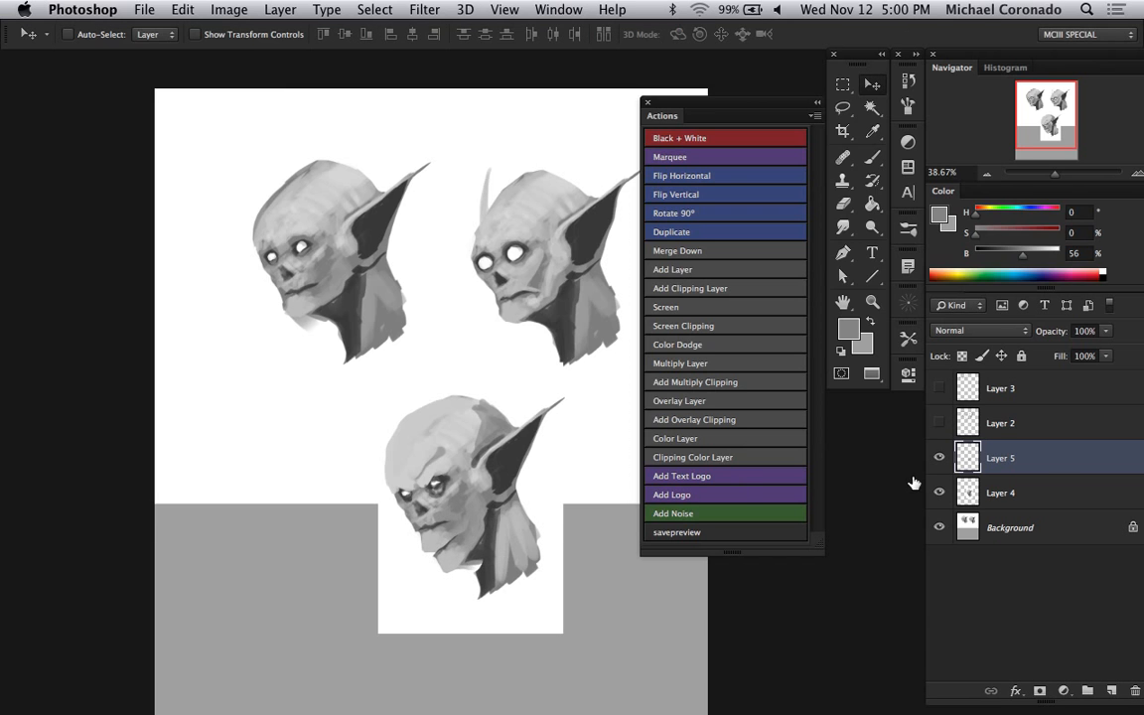
# - Add a new layer between the jaw and head layers and paint the open mouth in sampled dark gray with a size 70 brush
pyautogui.click(1016, 507)
pyautogui.click(1112, 690)
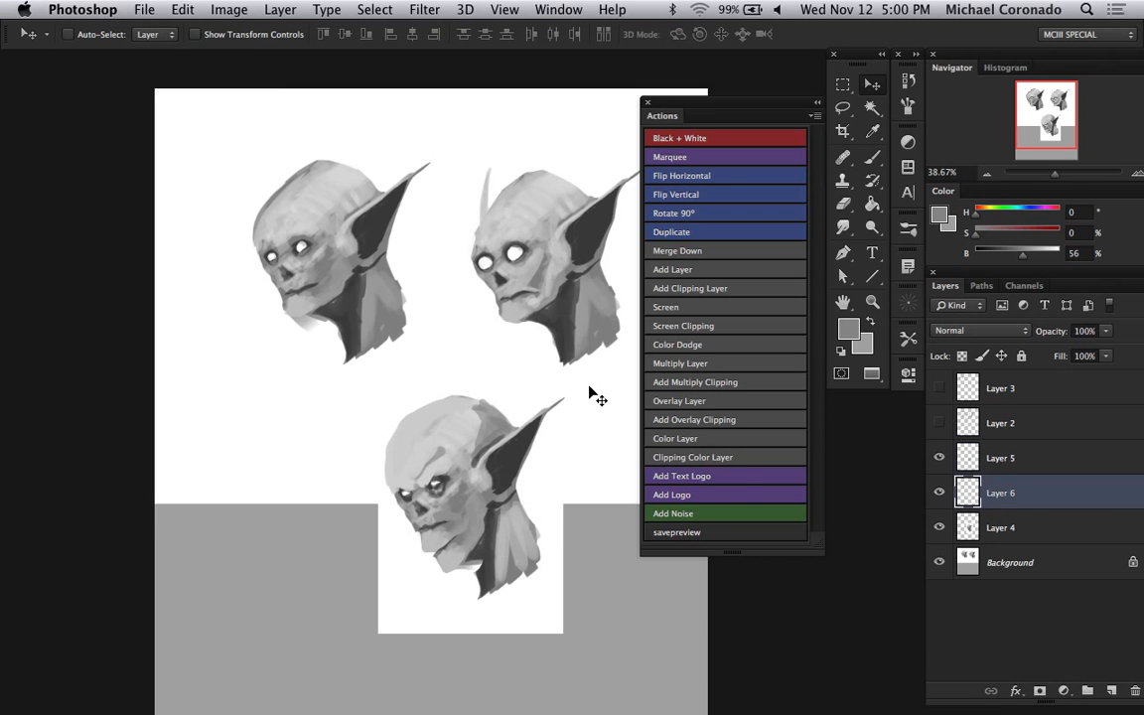
pyautogui.press('b')
pyautogui.keyDown('alt'); pyautogui.click(512, 227); pyautogui.keyUp('alt')
pyautogui.press(']')
pyautogui.moveTo(455, 523)
pyautogui.mouseDown()
pyautogui.moveTo(444, 539)
pyautogui.moveTo(434, 523)
pyautogui.mouseUp()
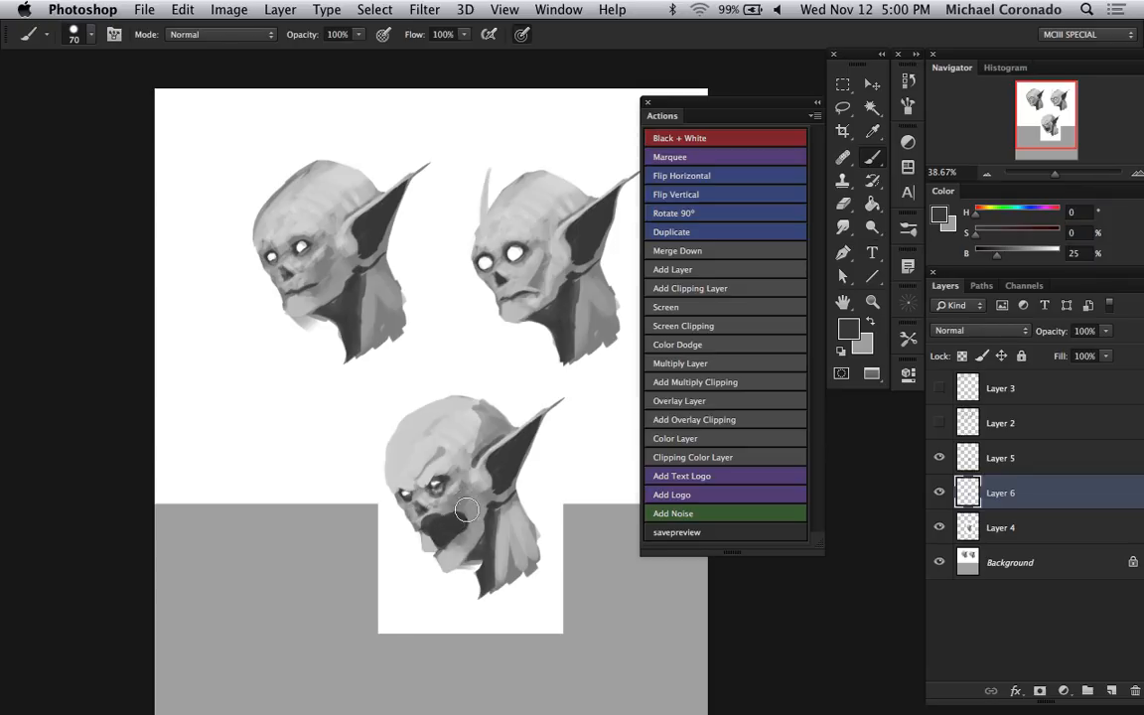
# - Shape the upper lip and cheek around the lower head's open mouth with sampled mid and light grays, using size 35 and 30 brushes
pyautogui.keyDown('alt'); pyautogui.click(435, 514); pyautogui.keyUp('alt')
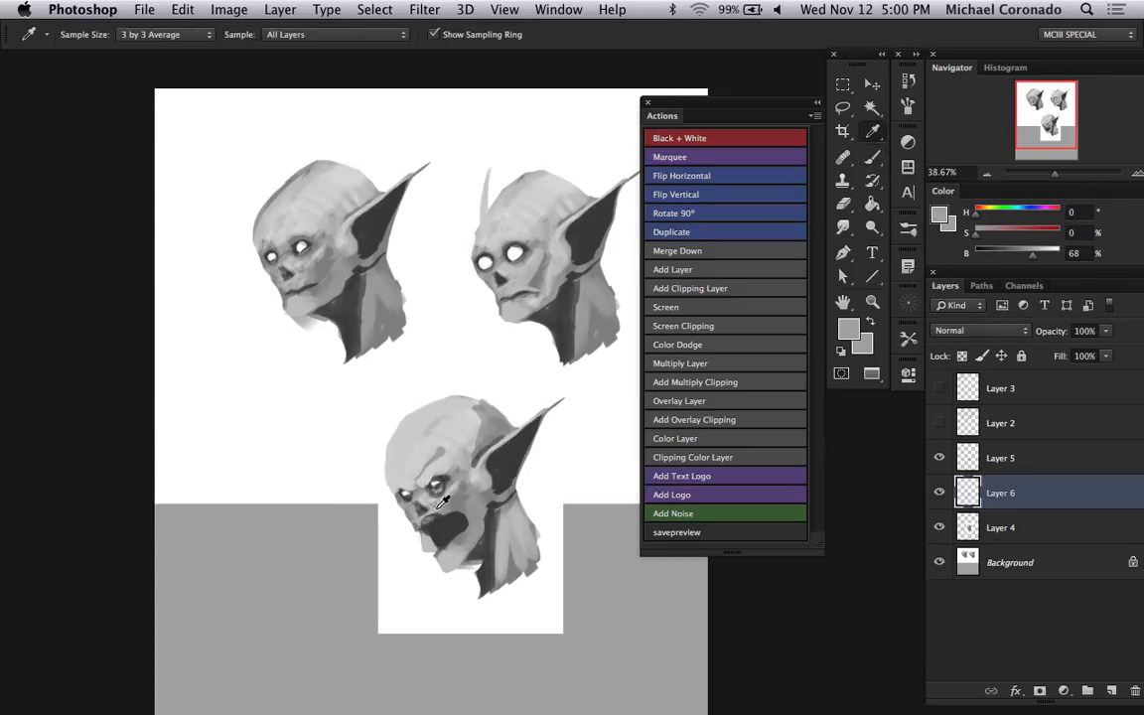
pyautogui.keyDown('alt'); pyautogui.click(425, 520); pyautogui.keyUp('alt')
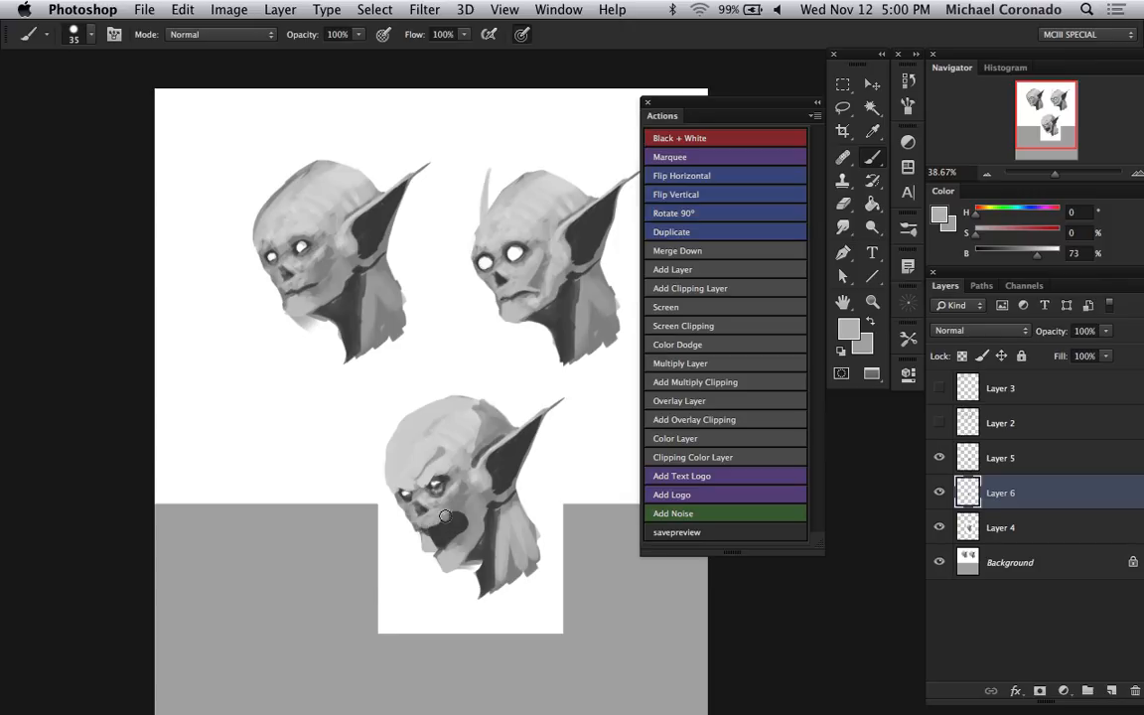
pyautogui.keyDown('alt'); pyautogui.click(445, 517); pyautogui.keyUp('alt')
pyautogui.moveTo(449, 511); pyautogui.dragTo(464, 524)
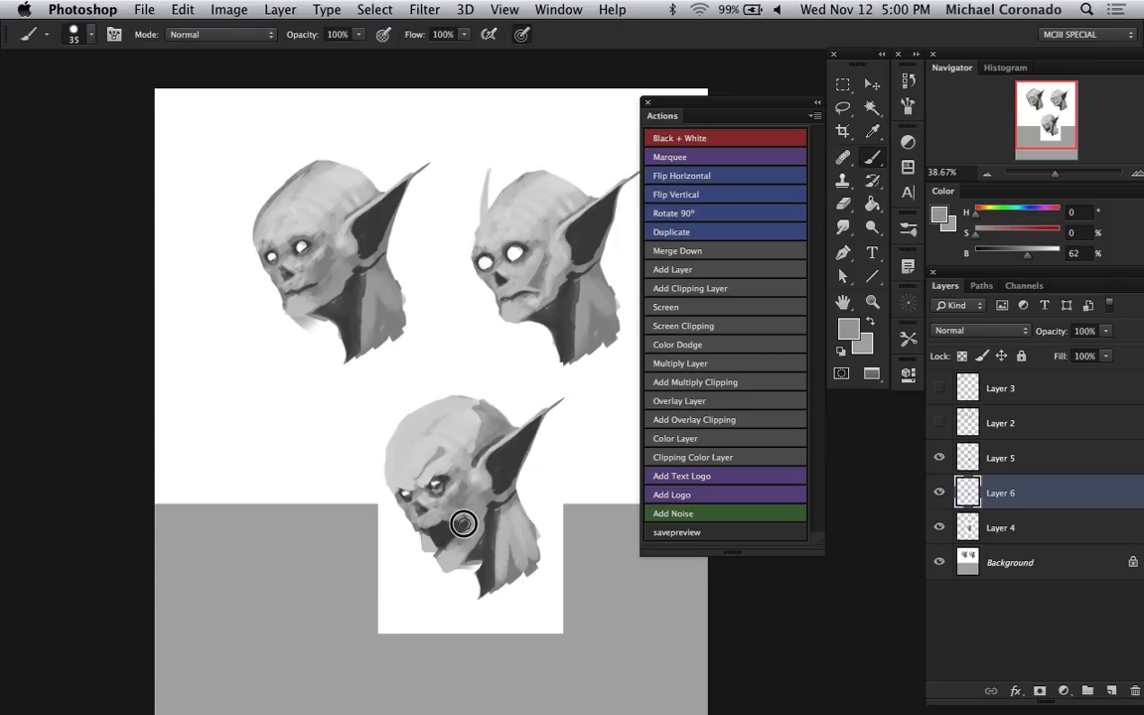
pyautogui.keyDown('alt'); pyautogui.click(398, 419); pyautogui.keyUp('alt')
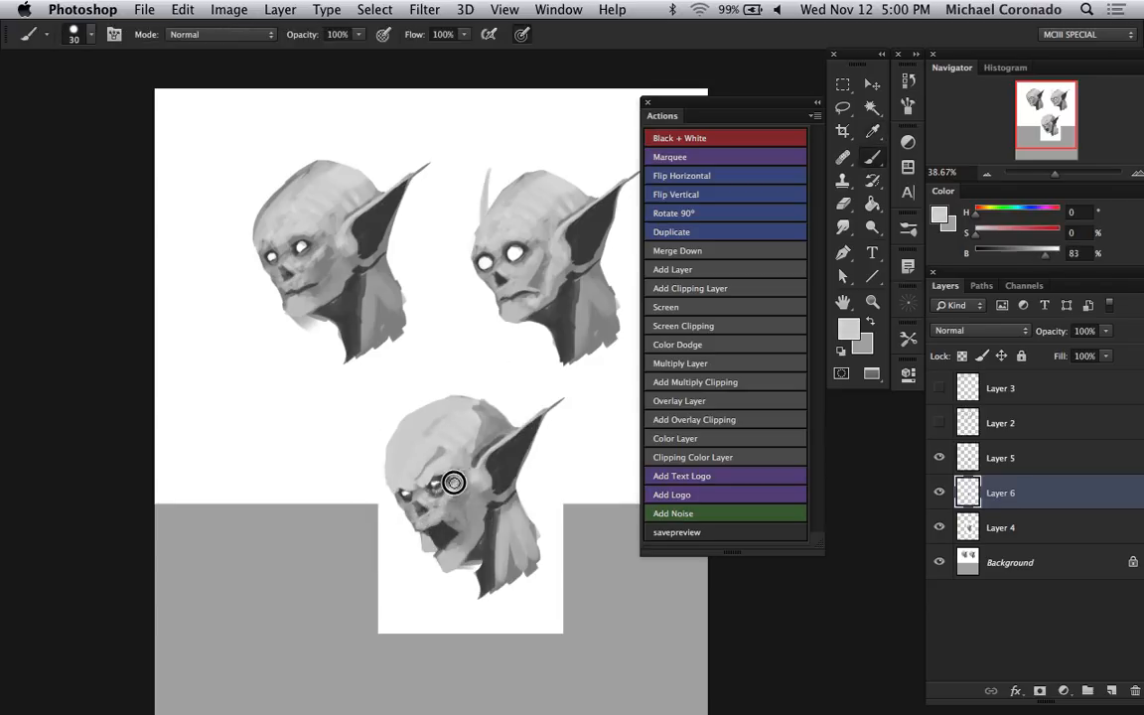
pyautogui.moveTo(410, 511); pyautogui.dragTo(441, 522)
# - Blend the lower head's temple with sampled light gray at brush size 50 and retouch the mouth area at size 40
pyautogui.keyDown('alt'); pyautogui.click(438, 457); pyautogui.keyUp('alt')
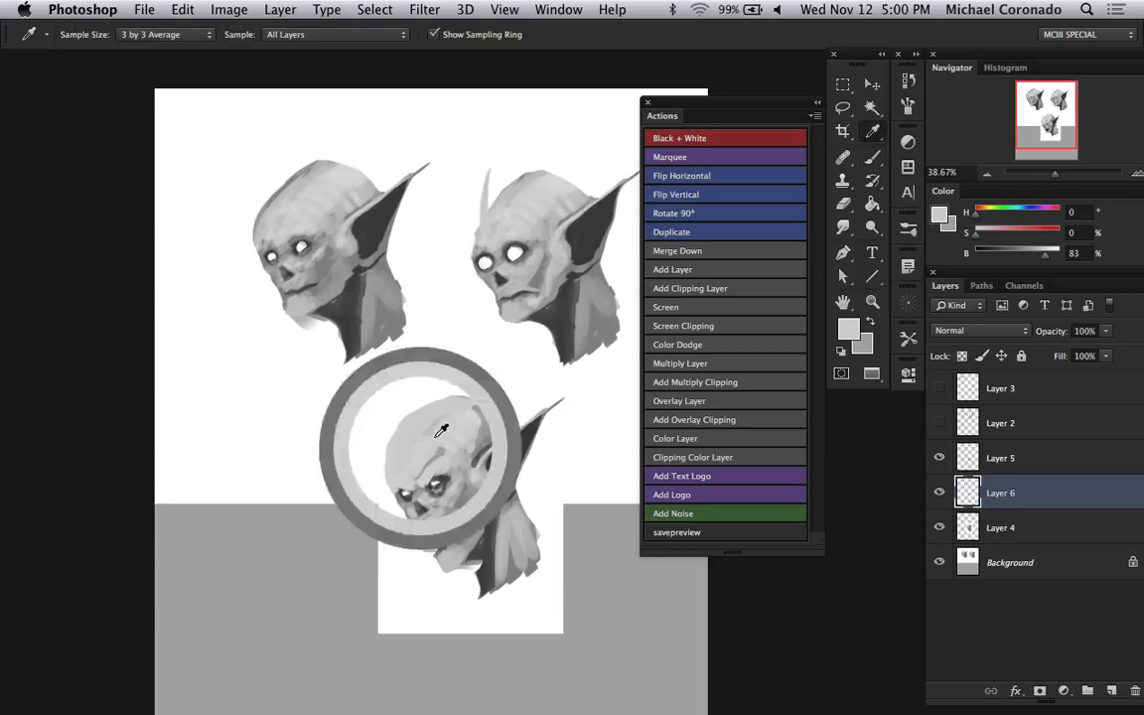
pyautogui.press(']')
pyautogui.press(']')
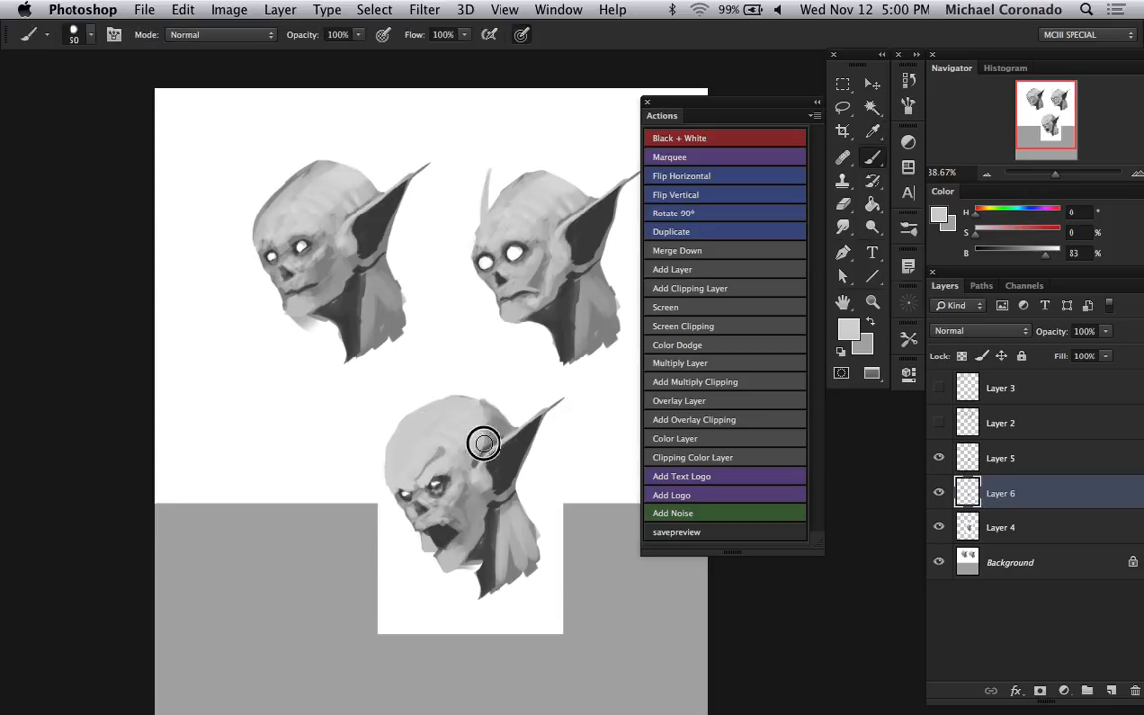
pyautogui.keyDown('alt'); pyautogui.click(407, 508); pyautogui.keyUp('alt')
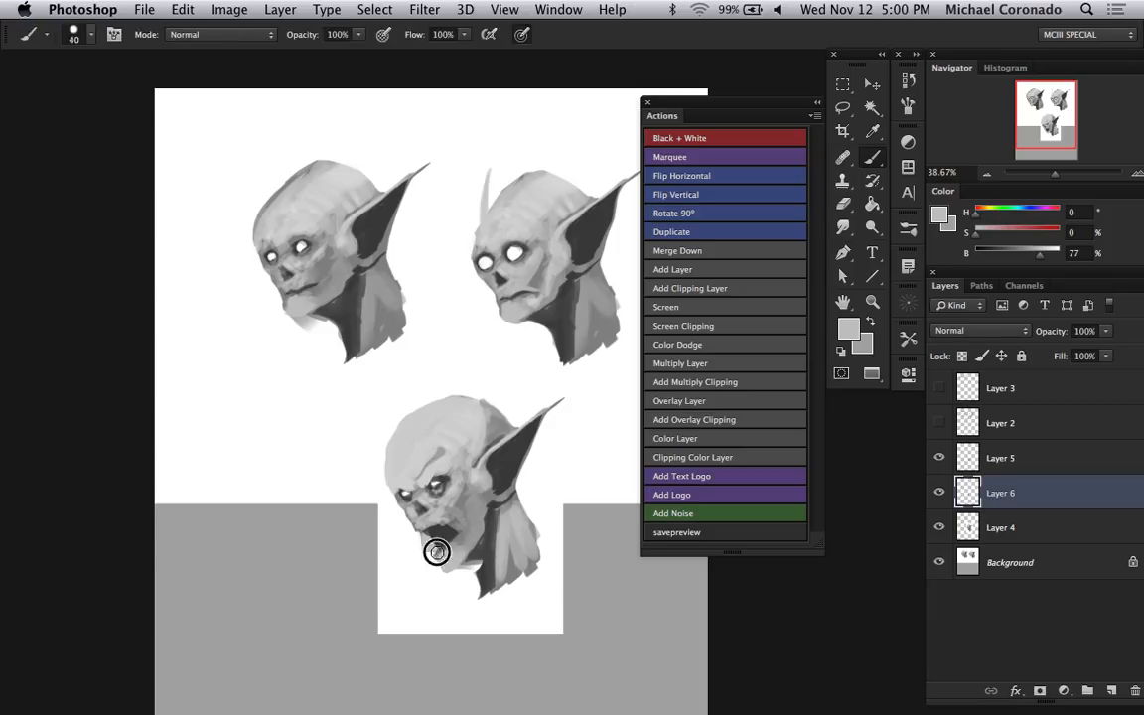
pyautogui.keyDown('alt'); pyautogui.click(449, 506); pyautogui.keyUp('alt')
# - Add a new layer above the jaw layer and paint sharp white fangs in the open mouth with a size 15 brush
pyautogui.click(1055, 463)
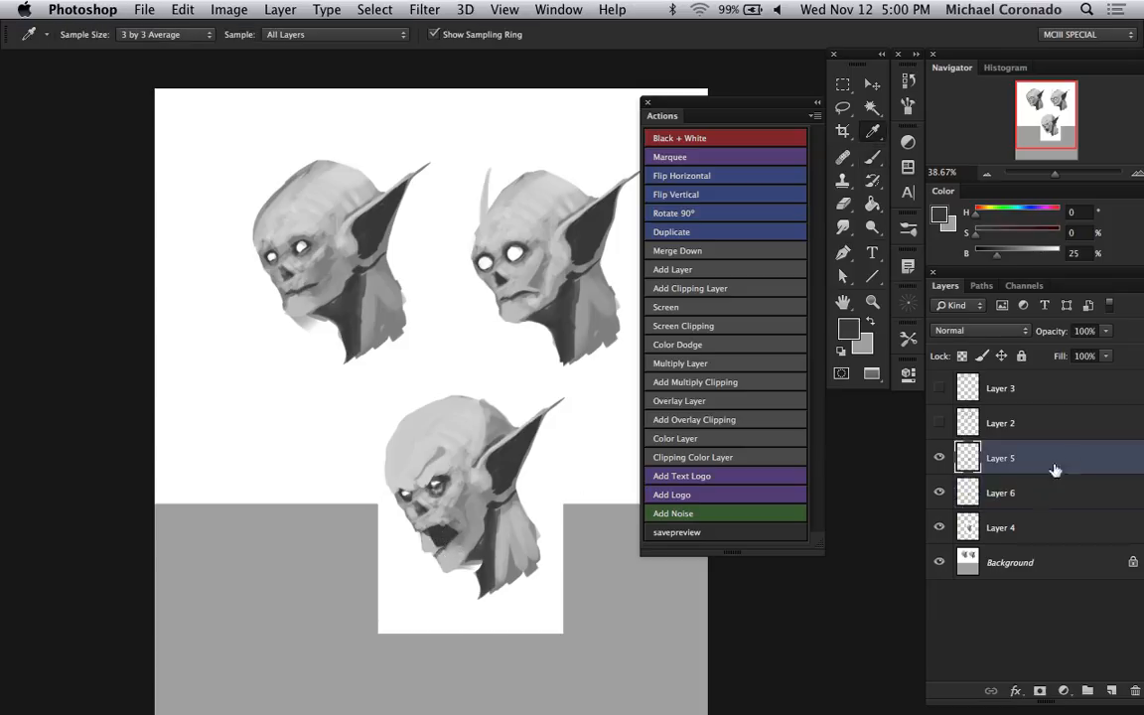
pyautogui.click(1110, 689)
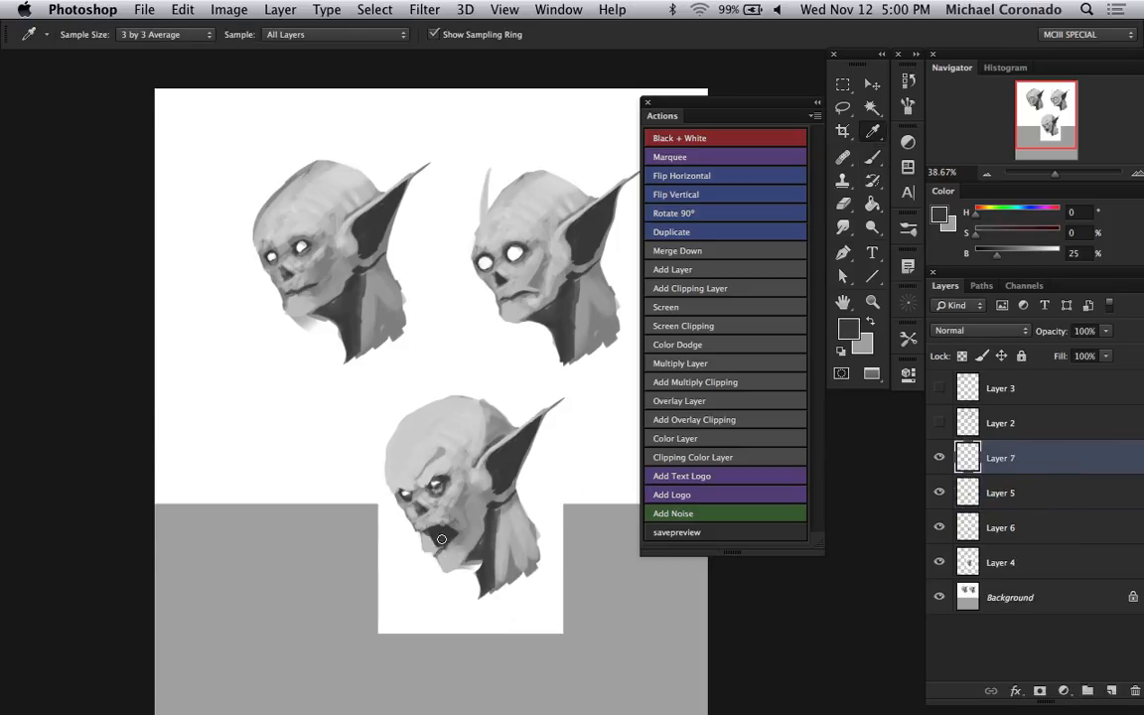
pyautogui.press('b')
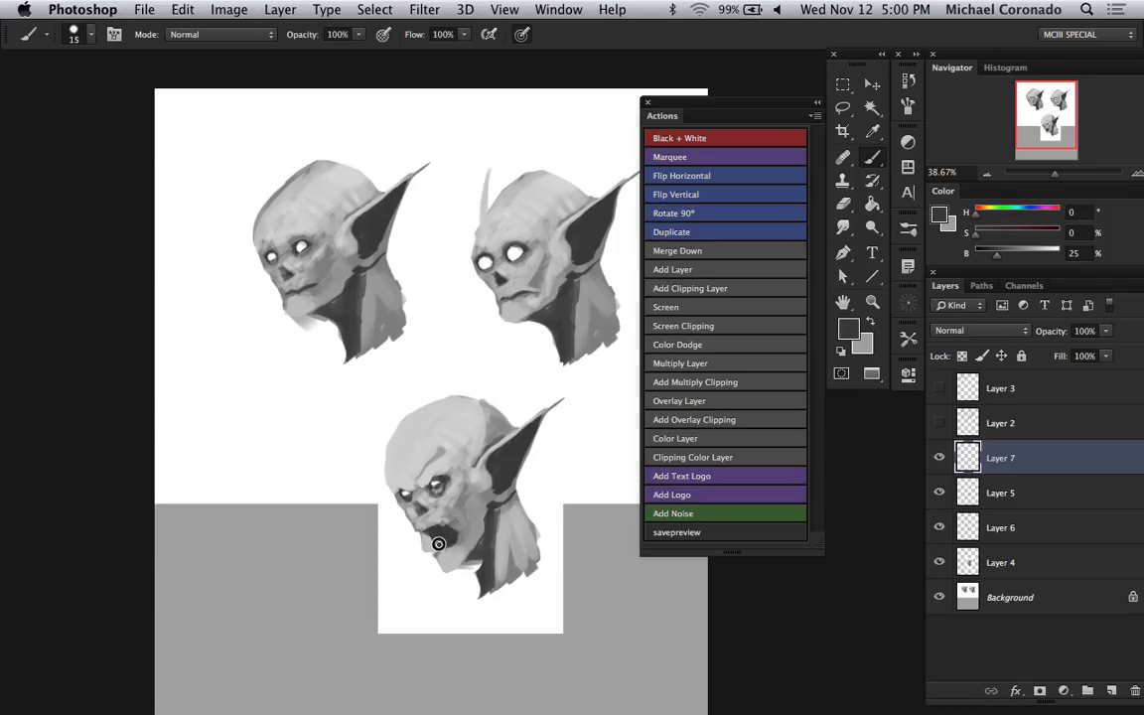
pyautogui.keyDown('alt'); pyautogui.click(424, 534); pyautogui.keyUp('alt')
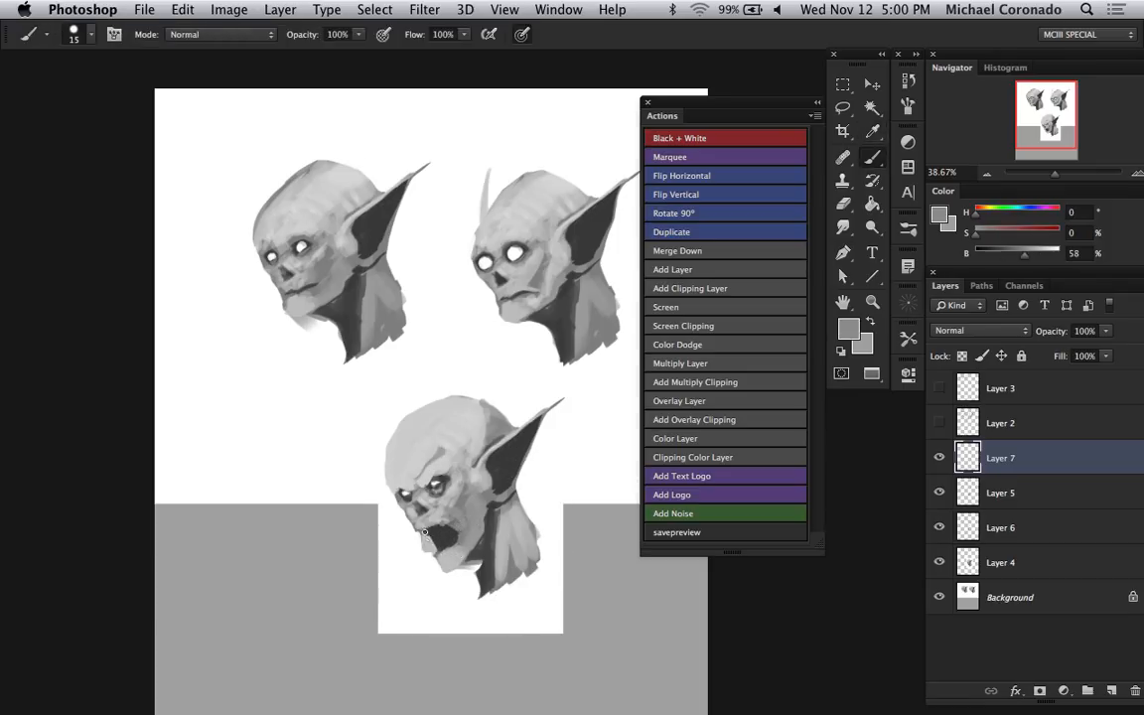
pyautogui.keyDown('alt'); pyautogui.click(376, 498); pyautogui.keyUp('alt')
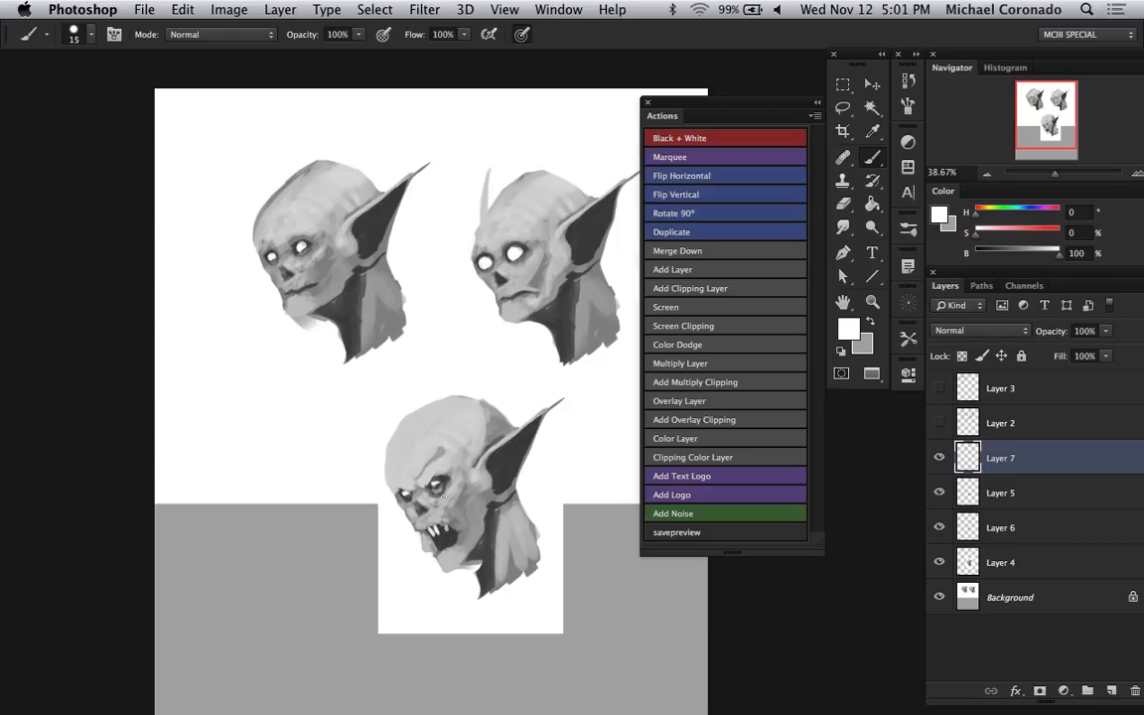
pyautogui.keyDown('alt'); pyautogui.click(393, 518); pyautogui.keyUp('alt')
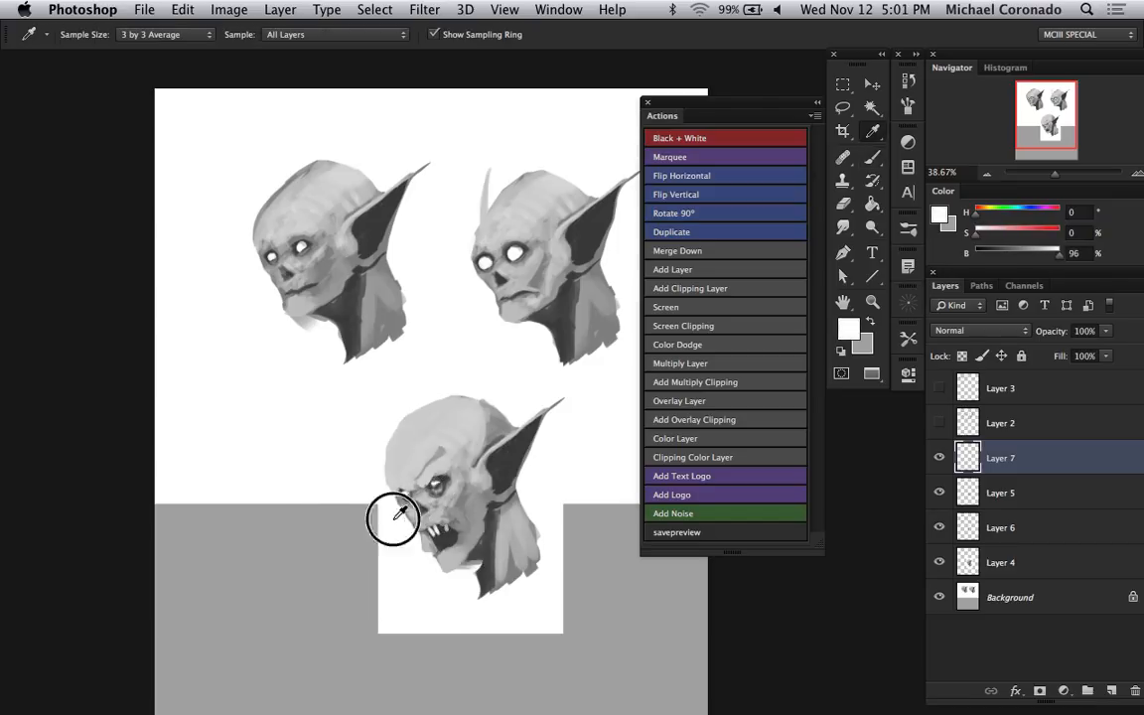
pyautogui.keyDown('alt'); pyautogui.click(355, 468); pyautogui.keyUp('alt')
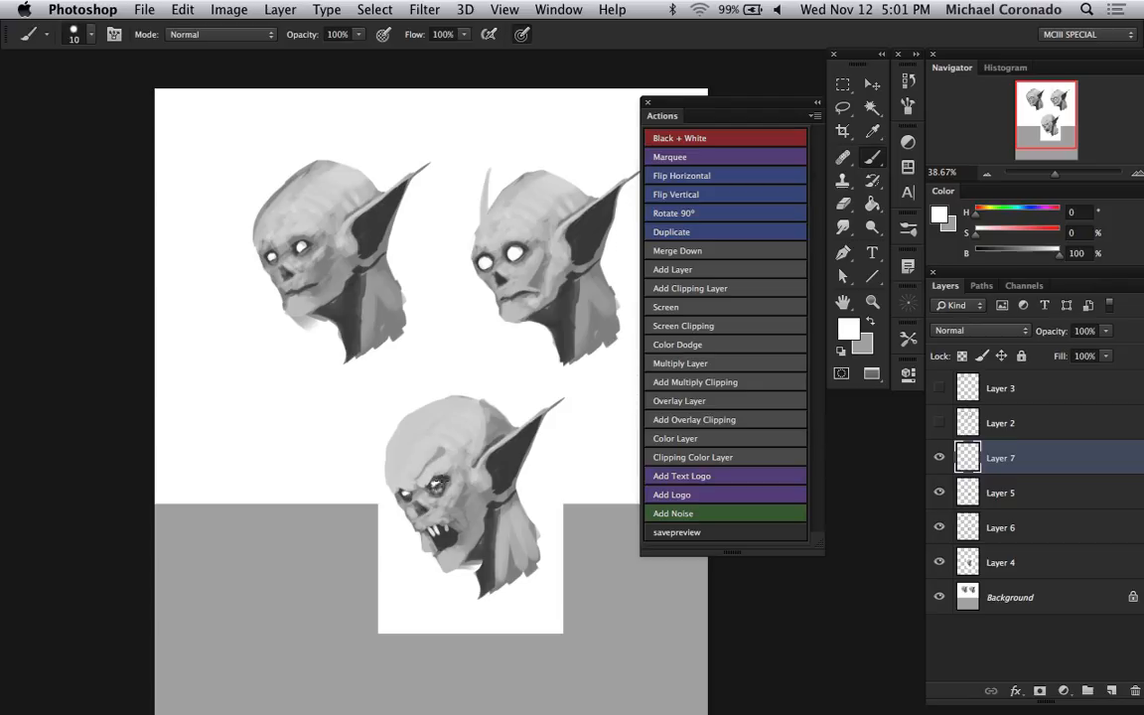
pyautogui.keyDown('alt'); pyautogui.click(412, 548); pyautogui.keyUp('alt')
# - Broaden the back of the lower head's neck into a bulkier shoulder with sampled grays, using size 50 to 90 brushes
pyautogui.keyDown('alt'); pyautogui.click(486, 484); pyautogui.keyUp('alt')
pyautogui.press(']')
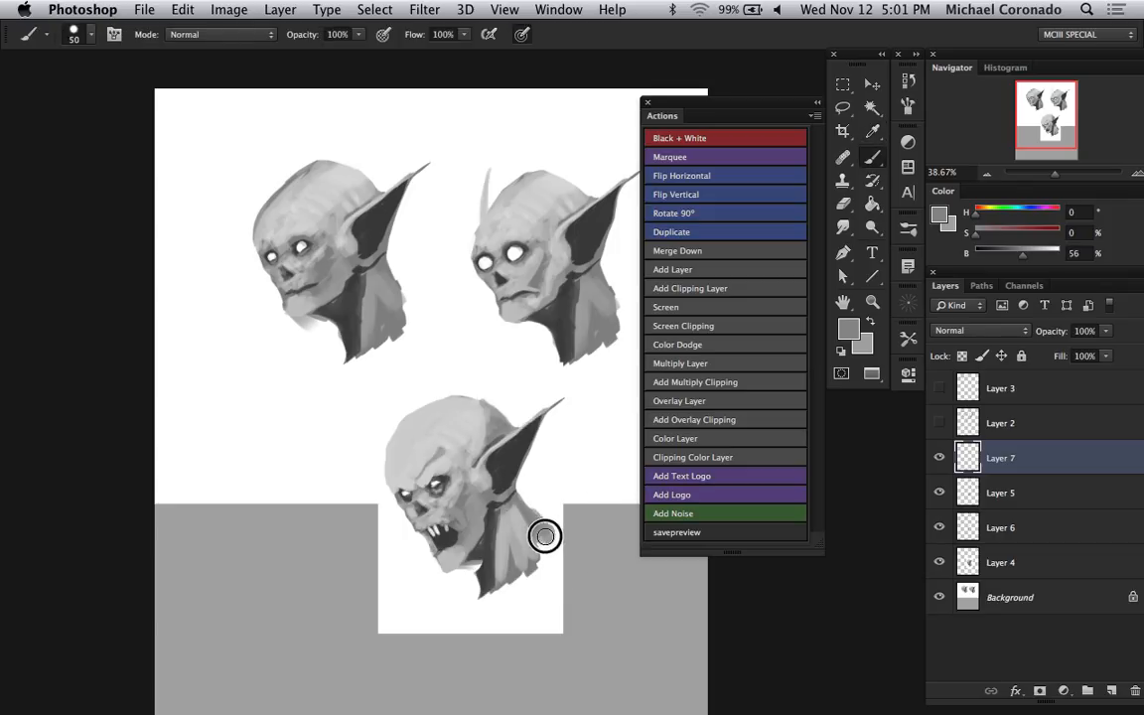
pyautogui.keyDown('alt'); pyautogui.click(537, 528); pyautogui.keyUp('alt')
pyautogui.press(']')
pyautogui.press(']')
pyautogui.press(']')
pyautogui.press(']')
pyautogui.press(']')
pyautogui.press(']')
pyautogui.press(']')
pyautogui.keyDown('alt'); pyautogui.click(477, 488); pyautogui.keyUp('alt')
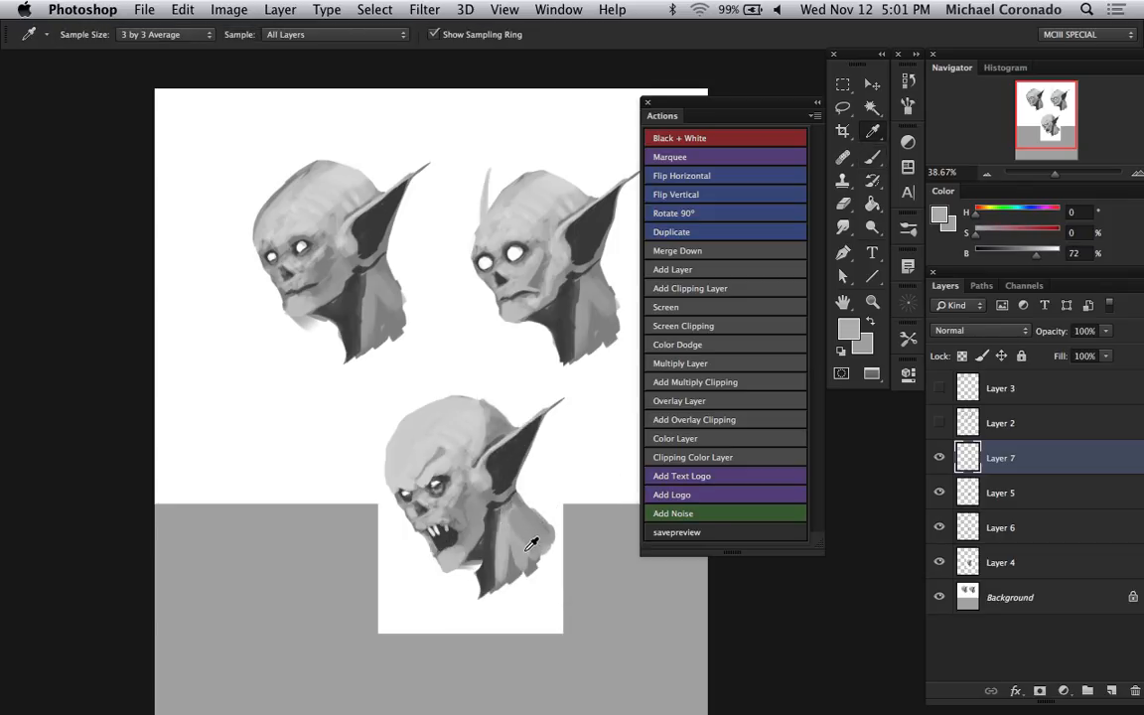
pyautogui.press('[')
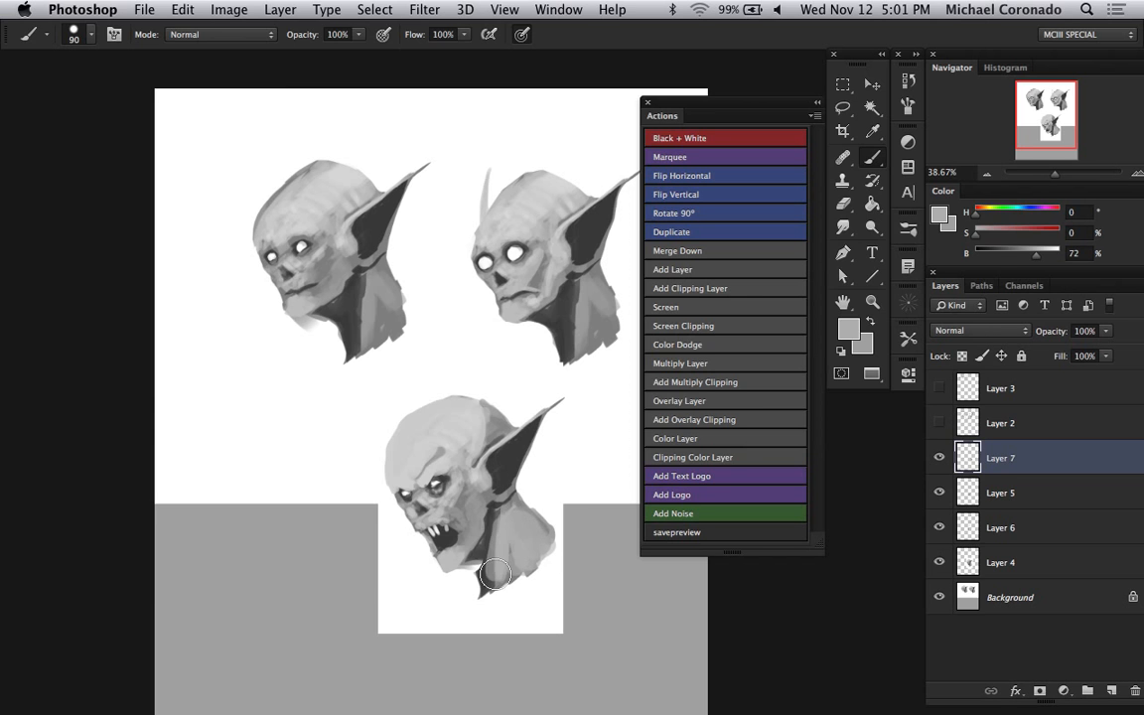
# - Shade under the jaw in sampled dark gray with a size 70 brush and rework the jaw and cheek in lighter grays at size 35
pyautogui.keyDown('alt'); pyautogui.click(469, 568); pyautogui.keyUp('alt')
pyautogui.press('[')
pyautogui.press('[')
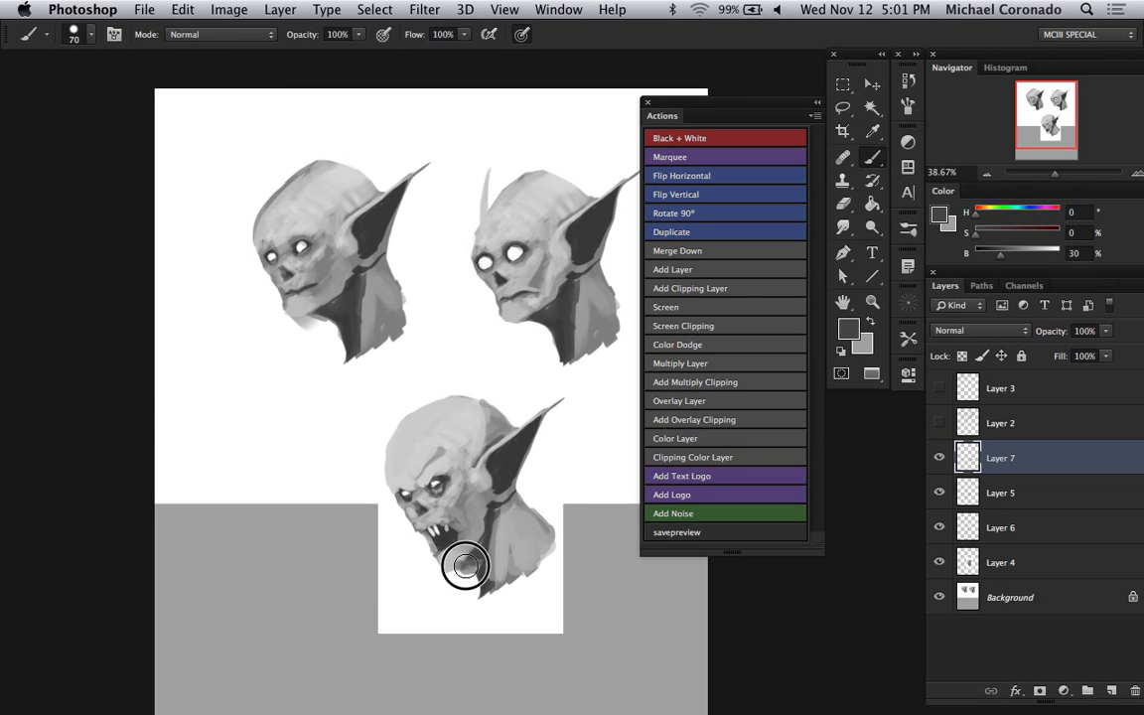
pyautogui.press('[')
pyautogui.keyDown('alt'); pyautogui.click(461, 549); pyautogui.keyUp('alt')
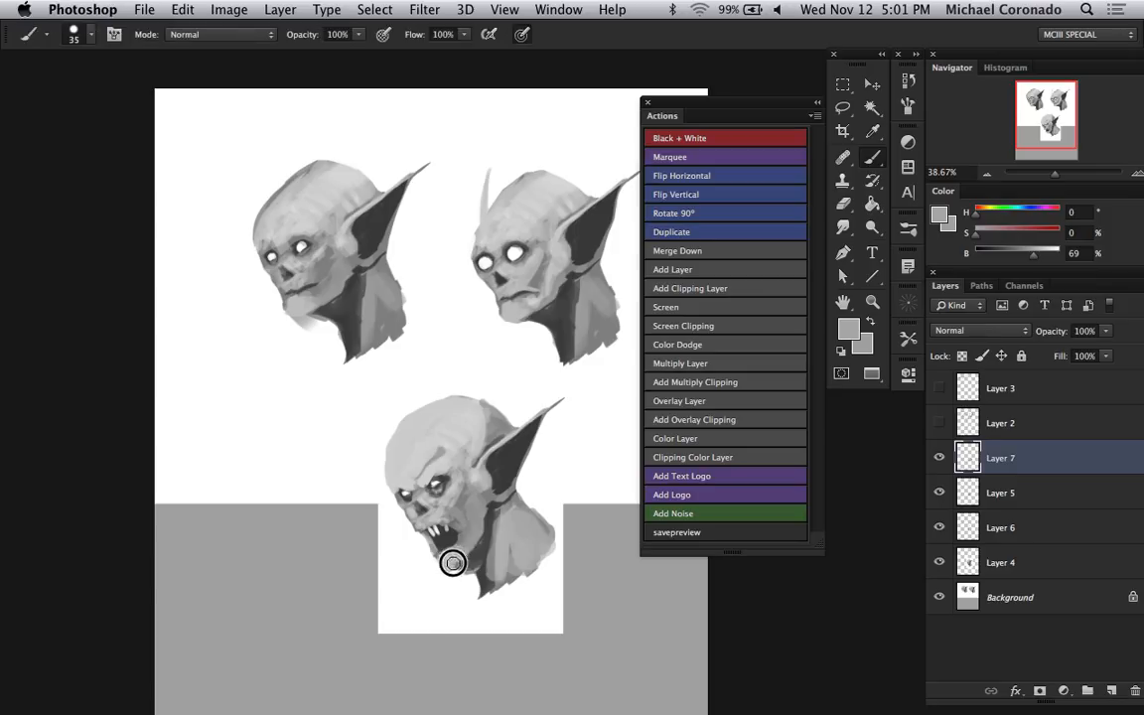
pyautogui.moveTo(452, 565); pyautogui.dragTo(470, 546)
pyautogui.keyDown('alt'); pyautogui.click(429, 471); pyautogui.keyUp('alt')
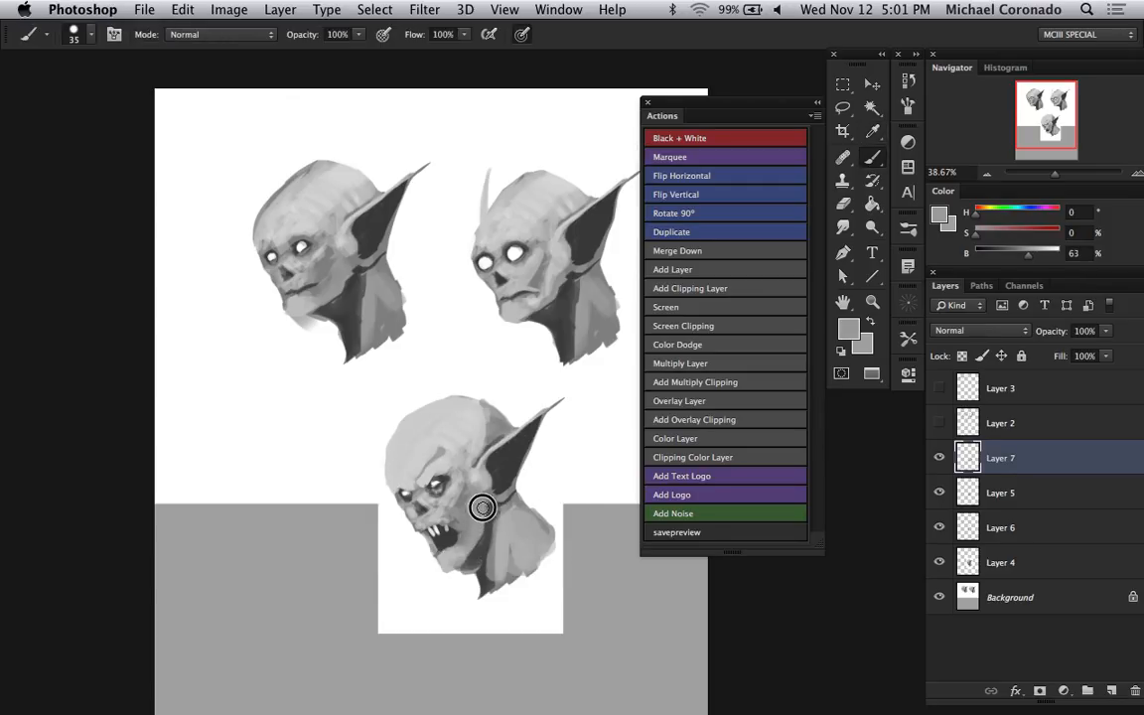
pyautogui.moveTo(467, 554); pyautogui.dragTo(476, 542)
# - Trim the neck's lower tip with white at brush size 30 and shade the shoulder in sampled mid gray at size 40
pyautogui.keyDown('alt'); pyautogui.click(464, 591); pyautogui.keyUp('alt')
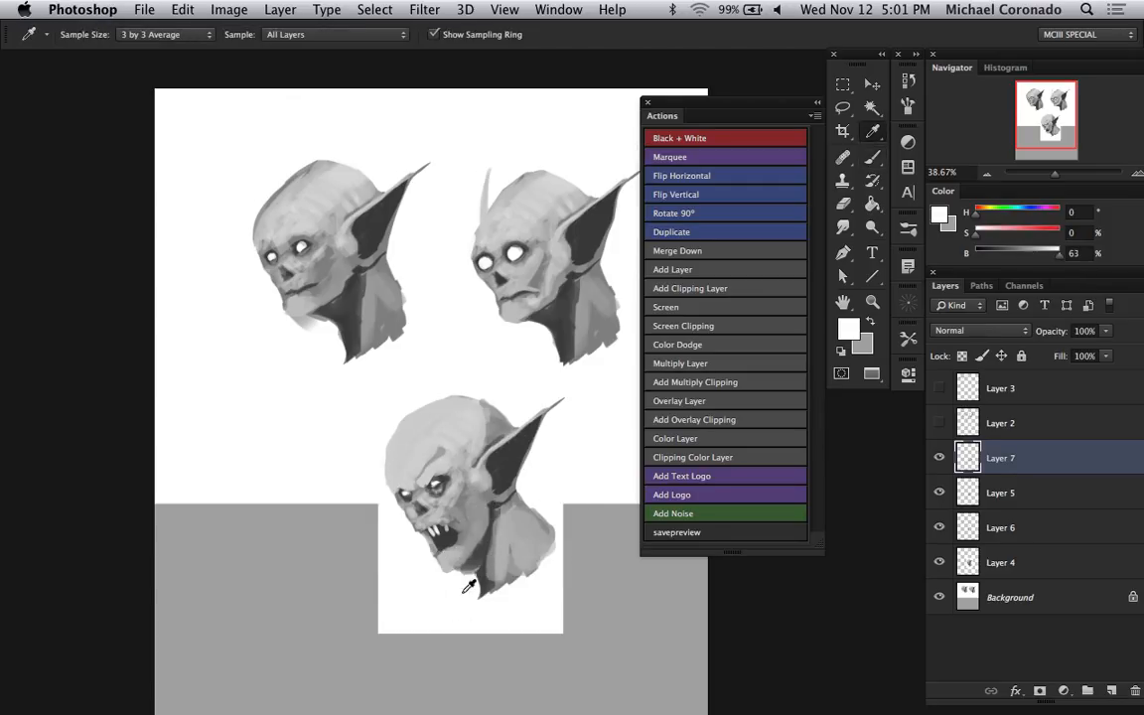
pyautogui.press('[')
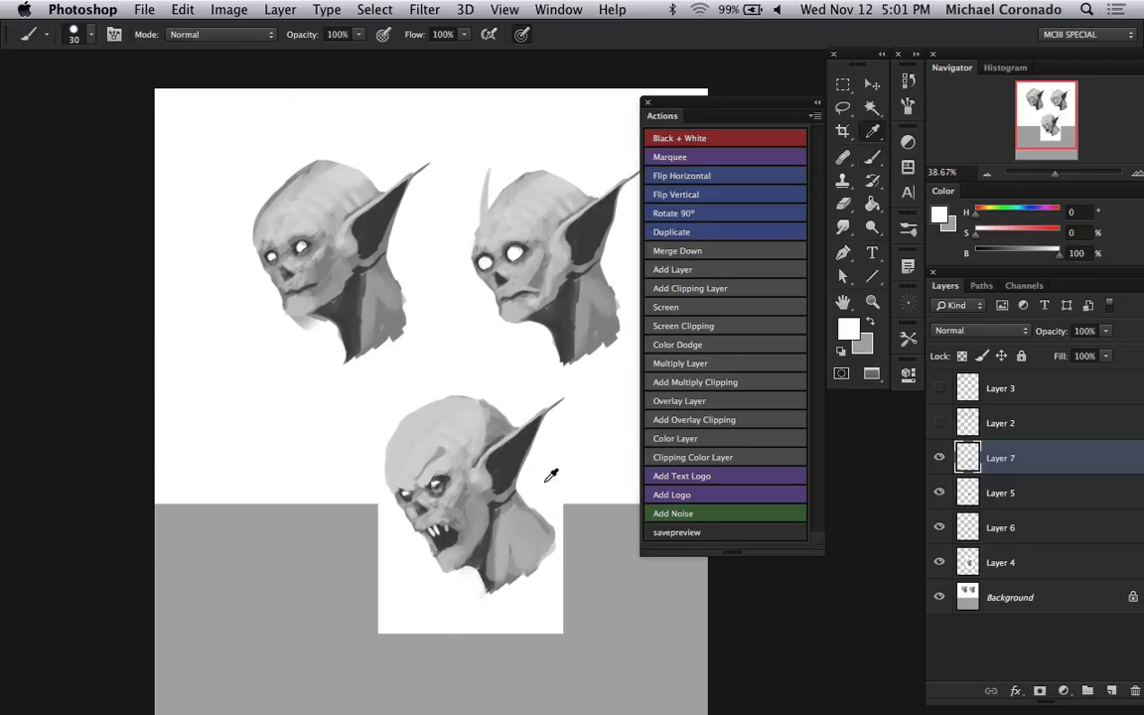
pyautogui.keyDown('alt'); pyautogui.click(521, 501); pyautogui.keyUp('alt')
pyautogui.keyDown('alt'); pyautogui.click(524, 500); pyautogui.keyUp('alt')
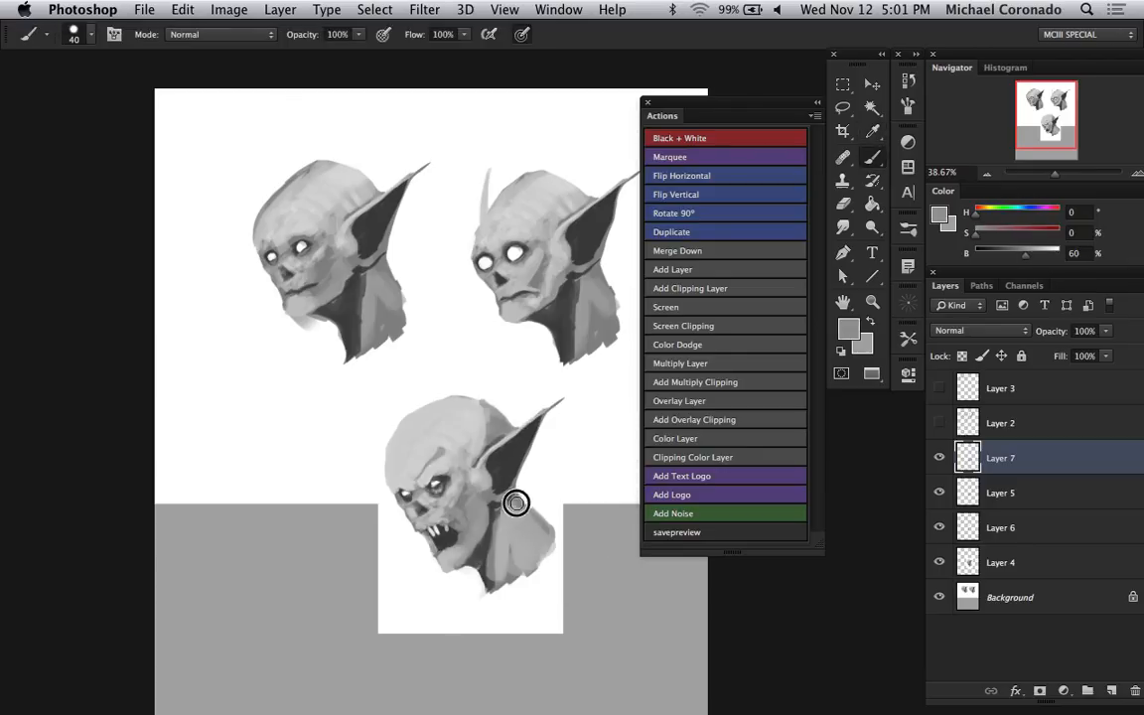
pyautogui.moveTo(535, 537); pyautogui.dragTo(500, 593)
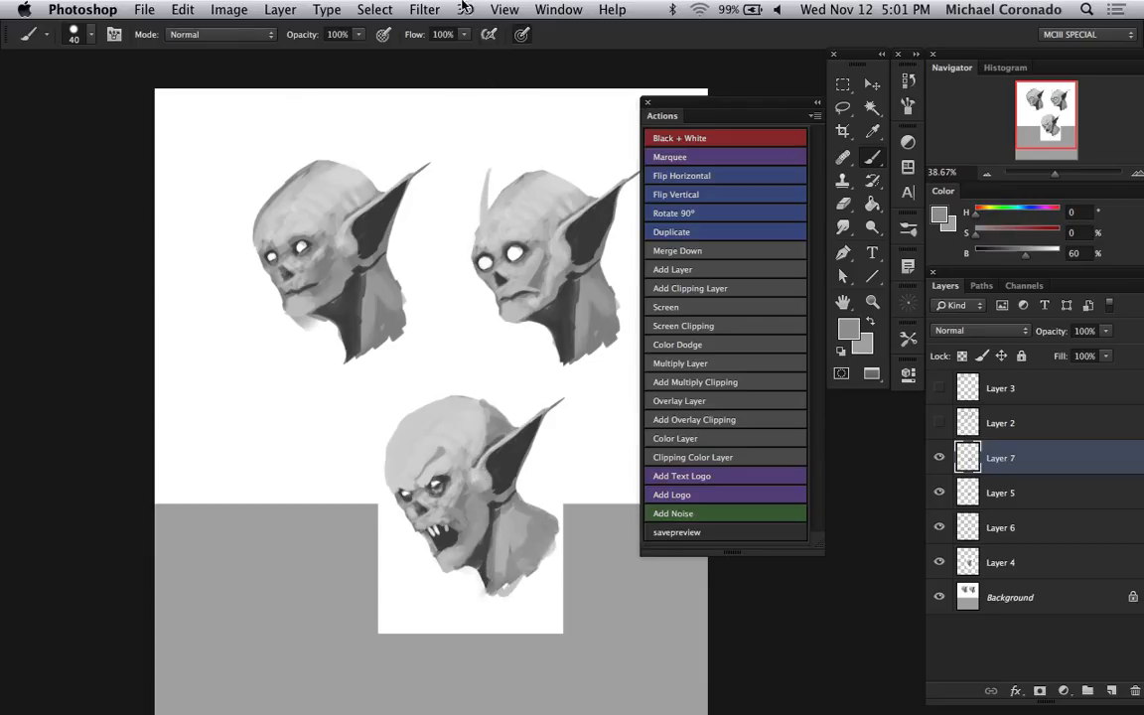
# - Lasso the angry head, place a merged copy on a new layer to its left, and erase the copy's overlap on the original's face
pyautogui.press('l')
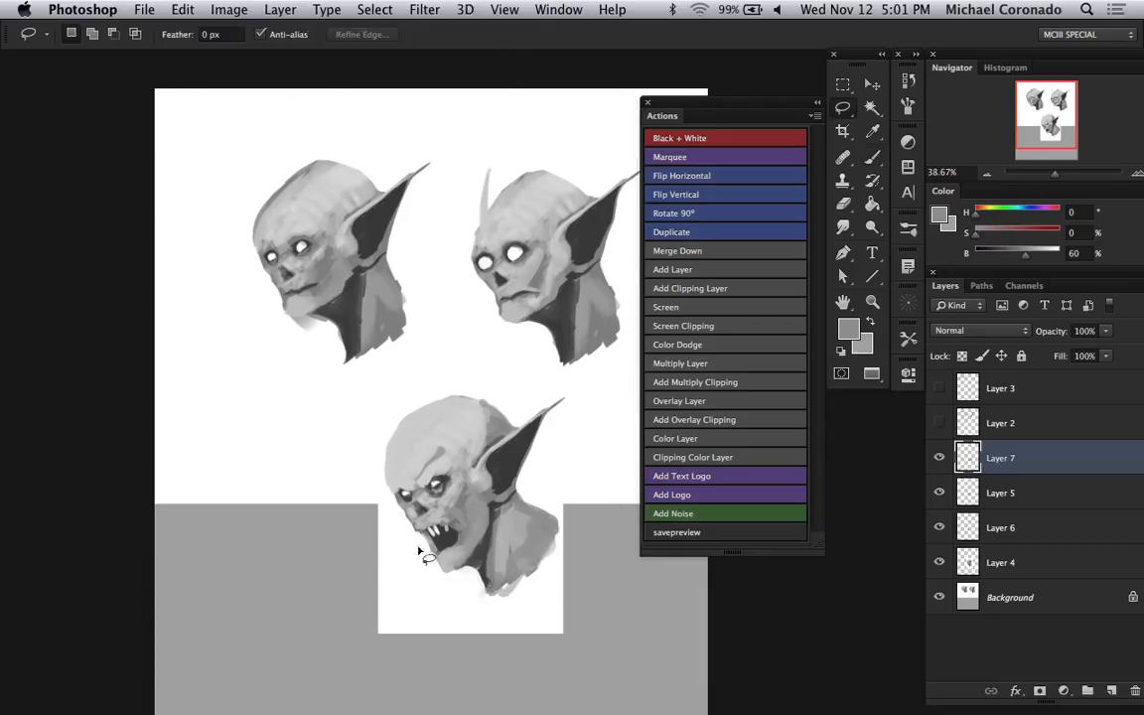
pyautogui.moveTo(363, 404)
pyautogui.mouseDown()
pyautogui.moveTo(545, 387)
pyautogui.moveTo(600, 411)
pyautogui.moveTo(543, 623)
pyautogui.moveTo(429, 623)
pyautogui.moveTo(365, 499)
pyautogui.moveTo(367, 405)
pyautogui.mouseUp()
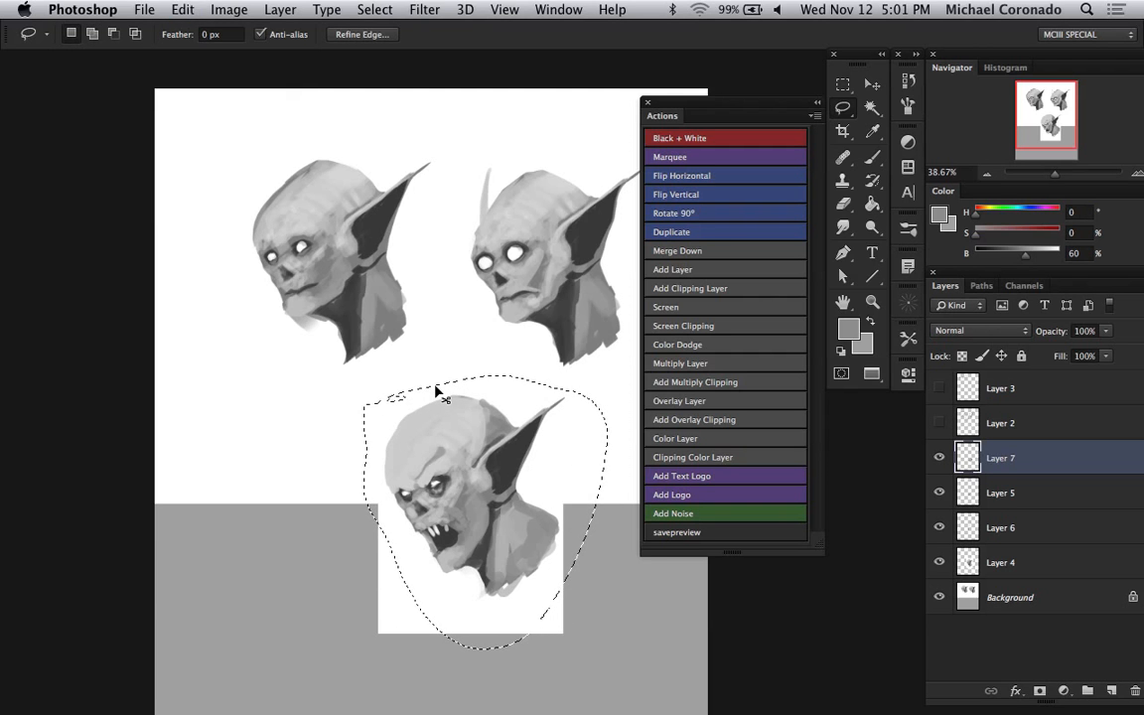
pyautogui.press('super+j')
pyautogui.press('v')
pyautogui.moveTo(455, 501)
pyautogui.mouseDown()
pyautogui.moveTo(288, 479)
pyautogui.moveTo(283, 498)
pyautogui.mouseUp()
pyautogui.press('b')
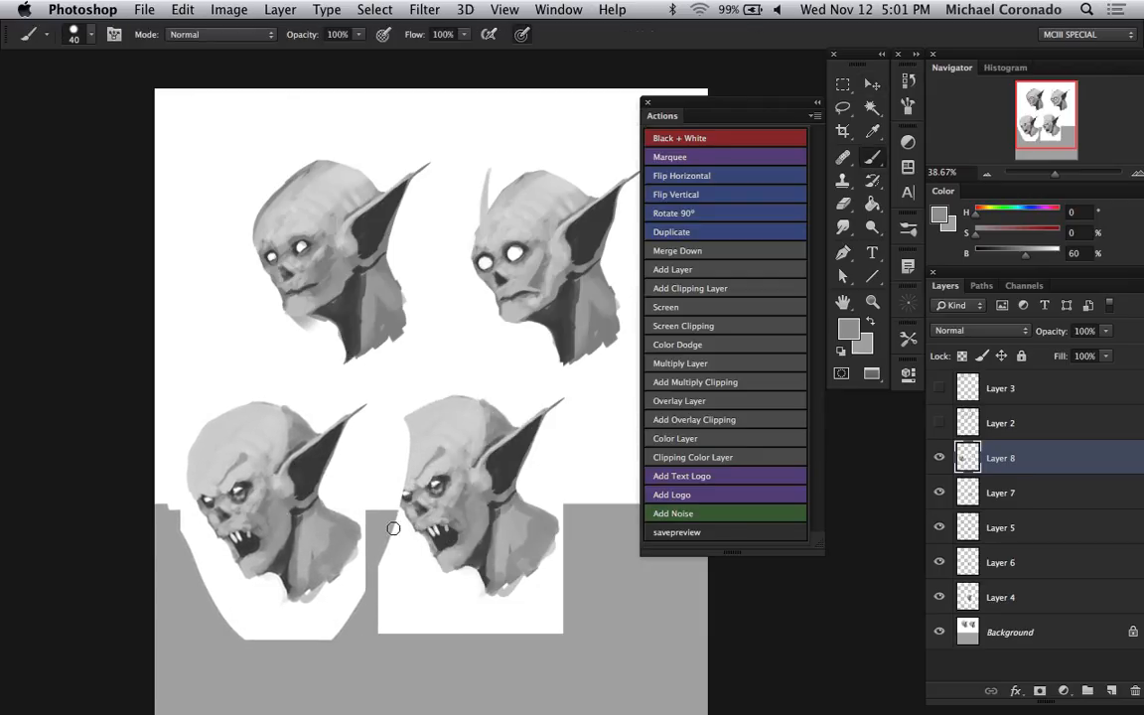
pyautogui.moveTo(373, 472)
pyautogui.mouseDown()
pyautogui.moveTo(365, 610)
pyautogui.moveTo(412, 414)
pyautogui.moveTo(395, 442)
pyautogui.moveTo(402, 409)
pyautogui.moveTo(393, 495)
pyautogui.mouseUp()
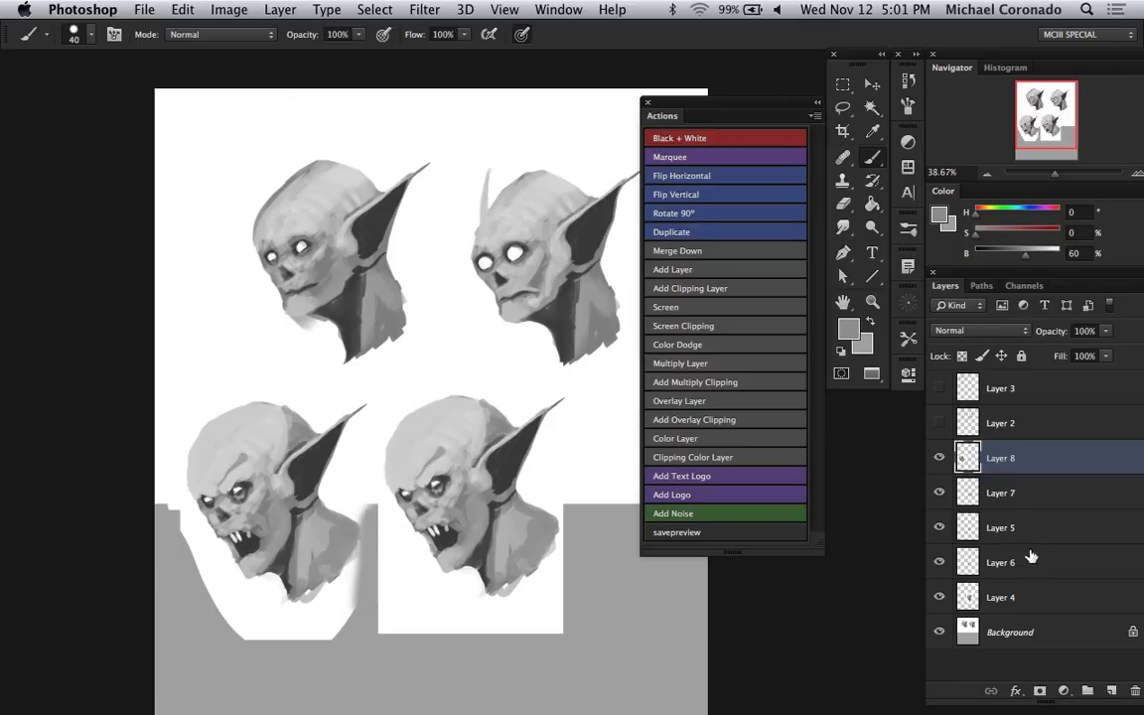
# - Add a new layer and select the gray lower part of the canvas around the angry heads with combined rectangular marquees
pyautogui.click(1111, 691)
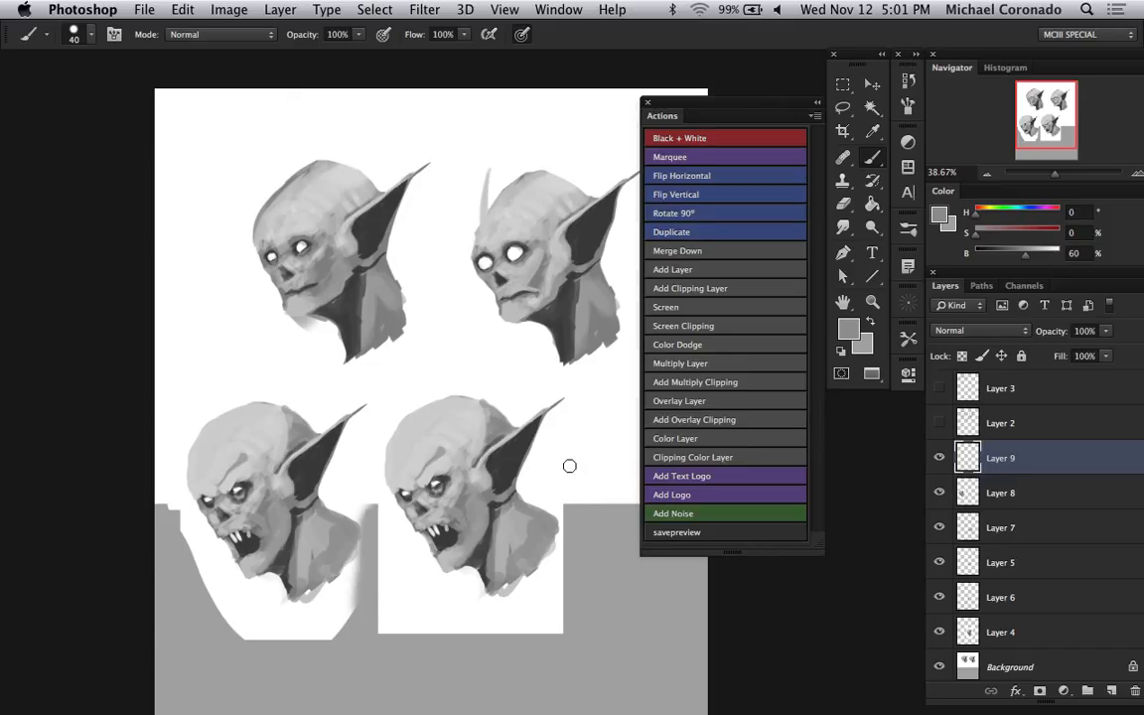
pyautogui.press('m')
pyautogui.moveTo(562, 493)
pyautogui.mouseDown()
pyautogui.moveTo(572, 529)
pyautogui.moveTo(778, 684)
pyautogui.moveTo(779, 706)
pyautogui.moveTo(723, 666)
pyautogui.moveTo(573, 470)
pyautogui.moveTo(146, 700)
pyautogui.moveTo(143, 623)
pyautogui.mouseUp()
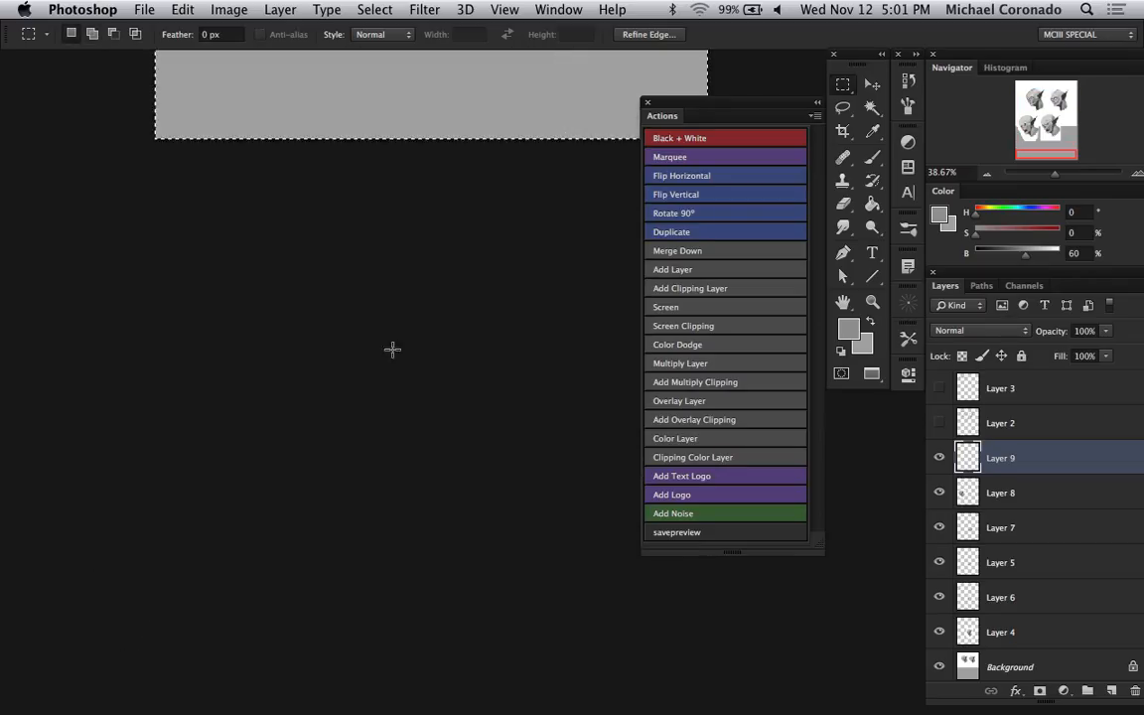
pyautogui.scroll(5, 404, 345)
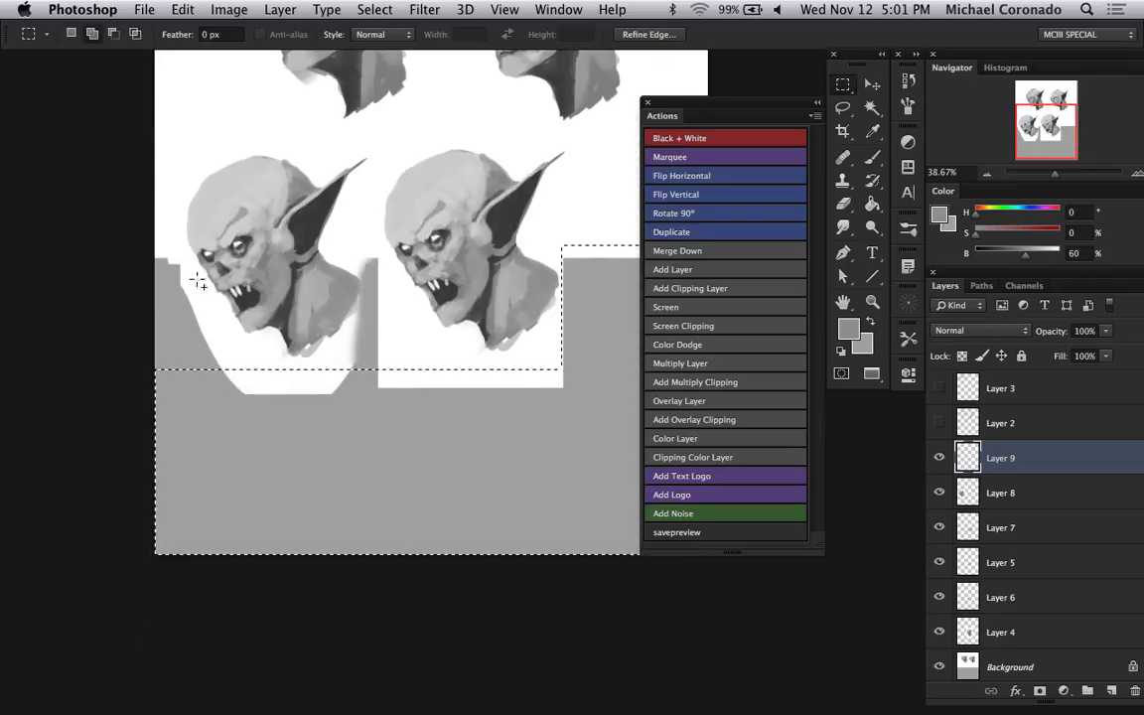
pyautogui.moveTo(133, 237); pyautogui.dragTo(380, 443)
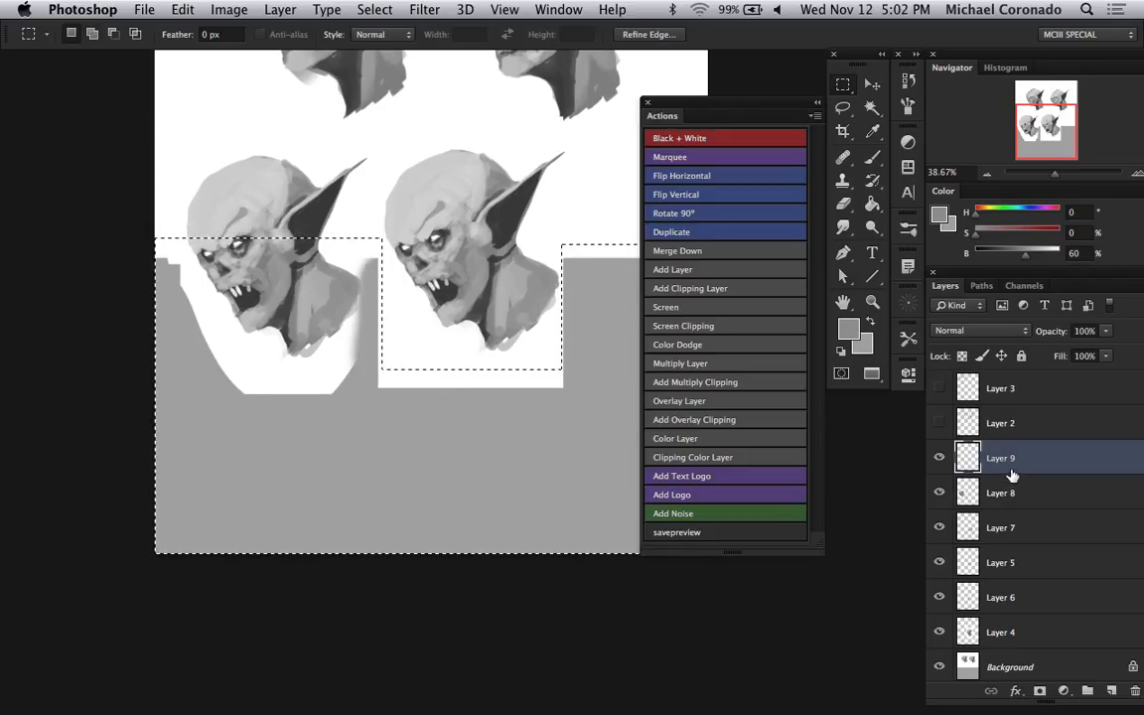
# - Fill the selected gray area of the Background layer with white using the Paint Bucket
pyautogui.click(1020, 527)
pyautogui.click(1012, 660)
pyautogui.press('super+d')
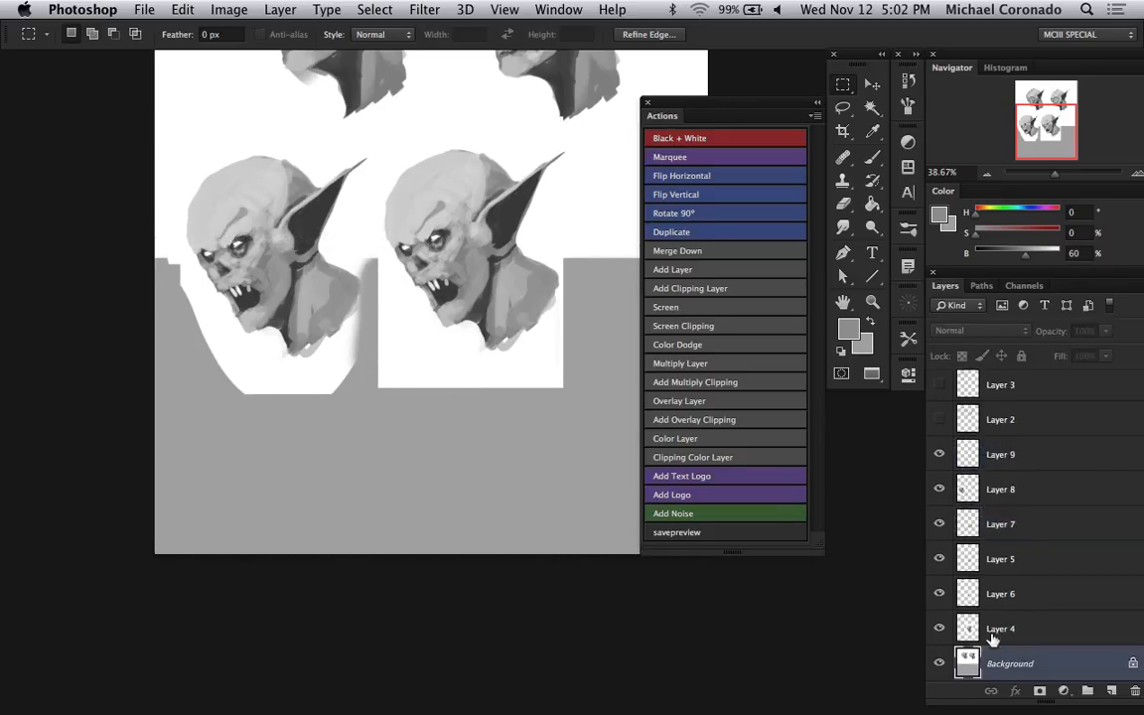
pyautogui.press('super+shift+d')
pyautogui.press('g')
pyautogui.press('d')
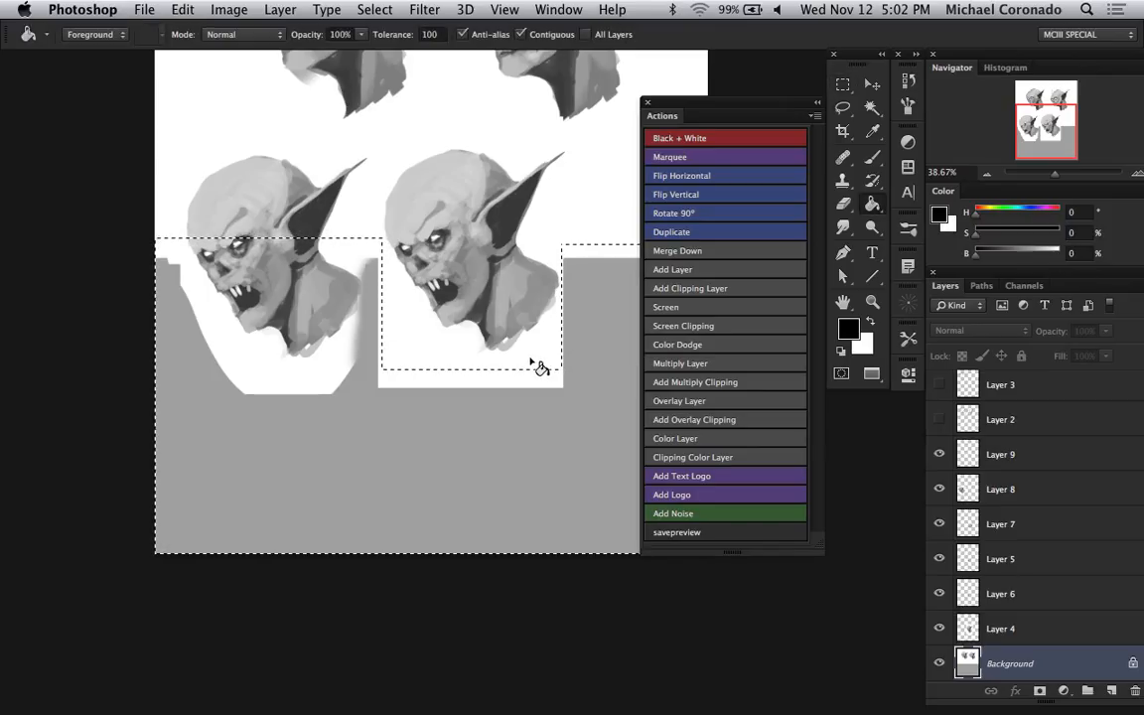
pyautogui.press('x')
pyautogui.click(522, 447)
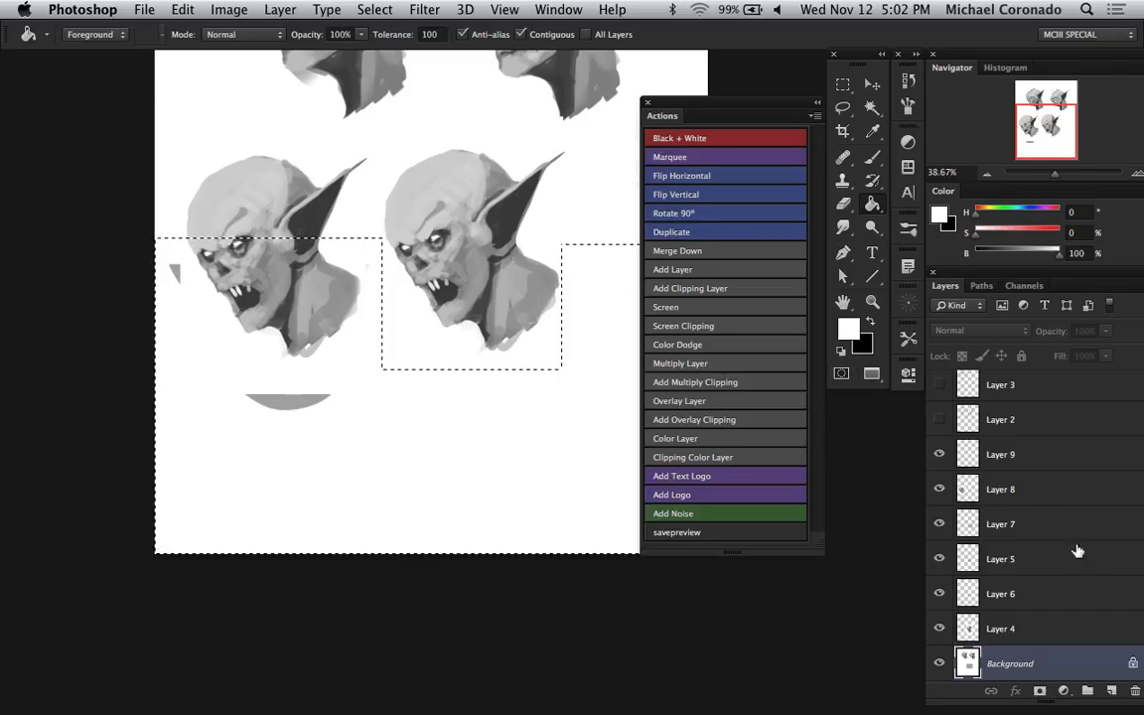
# - Deselect, and on Layer 9 paint out the gray remnants and rough edges around the angry heads in white, reducing the brush to 25
pyautogui.click(1037, 455)
pyautogui.press('super+d')
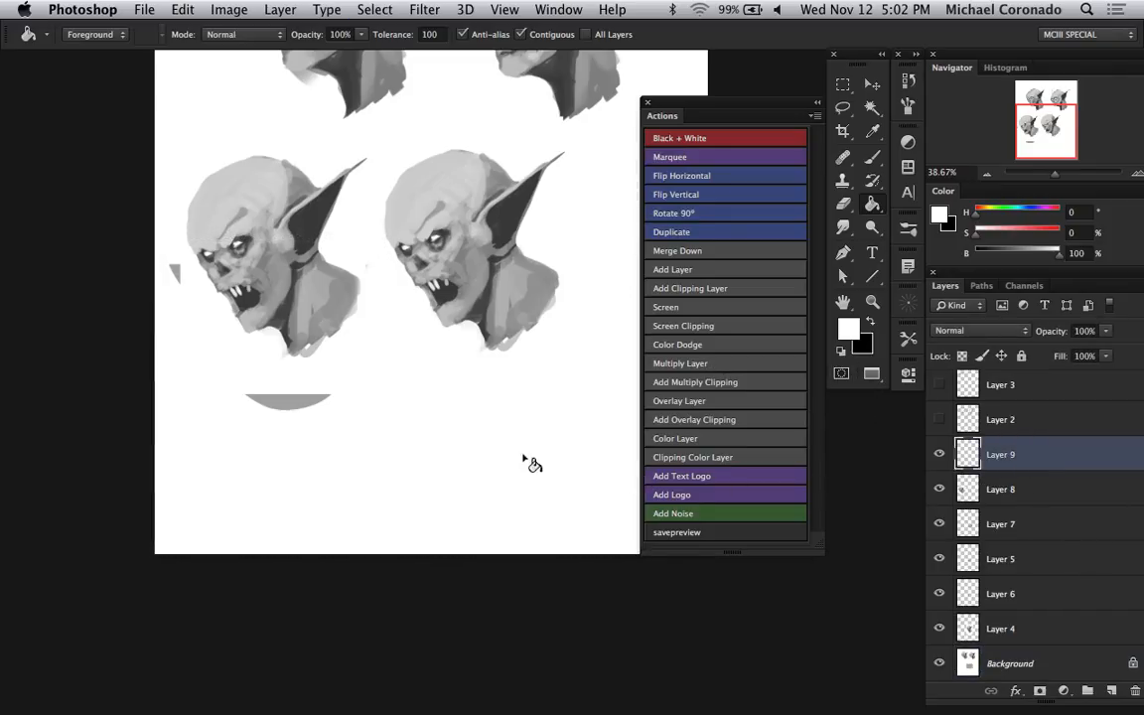
pyautogui.press('b')
pyautogui.moveTo(327, 396)
pyautogui.mouseDown()
pyautogui.moveTo(246, 402)
pyautogui.moveTo(329, 412)
pyautogui.mouseUp()
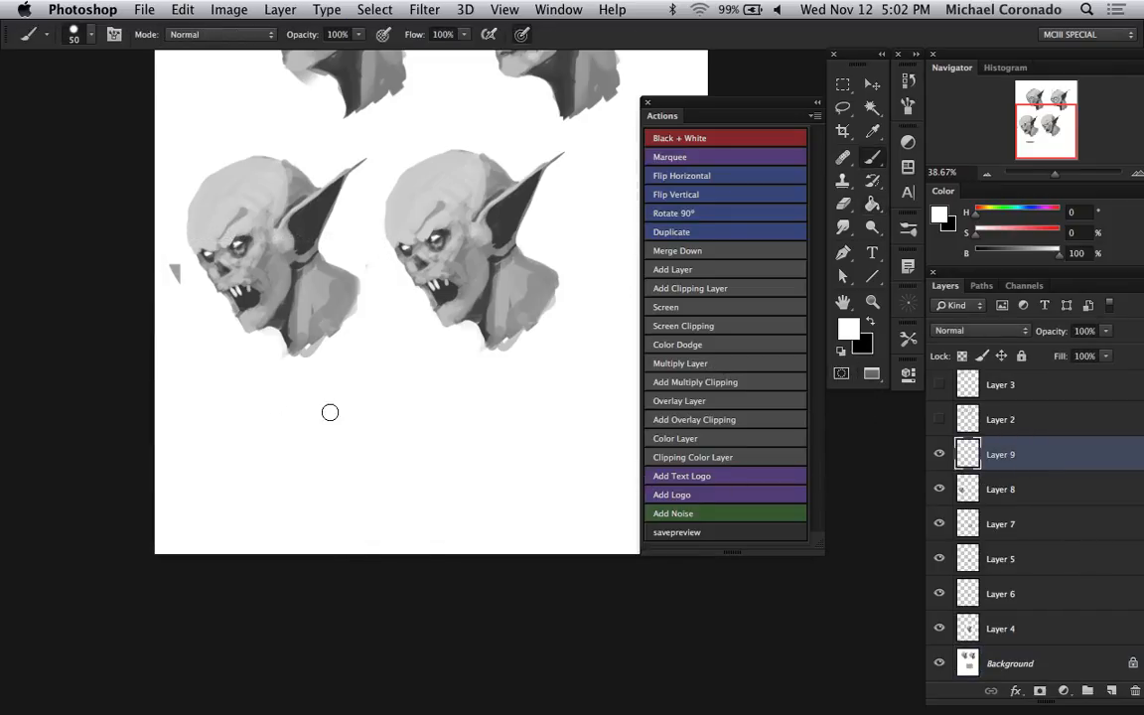
pyautogui.press('[')
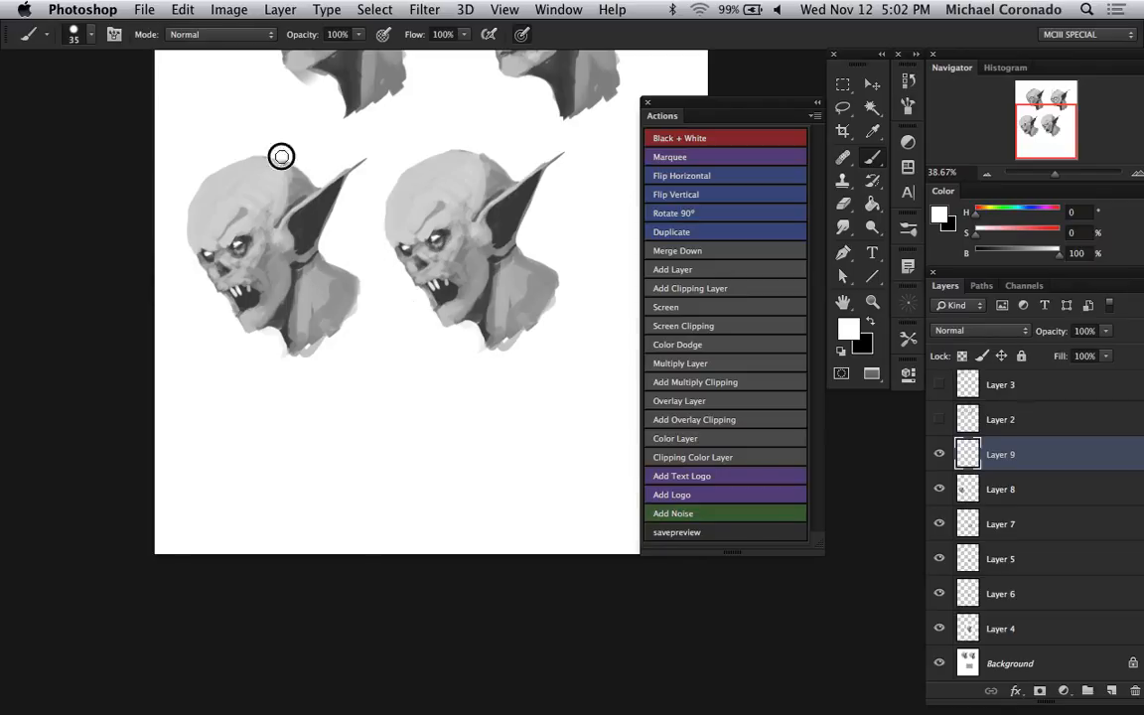
pyautogui.press('[')
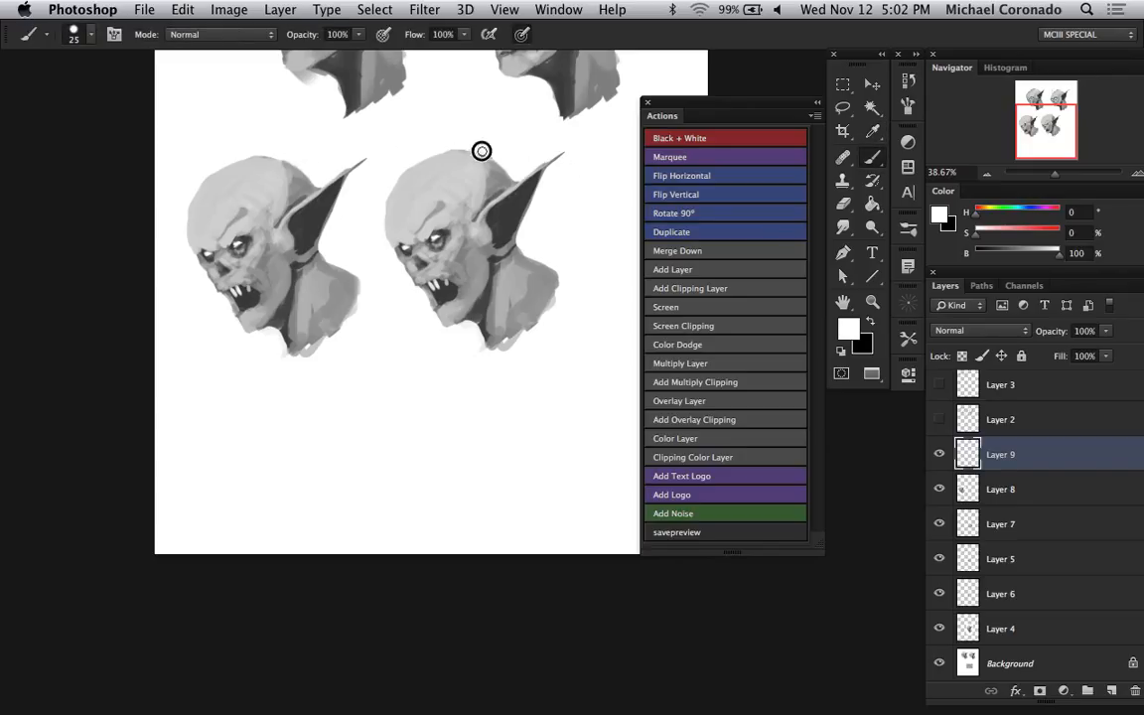
# - Paste a copy of Layer 8's angry head onto a new layer and place it in the canvas's lower-right area
pyautogui.moveTo(546, 236); pyautogui.dragTo(495, 425)
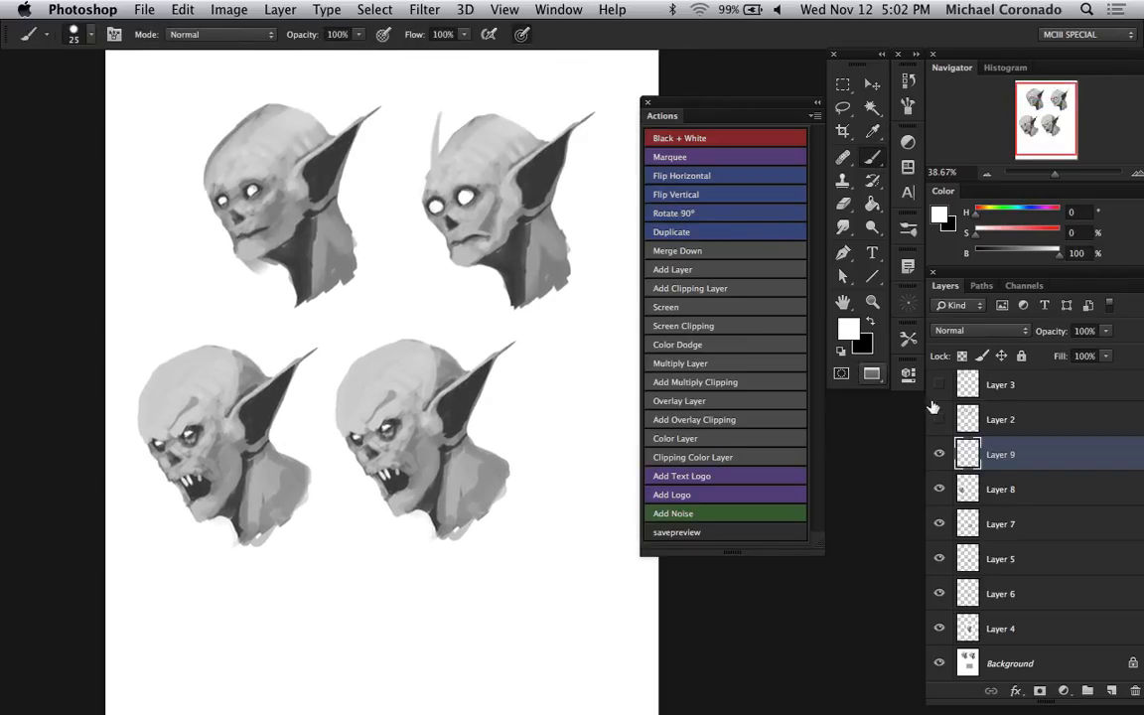
pyautogui.click(1056, 495)
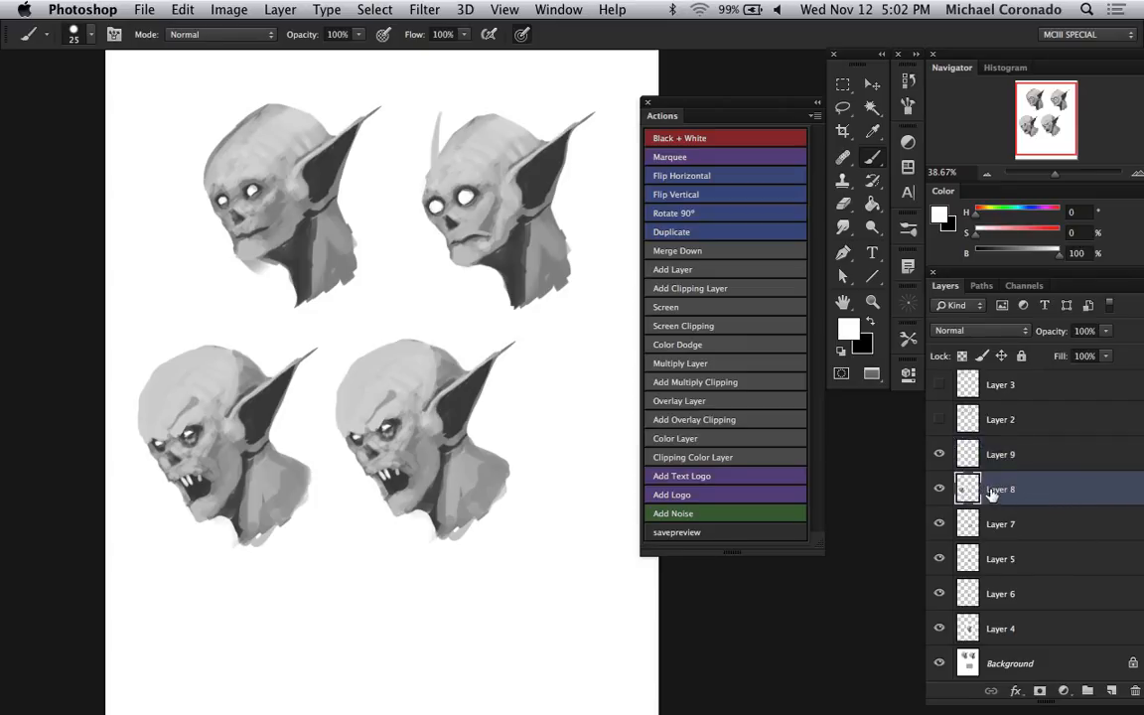
pyautogui.press('super+v')
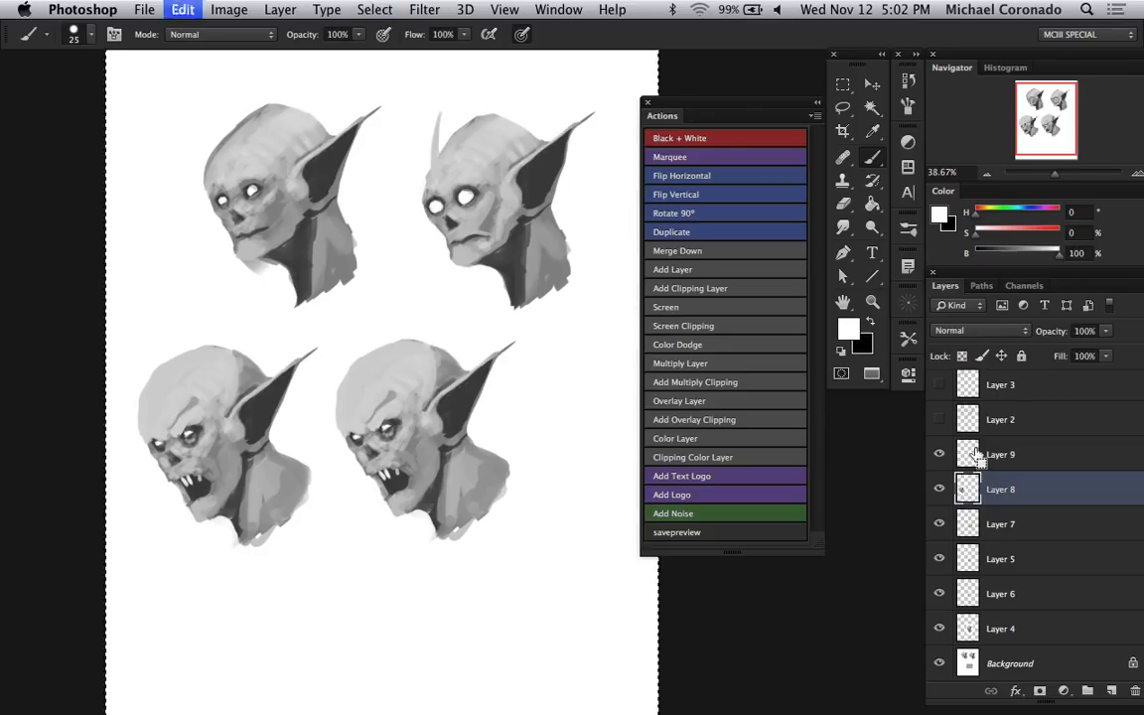
pyautogui.press('v')
pyautogui.scroll(-3, 481, 395)
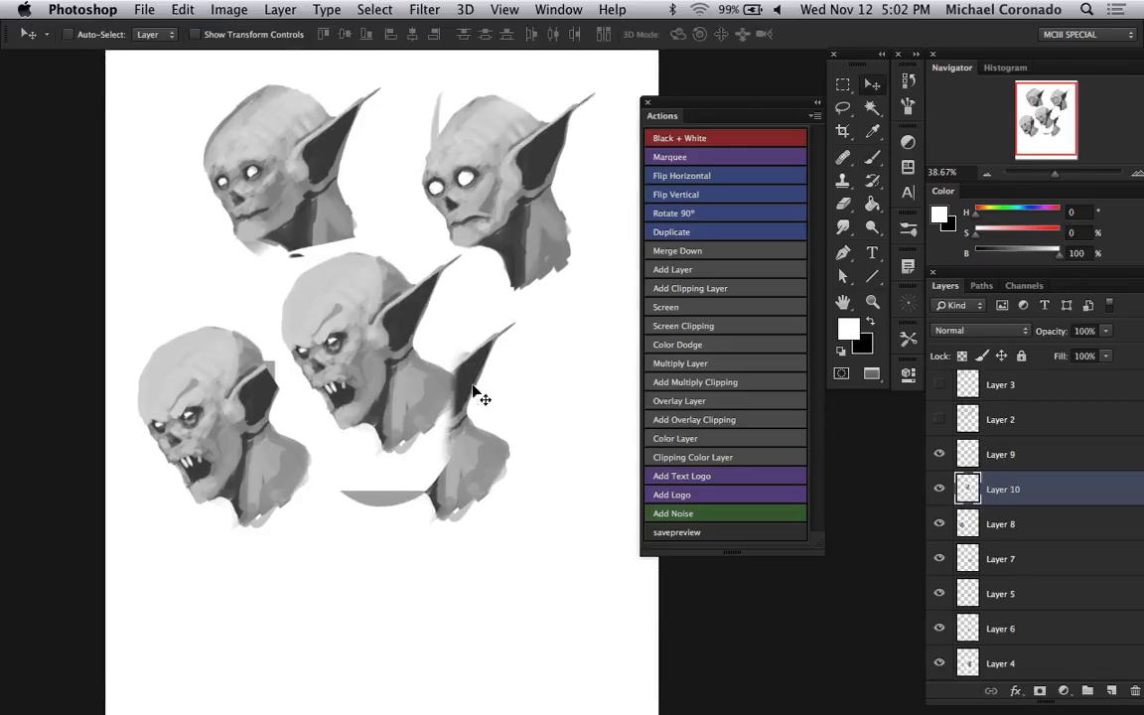
pyautogui.moveTo(418, 333); pyautogui.dragTo(560, 590)
# - Paint over the stray gray fragment beside the new head's face with sampled white at brush size 25
pyautogui.press('b')
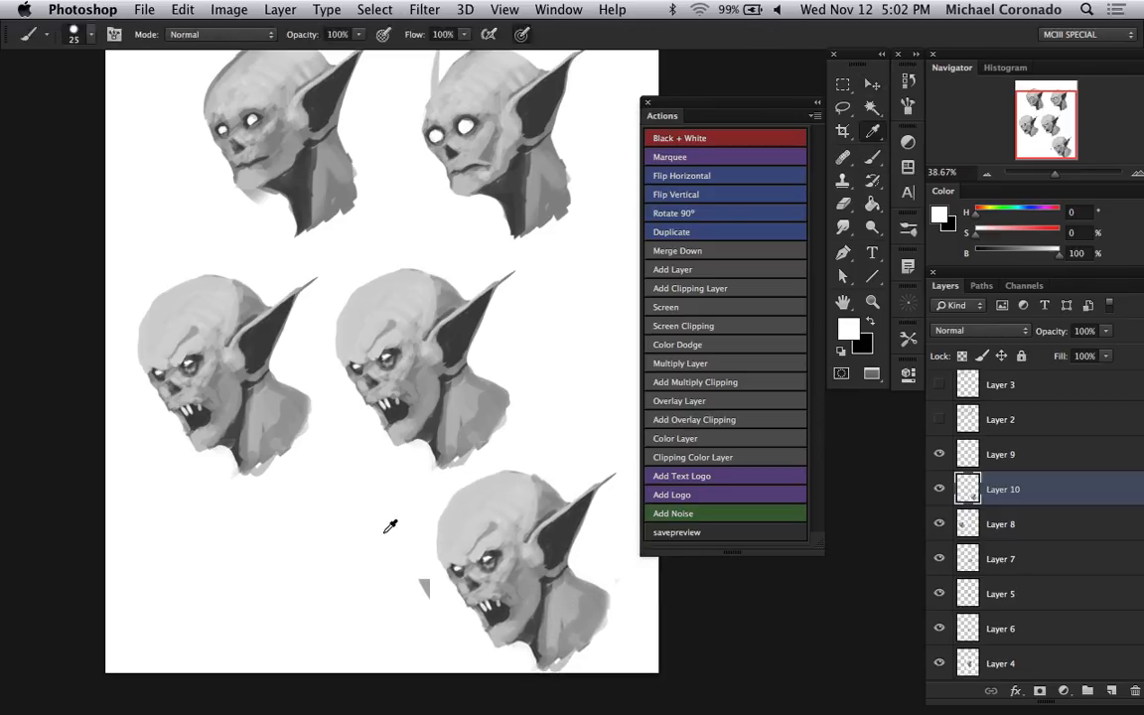
pyautogui.keyDown('alt'); pyautogui.click(385, 533); pyautogui.keyUp('alt')
pyautogui.moveTo(424, 586); pyautogui.dragTo(424, 578)
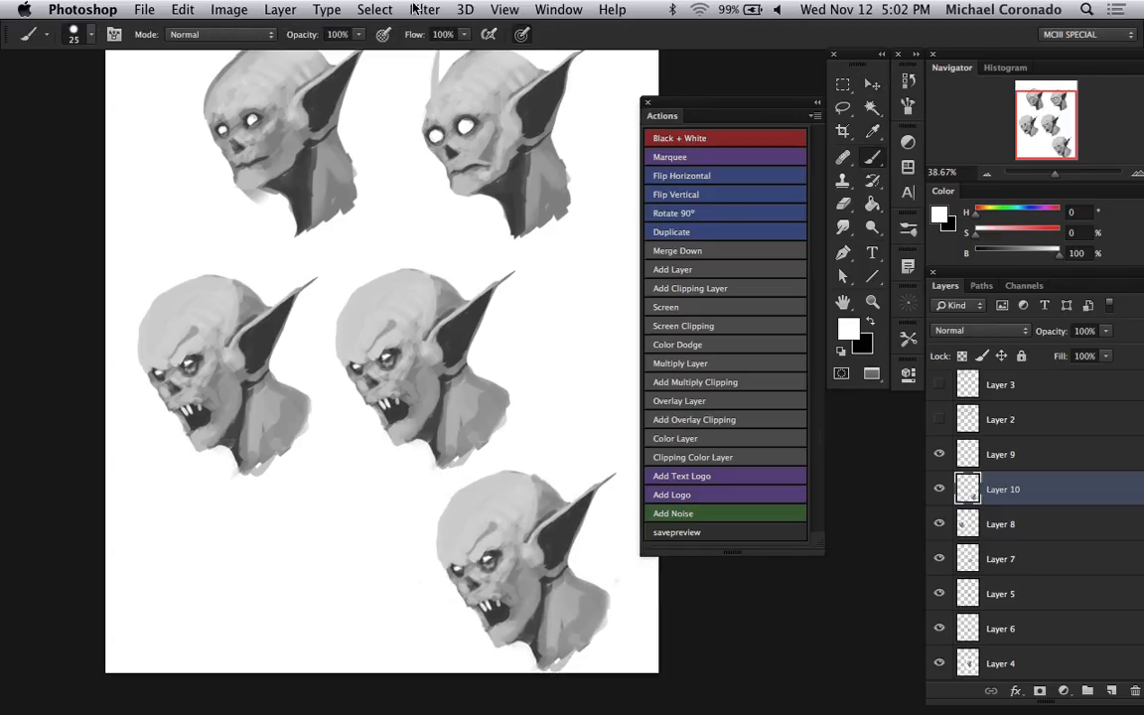
# - Open the new head's layer in Liquify and enlarge its eye with the Bloat tool at brush size 75
pyautogui.click(377, 10)
pyautogui.moveTo(419, 10)
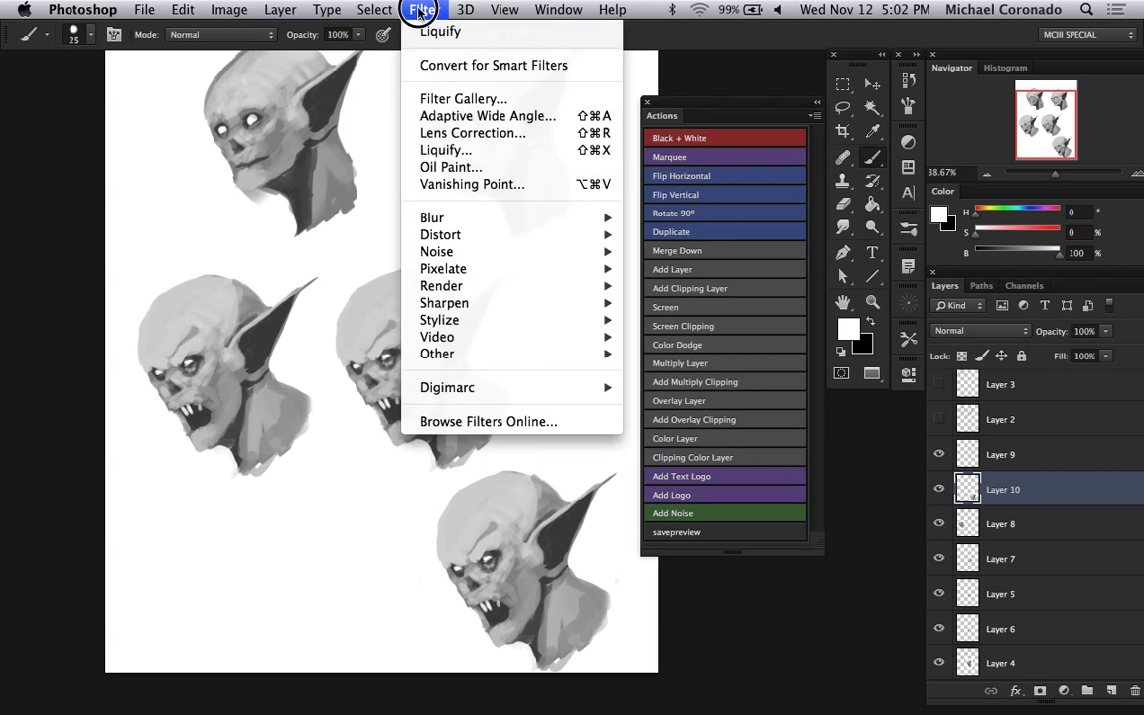
pyautogui.click(446, 150)
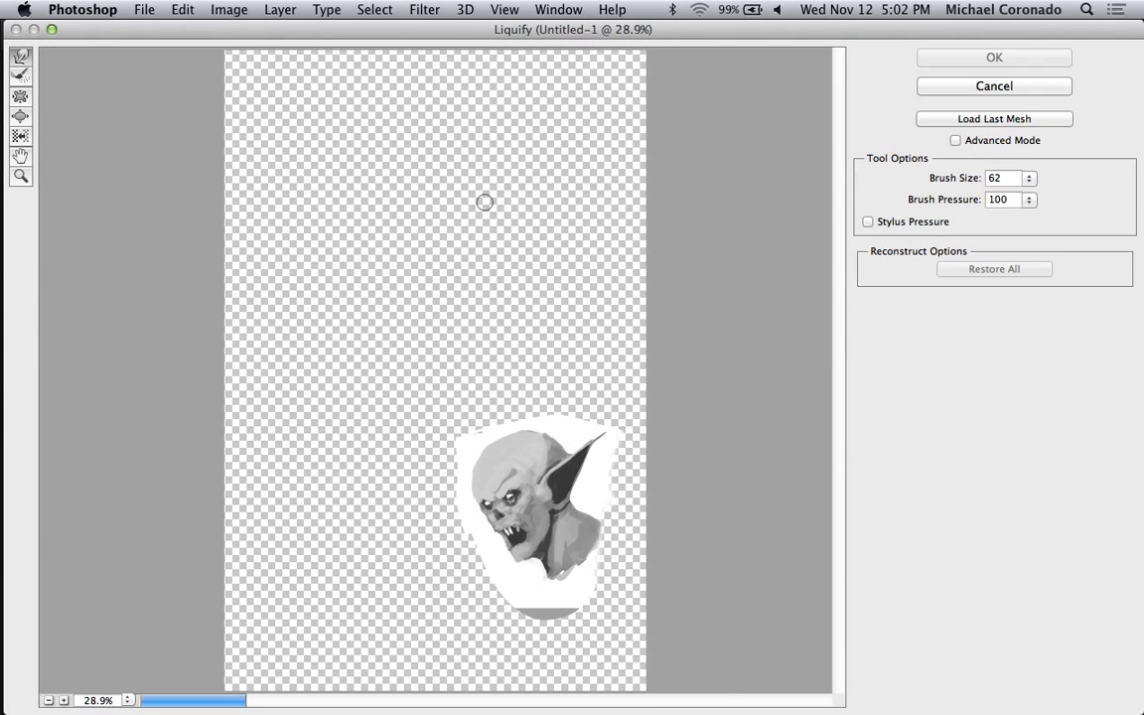
pyautogui.click(21, 115)
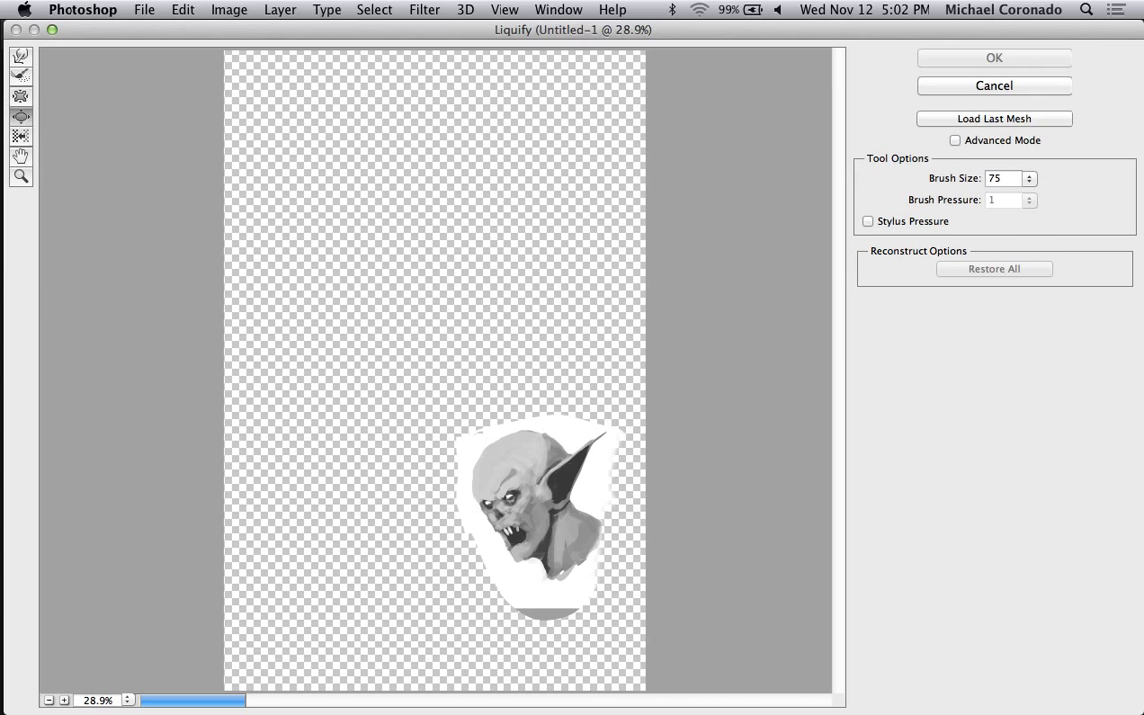
pyautogui.click(510, 494)
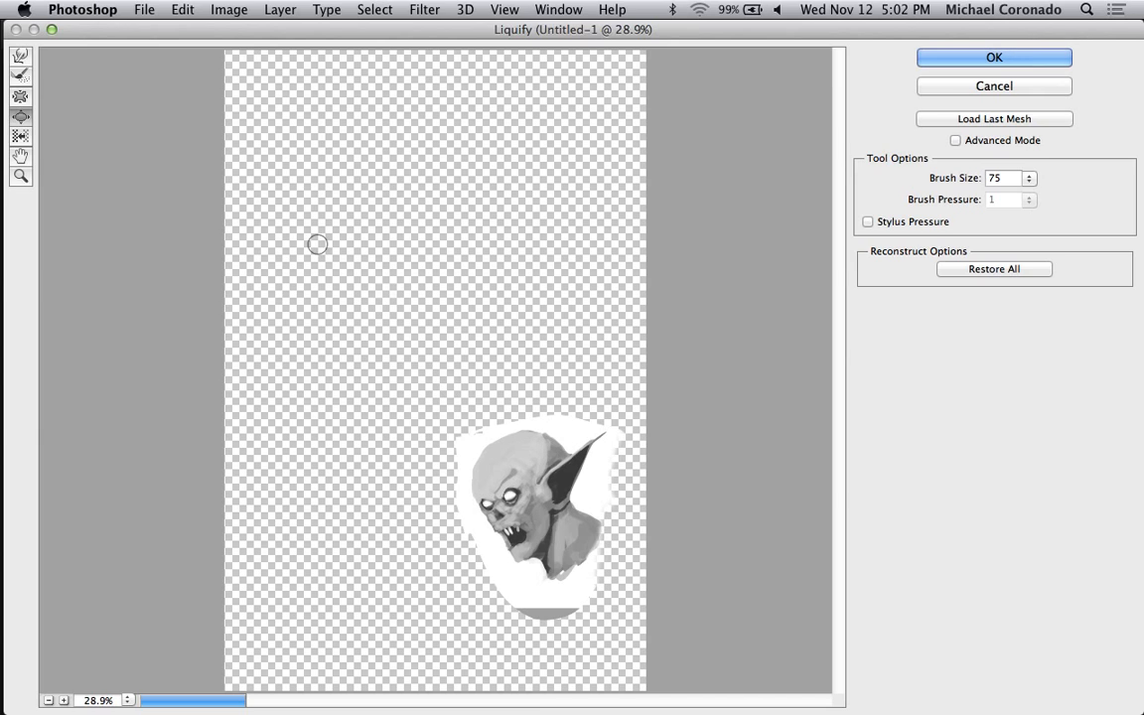
# - Reshape the head's neck and shoulder with the Forward Warp tool at brush size 200 and apply the Liquify changes
pyautogui.click(20, 55)
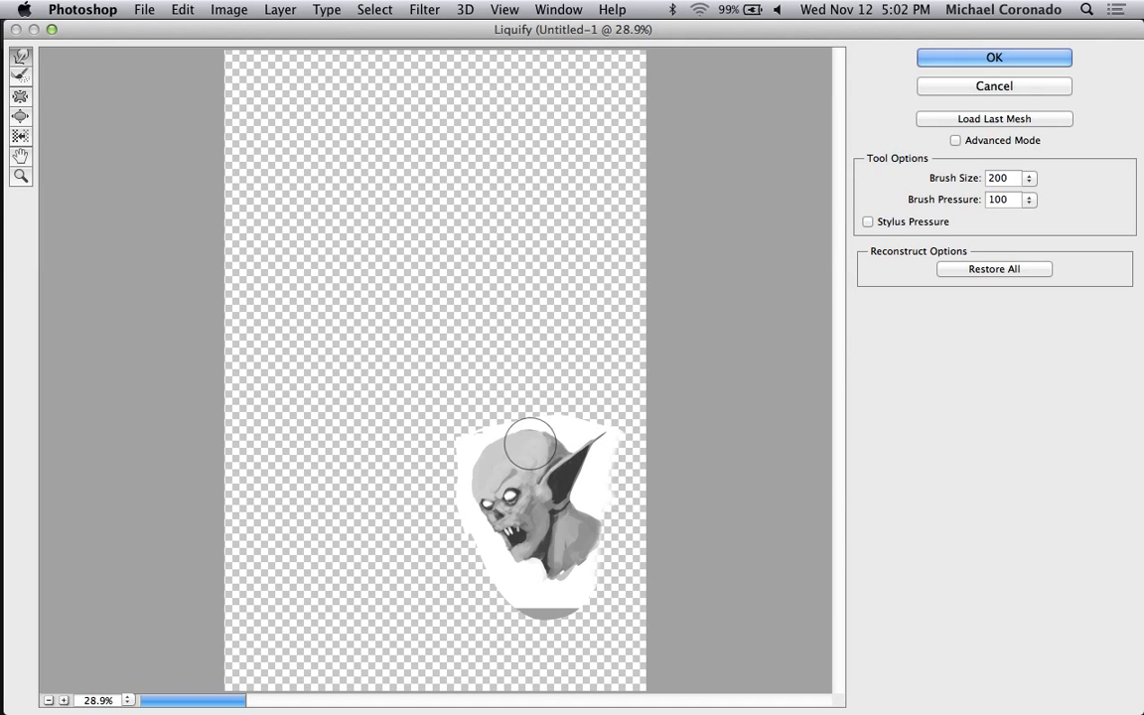
pyautogui.moveTo(576, 518); pyautogui.dragTo(582, 523)
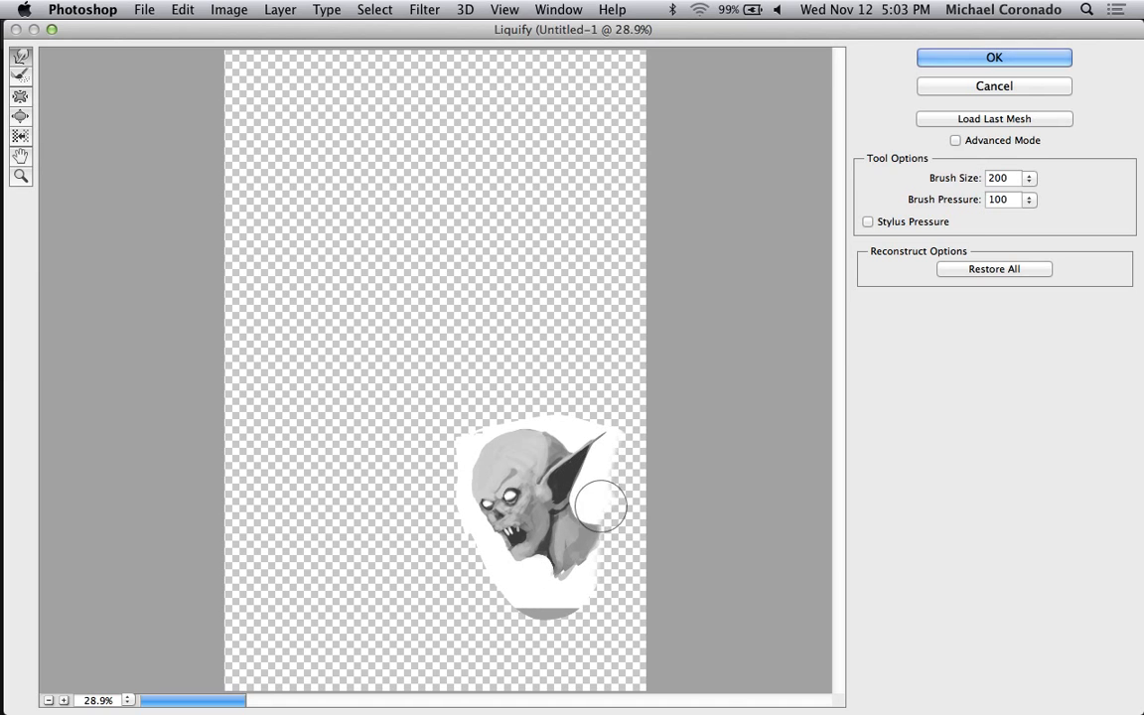
pyautogui.click(973, 64)
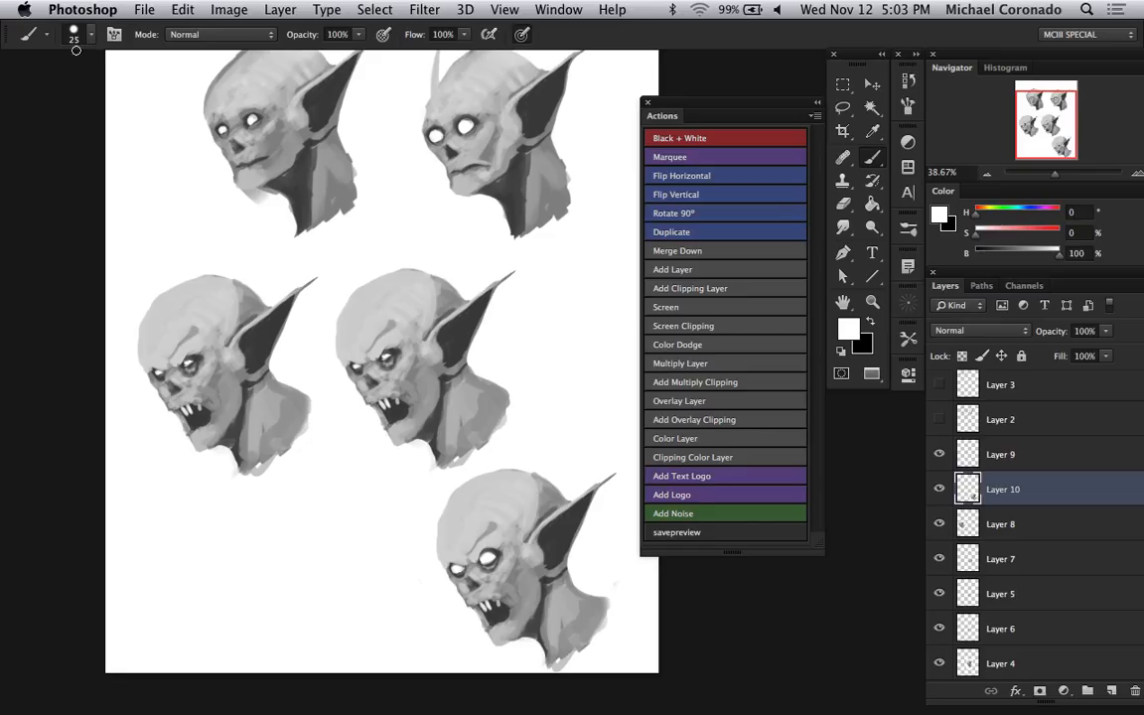
pyautogui.moveTo(2, 90)
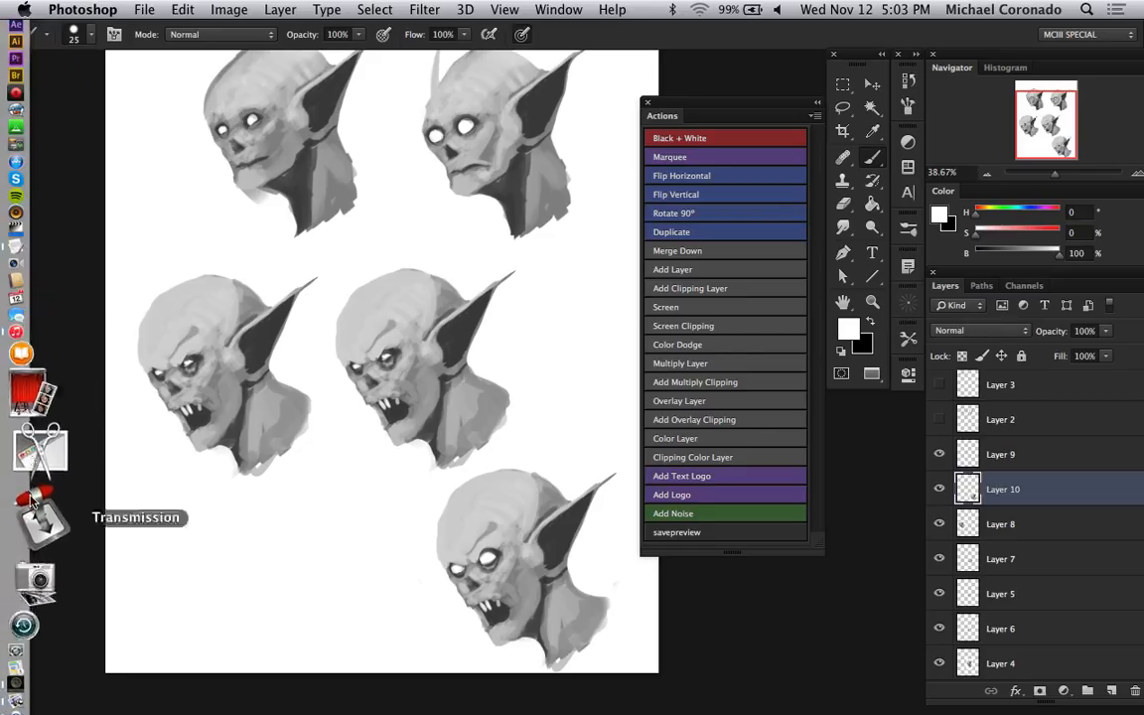
pyautogui.click(35, 621)
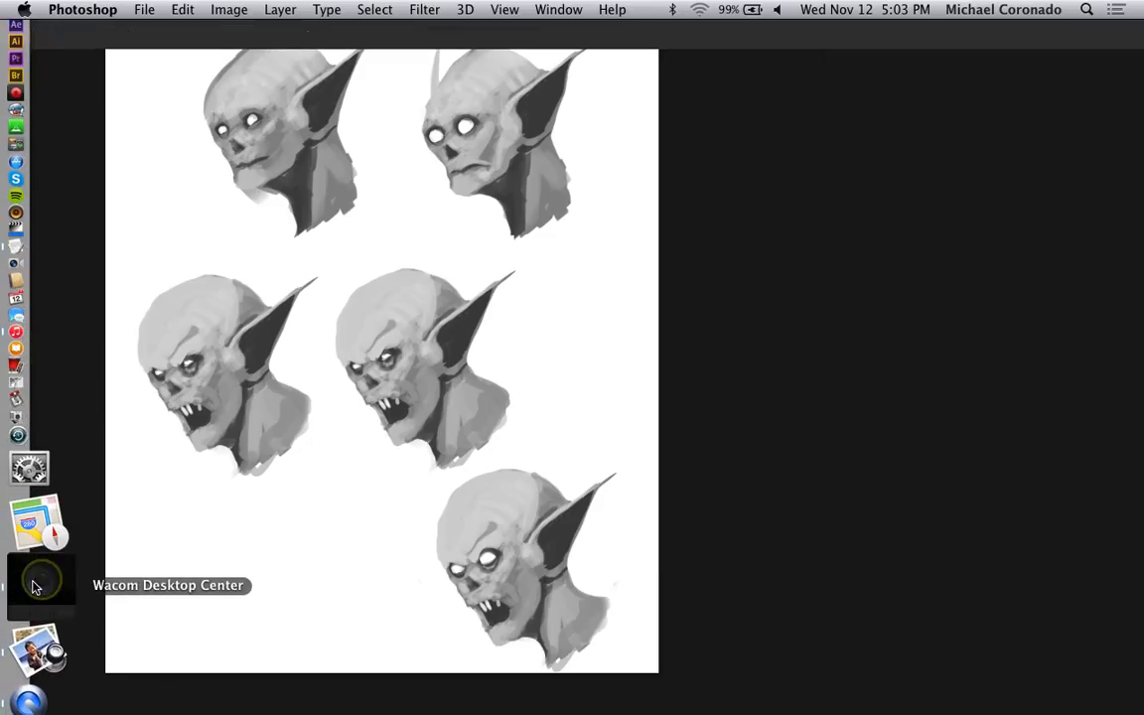
pyautogui.click(39, 626)
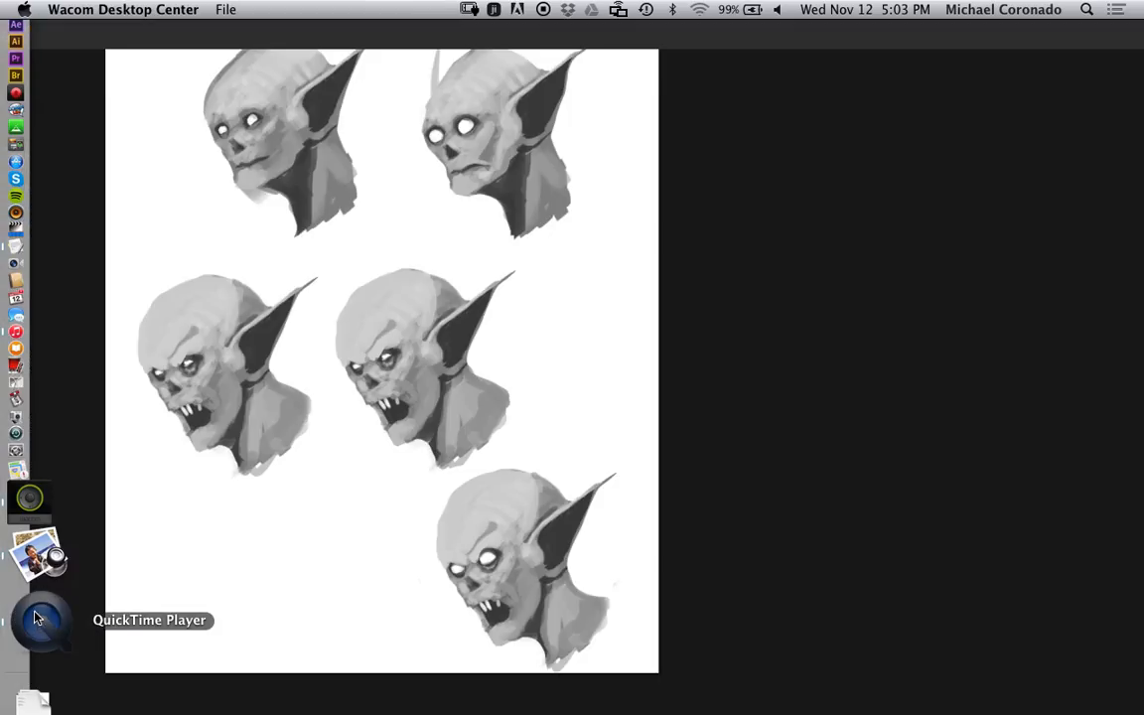
pyautogui.rightClick(35, 620)
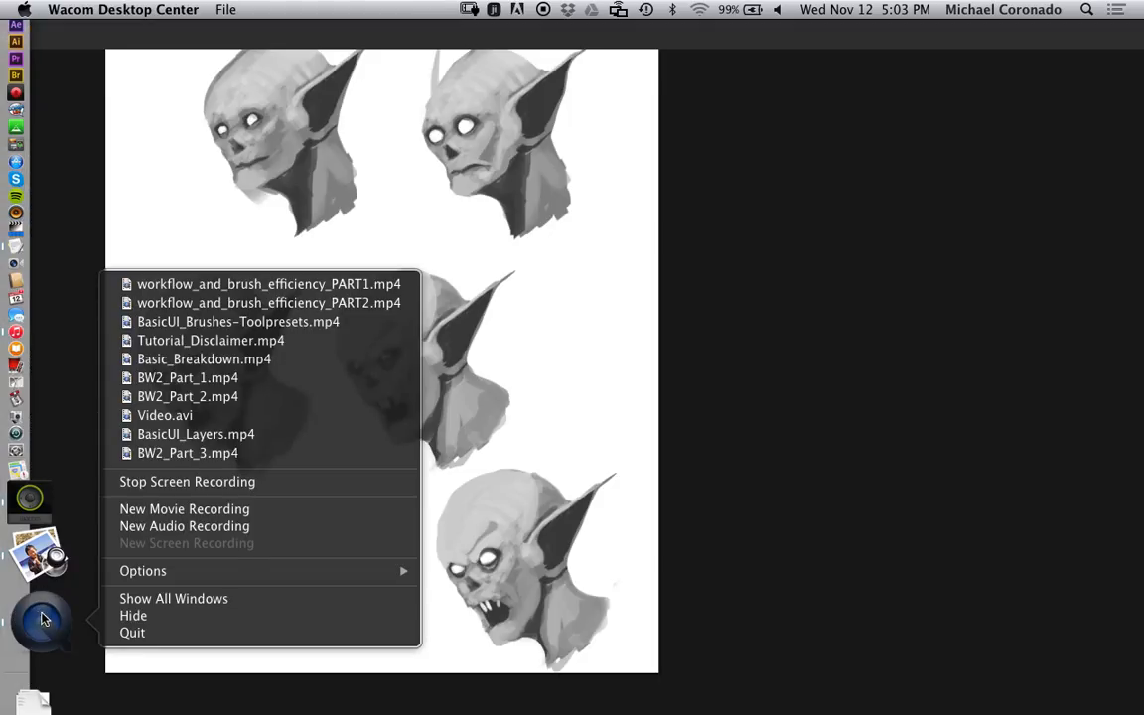